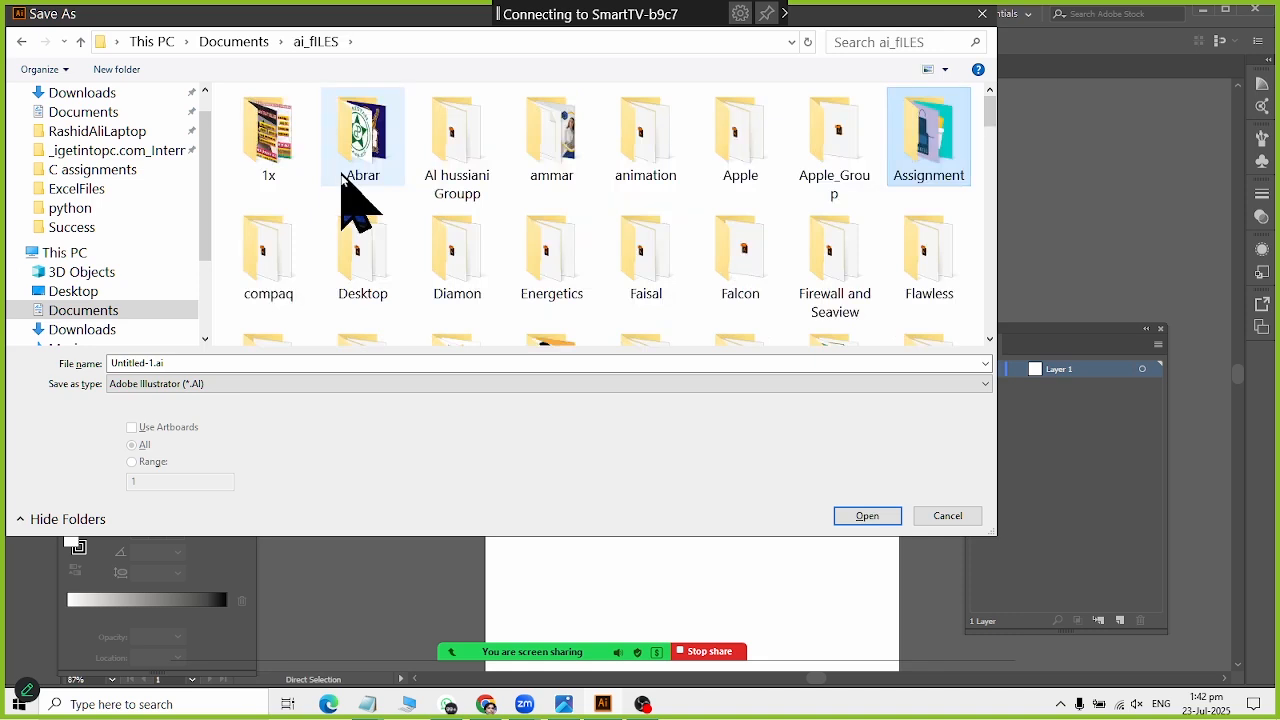
Step: Save the document as A4 Design.ai in the compaq folder inside ai_fILES
{"action": "left_click", "coordinate": [275, 272]}
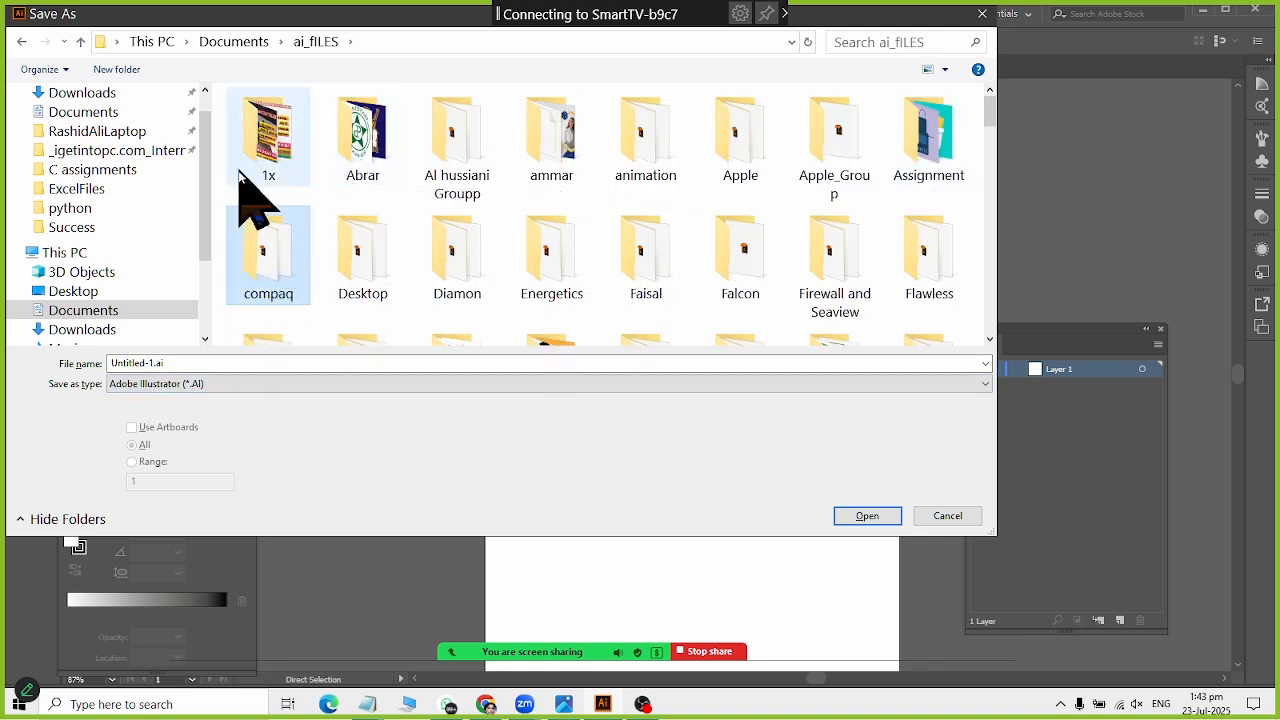
{"action": "double_click", "coordinate": [257, 282]}
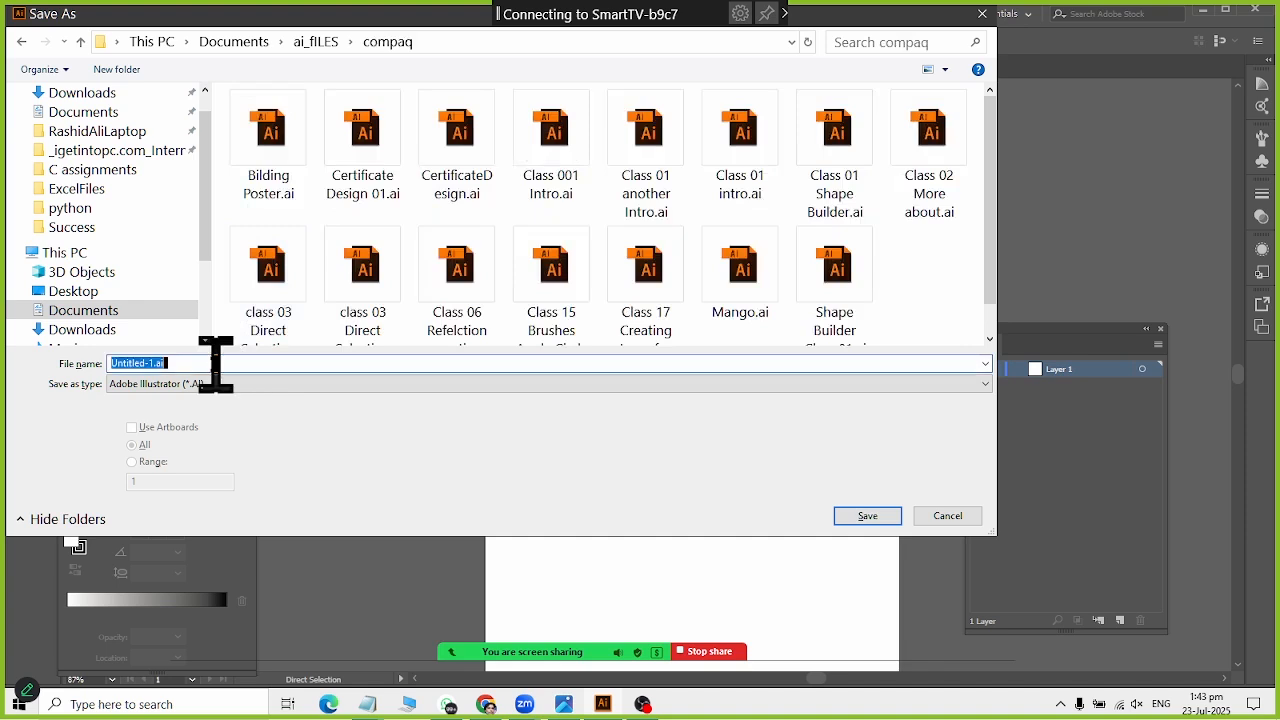
{"action": "type", "text": "asdasdasd"}
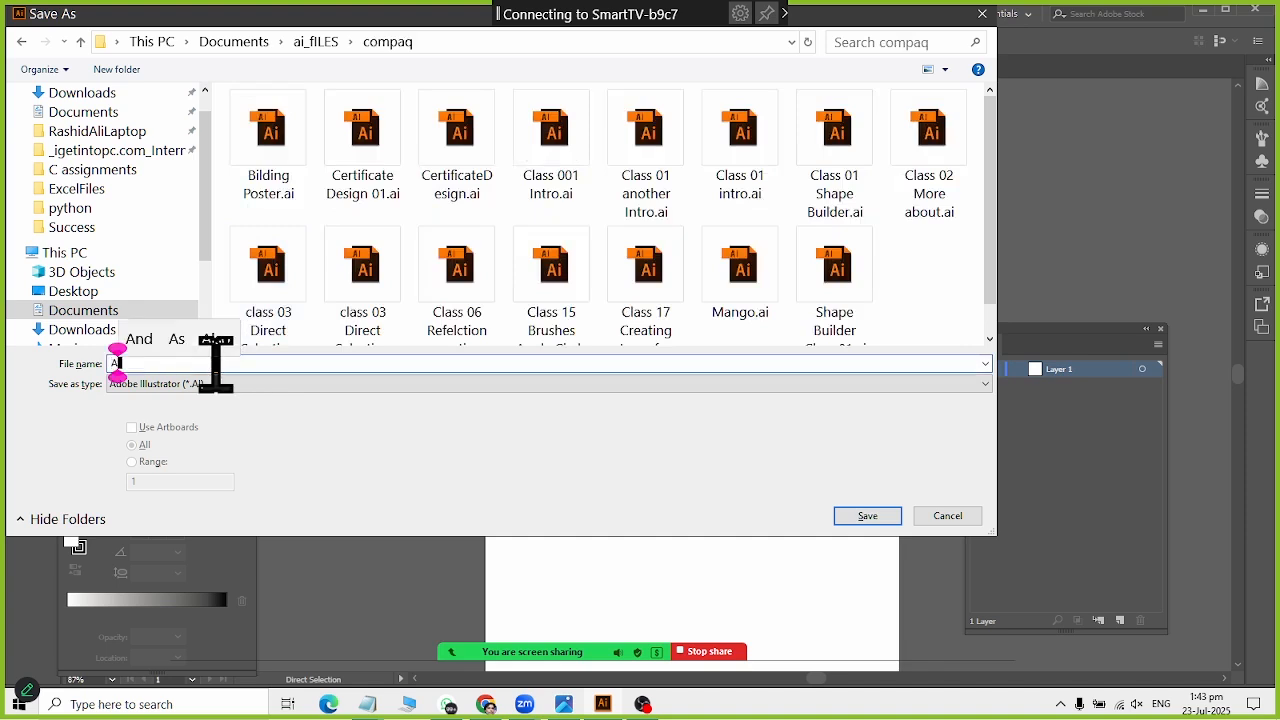
{"action": "key", "text": "Return"}
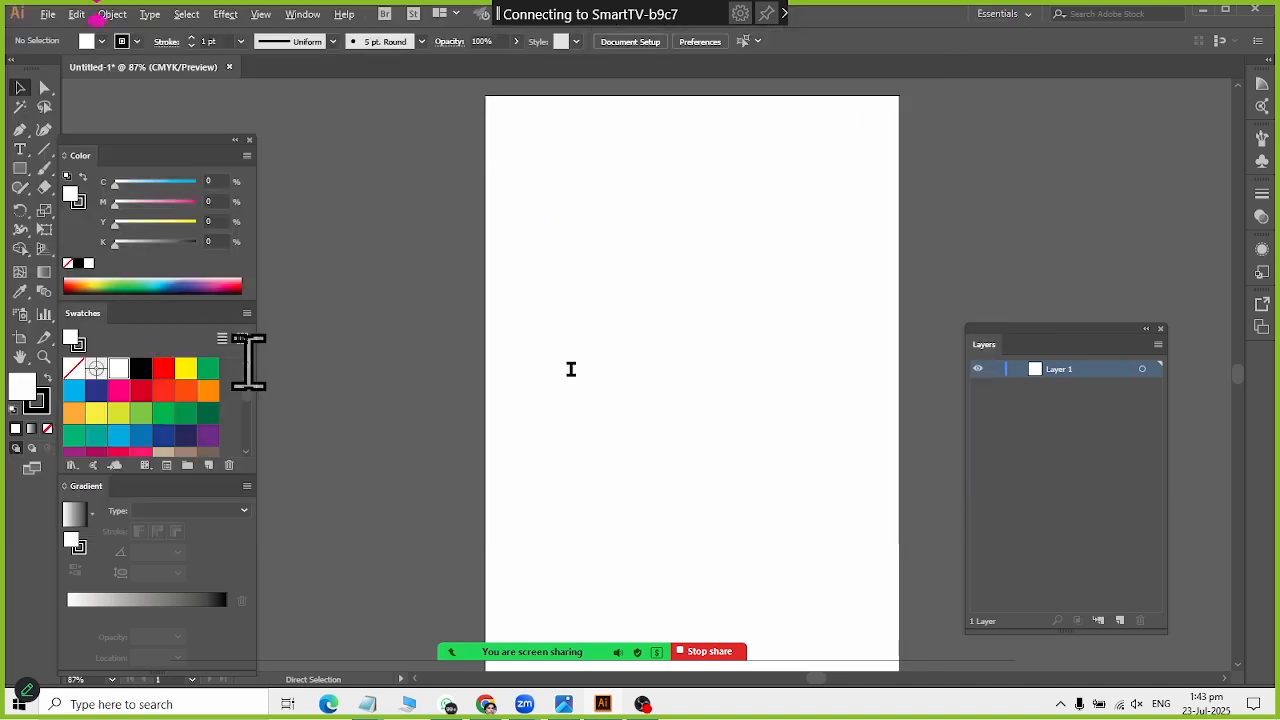
{"action": "left_click", "coordinate": [239, 491]}
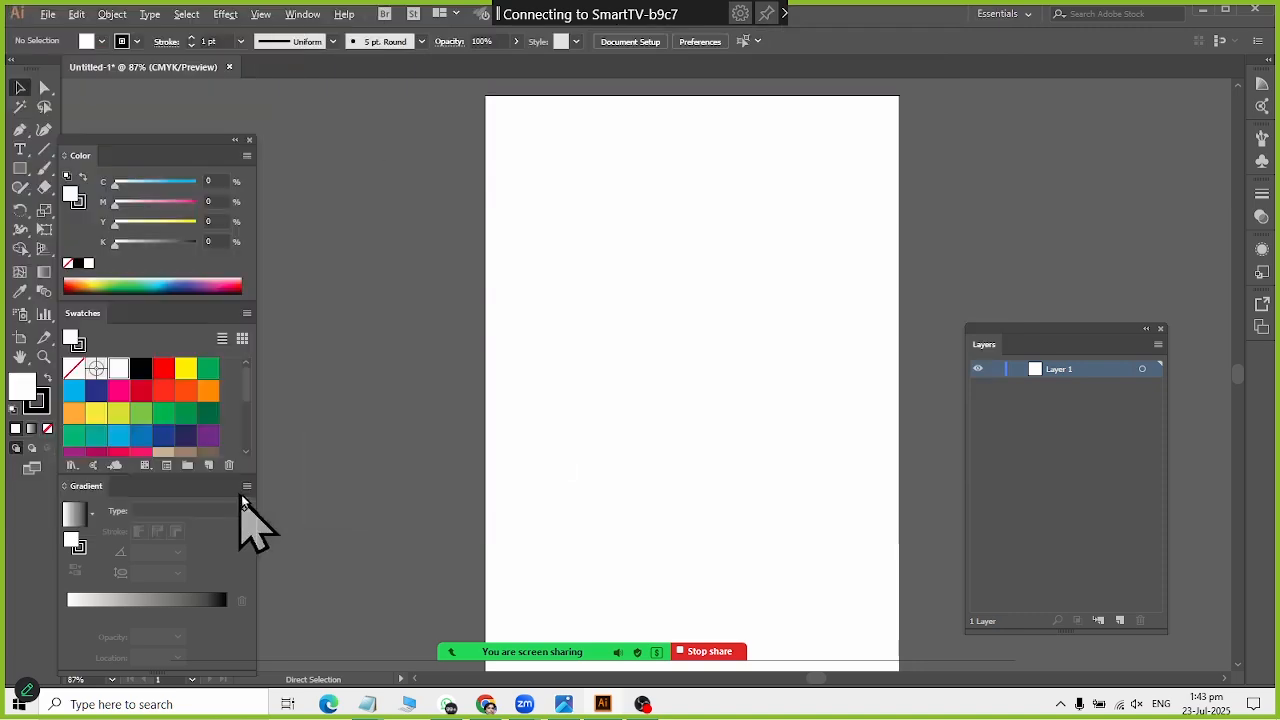
Step: Following the cover page reference image, draw a tall rectangle about 83 by 243 px in the middle of the page
{"action": "key", "text": "alt+Tab"}
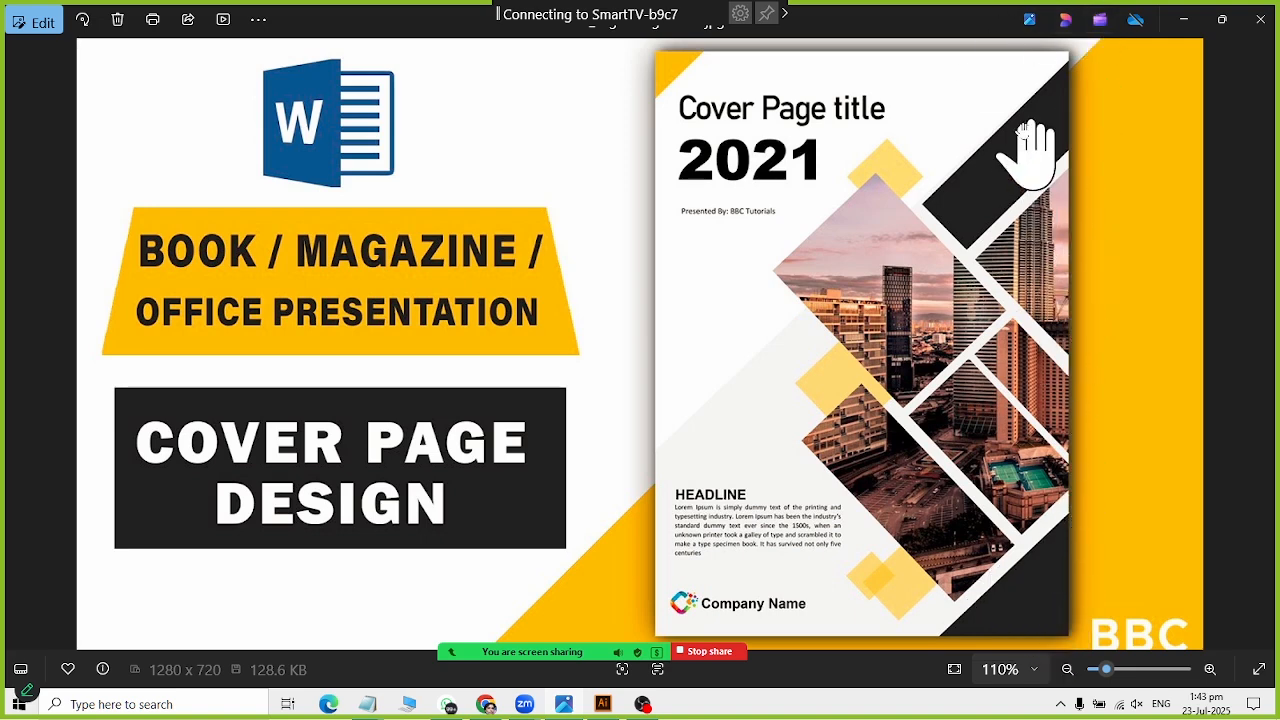
{"action": "key", "text": "alt+Tab"}
{"action": "left_click", "coordinate": [20, 168]}
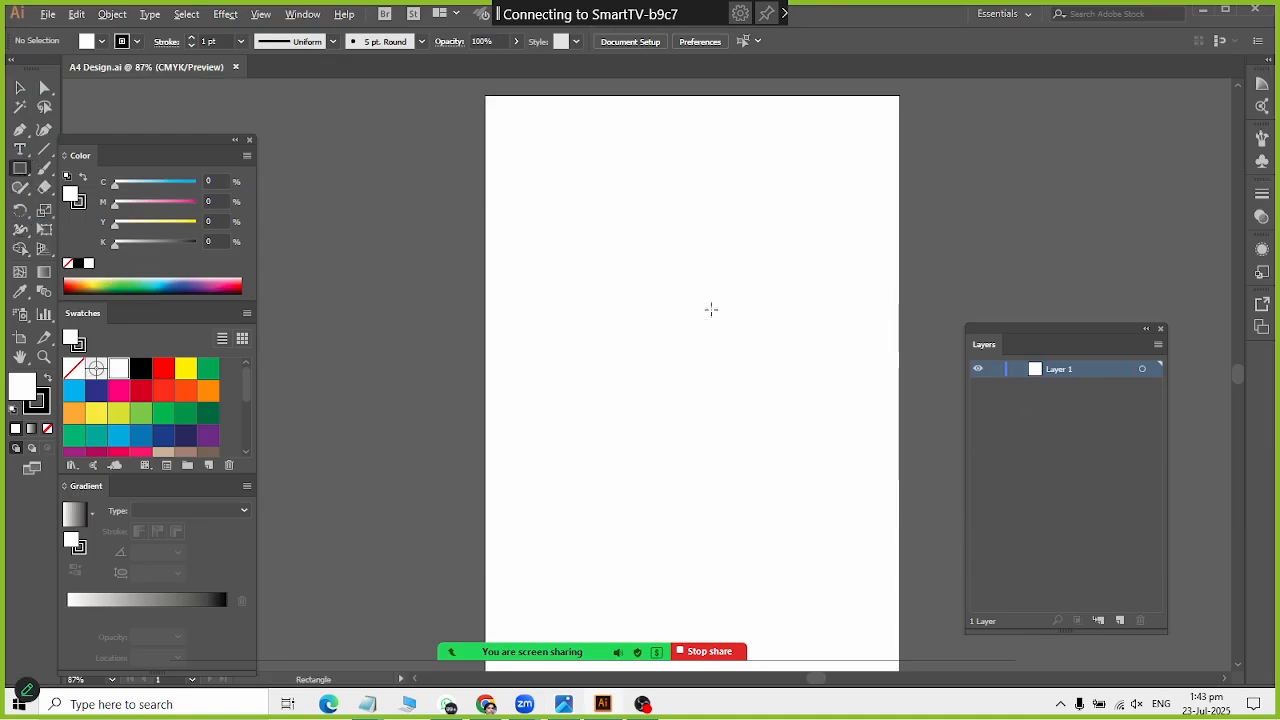
{"action": "left_click_drag", "start_coordinate": [711, 309], "coordinate": [771, 477]}
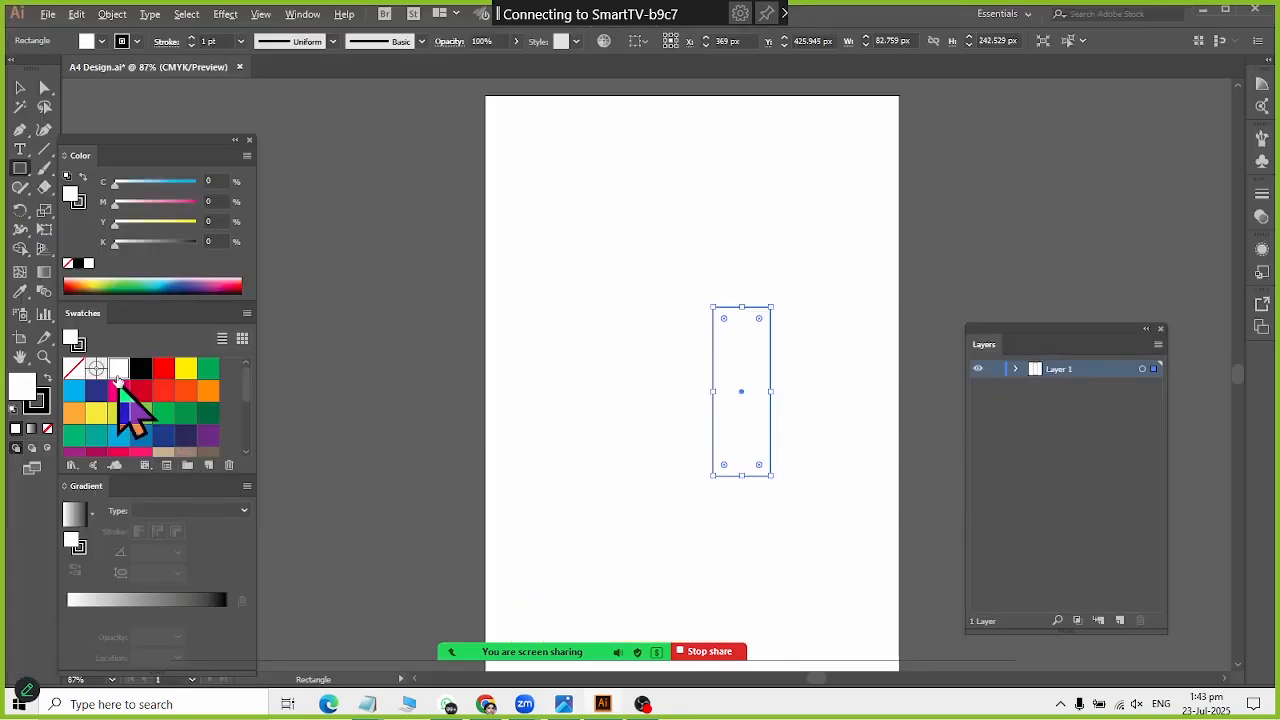
Step: Fill the rectangle with black and remove its stroke
{"action": "left_click", "coordinate": [141, 368]}
{"action": "left_click", "coordinate": [20, 87]}
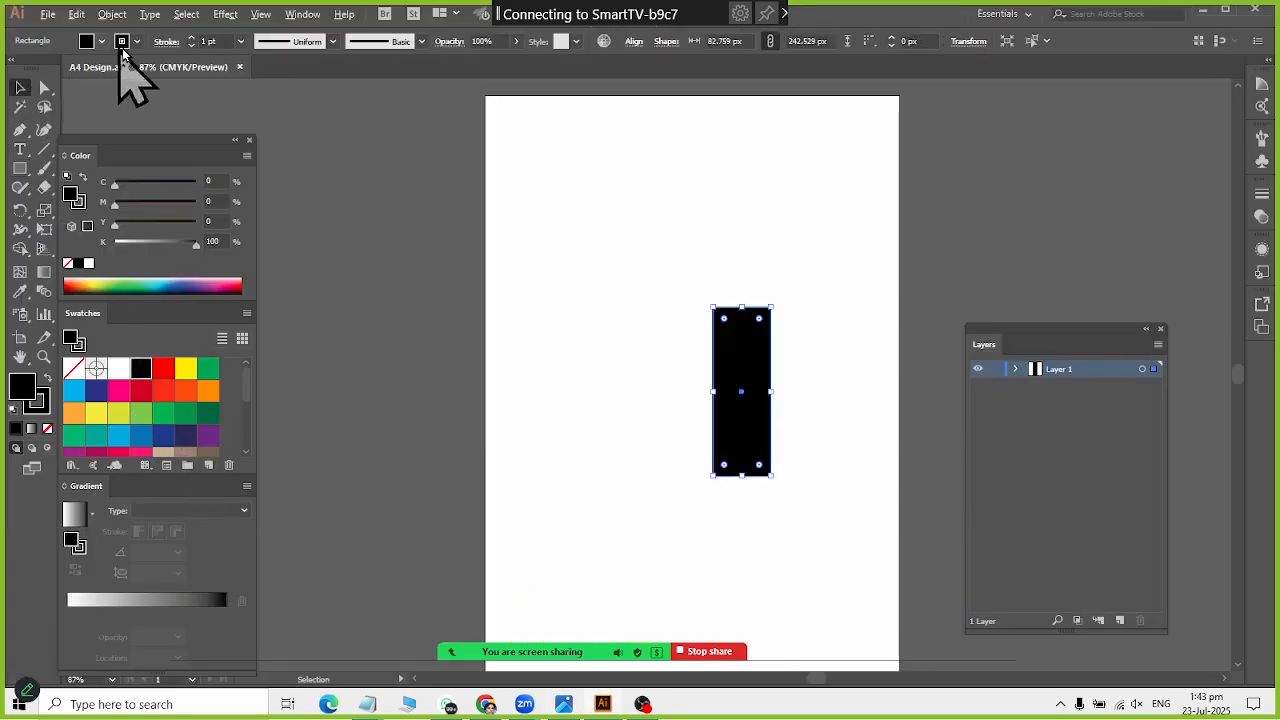
{"action": "left_click", "coordinate": [121, 44]}
{"action": "left_click", "coordinate": [12, 70]}
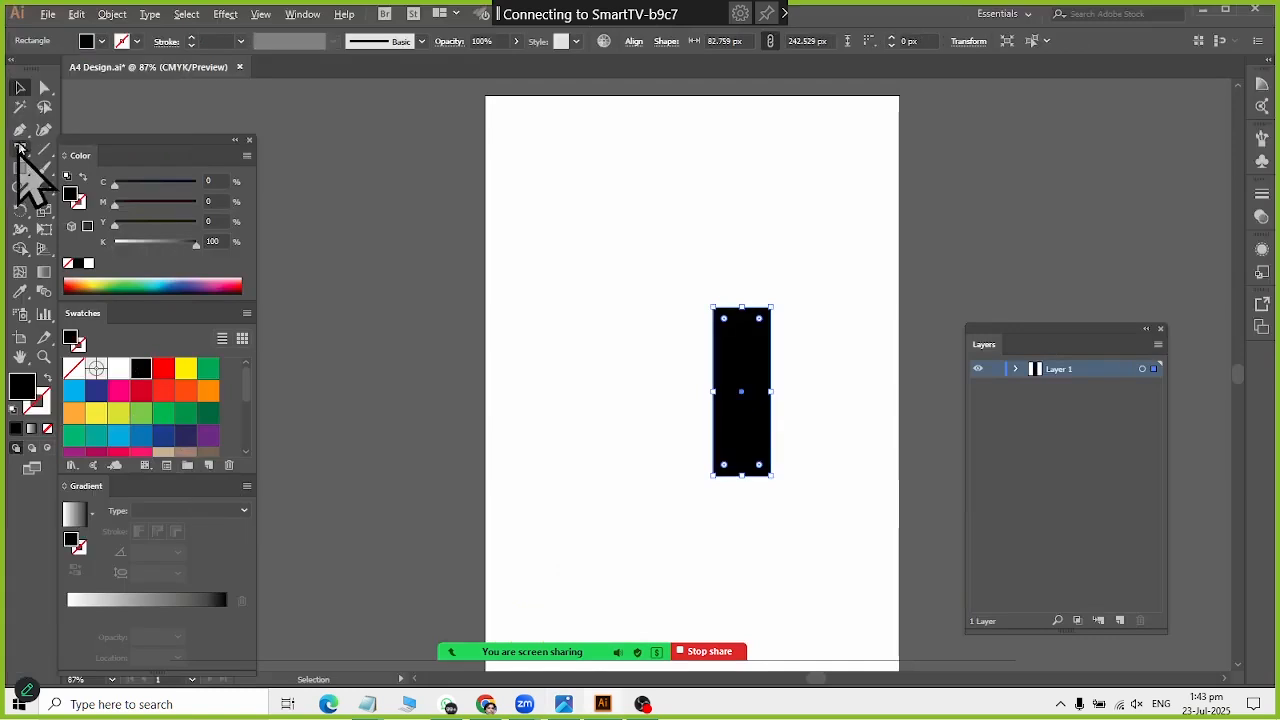
Step: Move the black rectangle to the page's upper right edge and rotate it 45 degrees into a diagonal bar, as in the reference image
{"action": "left_click", "coordinate": [677, 329]}
{"action": "left_click_drag", "start_coordinate": [743, 434], "coordinate": [793, 340]}
{"action": "key", "text": "alt+Tab"}
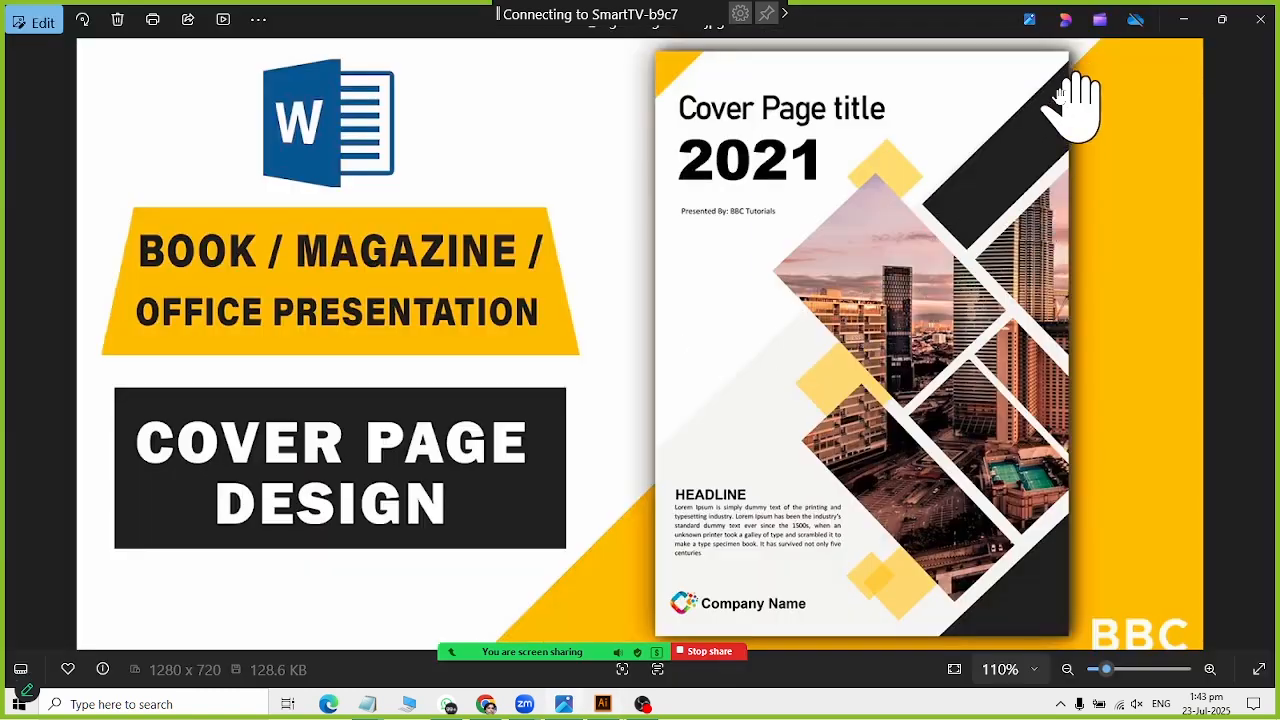
{"action": "key", "text": "alt+Tab"}
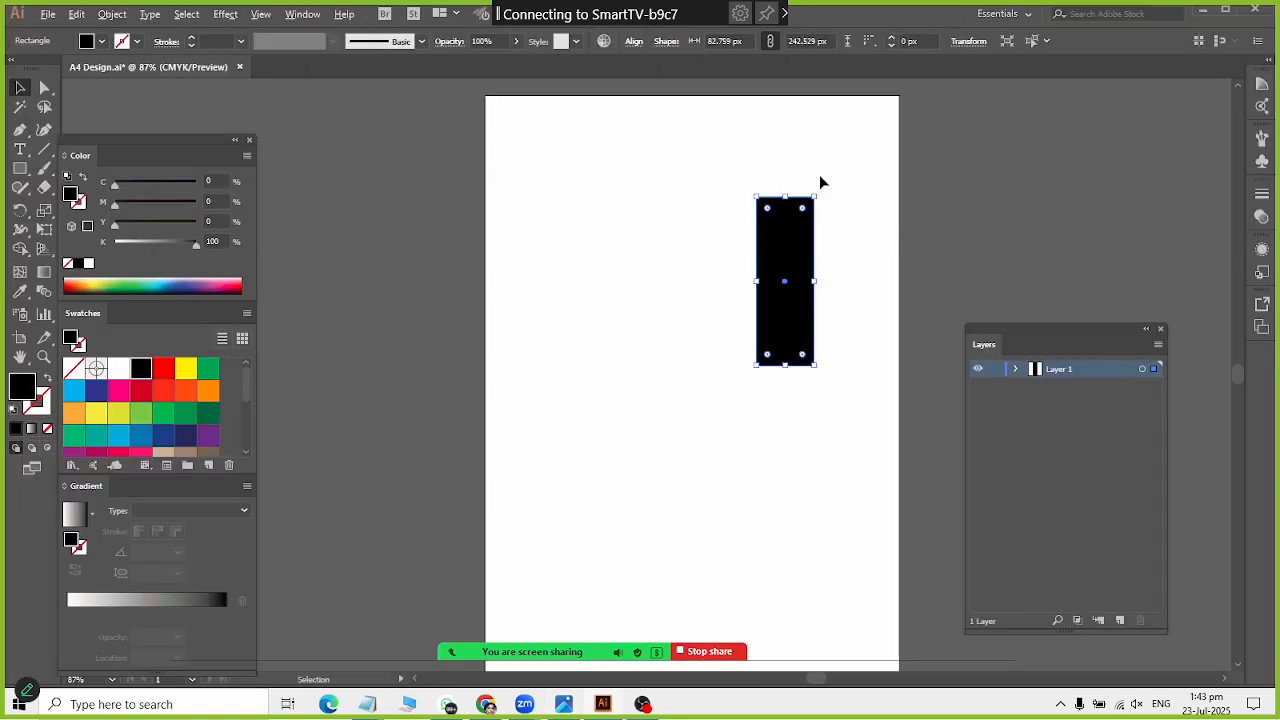
{"action": "left_click_drag", "start_coordinate": [820, 191], "coordinate": [880, 171]}
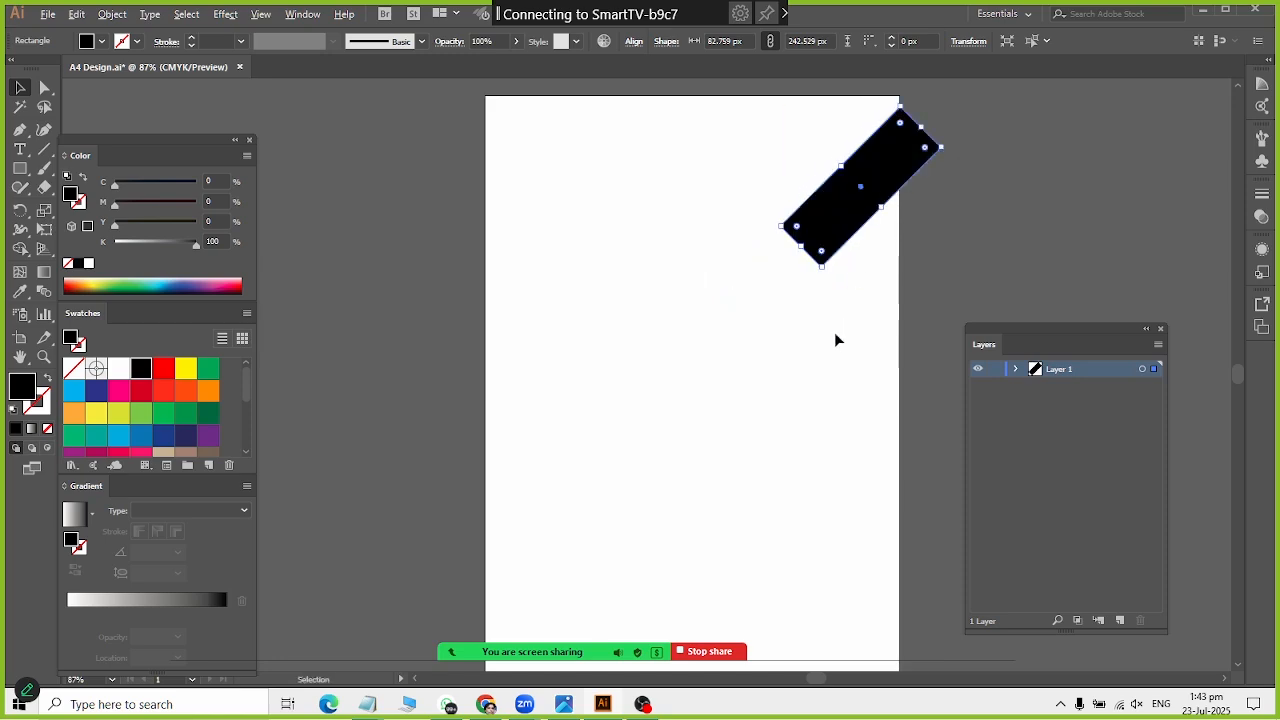
Step: Lengthen the diagonal bar from its lower-left end to about 319 px
{"action": "key", "text": "alt+Tab"}
{"action": "key", "text": "alt+Tab"}
{"action": "left_click_drag", "start_coordinate": [803, 246], "coordinate": [762, 284]}
{"action": "left_click", "coordinate": [985, 228]}
Step: Draw a black square about 211 px wide in the page's left half, below the diagonal bar
{"action": "key", "text": "alt+Tab"}
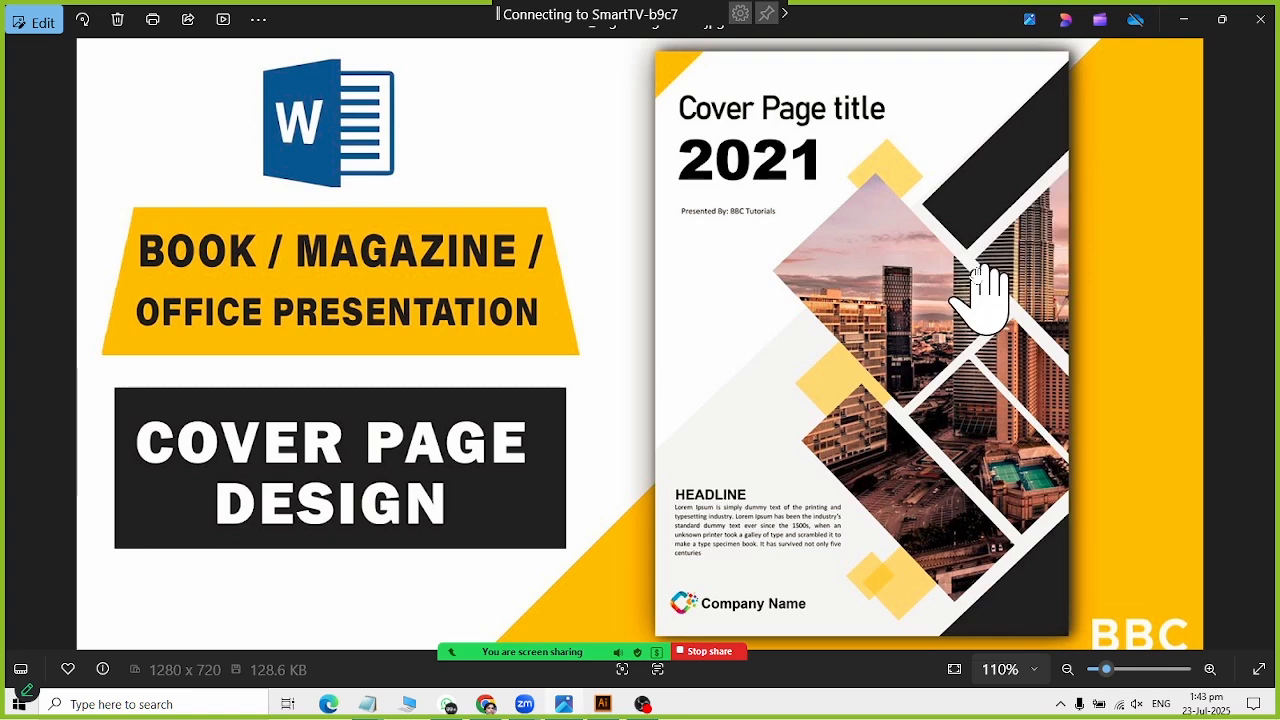
{"action": "key", "text": "alt+Tab"}
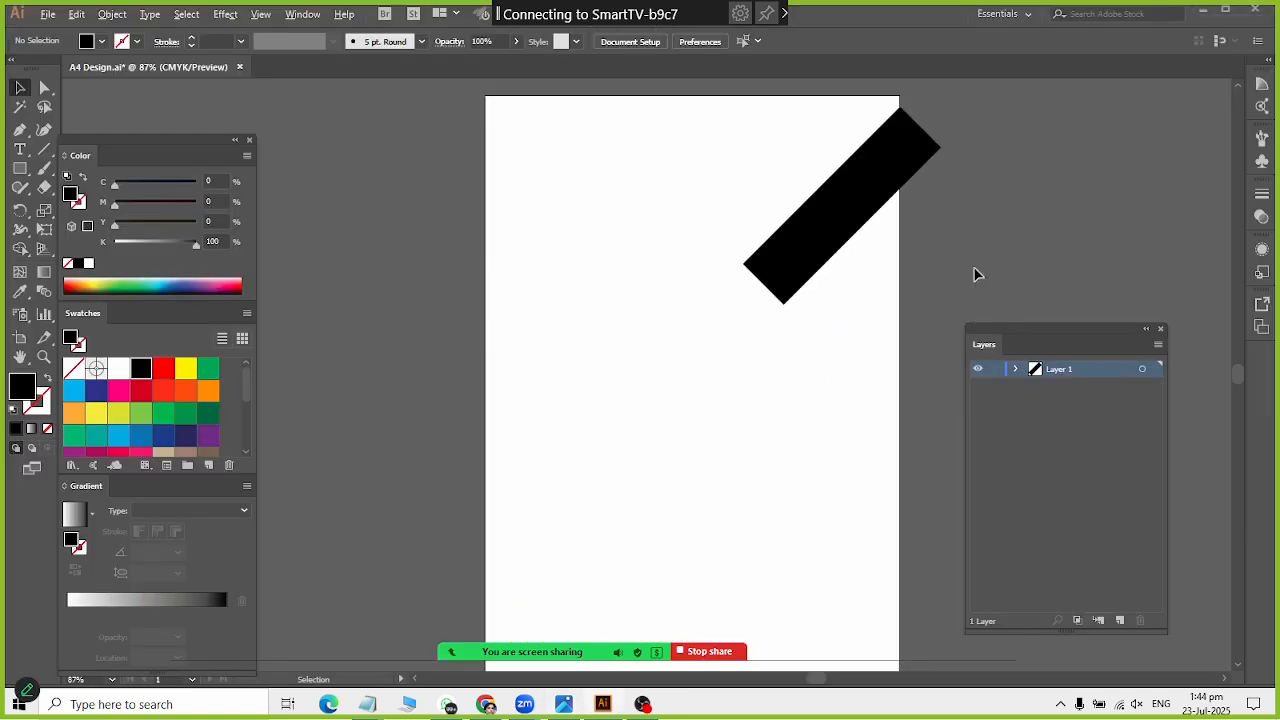
{"action": "left_click", "coordinate": [20, 168]}
{"action": "left_click_drag", "start_coordinate": [21, 168], "coordinate": [94, 170]}
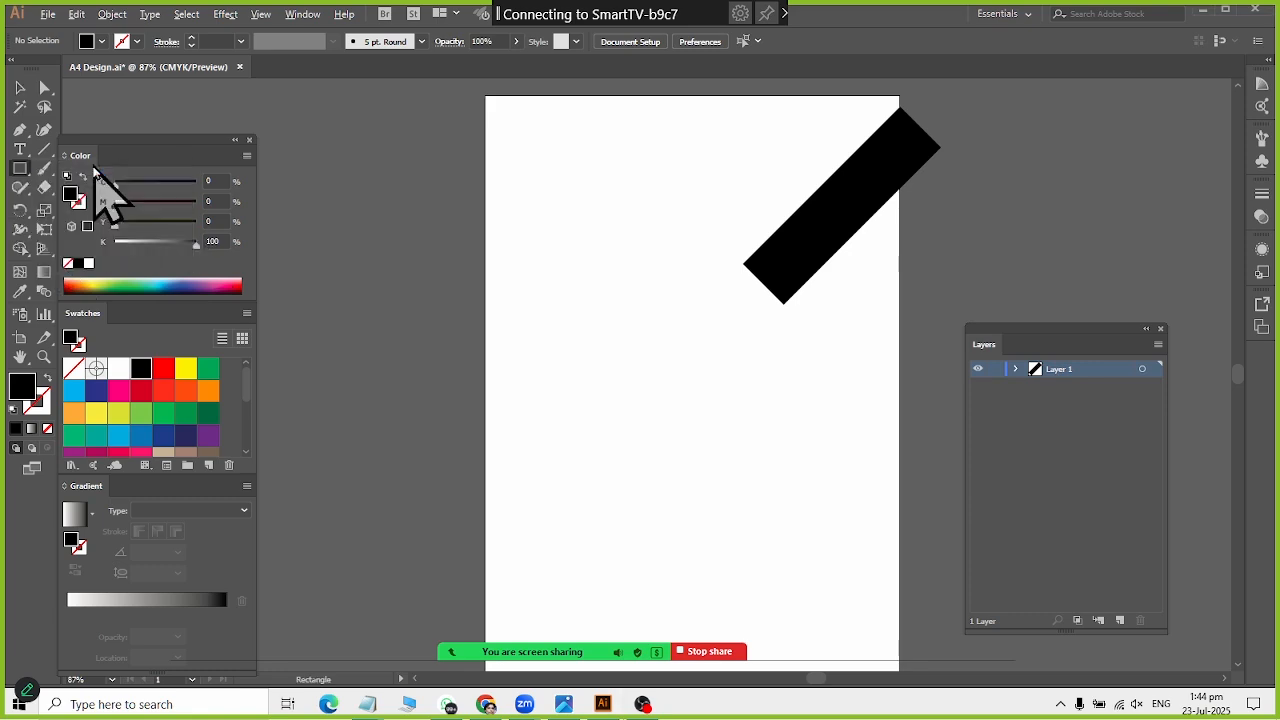
{"action": "left_click_drag", "start_coordinate": [548, 343], "coordinate": [691, 491]}
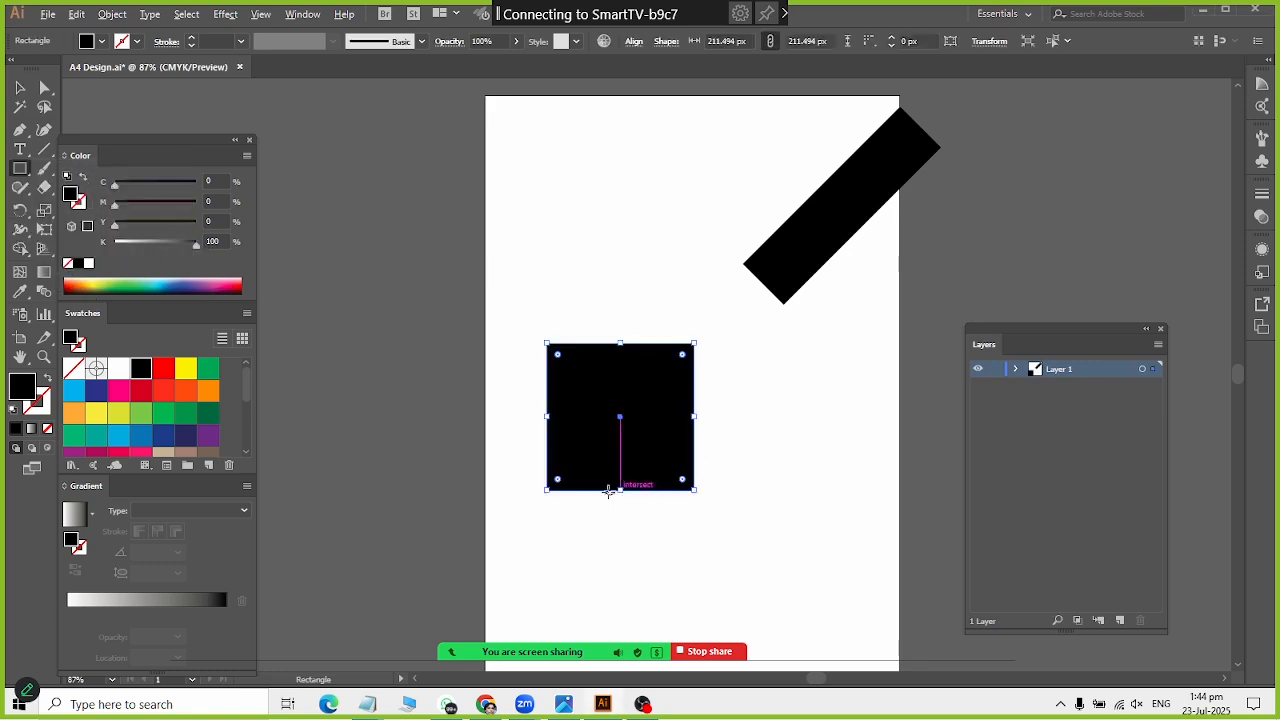
Step: Rotate the square 45 degrees into a diamond and place it below the diagonal bar on the page's right edge
{"action": "key", "text": "alt+Tab"}
{"action": "key", "text": "alt+Tab"}
{"action": "left_click", "coordinate": [21, 87]}
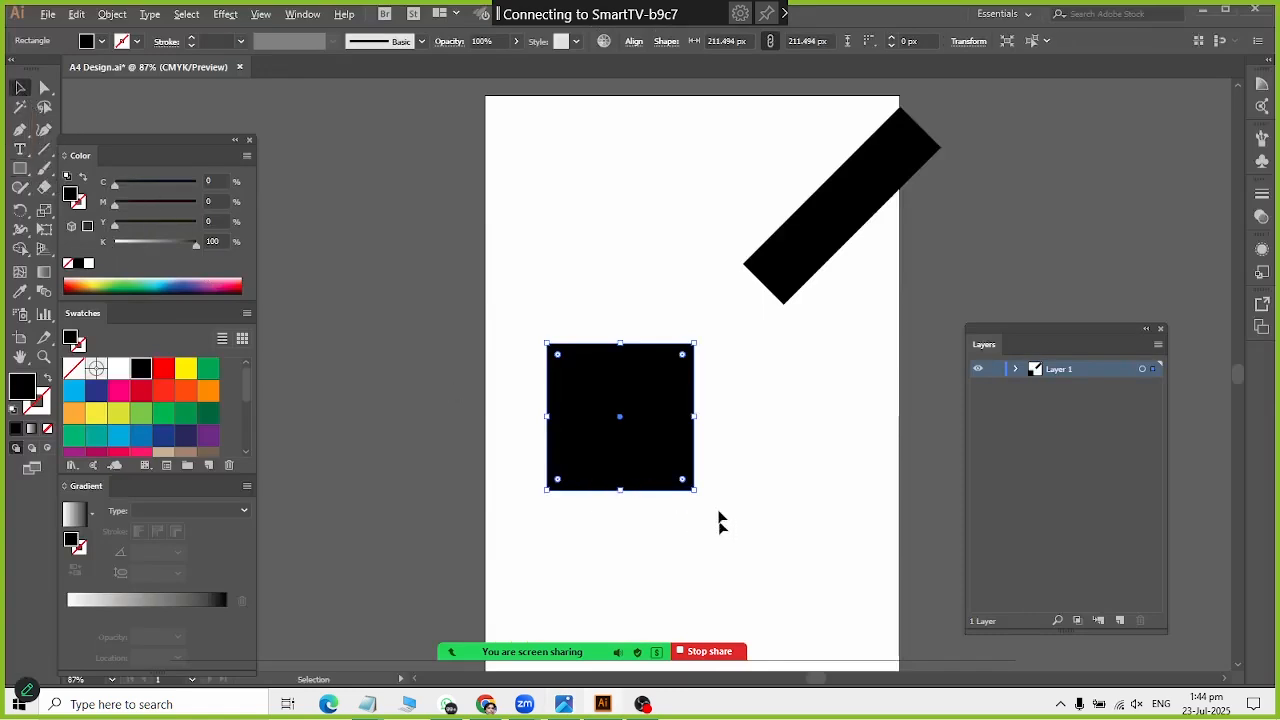
{"action": "left_click_drag", "start_coordinate": [701, 493], "coordinate": [903, 332]}
{"action": "key", "text": "alt+Tab"}
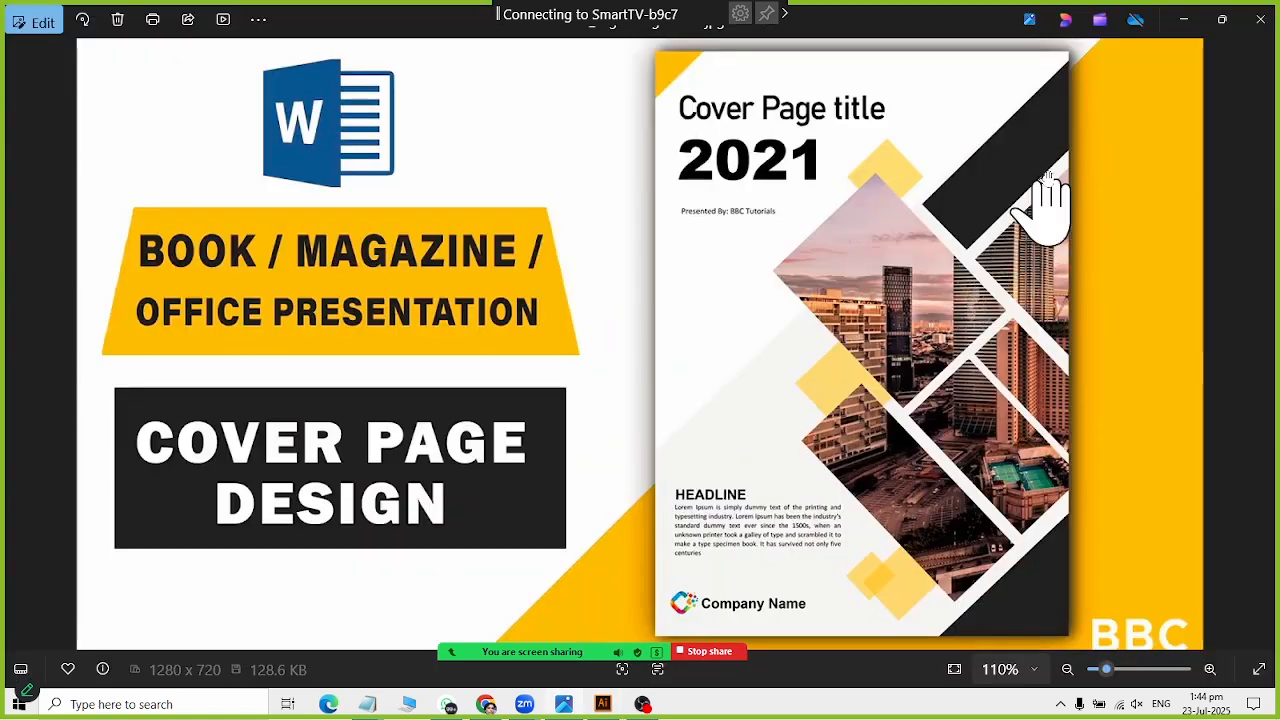
{"action": "key", "text": "alt+Tab"}
Step: Adjust the diamond's position to leave an even gap under the bar and bring its top corner to the page's right edge
{"action": "scroll", "coordinate": [840, 356], "scroll_direction": "up", "scroll_amount": 3}
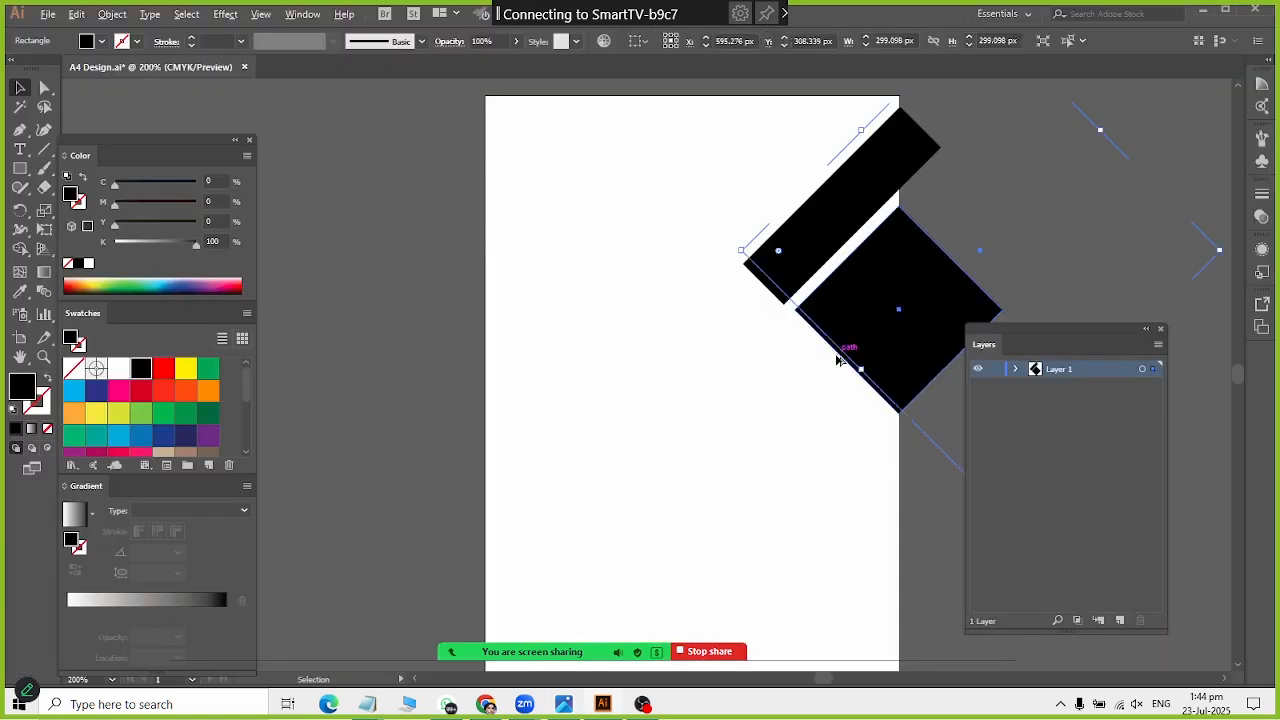
{"action": "left_click_drag", "start_coordinate": [876, 293], "coordinate": [877, 300]}
{"action": "scroll", "coordinate": [877, 305], "scroll_direction": "down", "scroll_amount": 2}
{"action": "scroll", "coordinate": [872, 303], "scroll_direction": "up", "scroll_amount": 1}
{"action": "scroll", "coordinate": [872, 303], "scroll_direction": "up", "scroll_amount": 3}
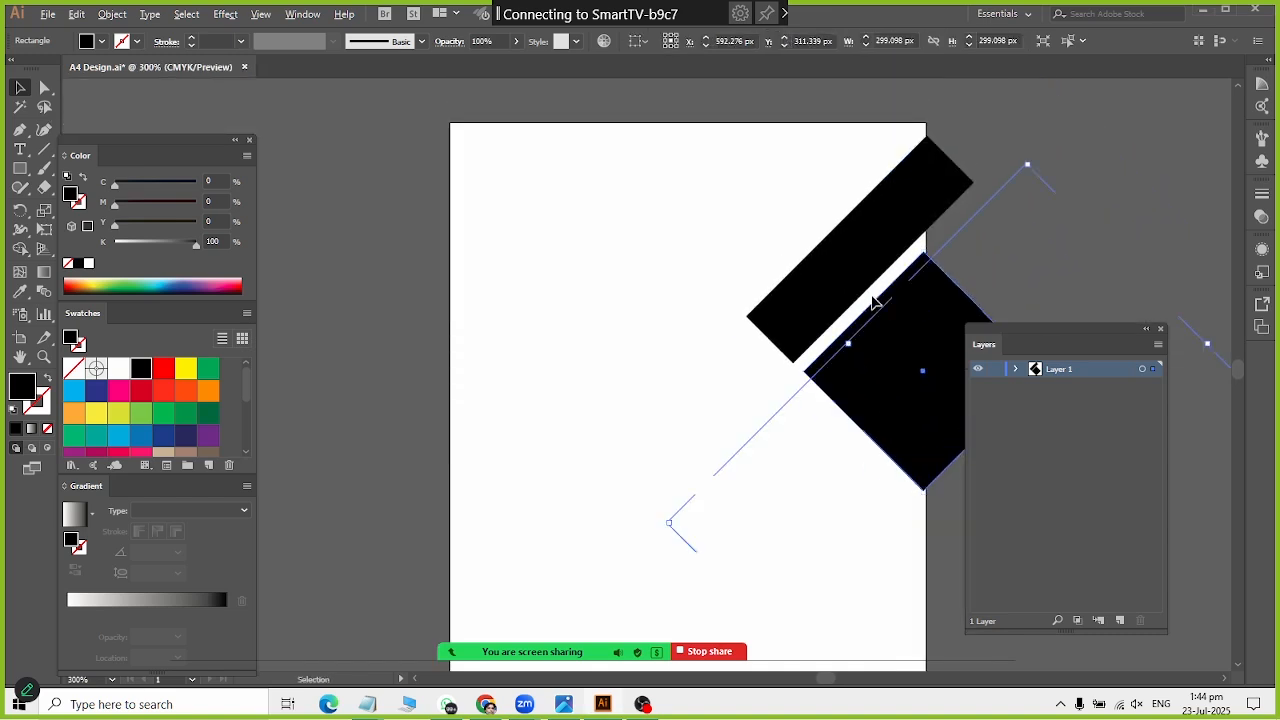
{"action": "scroll", "coordinate": [871, 303], "scroll_direction": "right", "scroll_amount": 4}
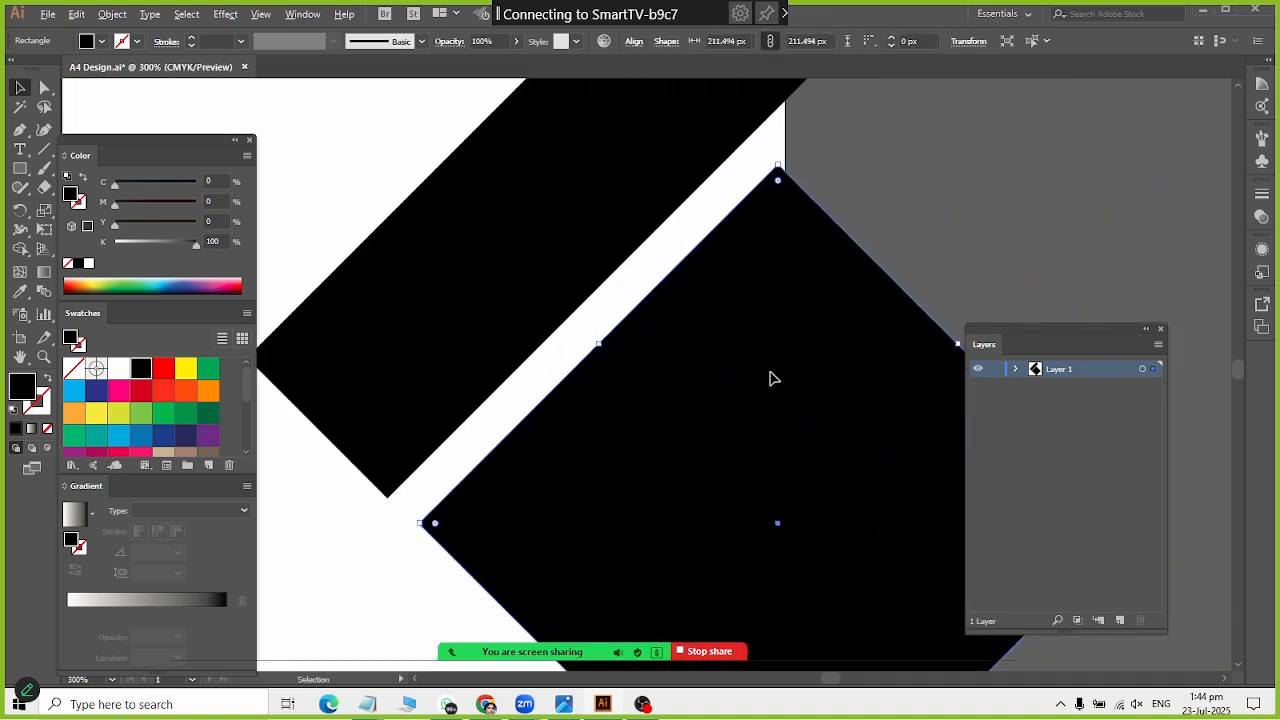
{"action": "left_click_drag", "start_coordinate": [770, 378], "coordinate": [780, 380]}
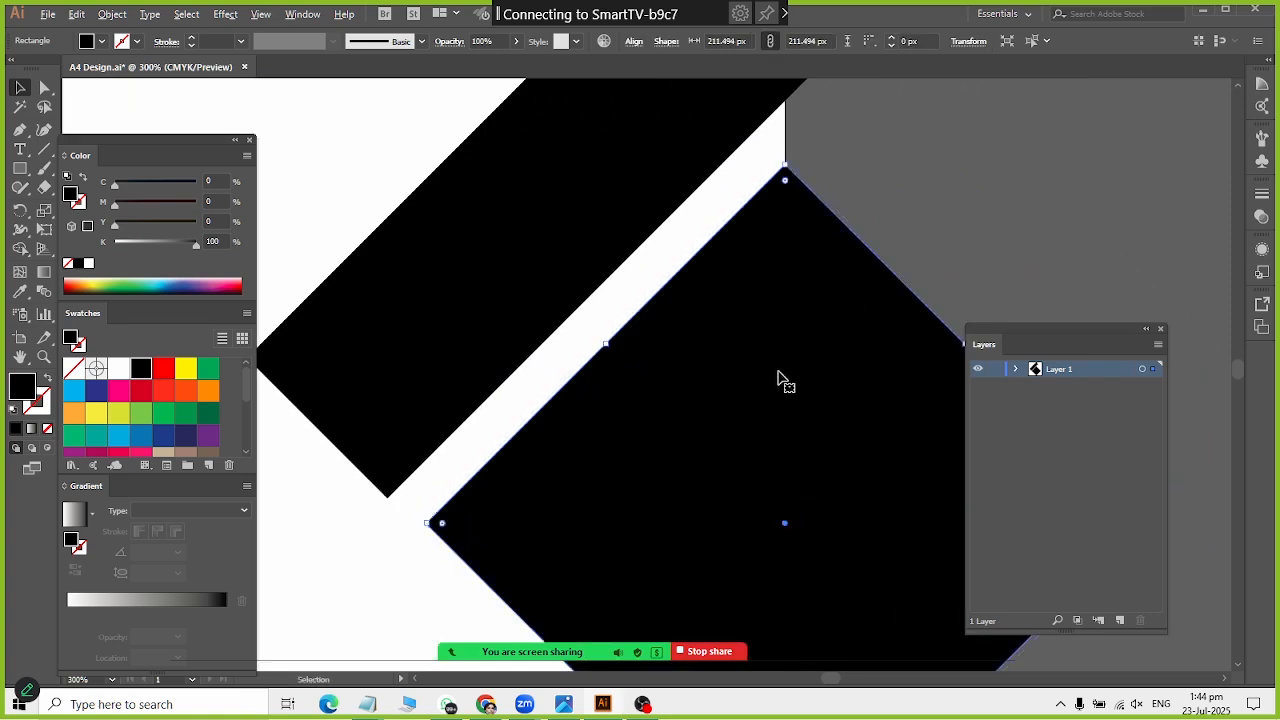
{"action": "scroll", "coordinate": [780, 372], "scroll_direction": "down", "scroll_amount": 3}
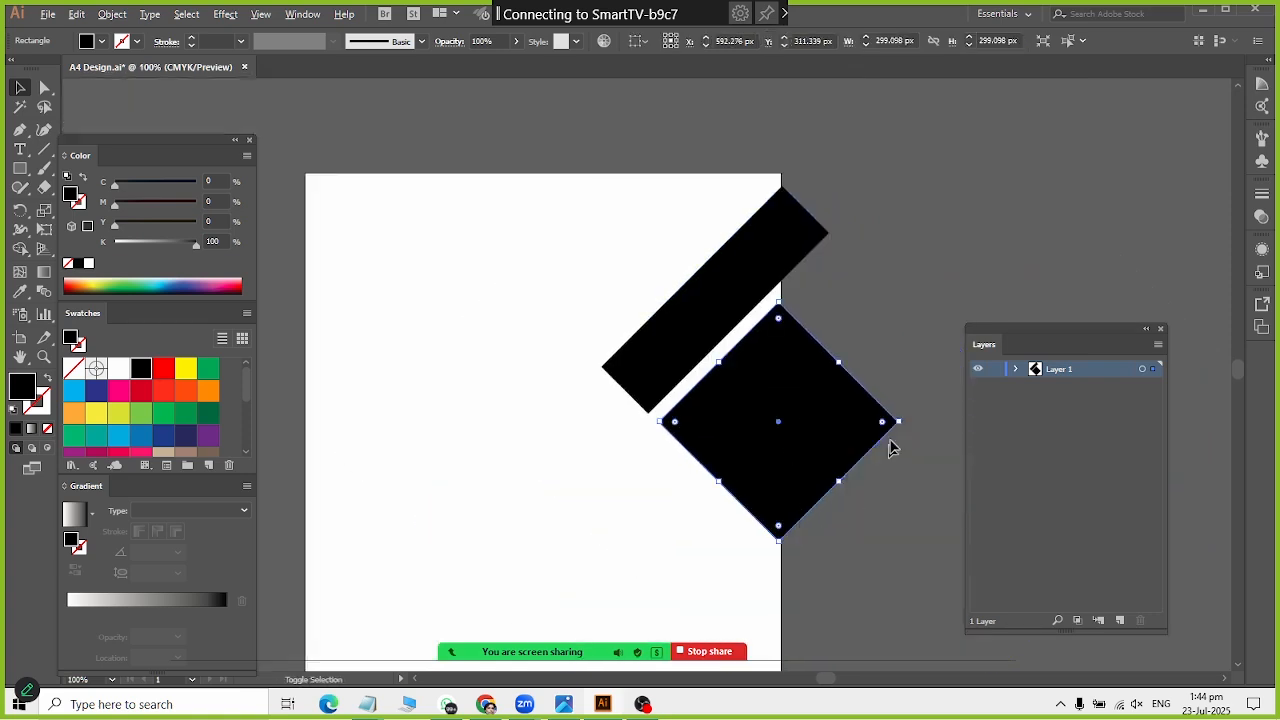
Step: Enlarge the diamond to about 219 px per side and nudge it so its top and bottom corners sit on the page's right edge
{"action": "left_click_drag", "start_coordinate": [903, 425], "coordinate": [904, 426]}
{"action": "key", "text": "Right"}
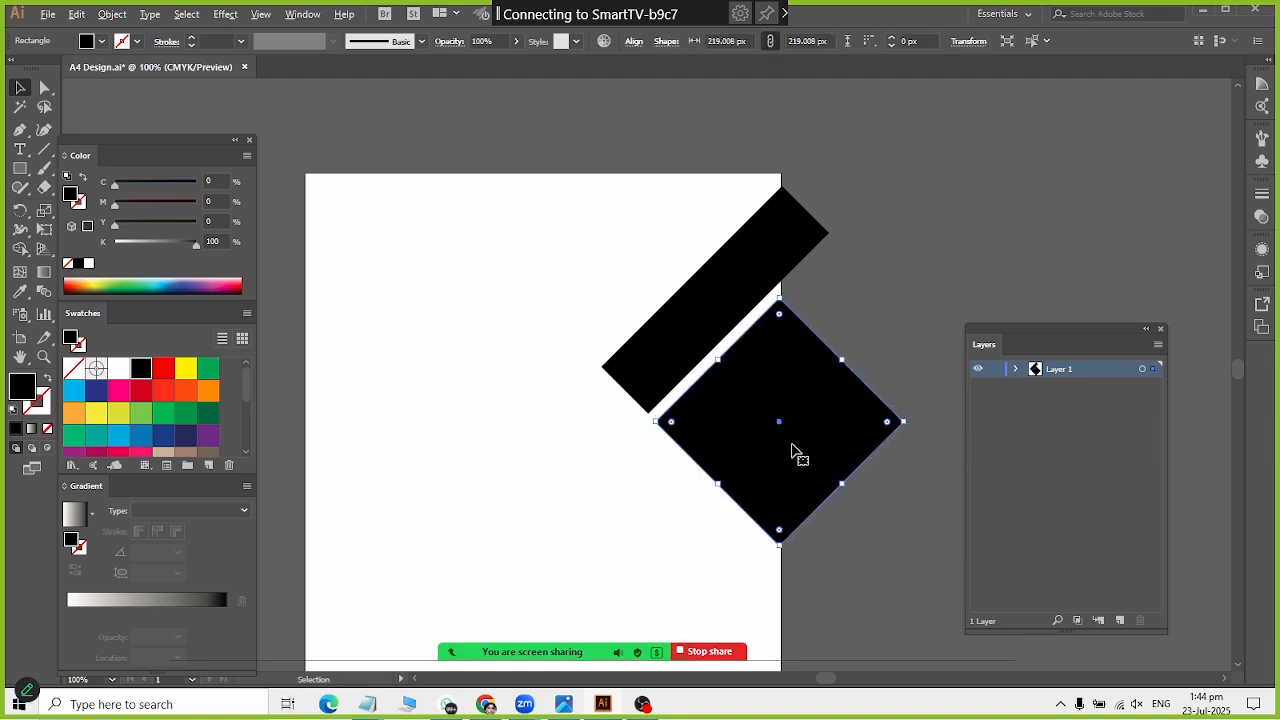
{"action": "key", "text": "Down"}
{"action": "key", "text": "Right"}
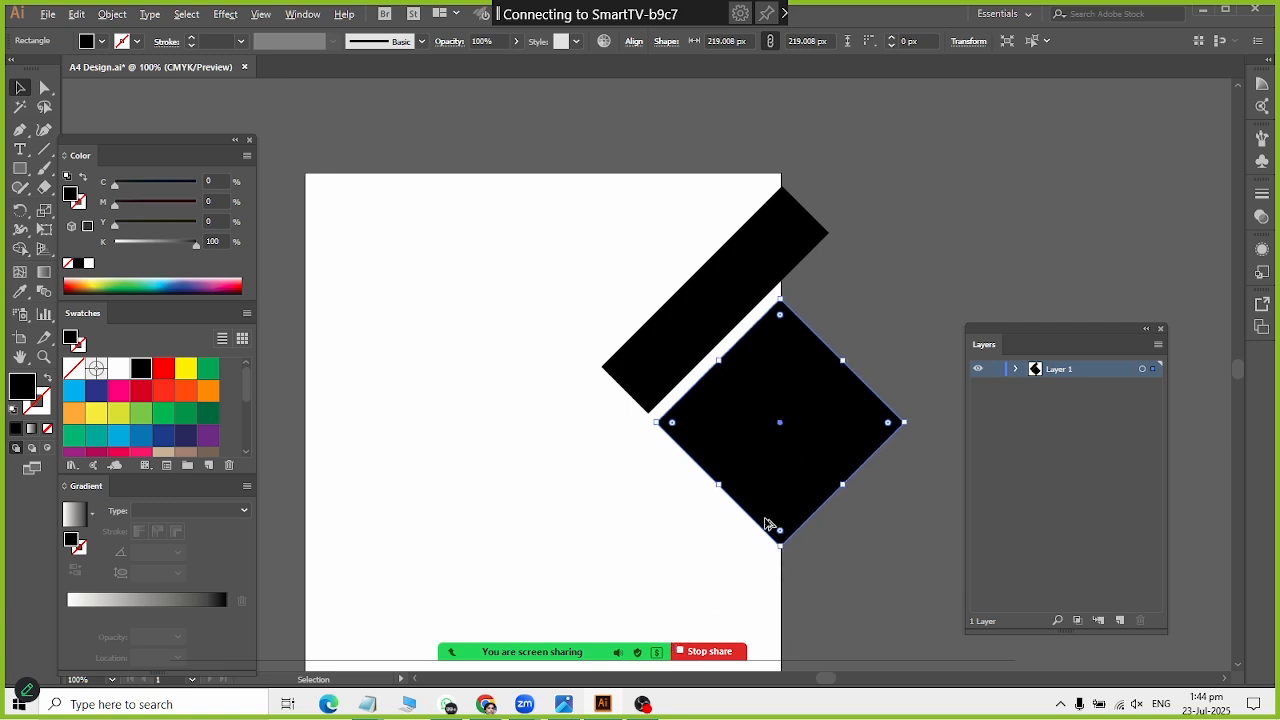
{"action": "scroll", "coordinate": [765, 523], "scroll_direction": "up", "scroll_amount": 4}
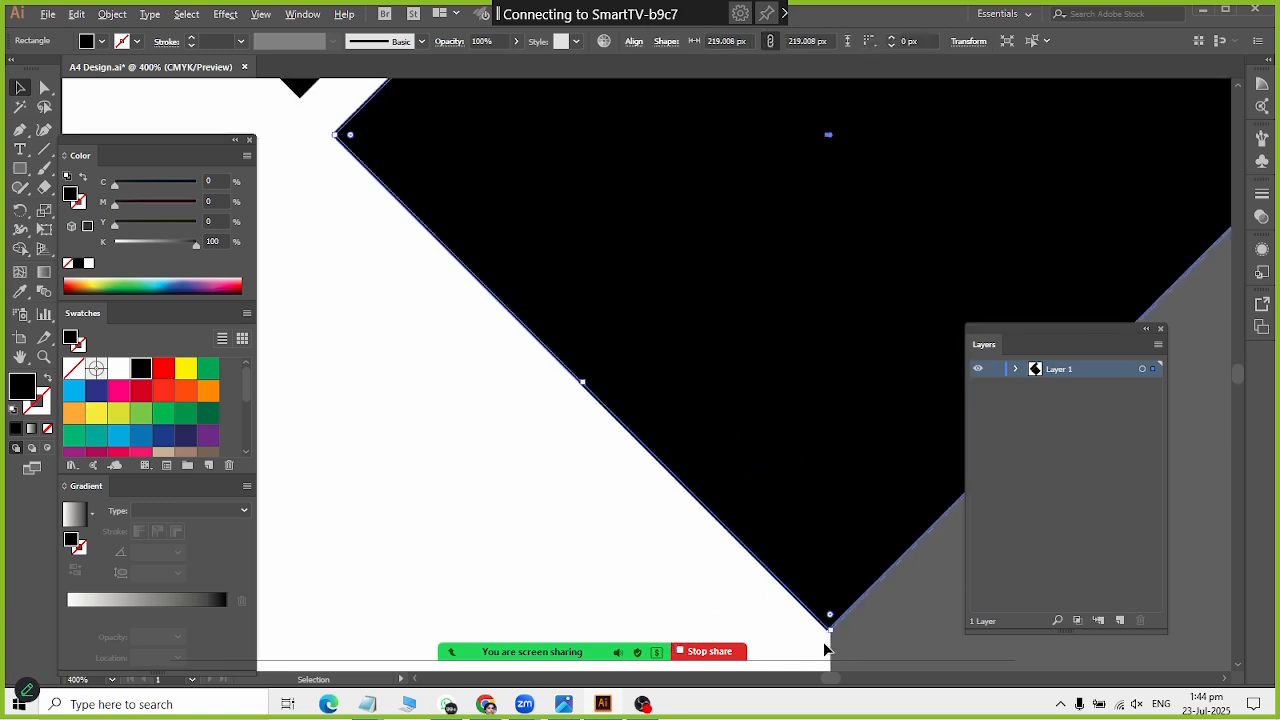
{"action": "key", "text": "Right"}
{"action": "scroll", "coordinate": [822, 651], "scroll_direction": "down", "scroll_amount": 6}
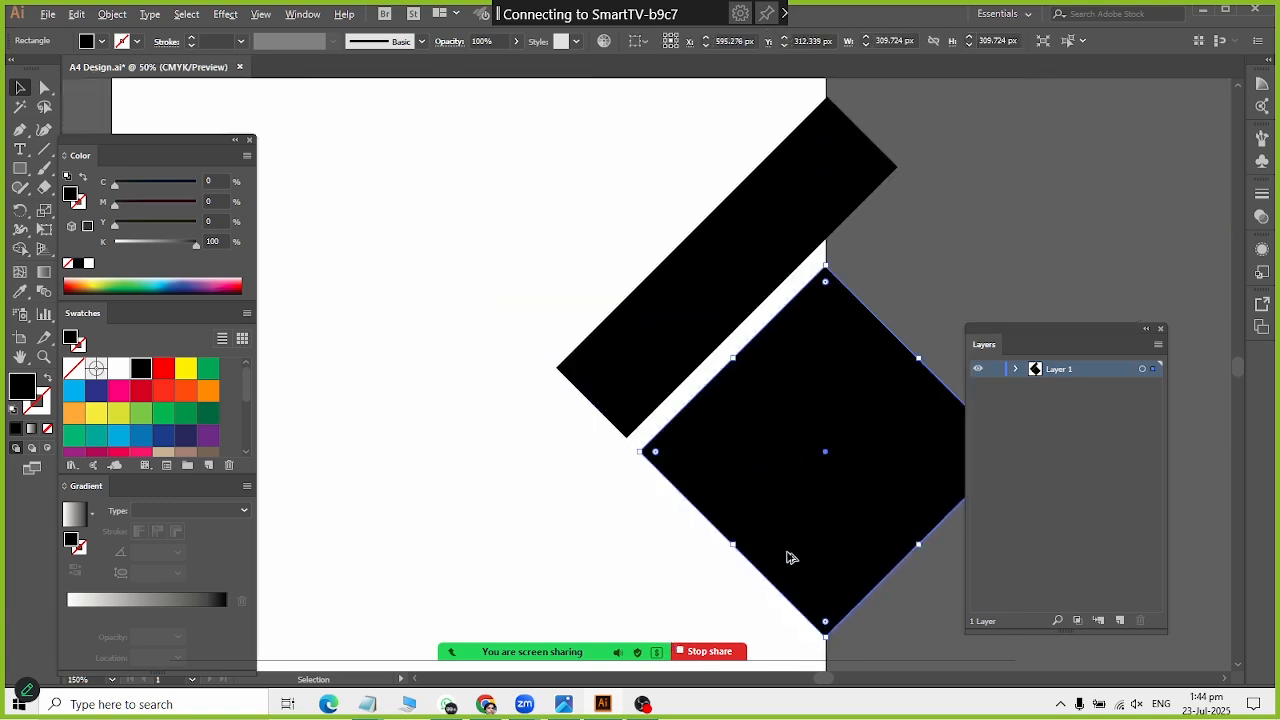
{"action": "scroll", "coordinate": [808, 605], "scroll_direction": "up", "scroll_amount": 3}
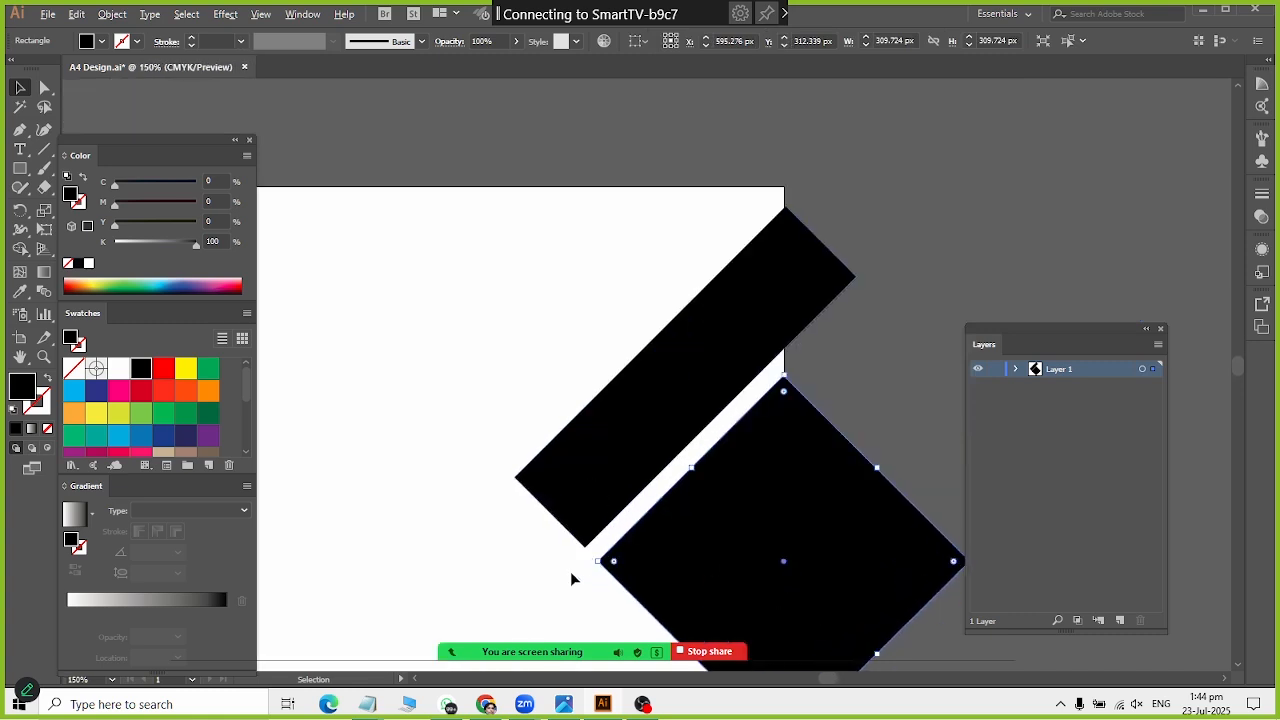
{"action": "scroll", "coordinate": [571, 568], "scroll_direction": "up", "scroll_amount": 4}
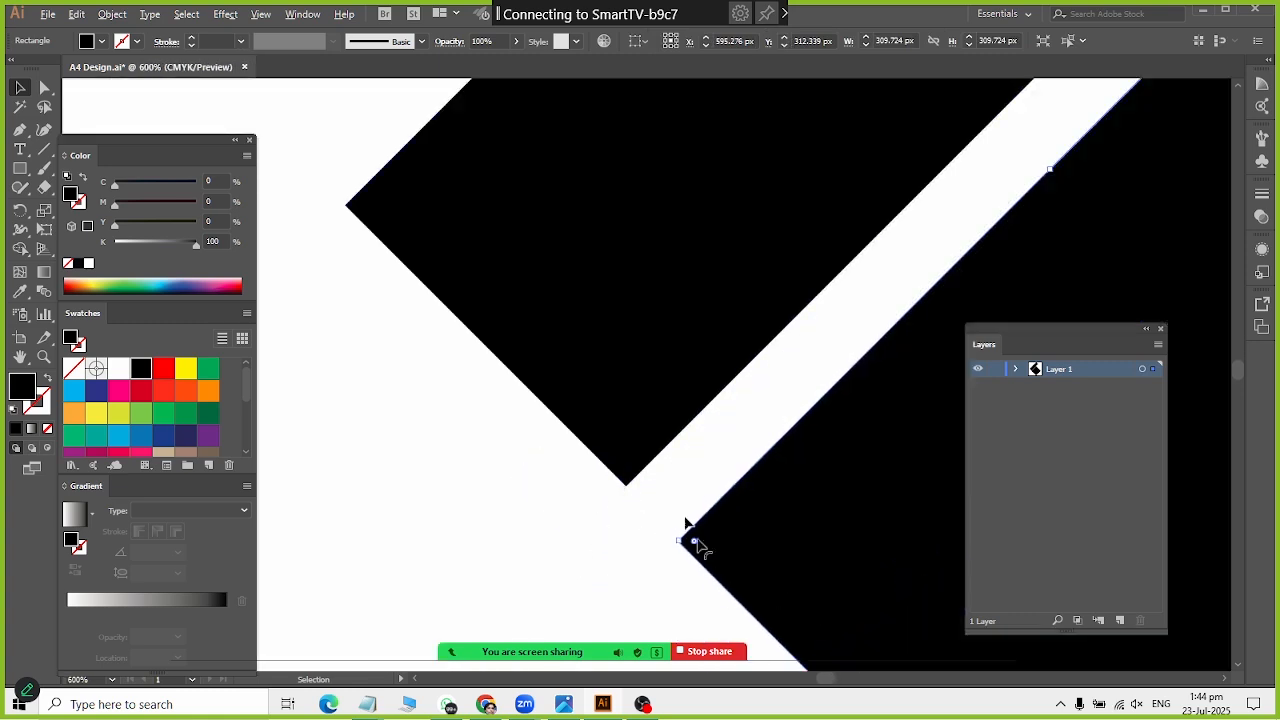
{"action": "scroll", "coordinate": [681, 512], "scroll_direction": "down", "scroll_amount": 6}
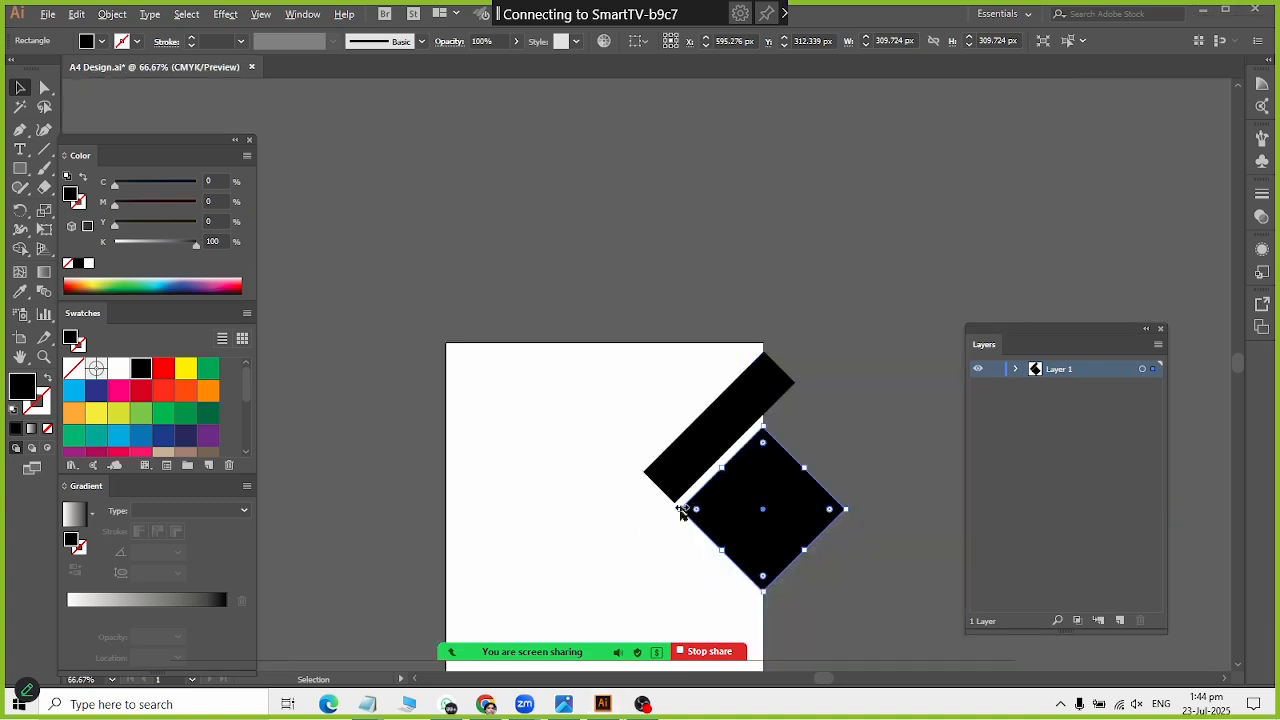
Step: Duplicate the diagonal bar onto the page's left side, using the reference cover image as a guide
{"action": "key", "text": "alt+Tab"}
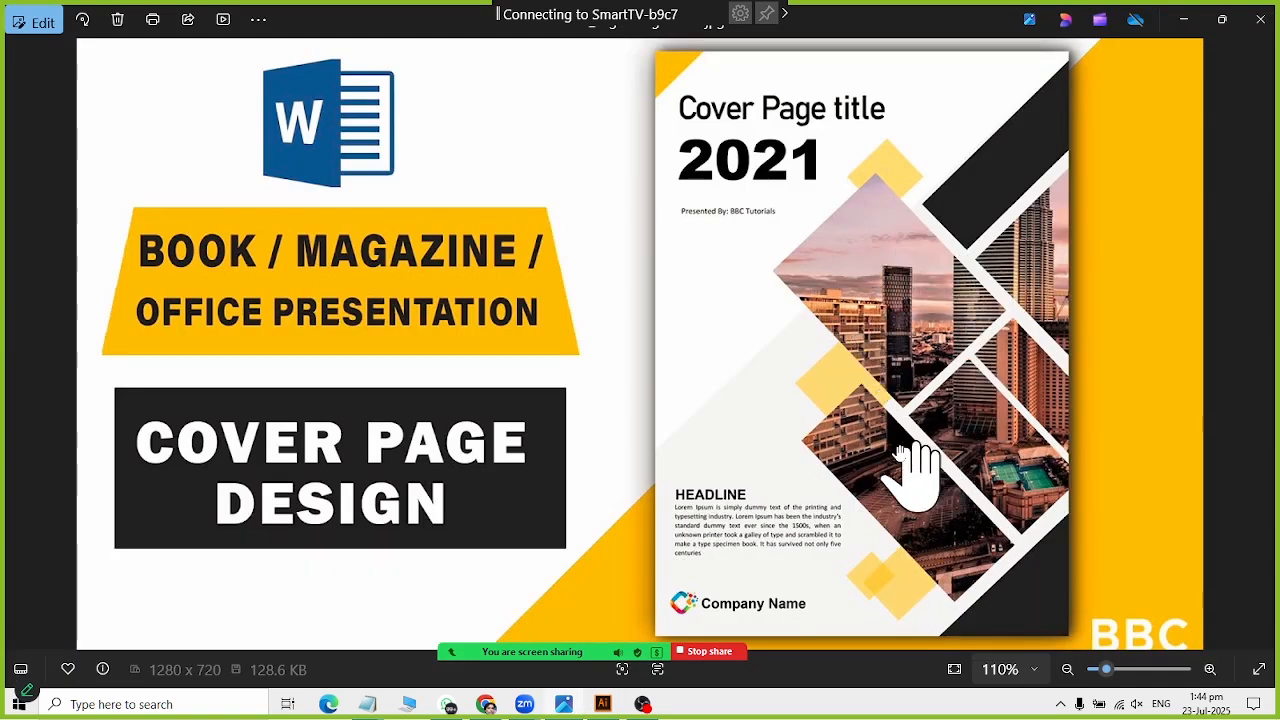
{"action": "key", "text": "alt+Tab"}
{"action": "left_click_drag", "start_coordinate": [757, 401], "coordinate": [514, 511]}
{"action": "key", "text": "alt+Tab"}
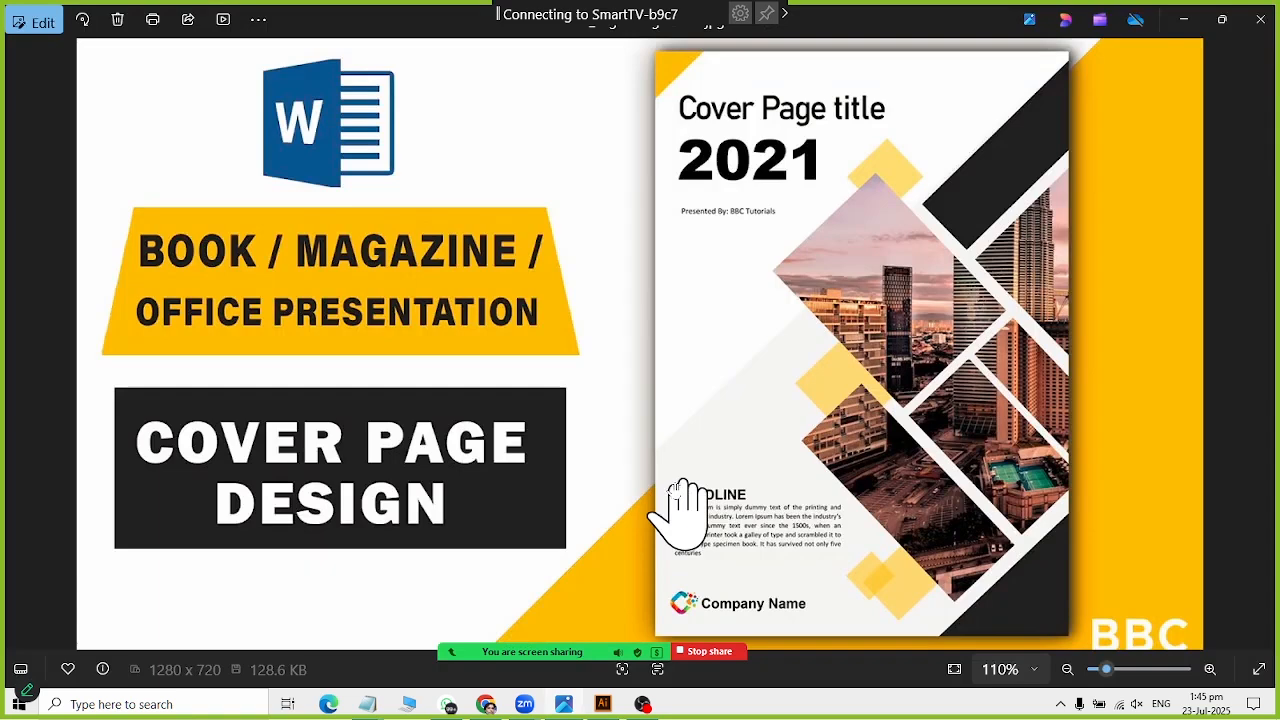
{"action": "key", "text": "alt+Tab"}
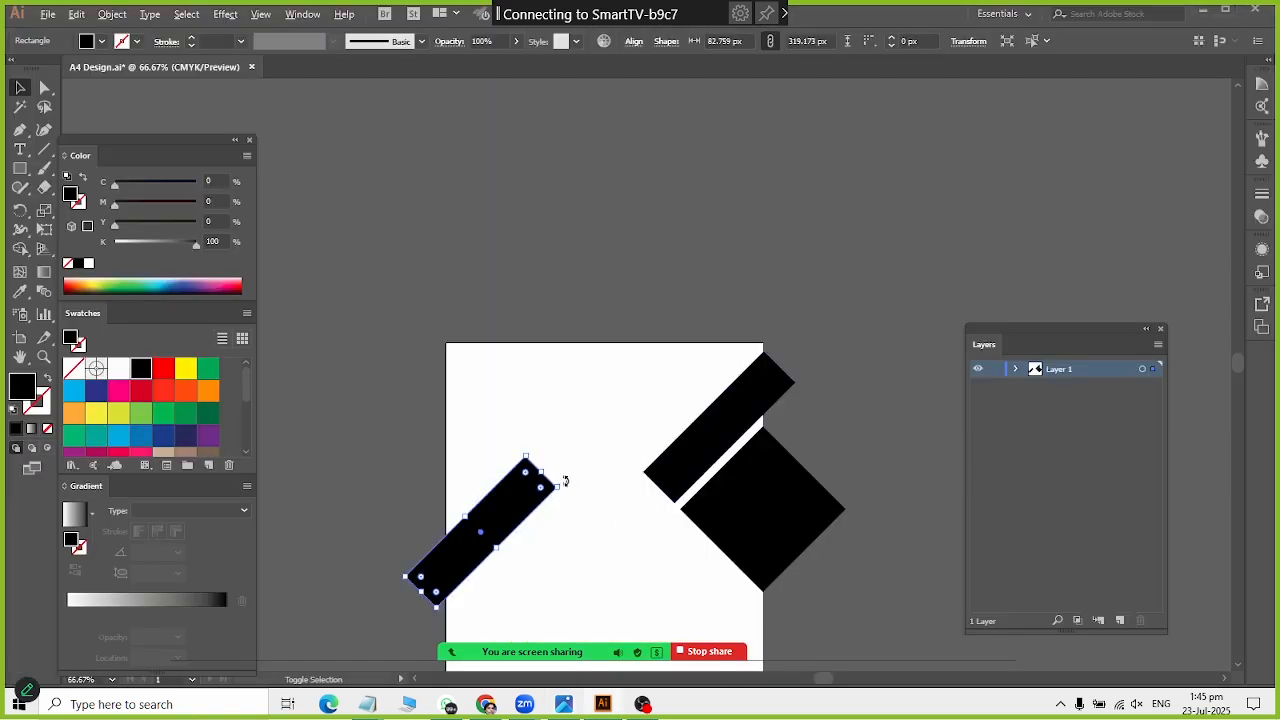
Step: Rotate the copied bar 90 degrees and place it parallel to the diamond's lower-left side, checking it against the reference image
{"action": "left_click_drag", "start_coordinate": [560, 481], "coordinate": [686, 560]}
{"action": "key", "text": "alt+Tab"}
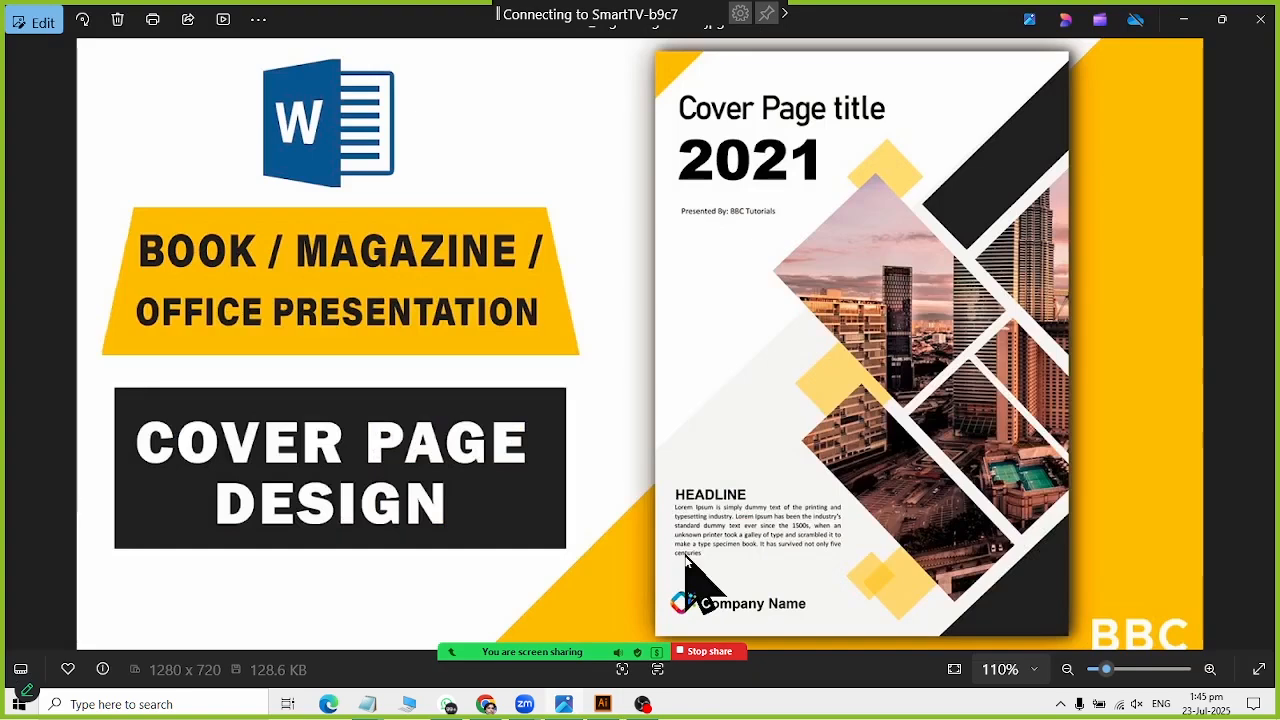
{"action": "key", "text": "alt+Tab"}
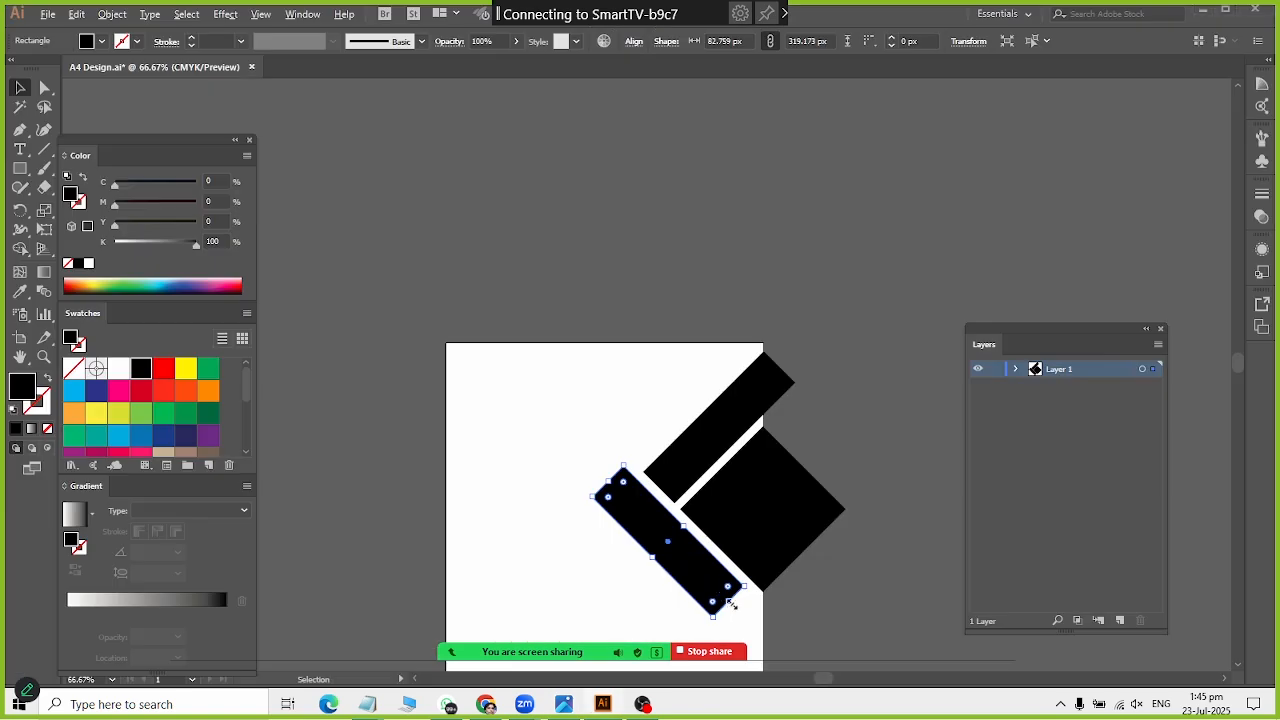
Step: Adjust both ends of the copied bar to a length of about 248 px, extending it up-left past the upper bar
{"action": "left_click_drag", "start_coordinate": [731, 603], "coordinate": [692, 565]}
{"action": "key", "text": "alt+Tab"}
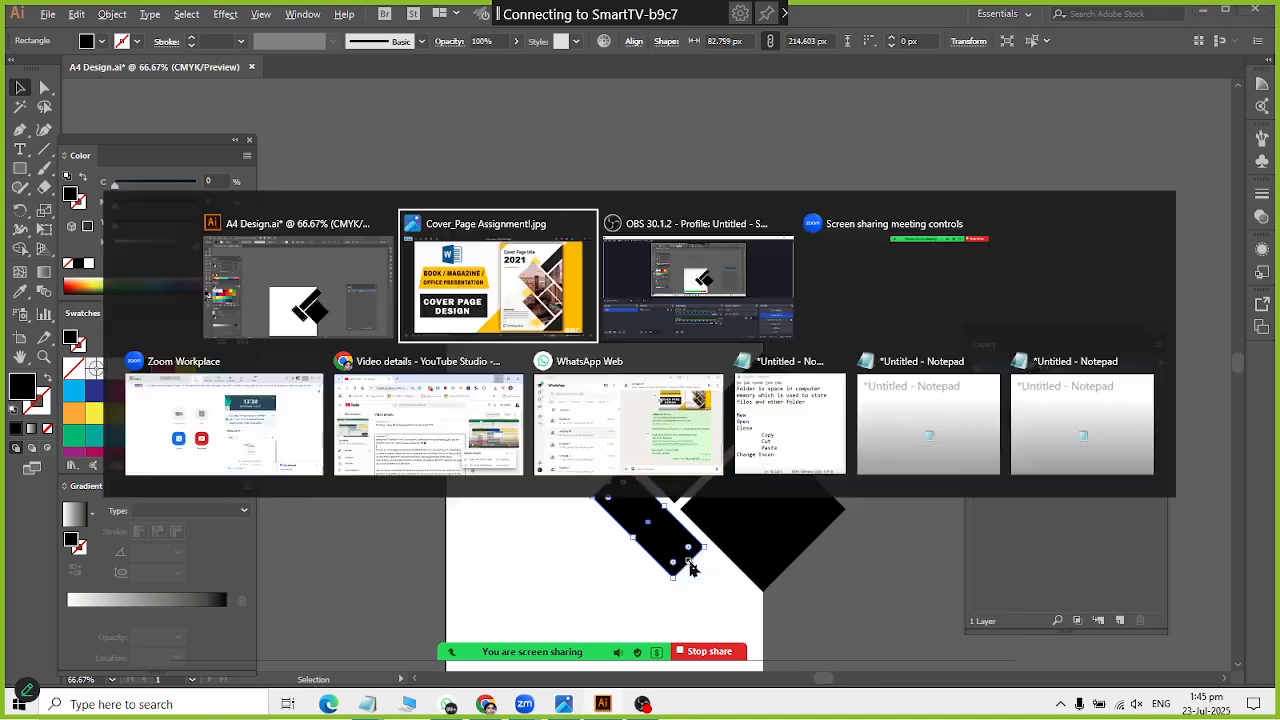
{"action": "key", "text": "alt+Tab"}
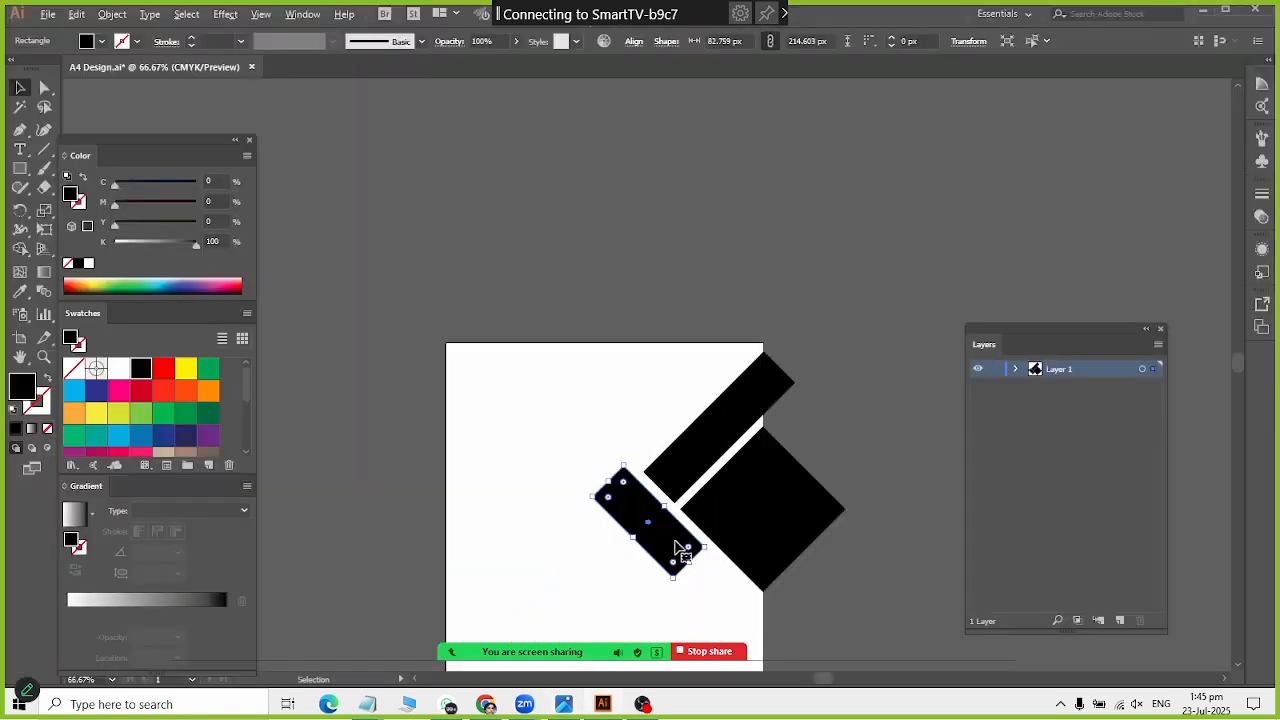
{"action": "left_click_drag", "start_coordinate": [693, 567], "coordinate": [695, 559]}
{"action": "key", "text": "alt+Tab"}
{"action": "key", "text": "alt+Tab"}
{"action": "left_click_drag", "start_coordinate": [609, 483], "coordinate": [582, 455]}
{"action": "scroll", "coordinate": [720, 640], "scroll_direction": "down", "scroll_amount": 3}
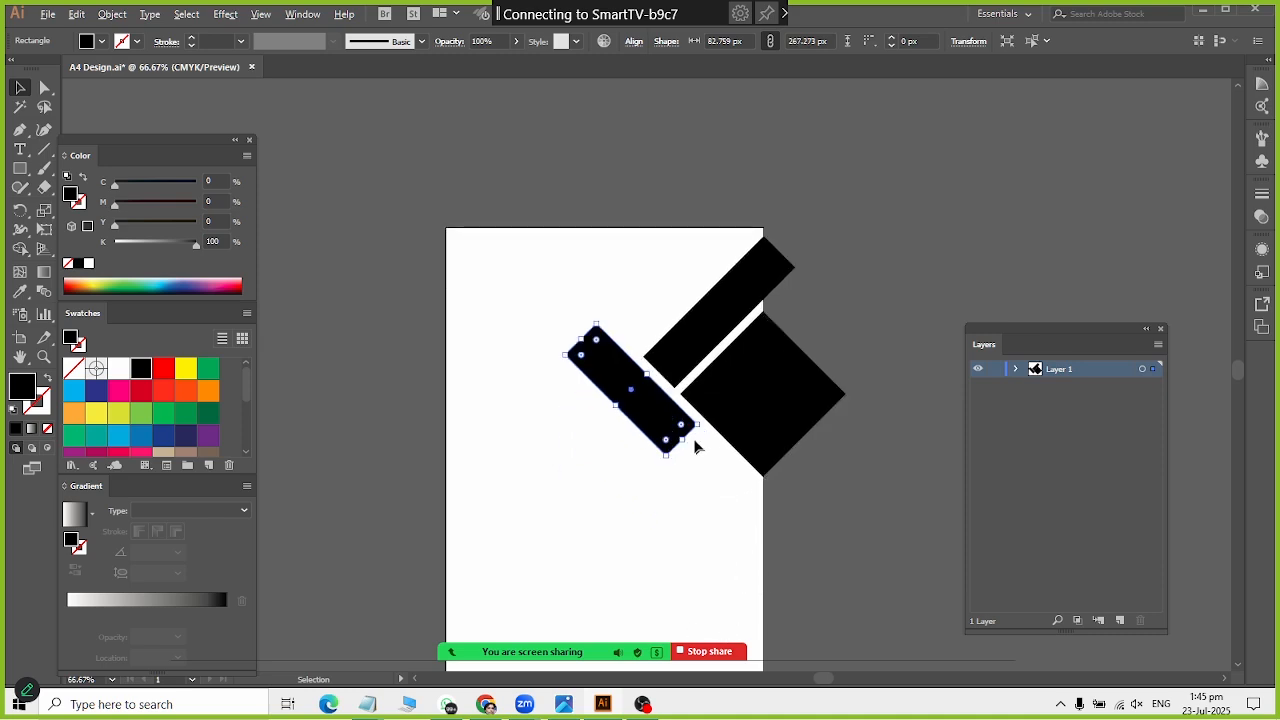
{"action": "mouse_move", "coordinate": [684, 444]}
{"action": "left_mouse_down"}
{"action": "mouse_move", "coordinate": [700, 446]}
{"action": "mouse_move", "coordinate": [674, 432]}
{"action": "left_mouse_up"}
Step: Duplicate the bar below the diamond near the page's right edge, and widen the original down-left to about 203 px
{"action": "key", "text": "alt+Tab"}
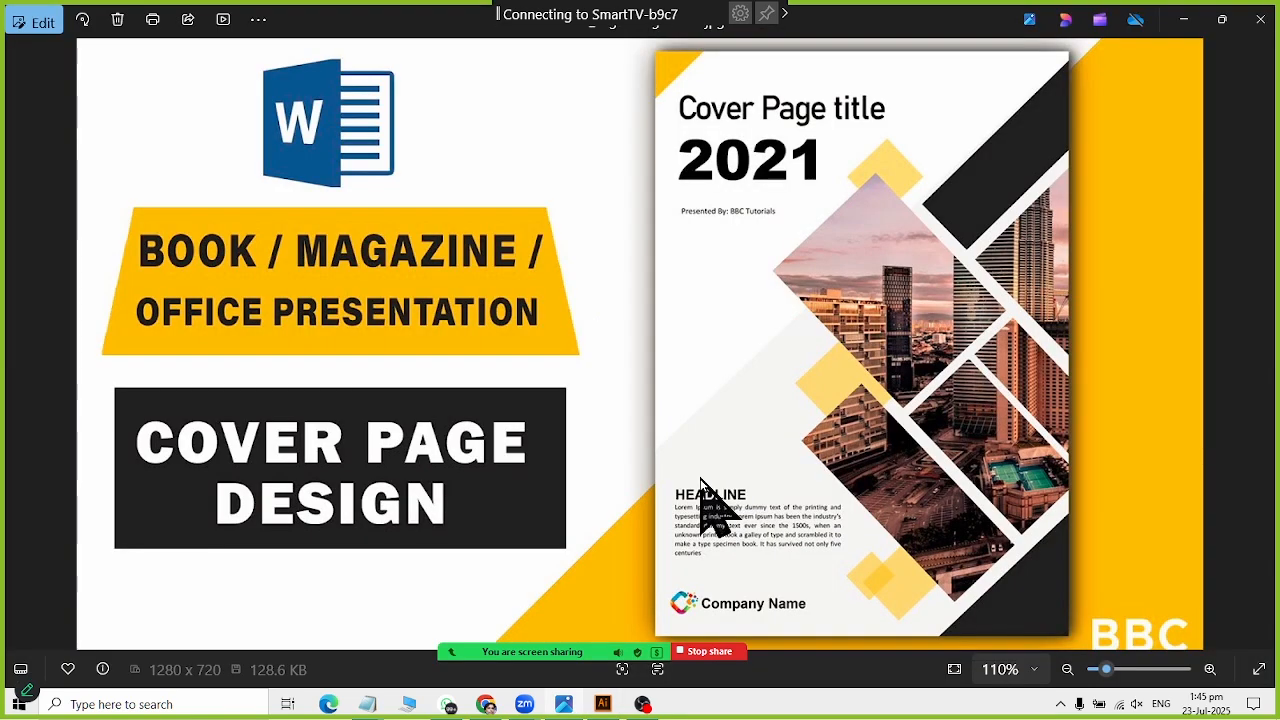
{"action": "key", "text": "alt+Tab"}
{"action": "left_click_drag", "start_coordinate": [620, 390], "coordinate": [697, 555]}
{"action": "left_click", "coordinate": [615, 395]}
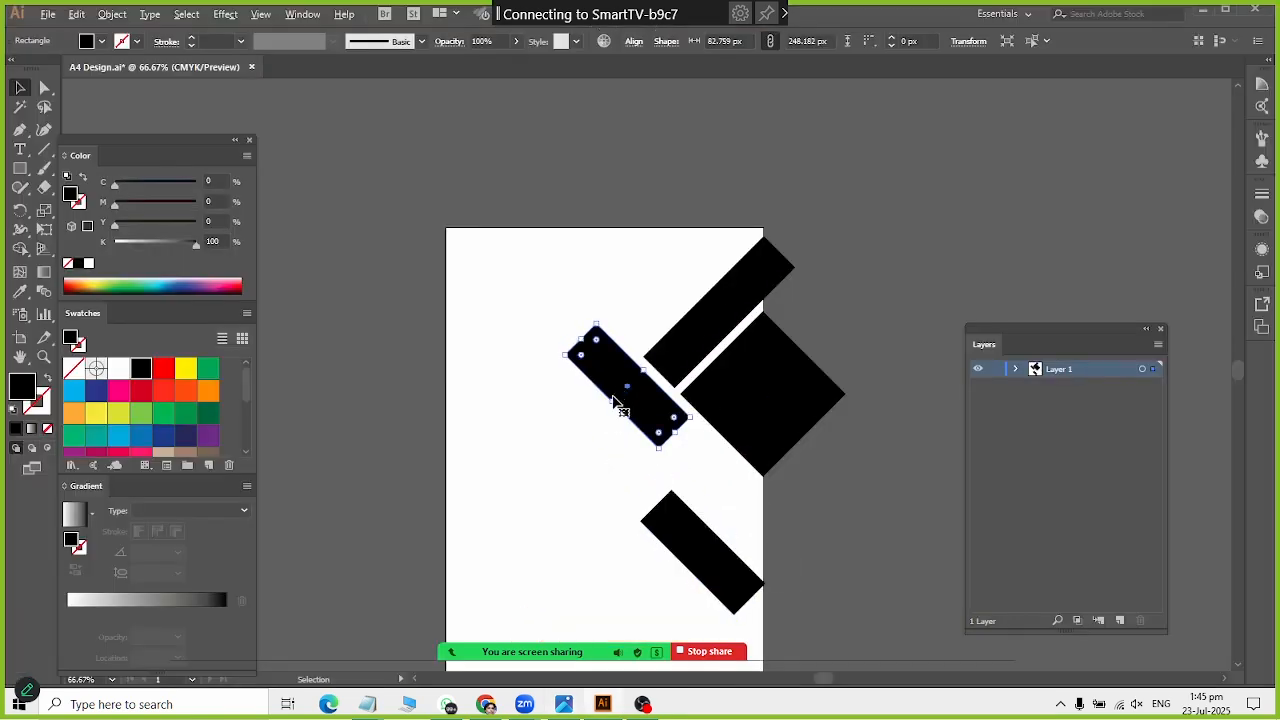
{"action": "left_click_drag", "start_coordinate": [610, 408], "coordinate": [571, 456]}
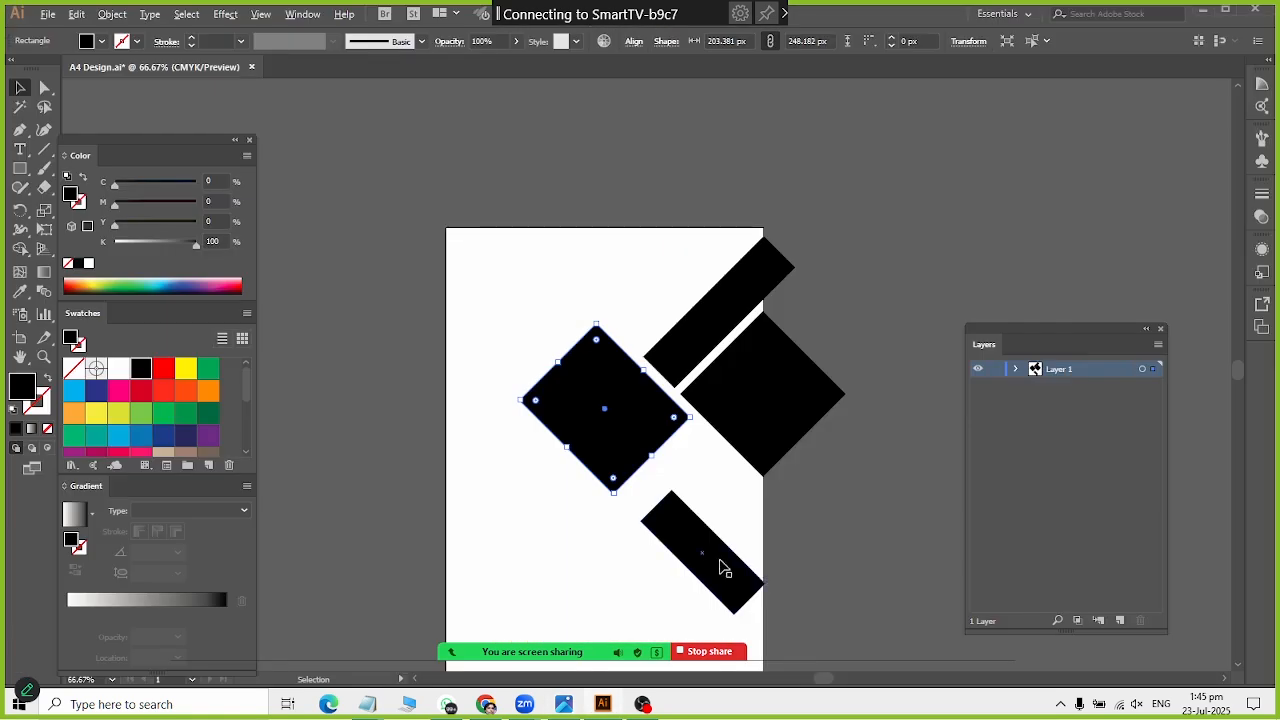
Step: Move the lower bar closer to the large left rectangle and place a duplicate between it and the right-hand diamond
{"action": "left_click_drag", "start_coordinate": [724, 568], "coordinate": [701, 543]}
{"action": "key", "text": "alt+Tab"}
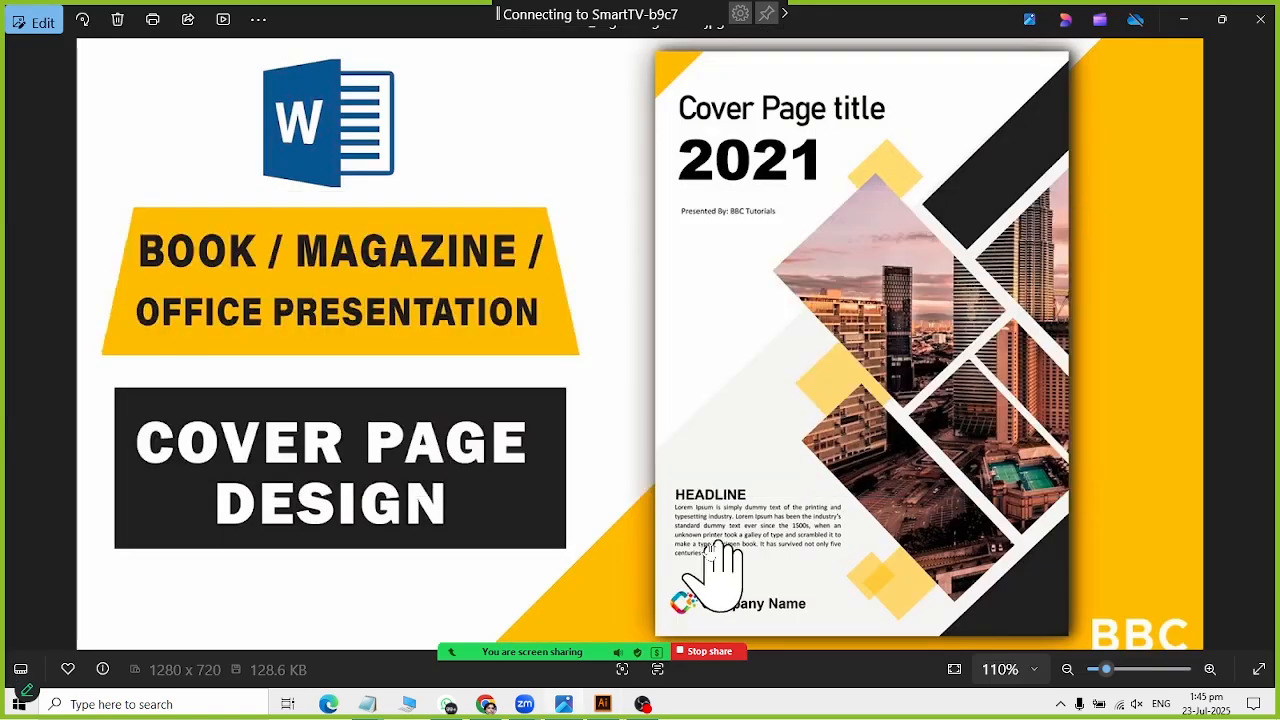
{"action": "key", "text": "alt+Tab"}
{"action": "left_click_drag", "start_coordinate": [686, 549], "coordinate": [729, 498]}
{"action": "key", "text": "alt+Tab"}
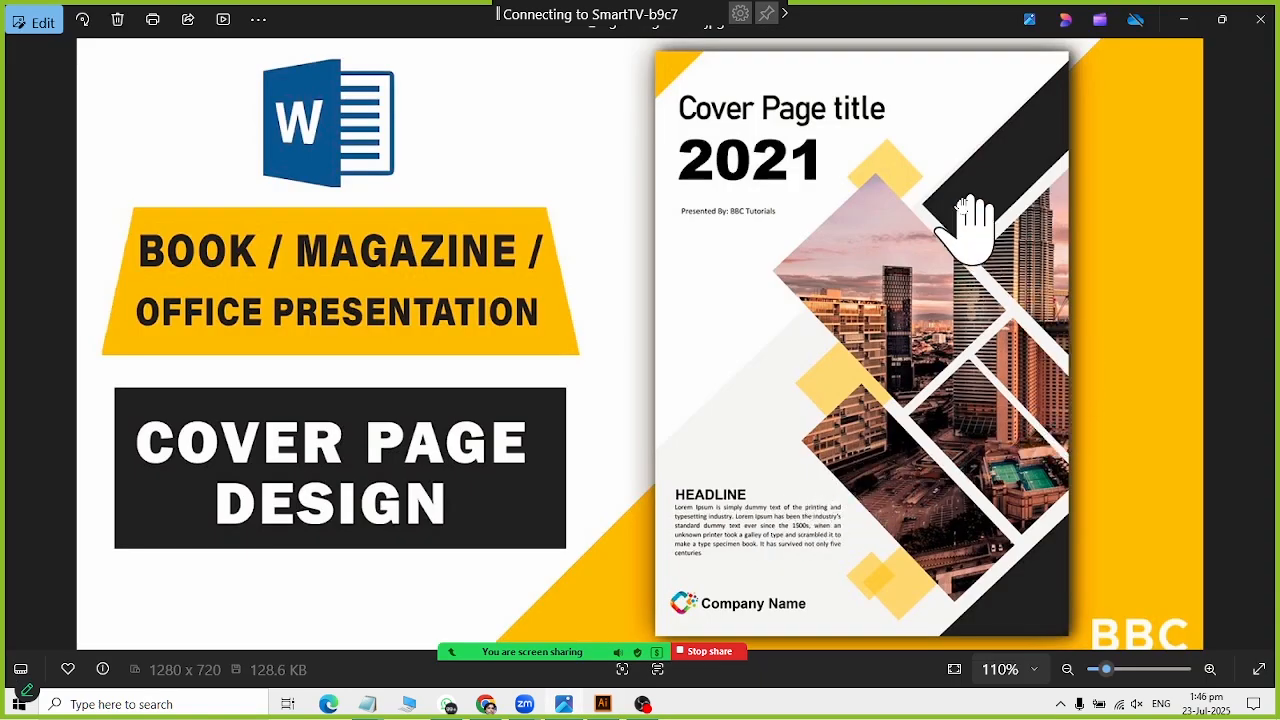
{"action": "key", "text": "alt+Tab"}
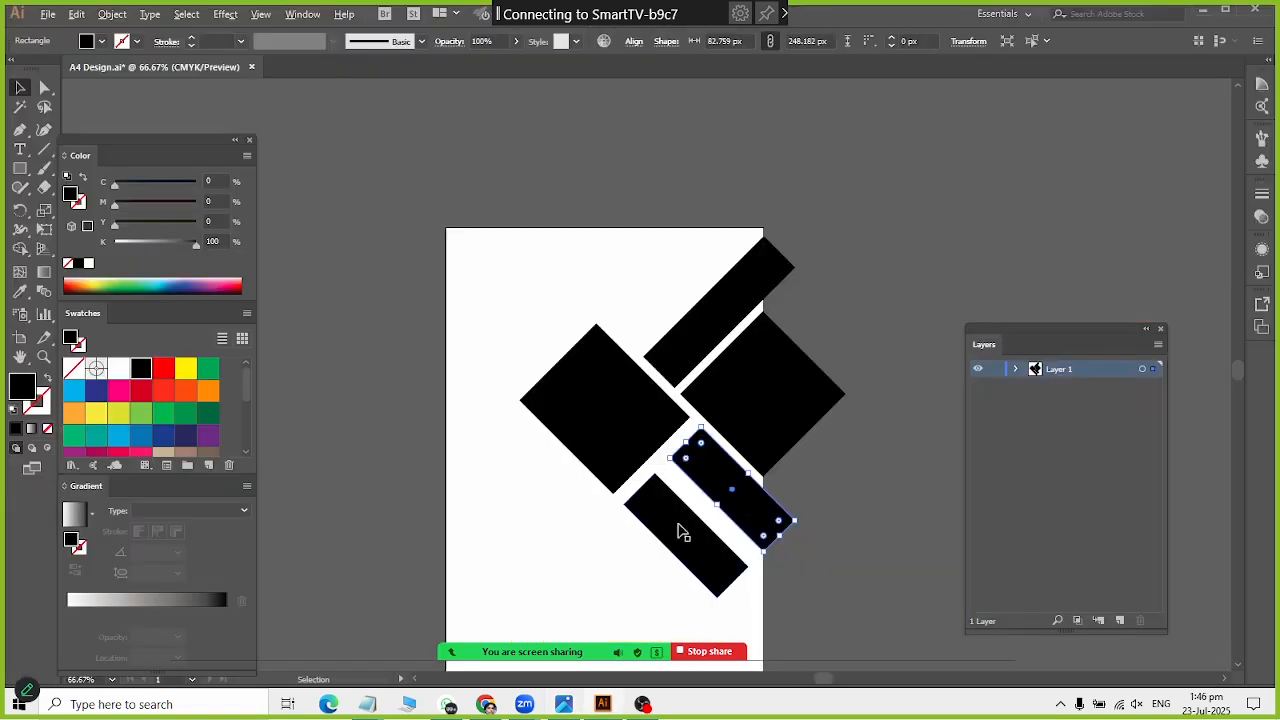
Step: Move the large left rectangle and both lower bars together slightly down-left, away from the upper bar and diamond
{"action": "left_click", "coordinate": [678, 530], "text": "shift"}
{"action": "left_click", "coordinate": [608, 410], "text": "shift"}
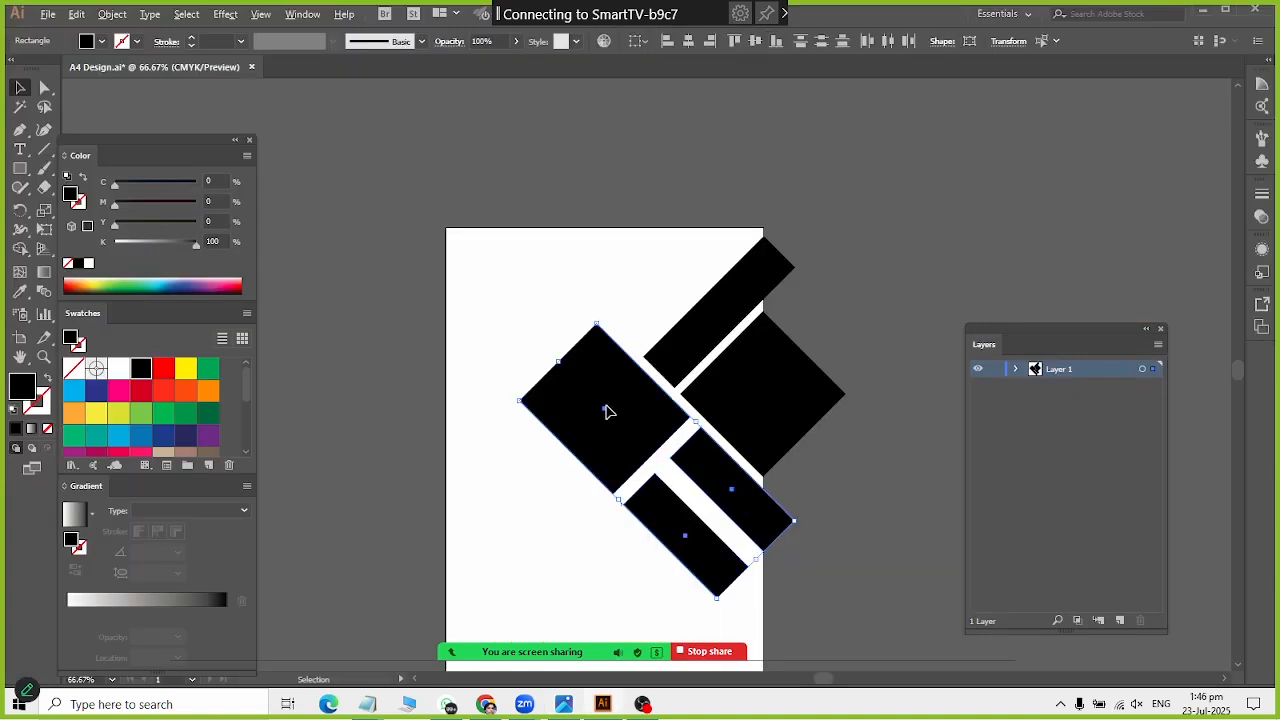
{"action": "left_click_drag", "start_coordinate": [608, 410], "coordinate": [596, 415]}
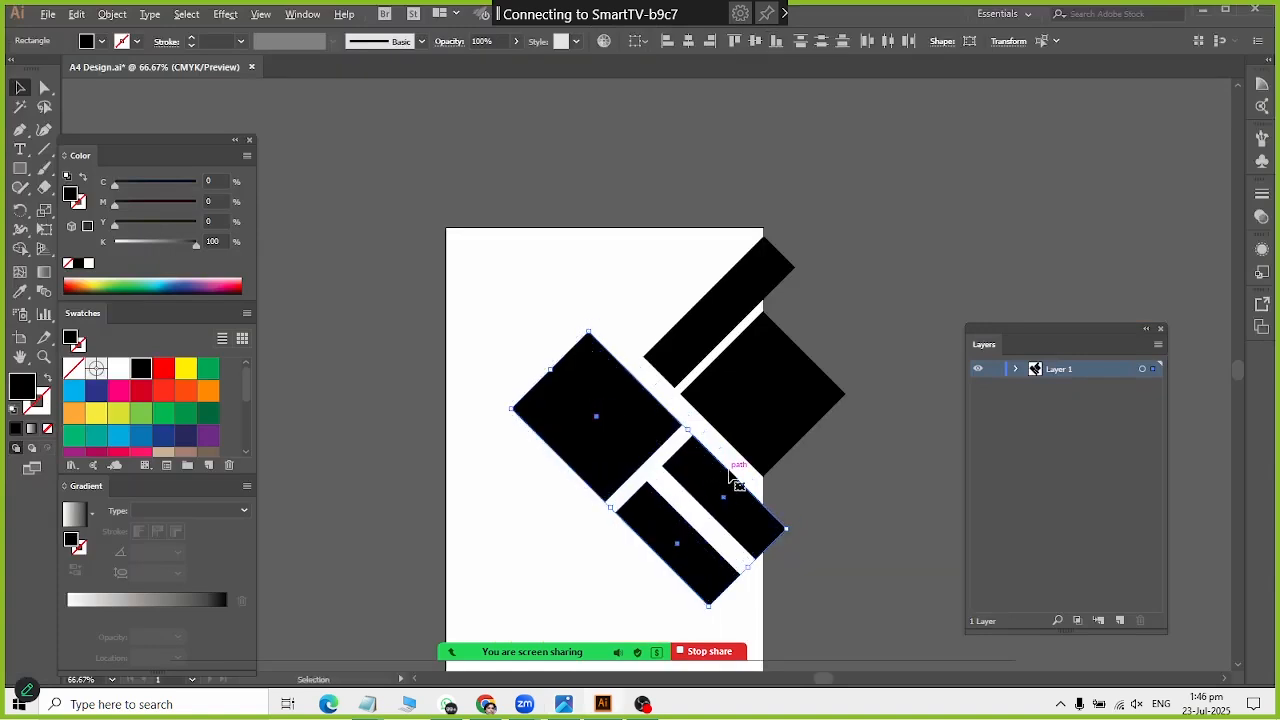
{"action": "left_click", "coordinate": [636, 445], "text": "shift"}
{"action": "left_click", "coordinate": [862, 520]}
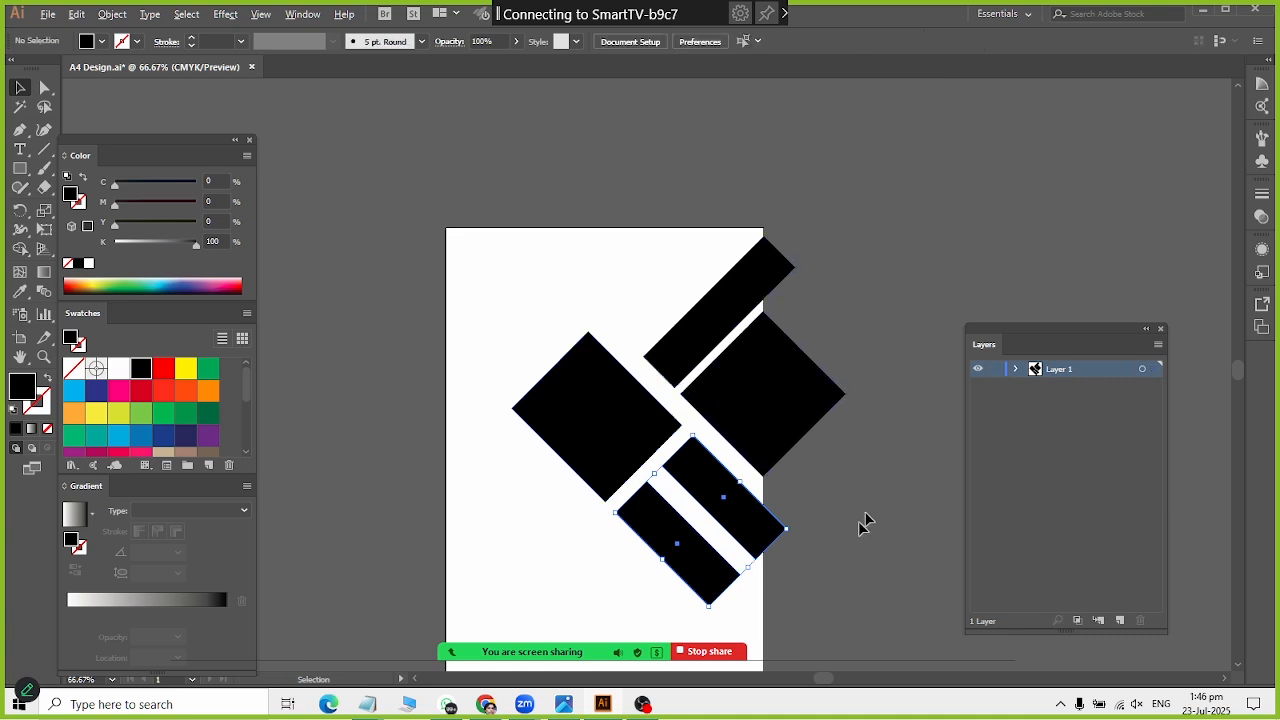
Step: Shift the large left rectangle and both lower bars together slightly up-right to narrow the gap beside the diamond
{"action": "left_click", "coordinate": [762, 534]}
{"action": "left_click", "coordinate": [673, 553]}
{"action": "left_click", "coordinate": [569, 426]}
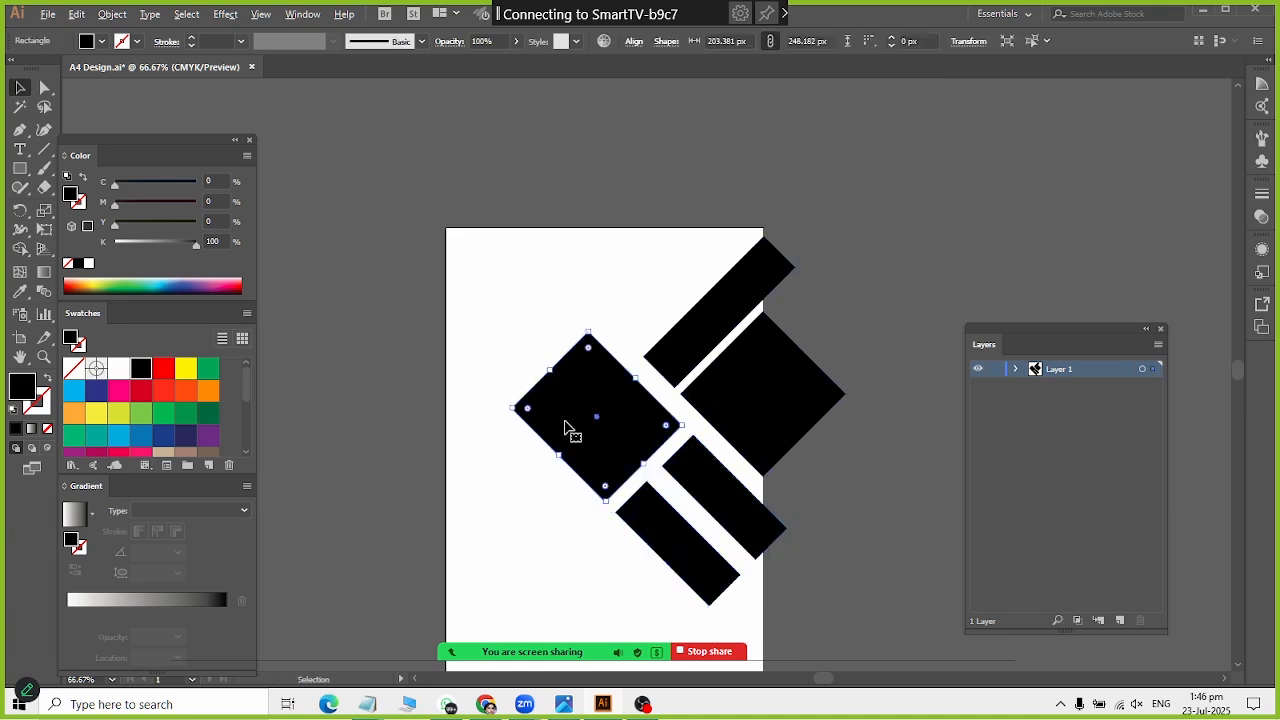
{"action": "left_click", "coordinate": [663, 543], "text": "shift"}
{"action": "left_click", "coordinate": [748, 492], "text": "shift"}
{"action": "left_click_drag", "start_coordinate": [609, 437], "coordinate": [616, 428]}
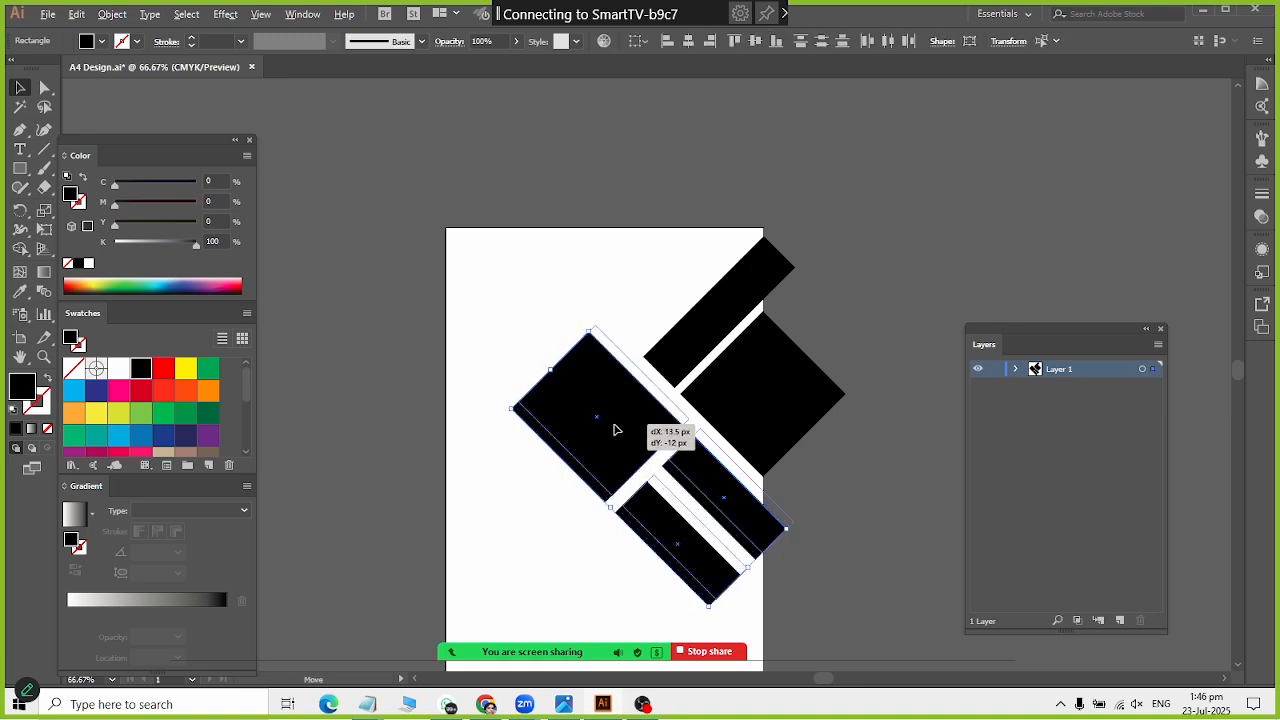
{"action": "left_click_drag", "start_coordinate": [614, 429], "coordinate": [622, 440]}
{"action": "left_click", "coordinate": [867, 540]}
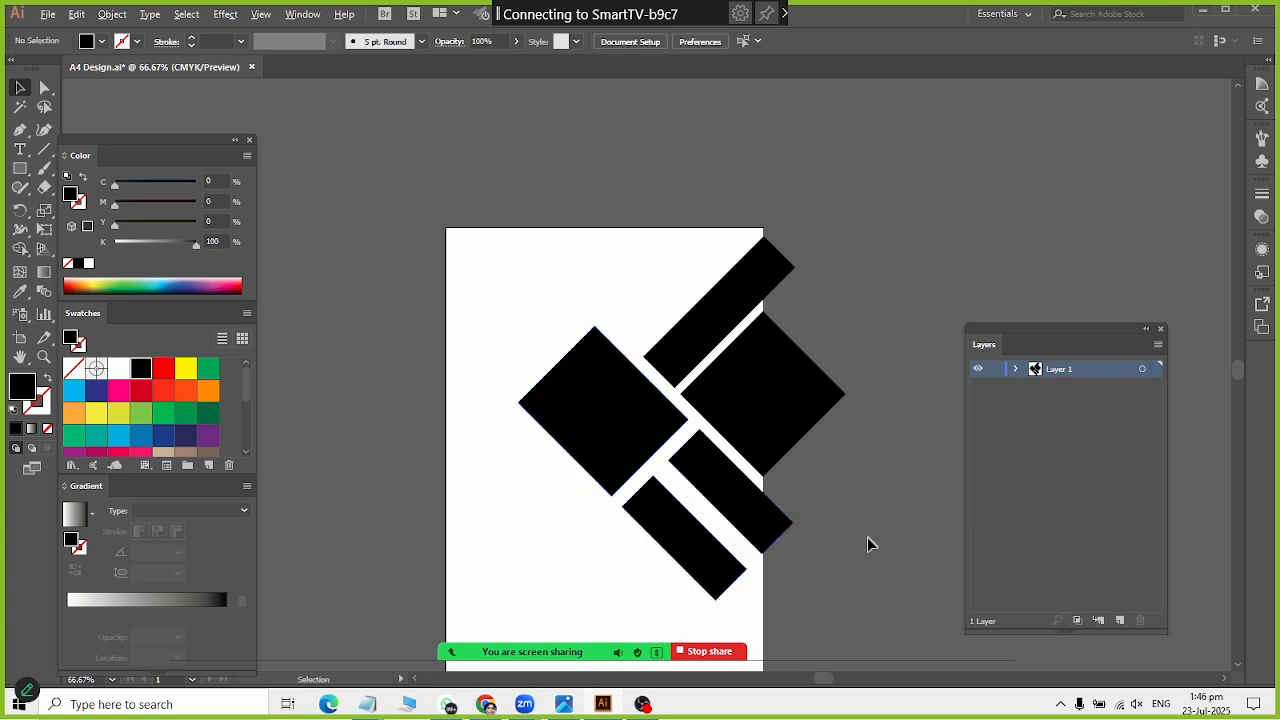
Step: Nudge the short bar beside the diamond slightly up-left, closer to the large left rectangle
{"action": "scroll", "coordinate": [868, 544], "scroll_direction": "up", "scroll_amount": 2}
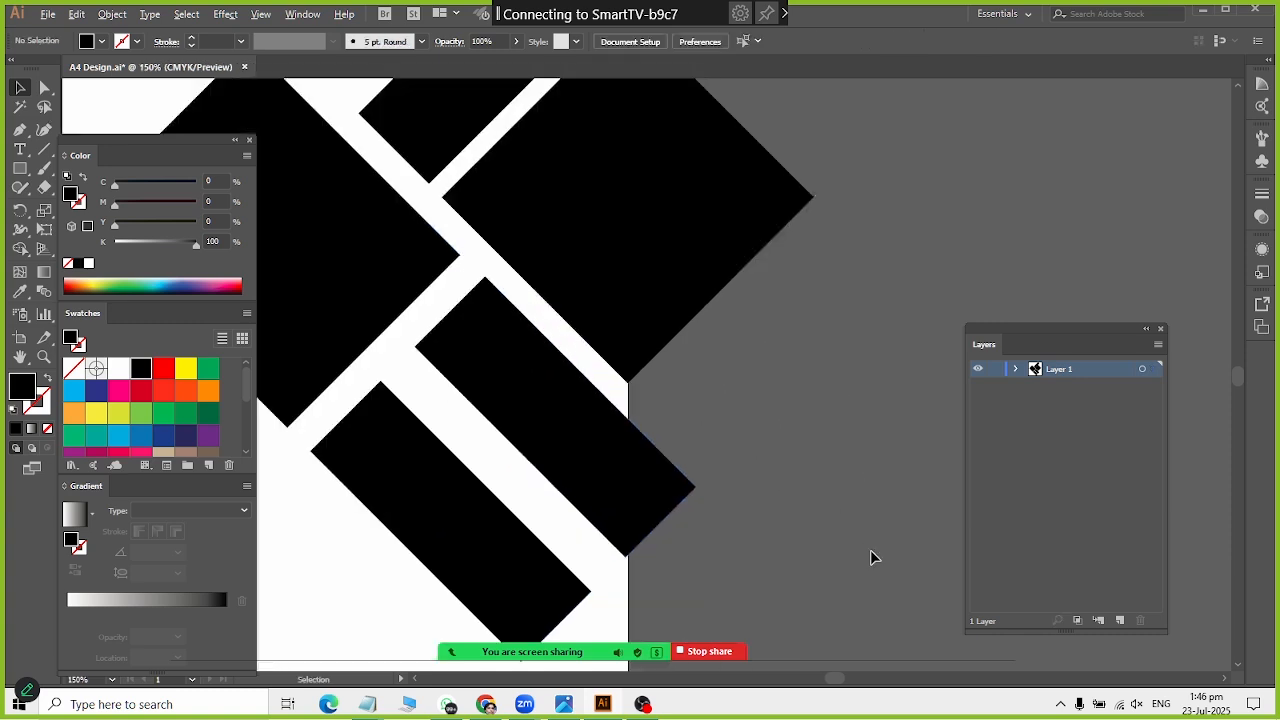
{"action": "scroll", "coordinate": [690, 436], "scroll_direction": "up", "scroll_amount": 1}
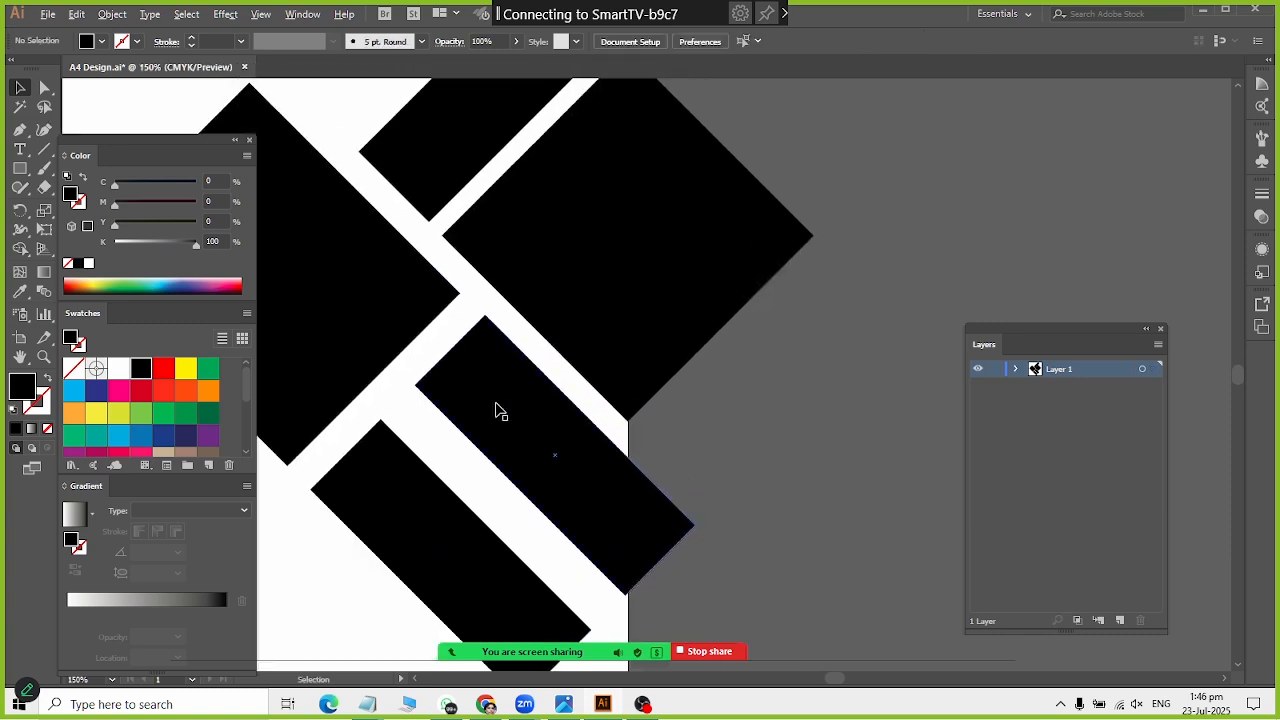
{"action": "key", "text": "alt+Tab"}
{"action": "key", "text": "alt+Tab"}
{"action": "left_click_drag", "start_coordinate": [588, 468], "coordinate": [584, 464]}
{"action": "left_click", "coordinate": [428, 566], "text": "shift"}
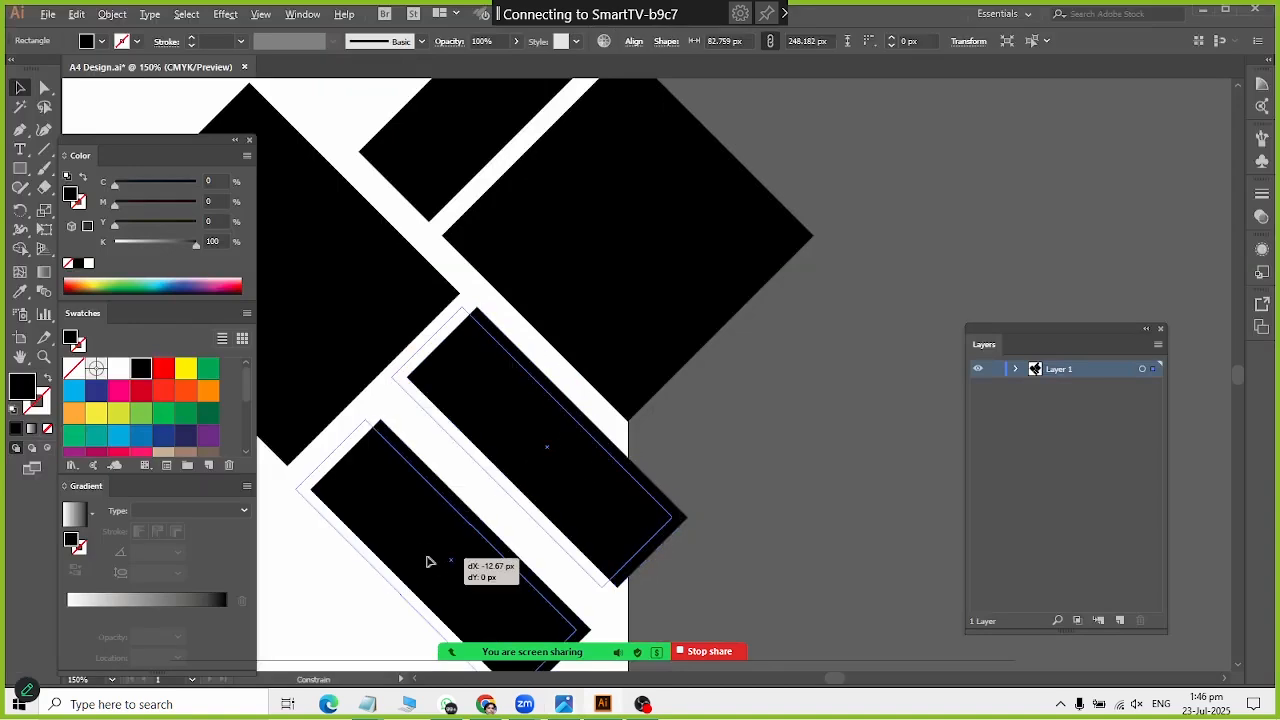
{"action": "left_click", "coordinate": [737, 574]}
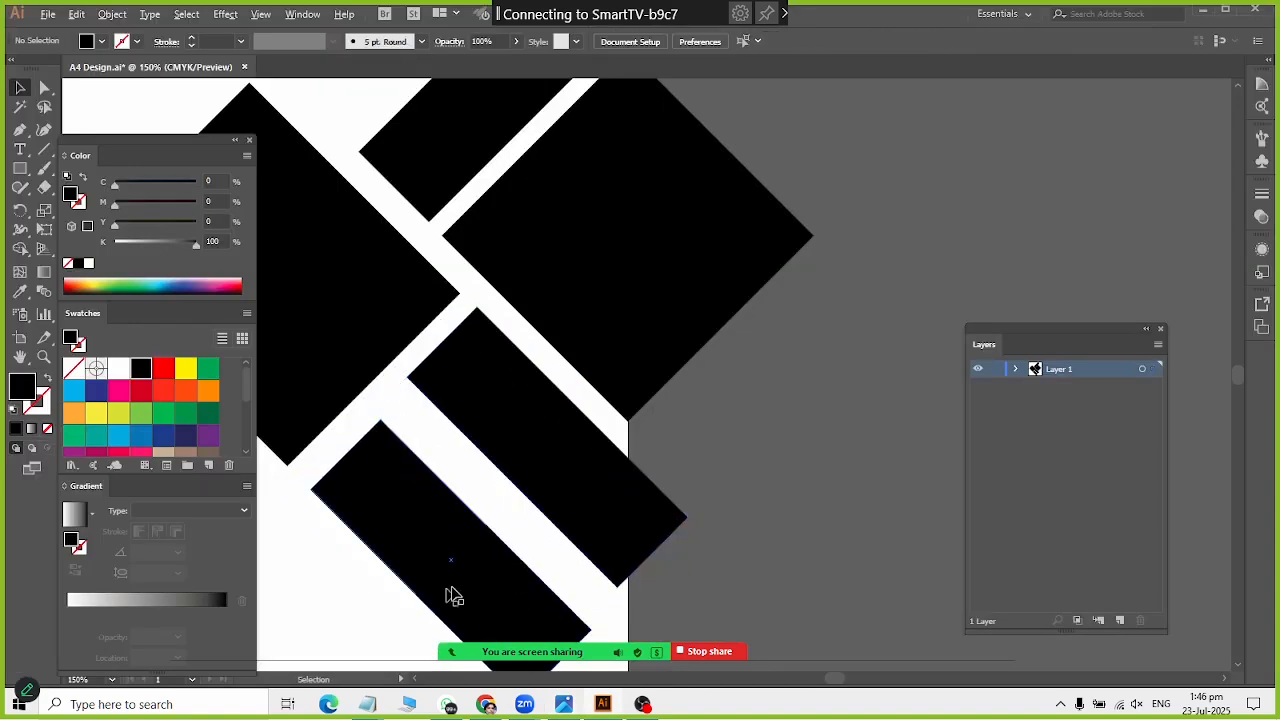
Step: Nudge the lowest bar up-left and widen it to about 109 px toward the neighbouring bar, leaving an even gap
{"action": "left_click_drag", "start_coordinate": [463, 590], "coordinate": [451, 580]}
{"action": "left_click", "coordinate": [531, 457]}
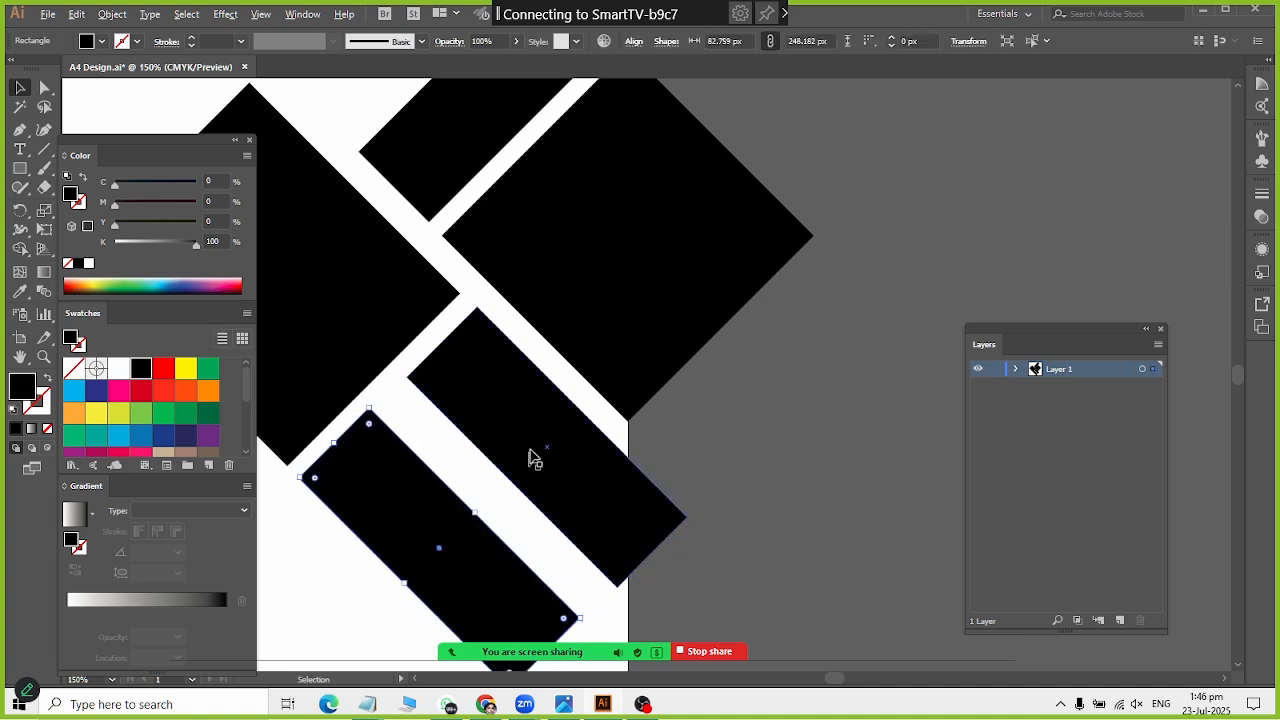
{"action": "left_click", "coordinate": [456, 526]}
{"action": "left_click_drag", "start_coordinate": [476, 513], "coordinate": [501, 496]}
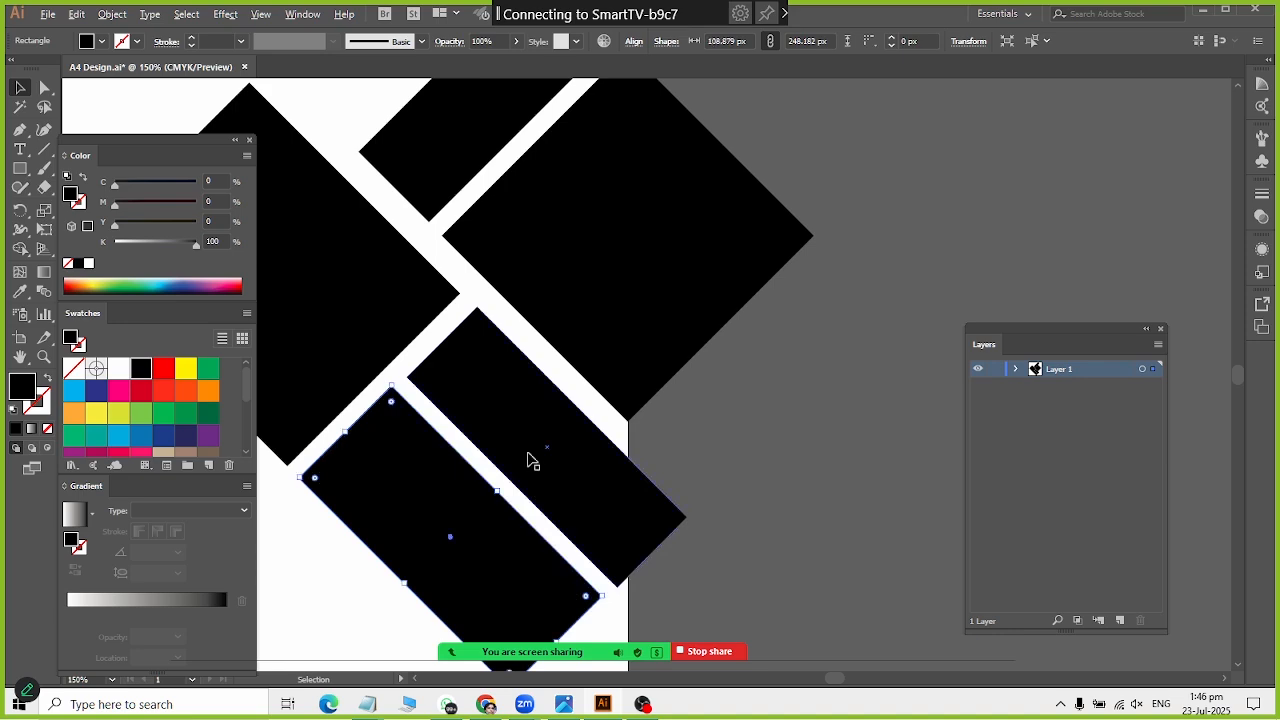
{"action": "left_click", "coordinate": [531, 457]}
Step: Duplicate the lowest bar down-left, parallel to the original with a gap between them, following the reference image
{"action": "key", "text": "alt+Tab"}
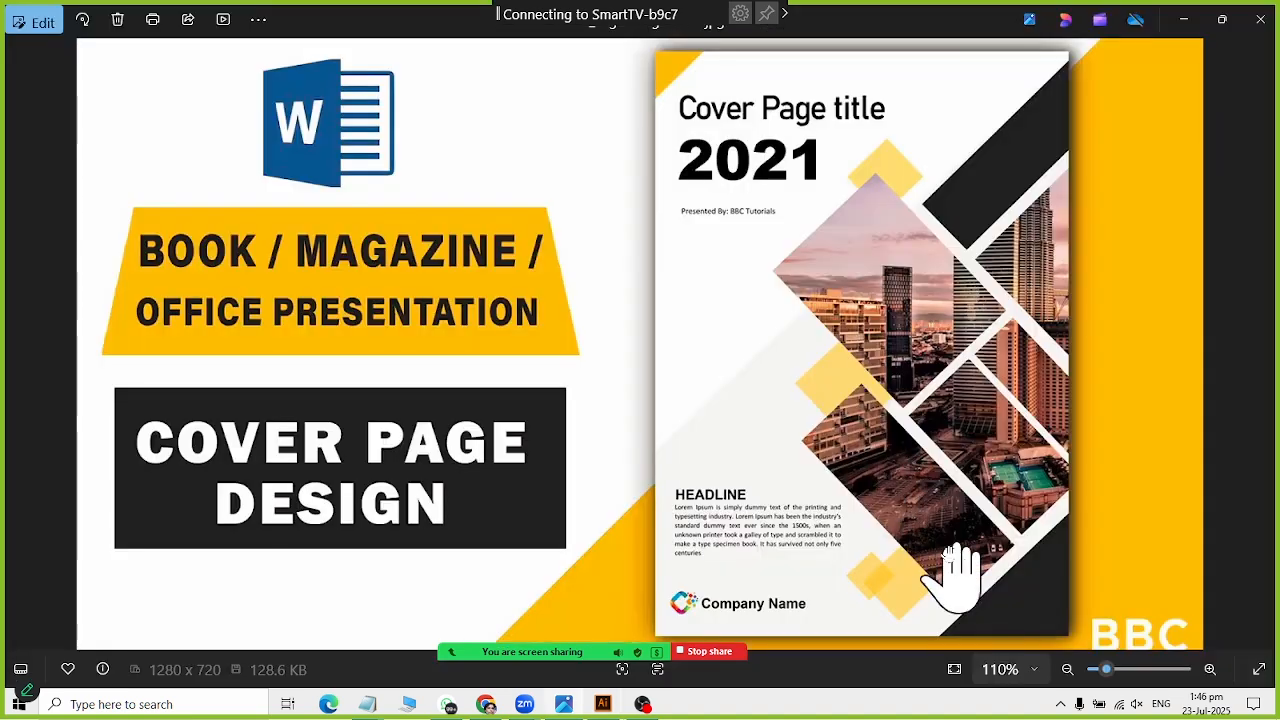
{"action": "key", "text": "alt+Tab"}
{"action": "scroll", "coordinate": [783, 507], "scroll_direction": "down", "scroll_amount": 5}
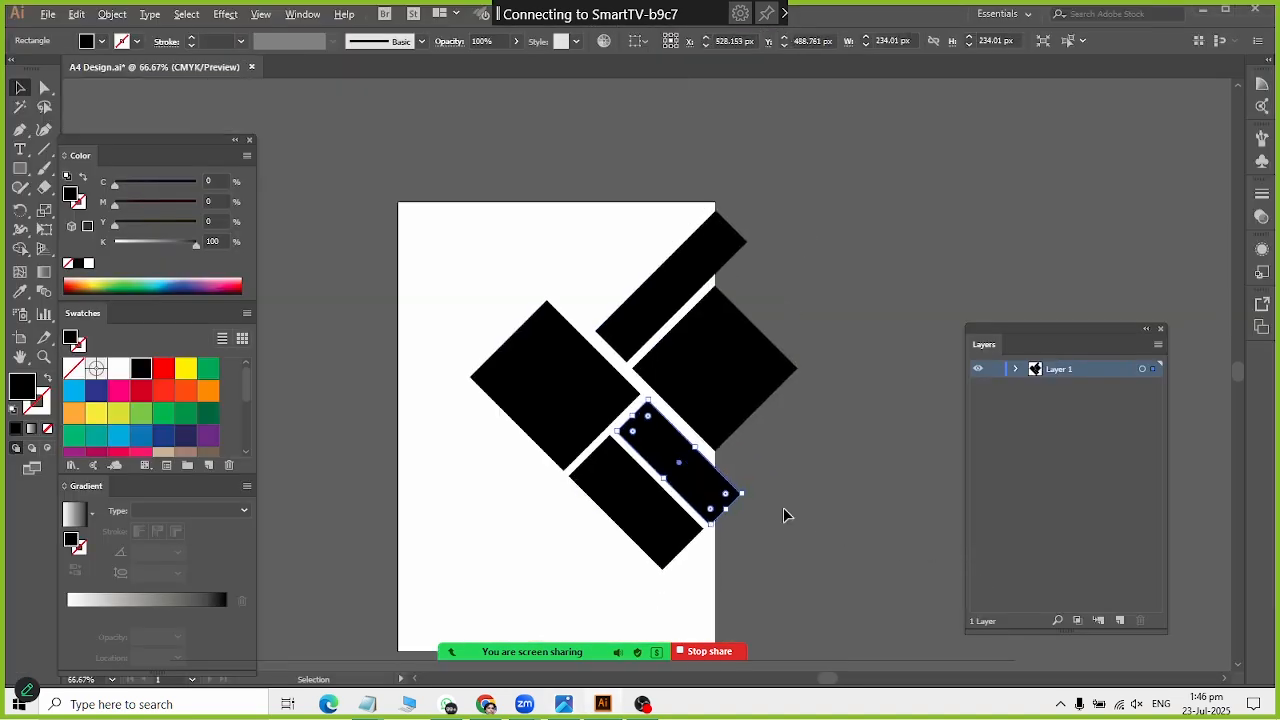
{"action": "left_click", "coordinate": [855, 533]}
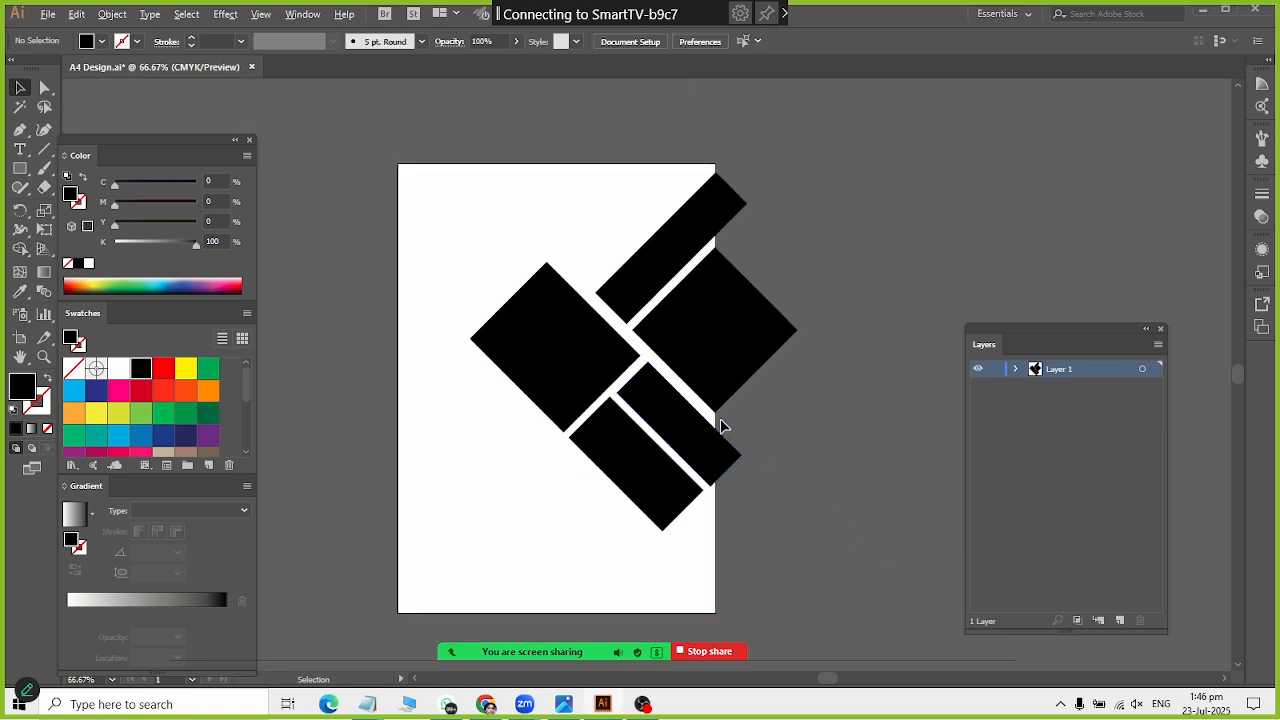
{"action": "key", "text": "alt+Tab"}
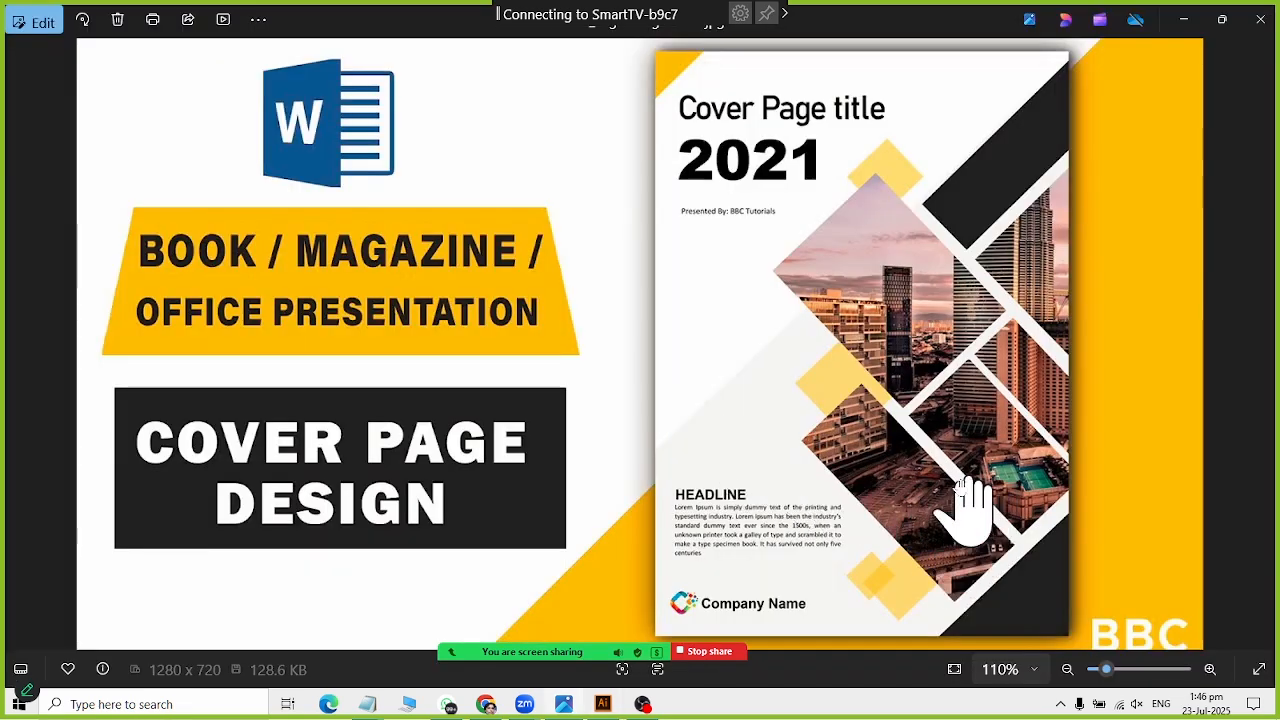
{"action": "key", "text": "alt+Tab"}
{"action": "left_click_drag", "start_coordinate": [646, 464], "coordinate": [571, 524]}
{"action": "key", "text": "alt+Tab"}
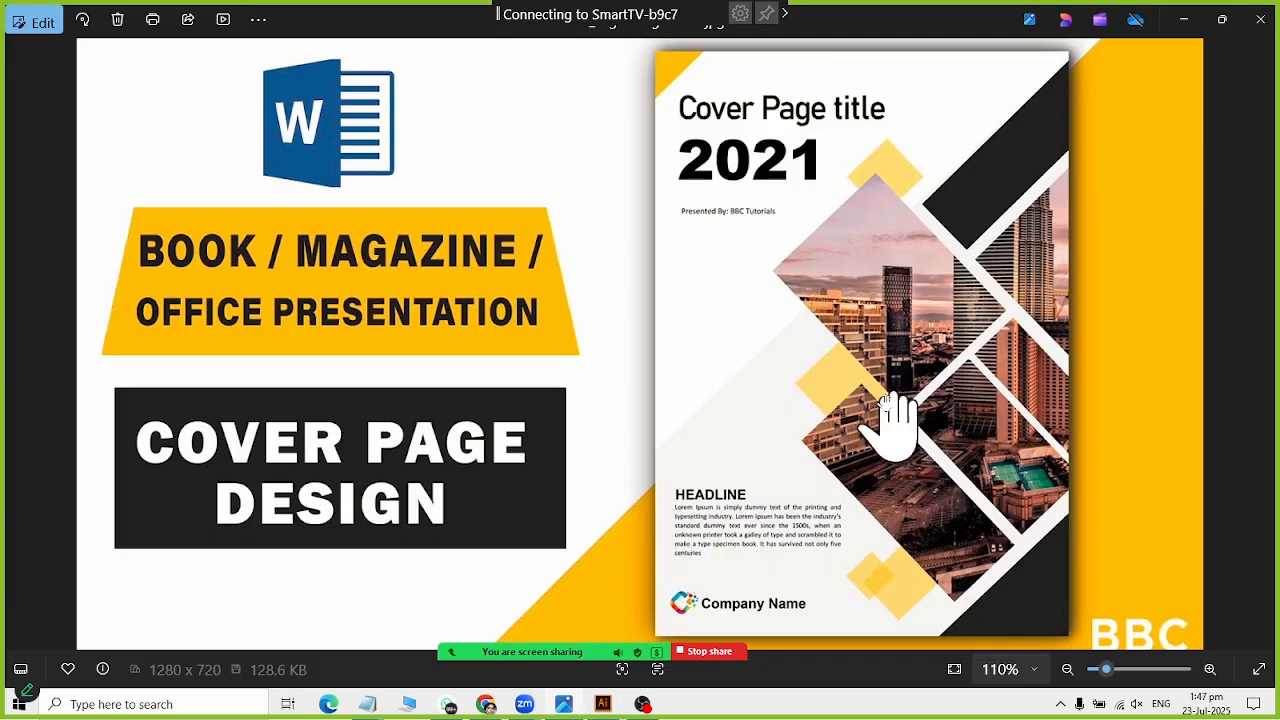
{"action": "key", "text": "alt+Tab"}
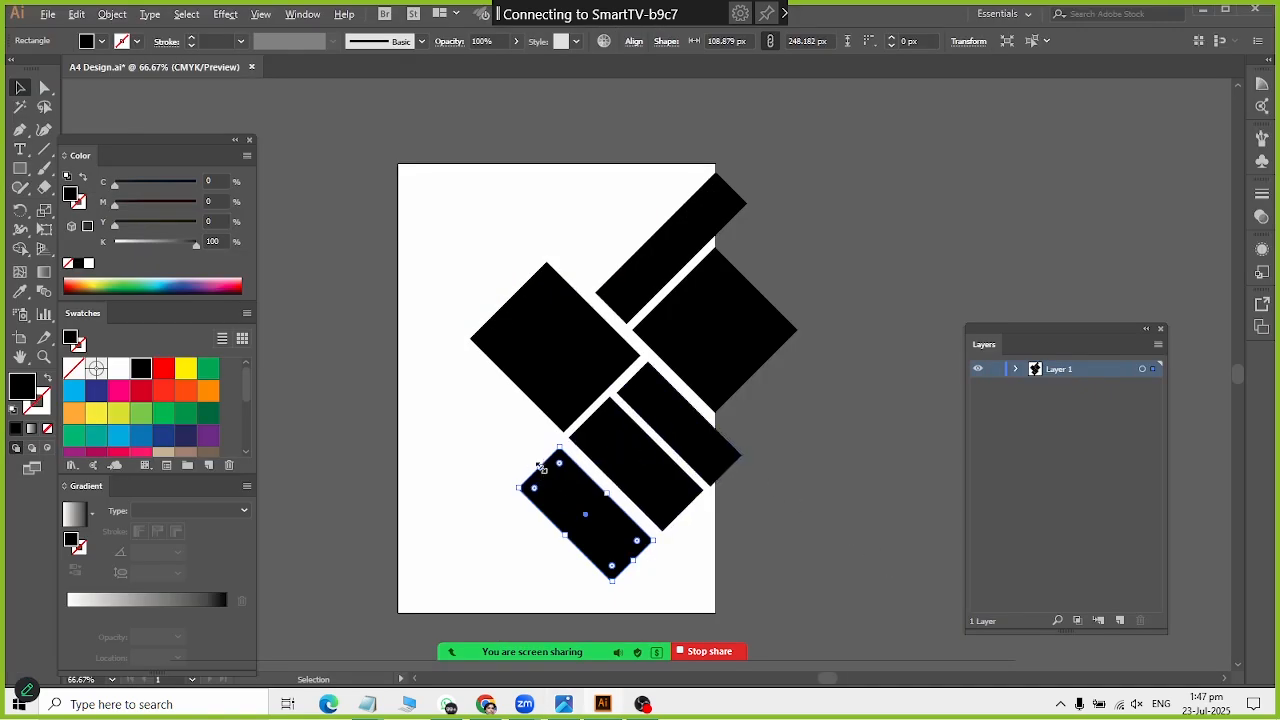
Step: Extend the new bar up-left to about 384 px long, running beneath the large left rectangle, and compare with the reference image
{"action": "left_click_drag", "start_coordinate": [539, 467], "coordinate": [484, 436]}
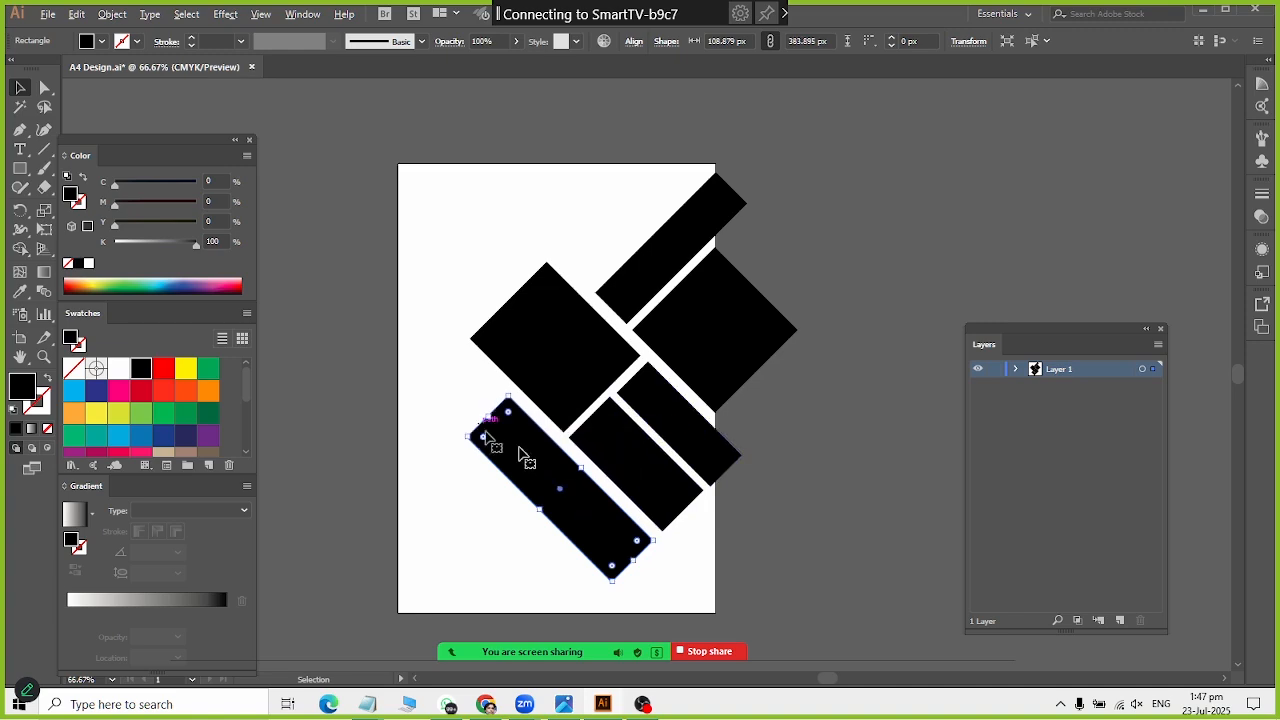
{"action": "key", "text": "alt+Tab"}
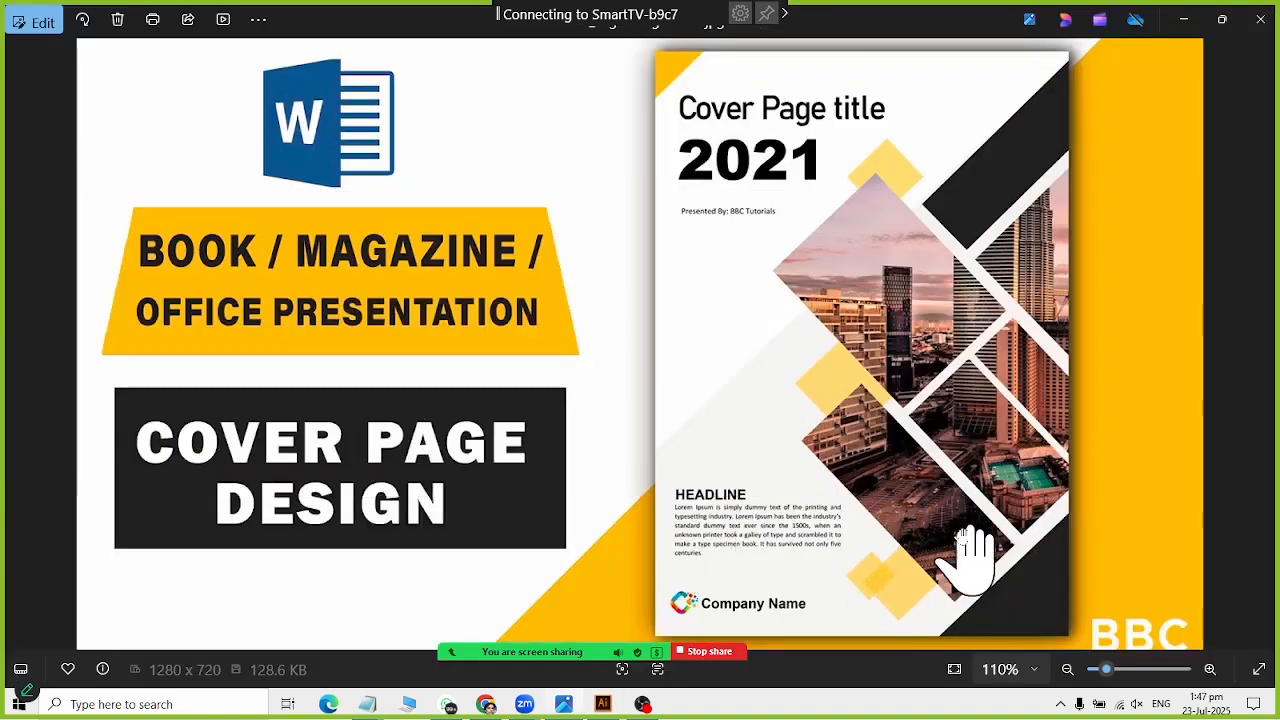
{"action": "key", "text": "alt+Tab"}
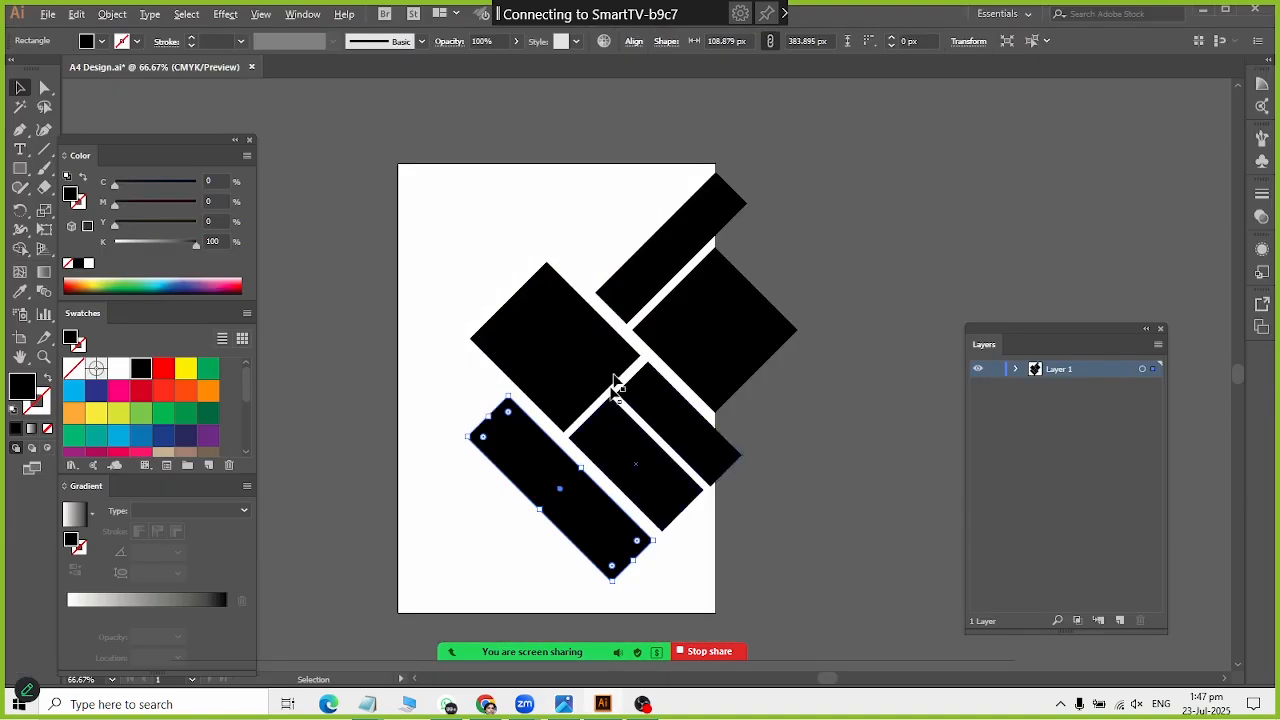
Step: Compare the arrangement of the black bars and squares with the reference cover image
{"action": "key", "text": "alt+Tab"}
{"action": "key", "text": "alt+Tab"}
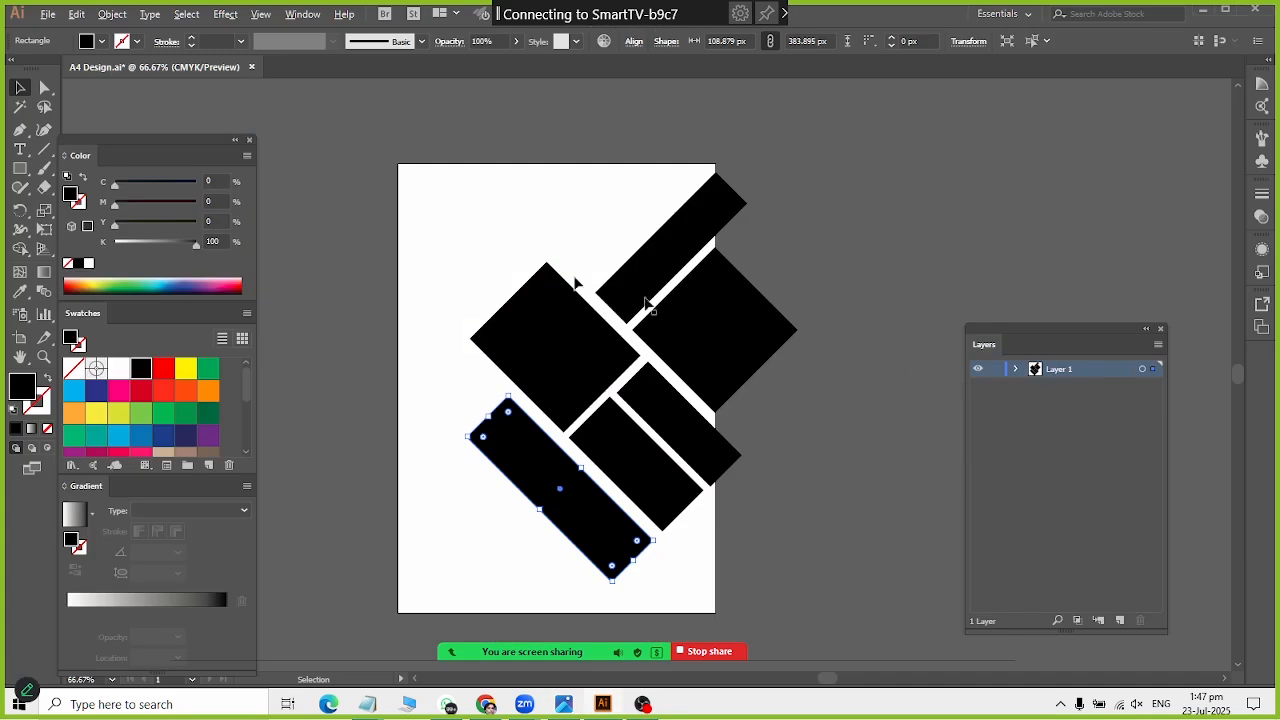
{"action": "key", "text": "alt+Tab"}
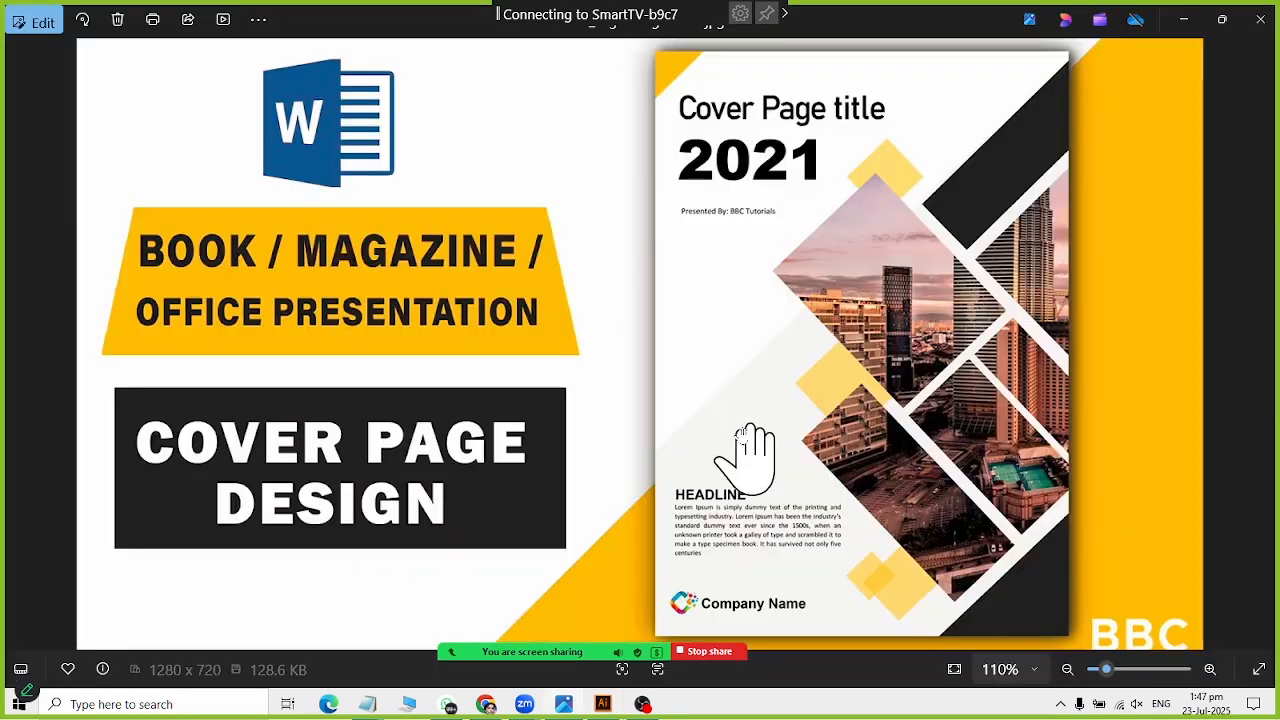
{"action": "key", "text": "alt+Tab"}
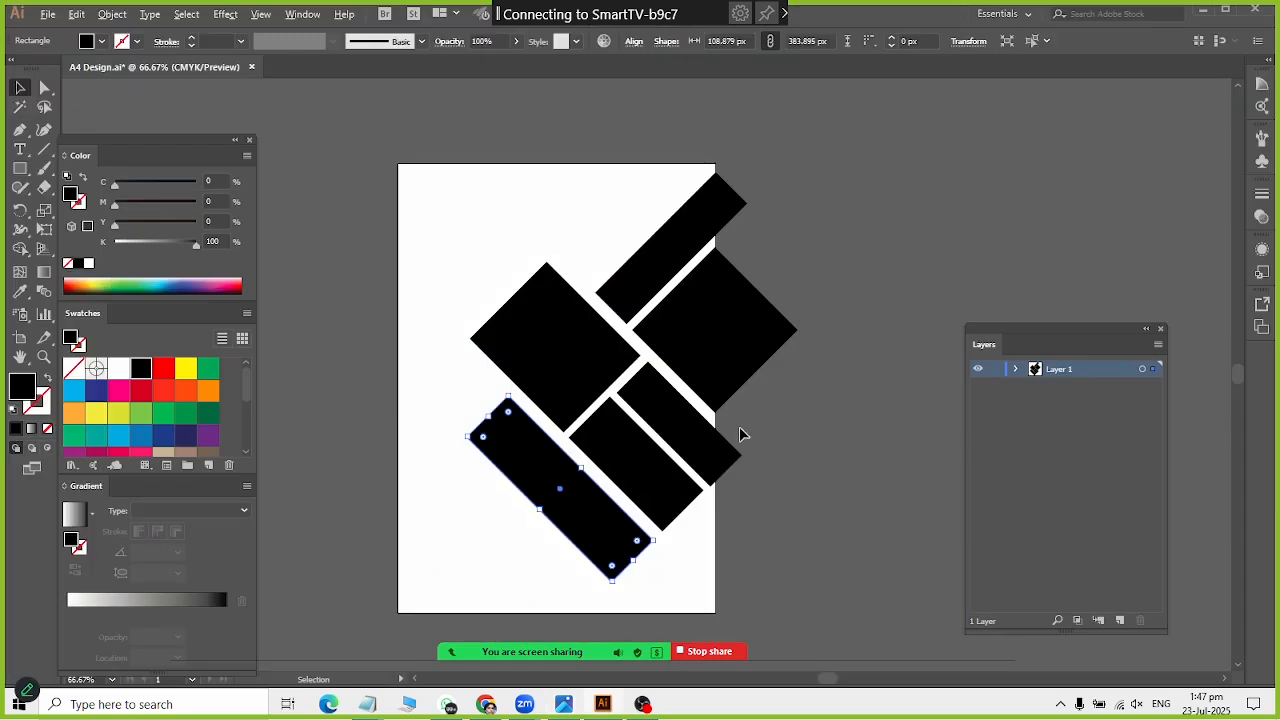
{"action": "key", "text": "alt+Tab"}
{"action": "key", "text": "alt+Tab"}
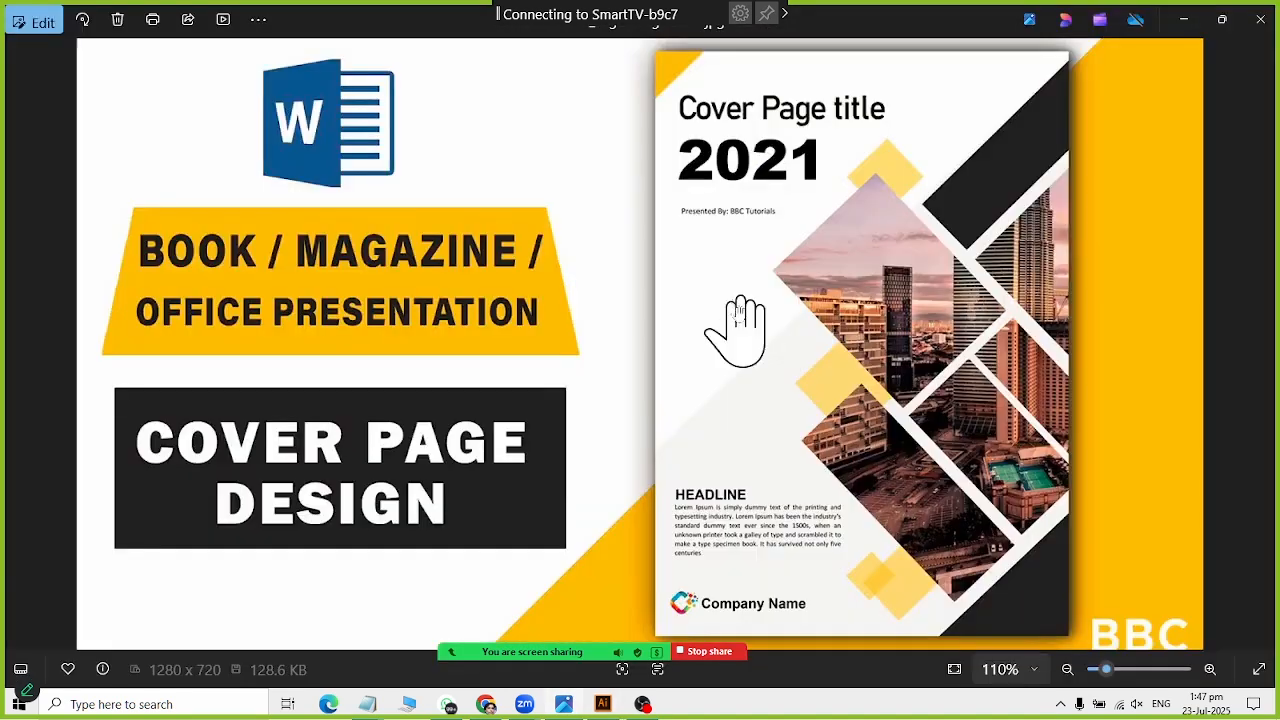
{"action": "key", "text": "alt+Tab"}
{"action": "key", "text": "alt+Tab"}
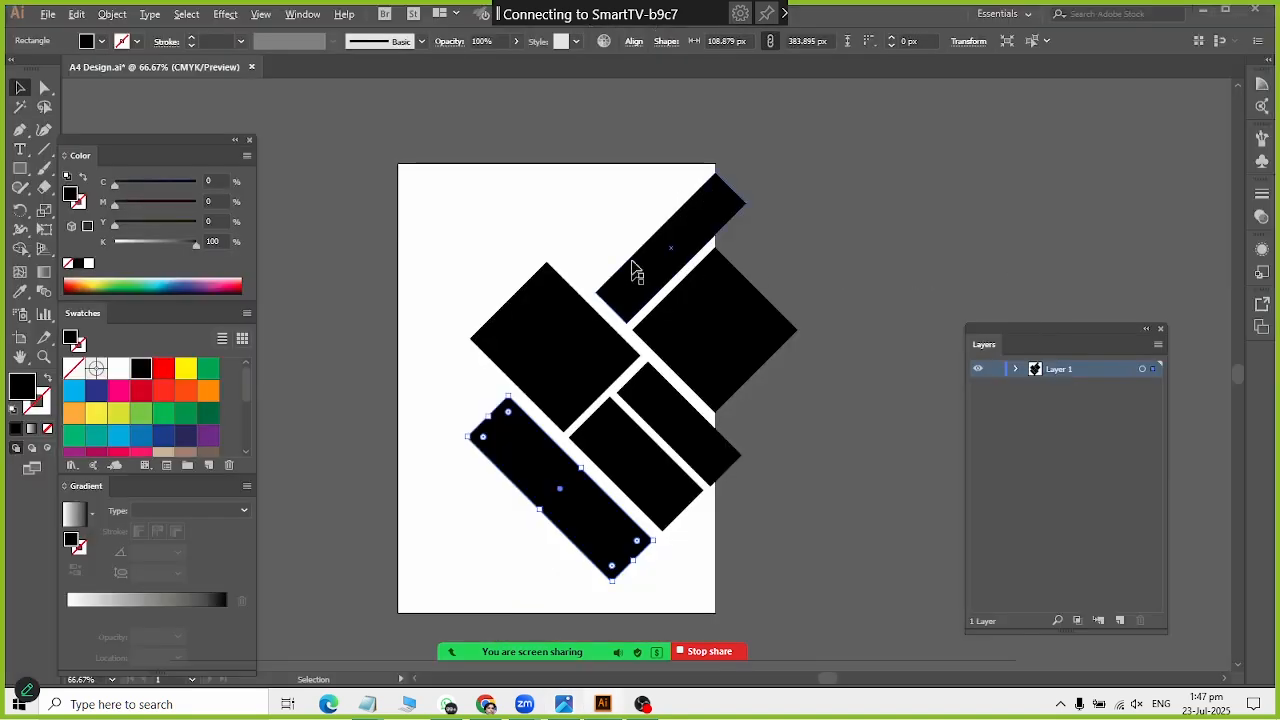
{"action": "key", "text": "alt+Tab"}
{"action": "key", "text": "alt+Tab"}
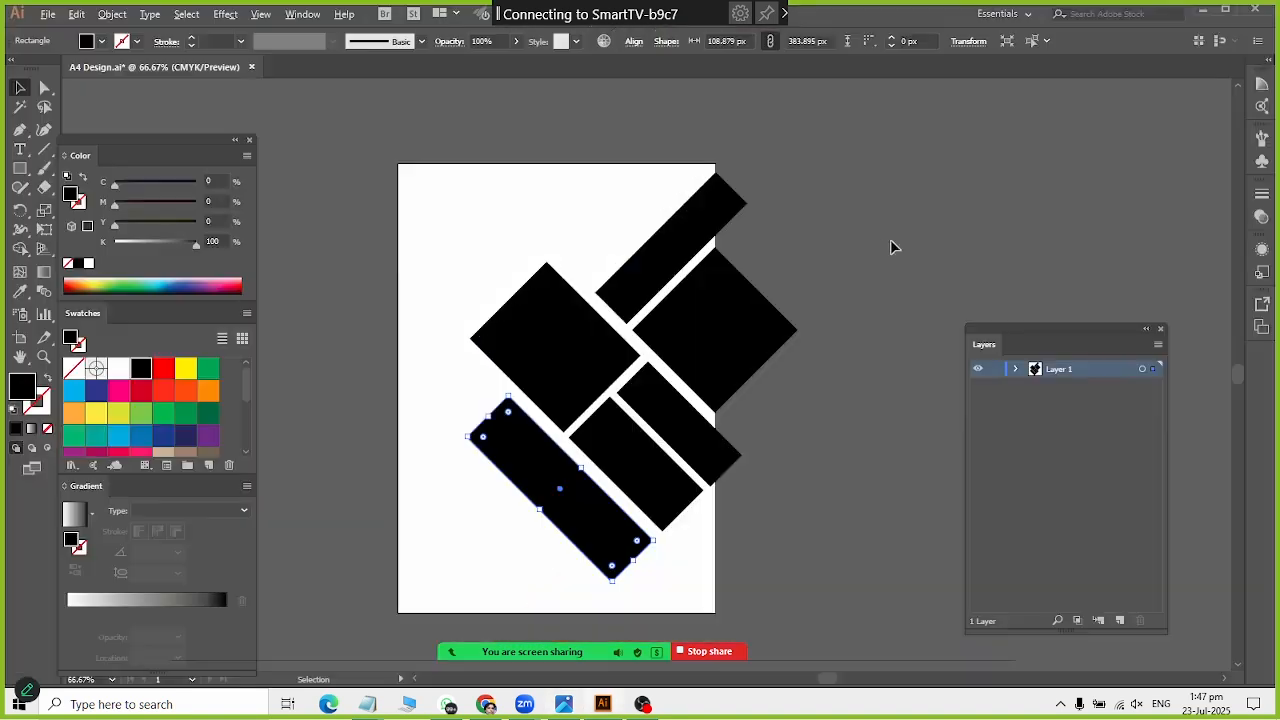
Step: Try to widen the topmost bar slightly toward the upper left, then undo the change and deselect the bar
{"action": "left_click", "coordinate": [662, 256]}
{"action": "key", "text": "alt+Tab"}
{"action": "key", "text": "alt+Tab"}
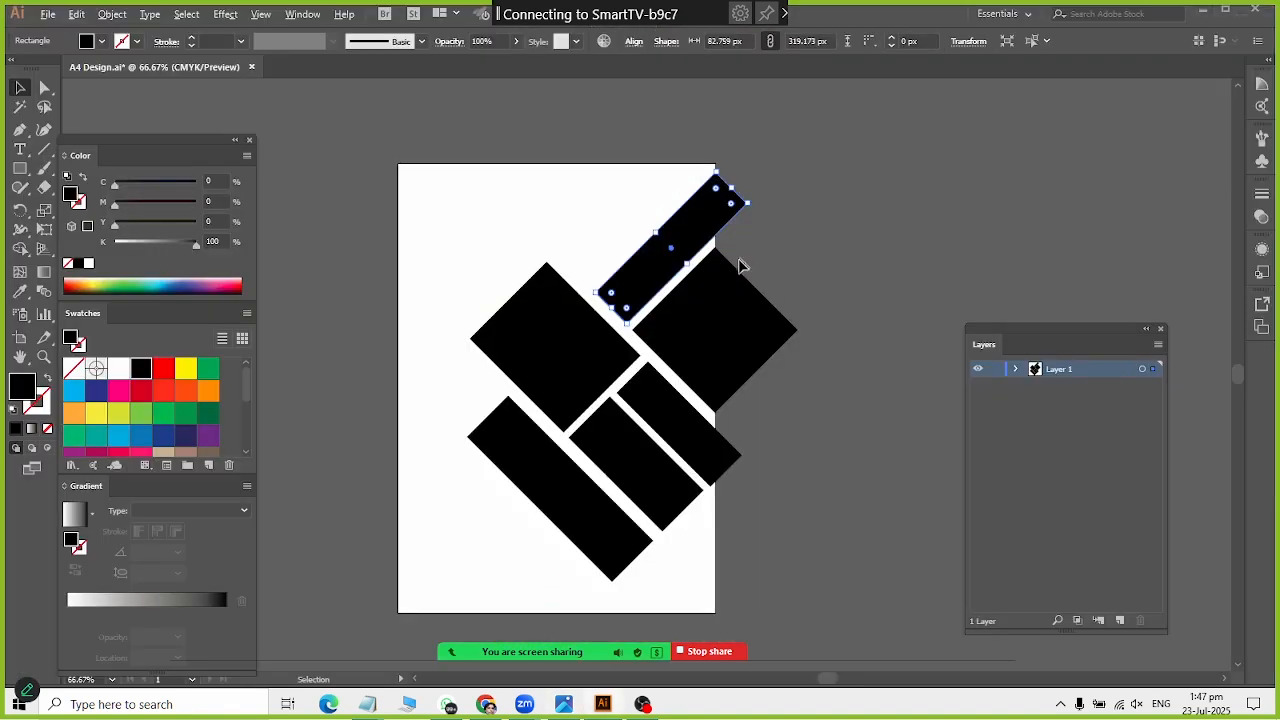
{"action": "left_click_drag", "start_coordinate": [656, 232], "coordinate": [645, 231]}
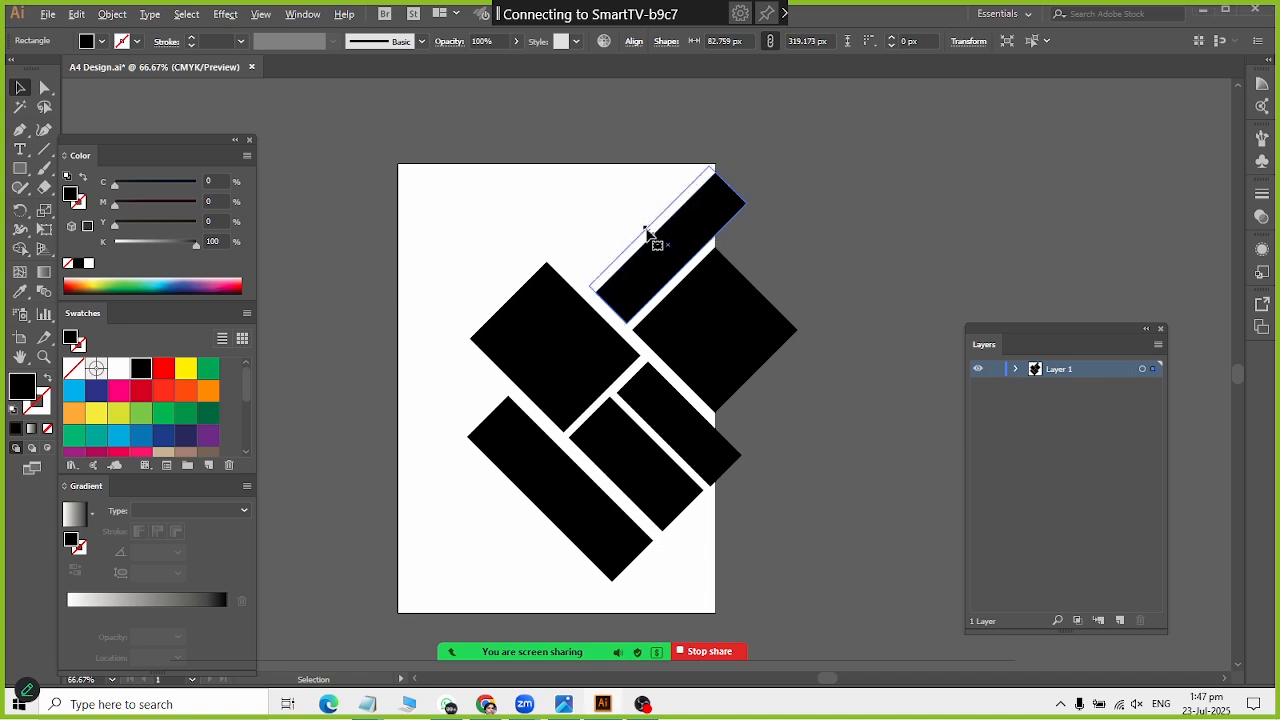
{"action": "key", "text": "ctrl+z"}
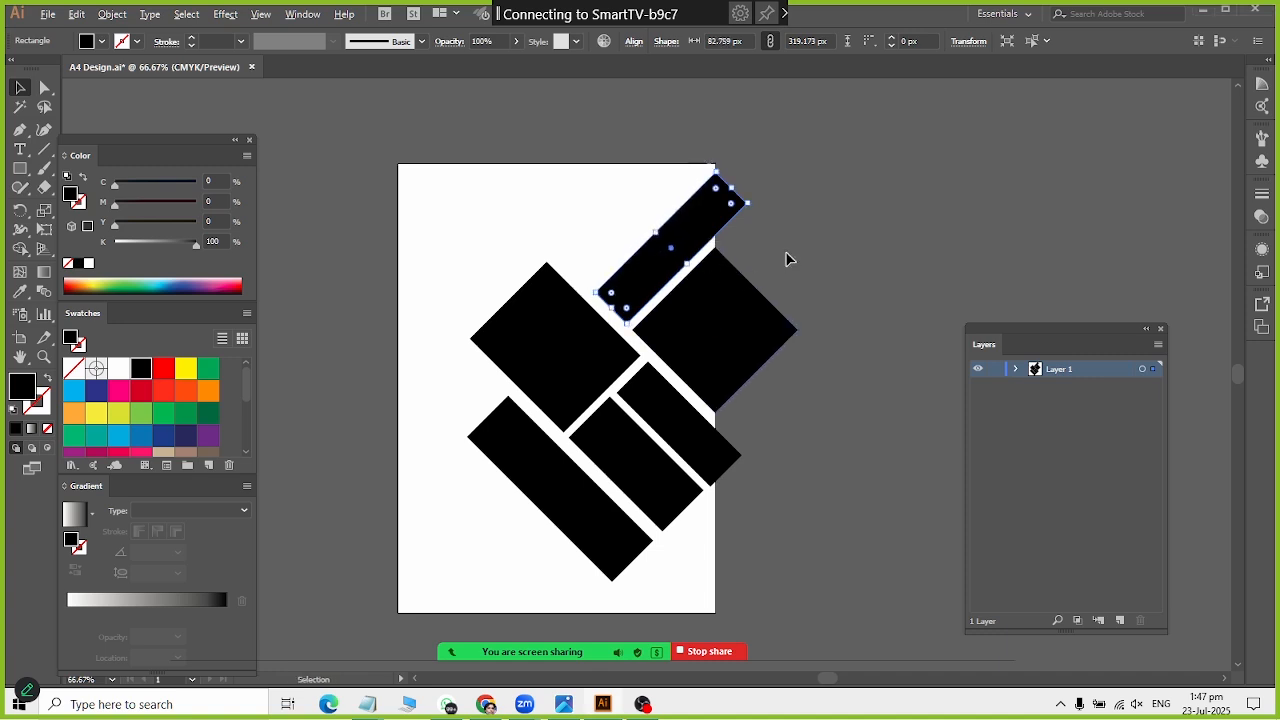
{"action": "left_click", "coordinate": [786, 260]}
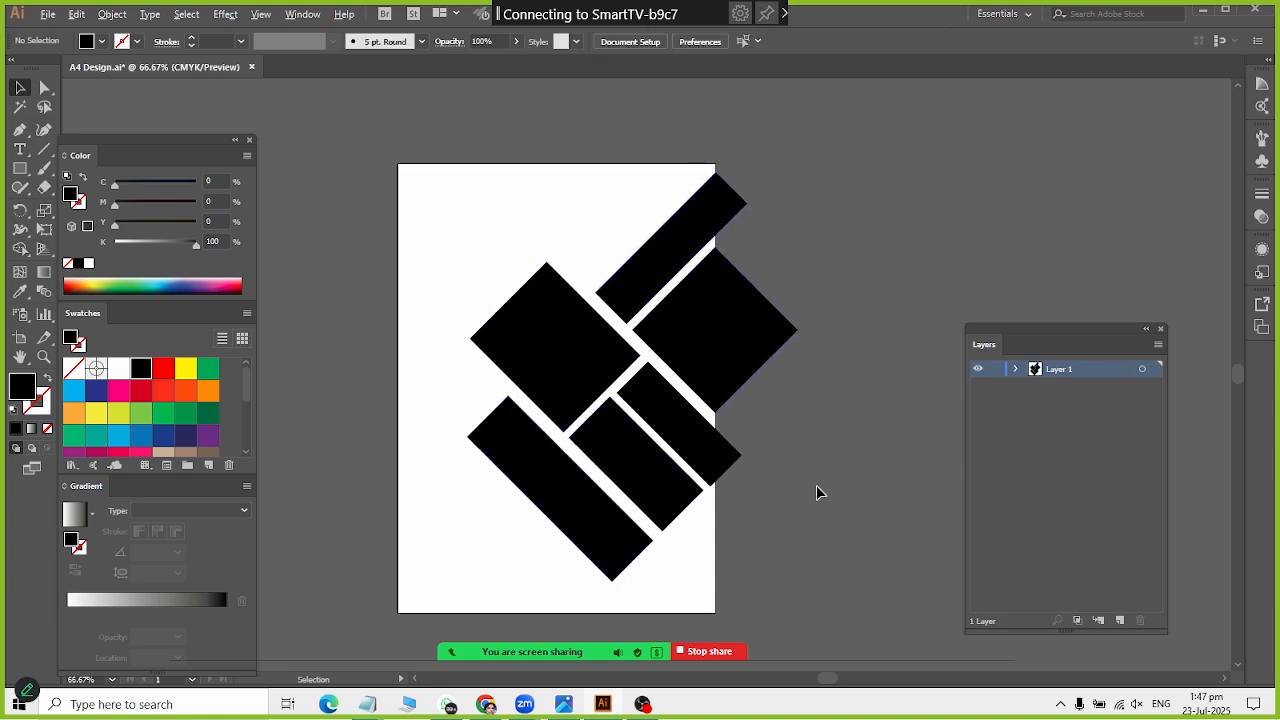
Step: Duplicate the large right square to the page's lower-right edge, following the reference image, and shrink the copy to about 166 × 153 px
{"action": "key", "text": "alt+Tab"}
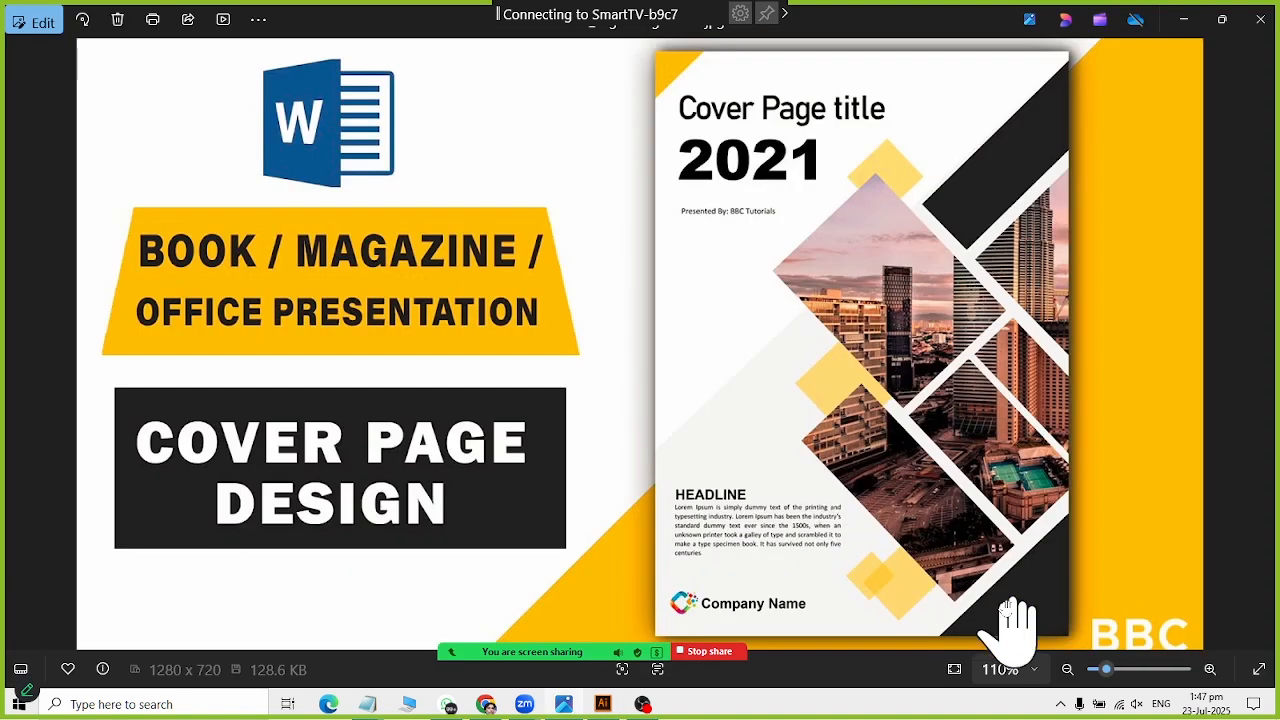
{"action": "key", "text": "alt+Tab"}
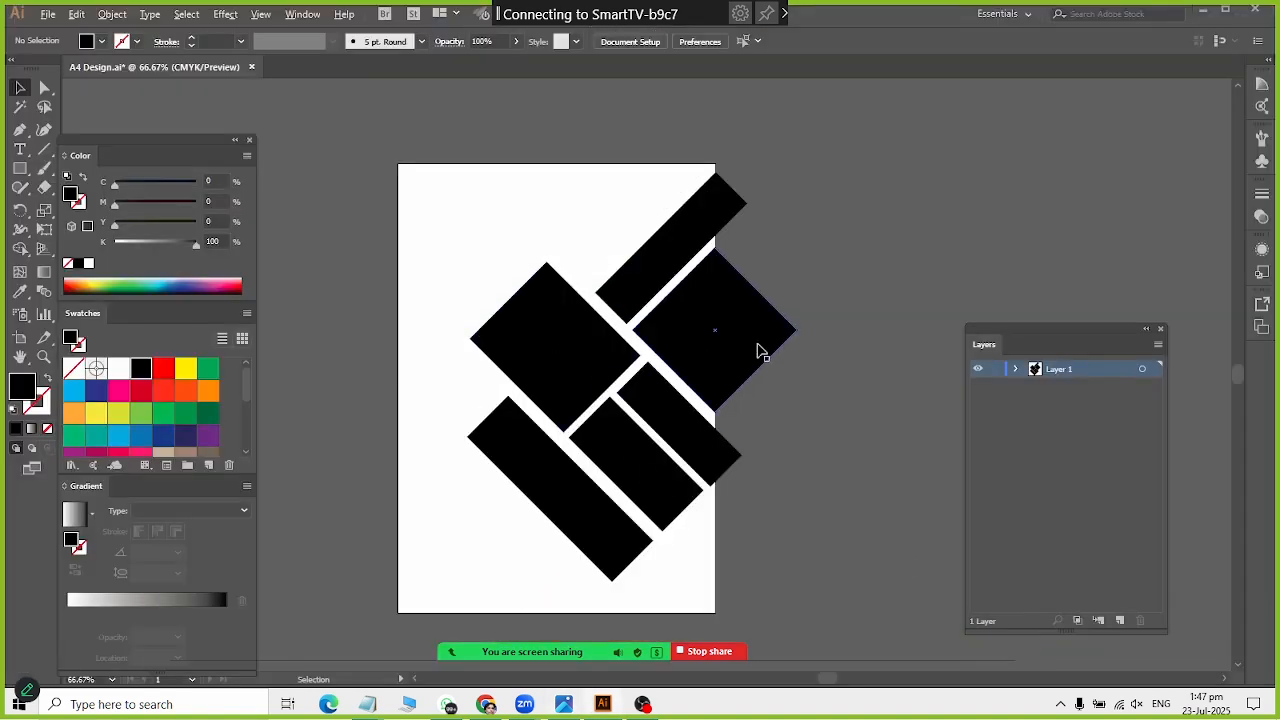
{"action": "left_click_drag", "start_coordinate": [757, 351], "coordinate": [711, 553]}
{"action": "scroll", "coordinate": [757, 597], "scroll_direction": "down", "scroll_amount": 1}
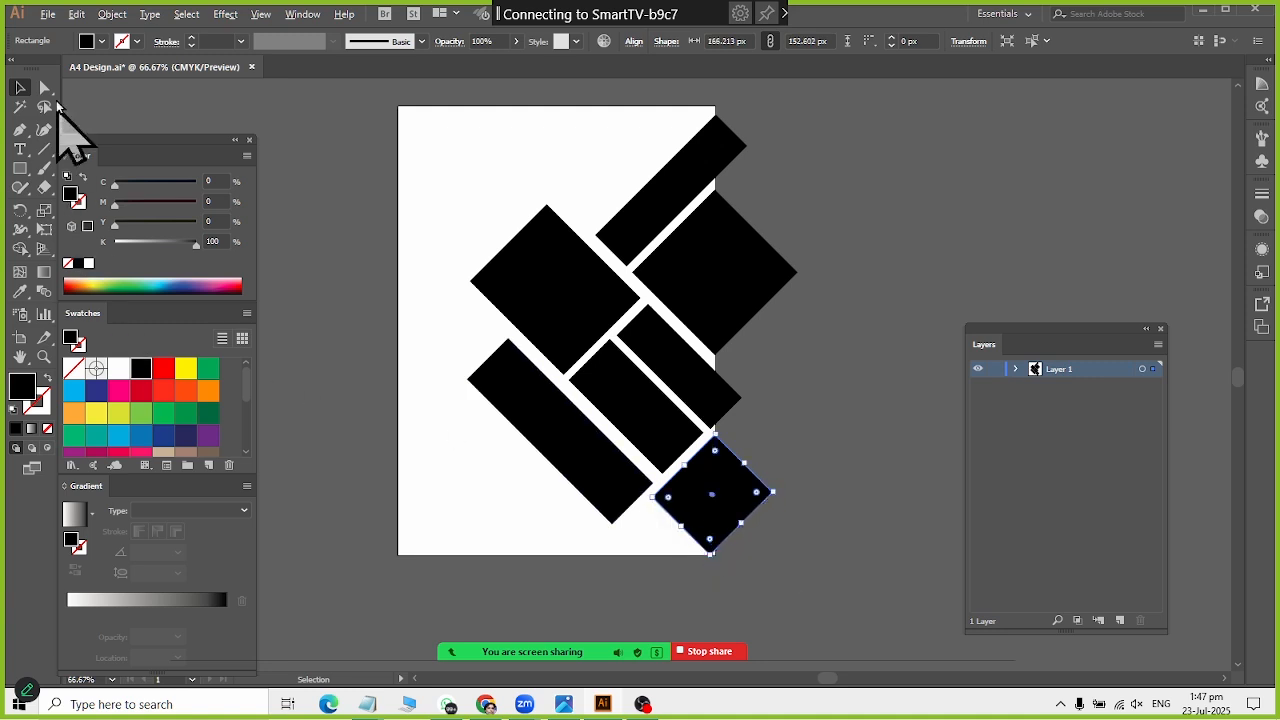
Step: Check the reference image and extend the new square down-left into a long rectangle whose corner meets the page's bottom edge
{"action": "left_click", "coordinate": [45, 88]}
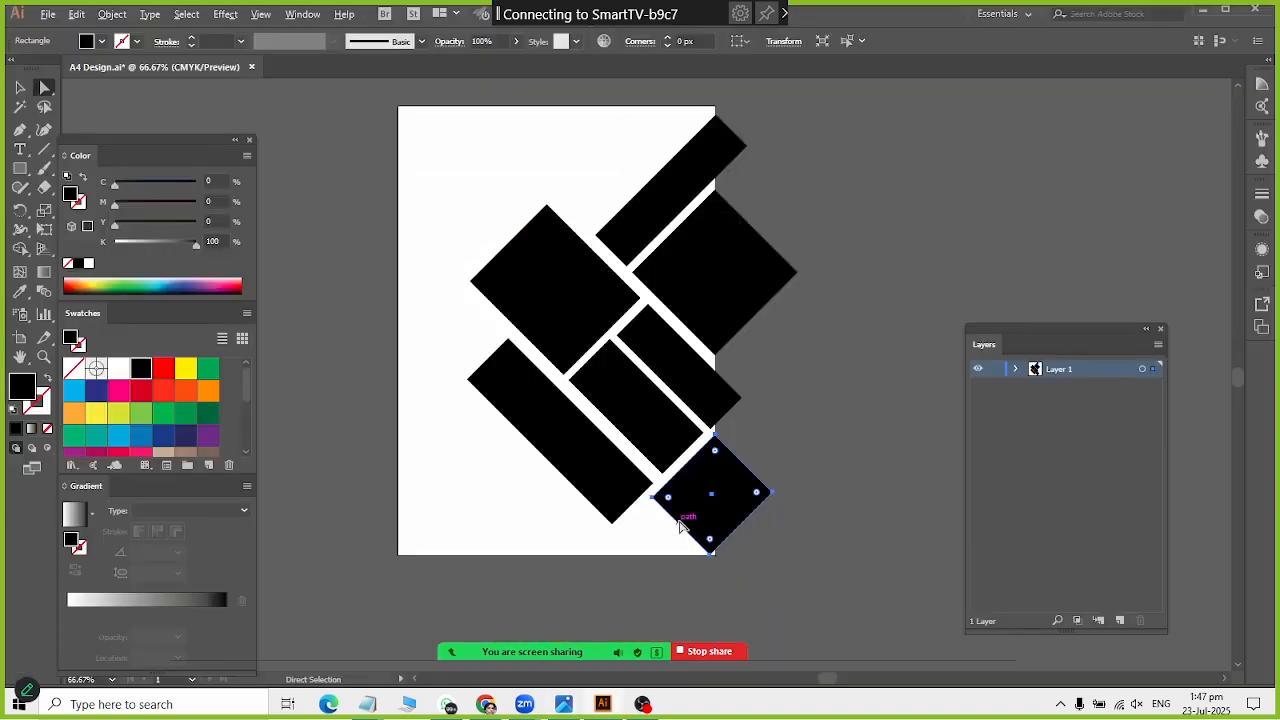
{"action": "left_click", "coordinate": [20, 88]}
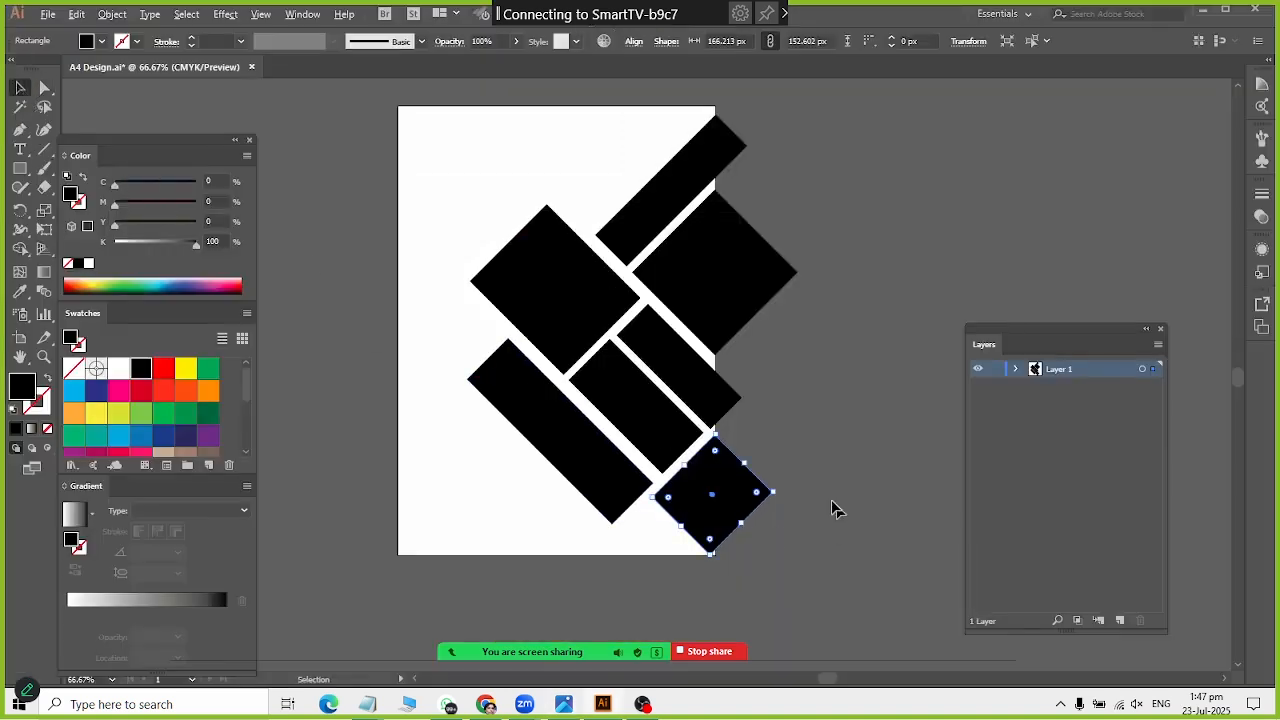
{"action": "left_click_drag", "start_coordinate": [777, 491], "coordinate": [864, 555]}
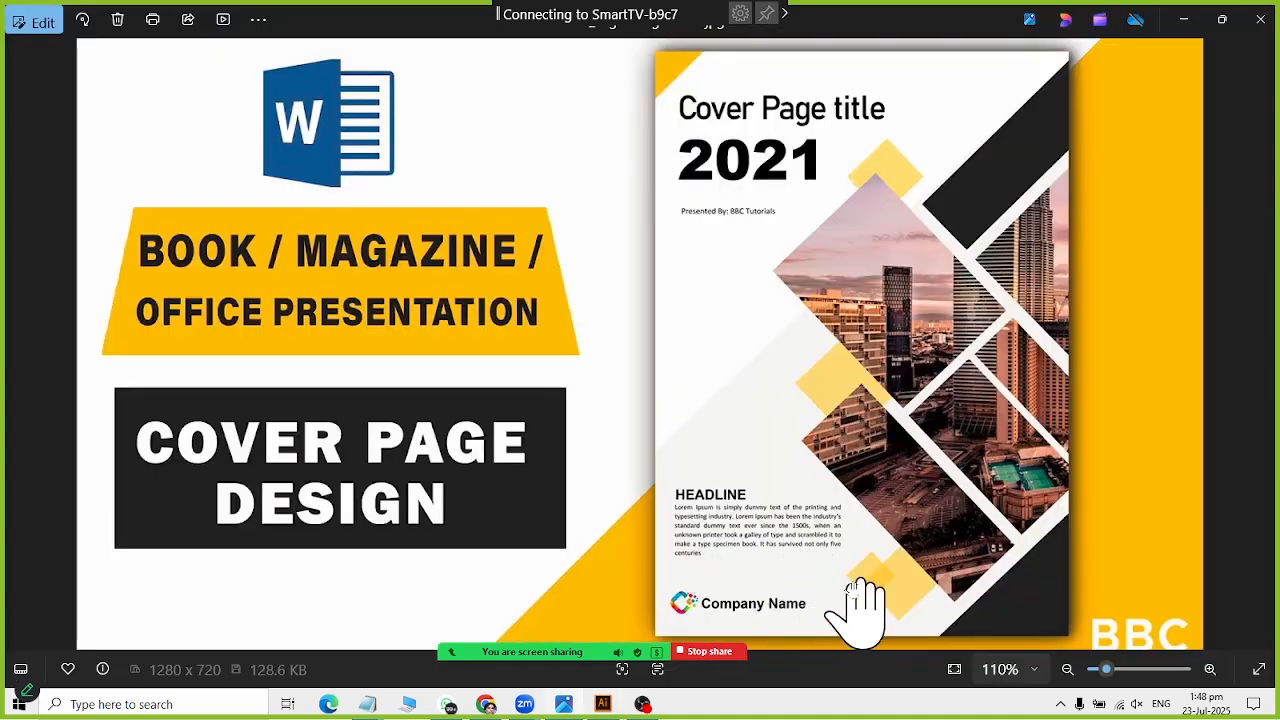
{"action": "scroll", "coordinate": [858, 585], "scroll_direction": "down", "scroll_amount": 1}
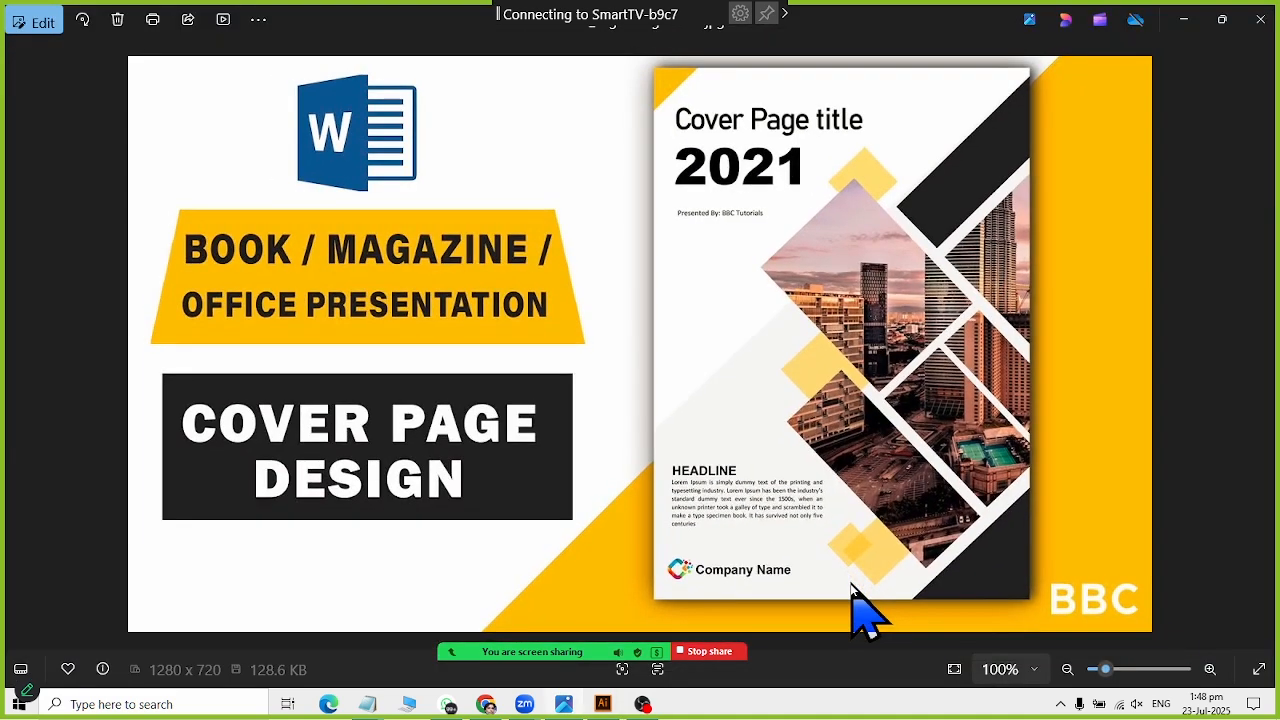
{"action": "key", "text": "alt+Tab"}
{"action": "left_click_drag", "start_coordinate": [681, 525], "coordinate": [621, 591]}
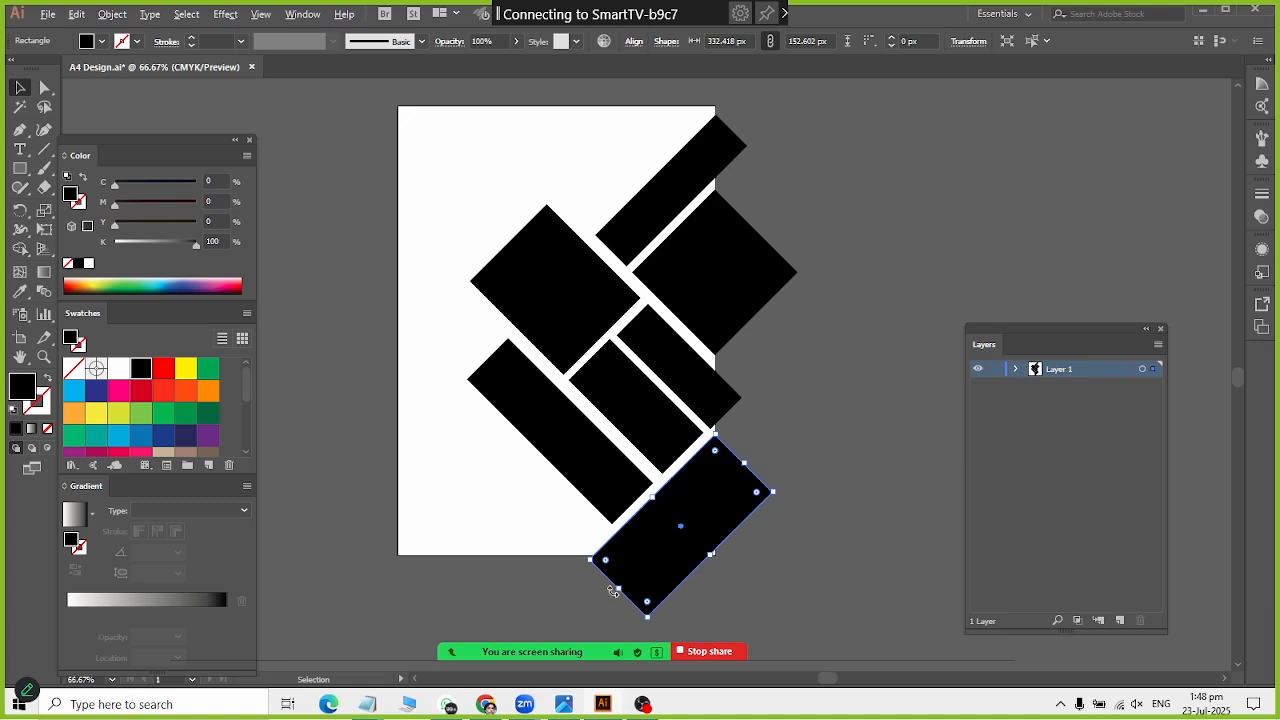
{"action": "left_click_drag", "start_coordinate": [617, 592], "coordinate": [624, 584]}
Step: Delete the bottommost anchor point of the new rectangle to turn it into a triangle
{"action": "scroll", "coordinate": [751, 458], "scroll_direction": "up", "scroll_amount": 2}
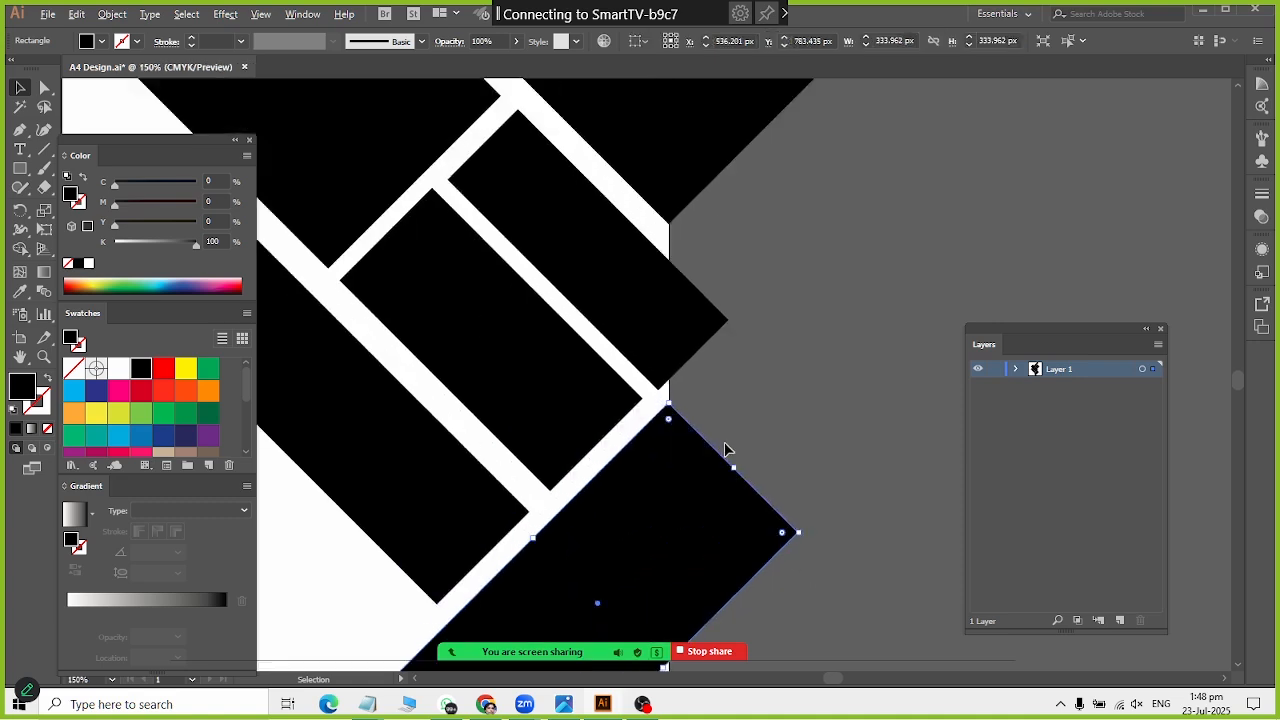
{"action": "scroll", "coordinate": [727, 450], "scroll_direction": "down", "scroll_amount": 5}
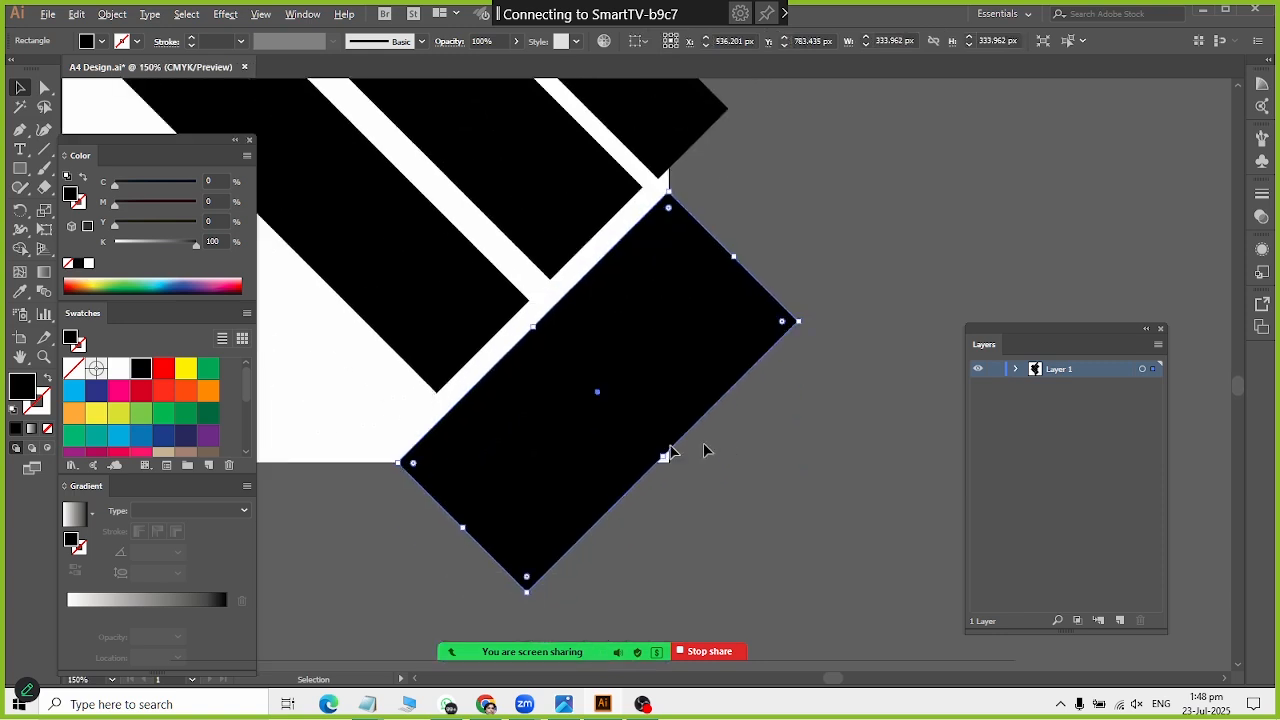
{"action": "left_click_drag", "start_coordinate": [20, 129], "coordinate": [89, 171]}
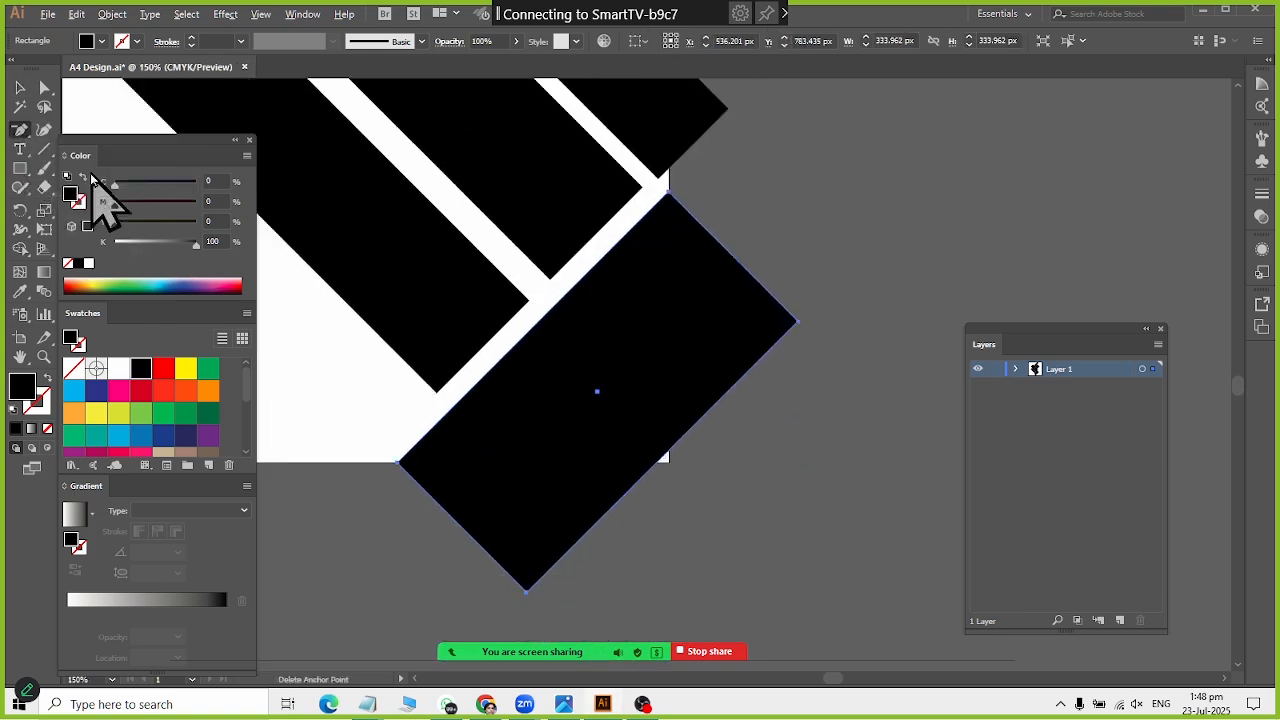
{"action": "left_click", "coordinate": [528, 591]}
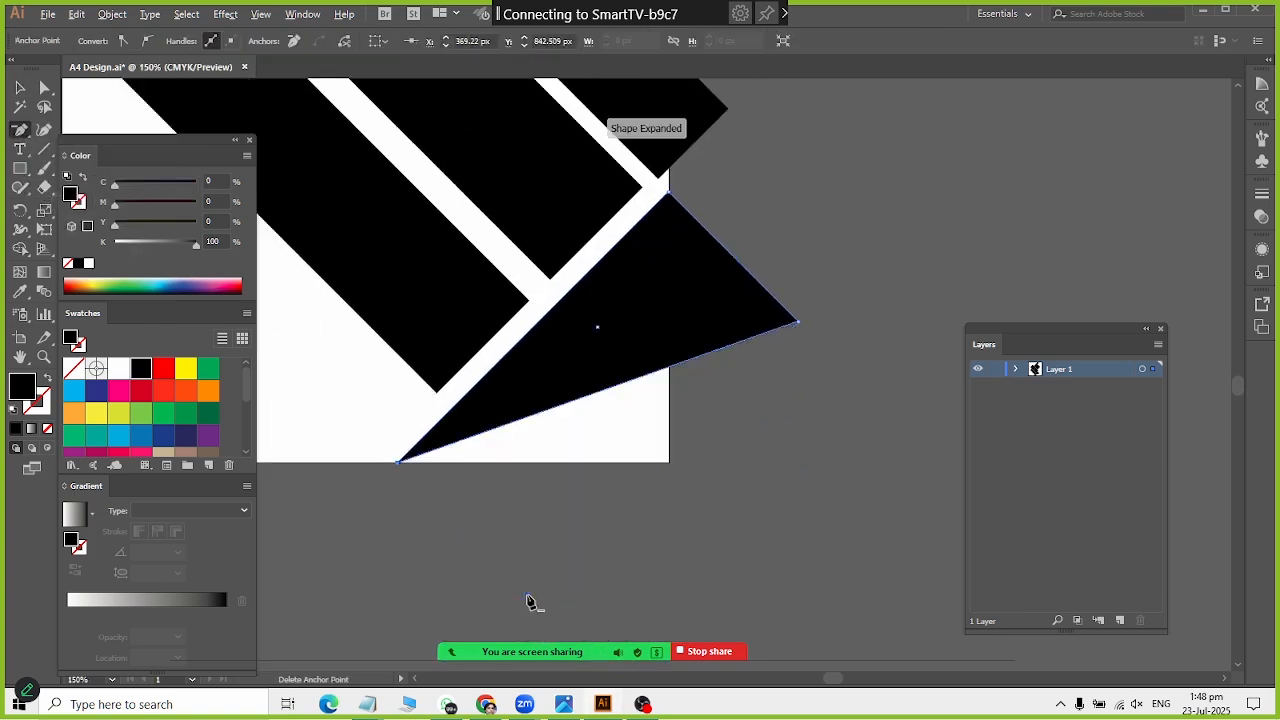
Step: Move the triangle's outer corner onto the page's bottom-right corner at X 595.28 px, Y 842.51 px, and deselect the shape
{"action": "left_click", "coordinate": [44, 88]}
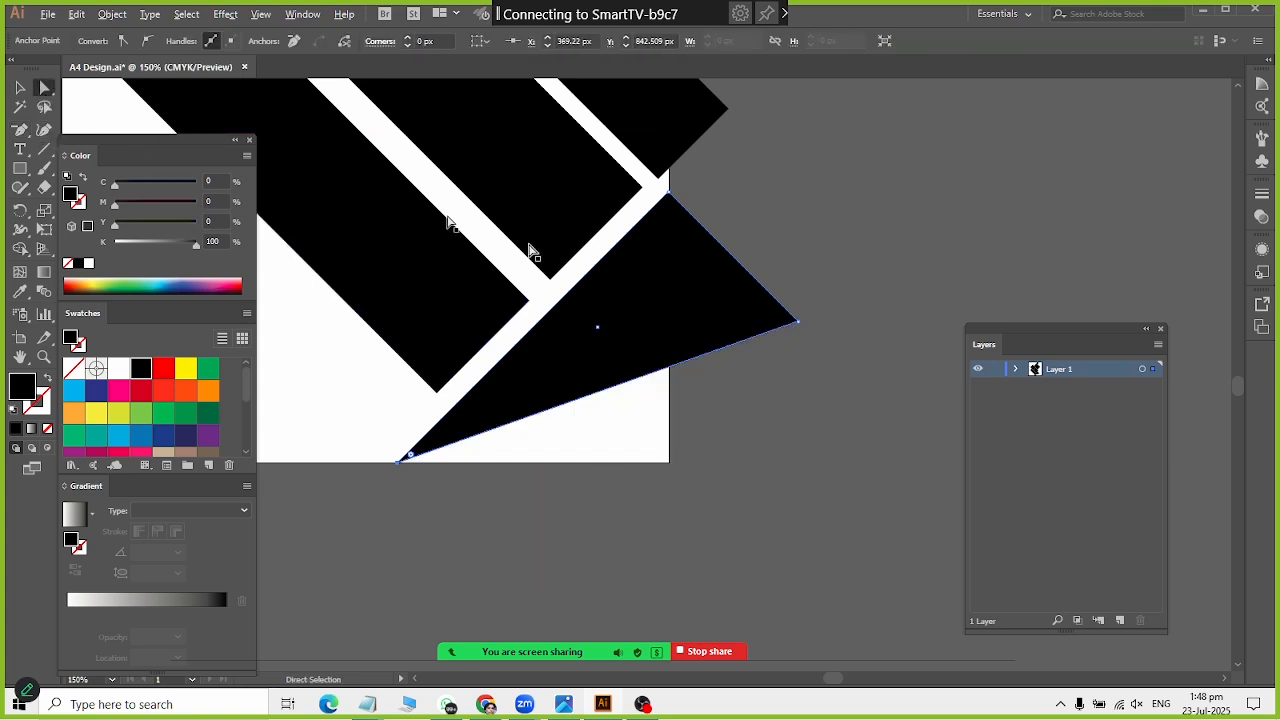
{"action": "left_click_drag", "start_coordinate": [798, 325], "coordinate": [670, 465]}
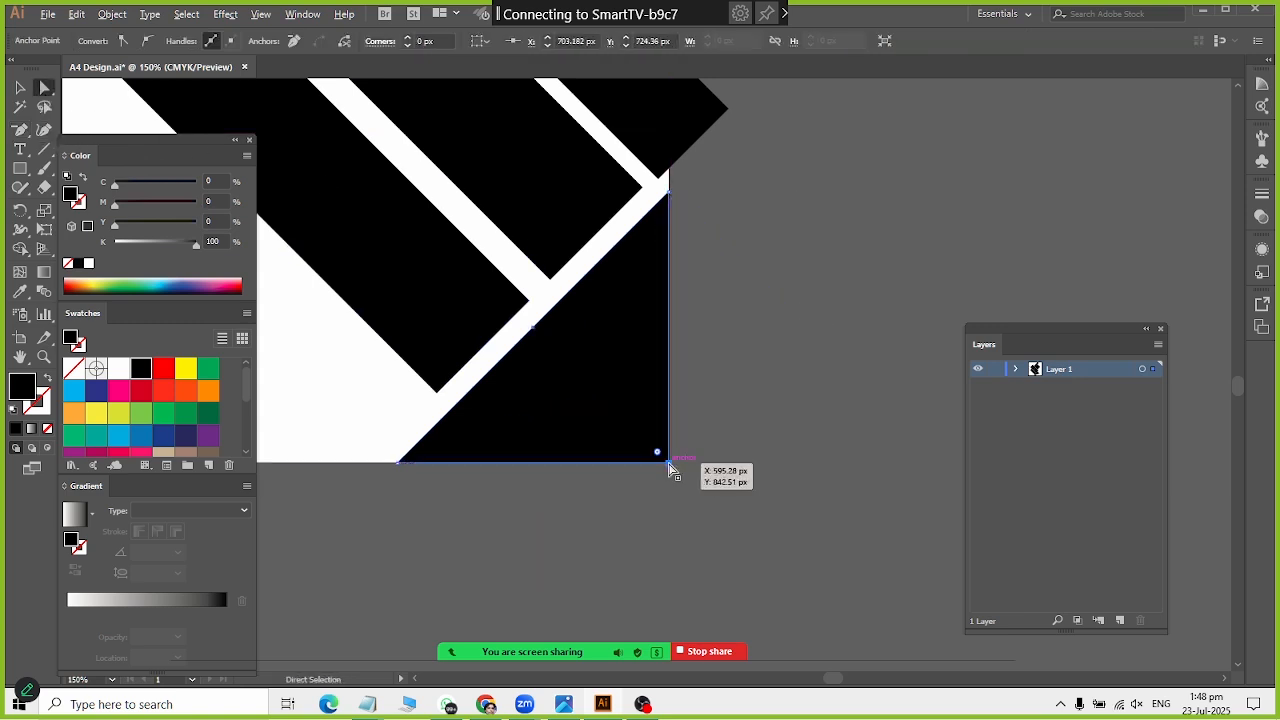
{"action": "key", "text": "ctrl+minus"}
{"action": "key", "text": "ctrl+minus"}
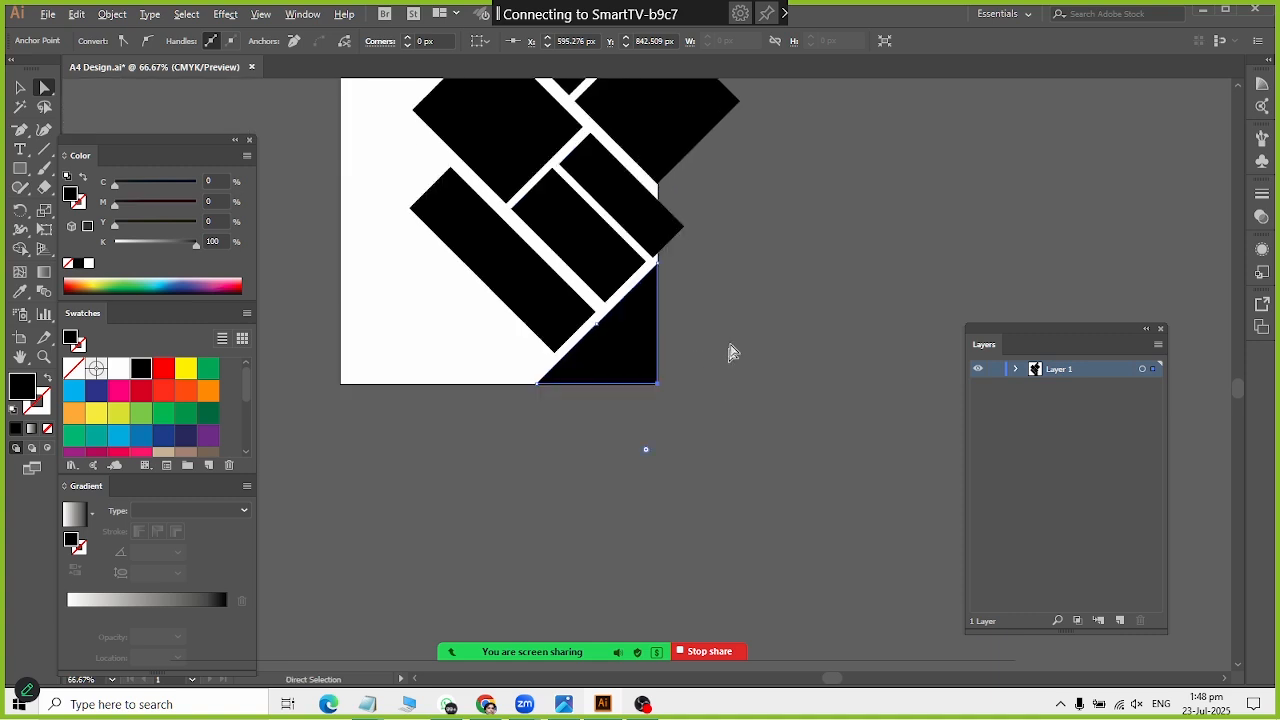
{"action": "scroll", "coordinate": [733, 345], "scroll_direction": "up", "scroll_amount": 3}
{"action": "scroll", "coordinate": [734, 346], "scroll_direction": "down", "scroll_amount": 2}
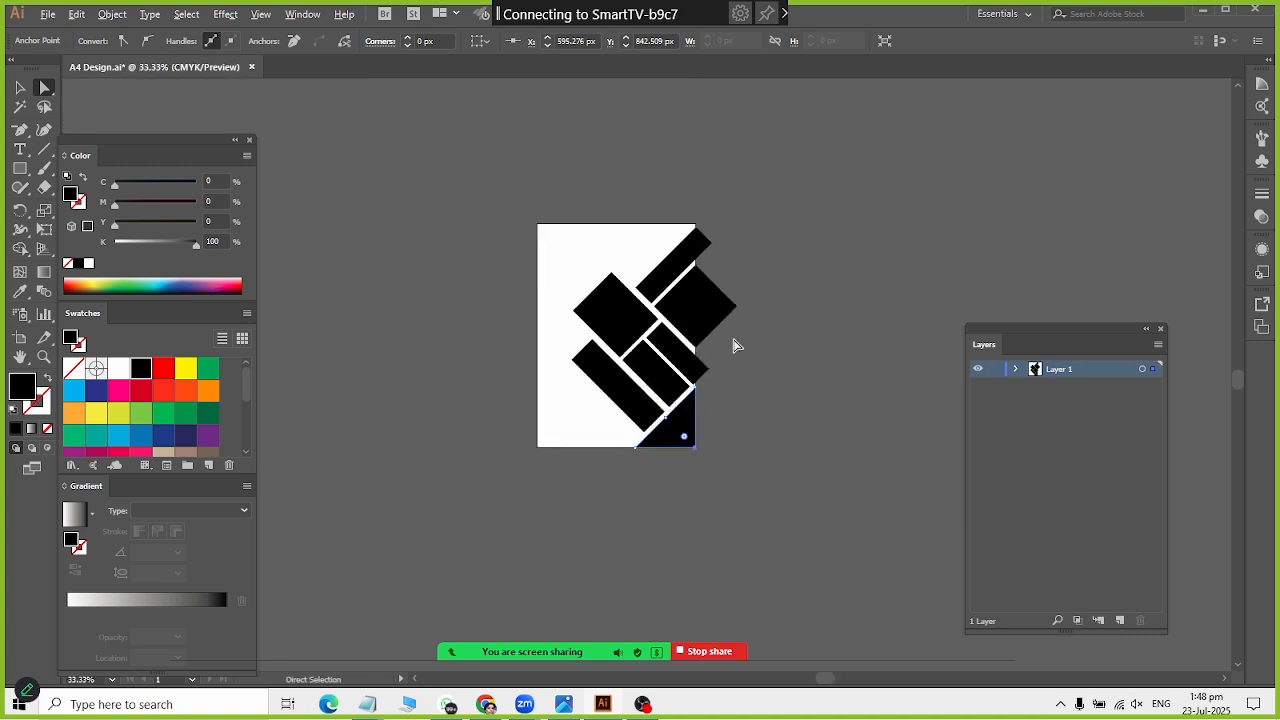
{"action": "scroll", "coordinate": [737, 346], "scroll_direction": "up", "scroll_amount": 2}
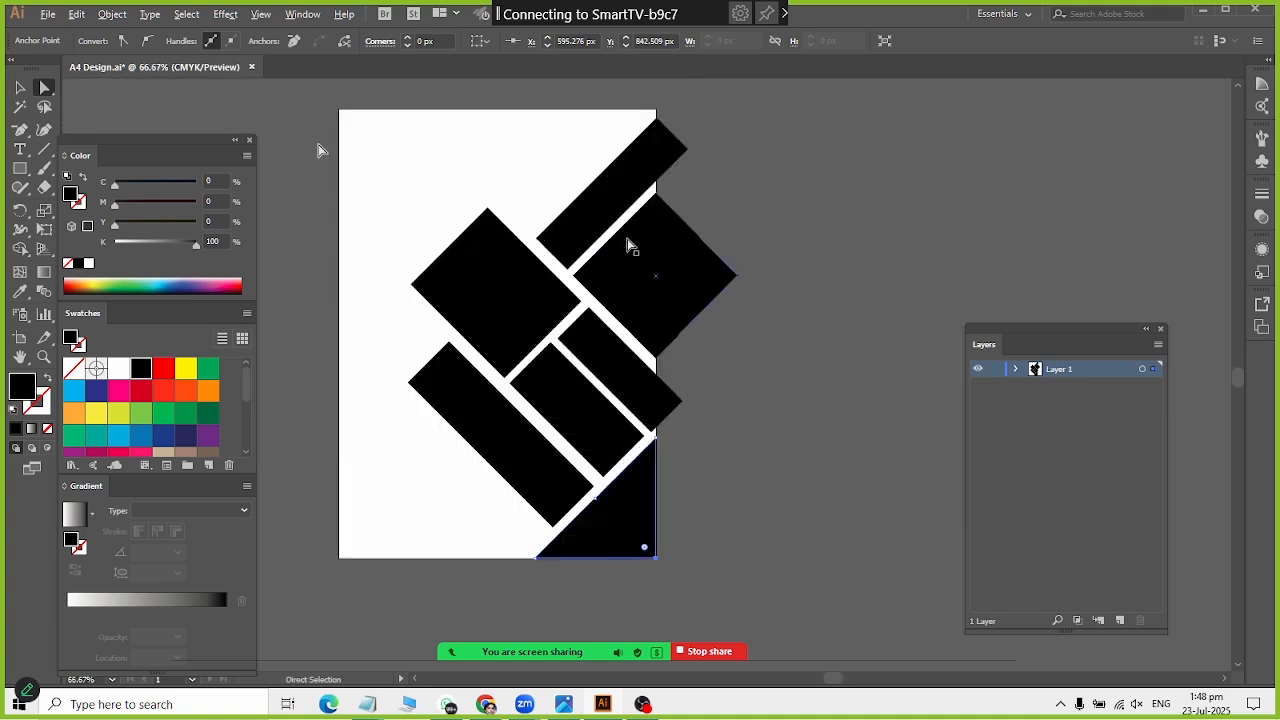
{"action": "left_click", "coordinate": [20, 88]}
{"action": "left_click", "coordinate": [897, 290]}
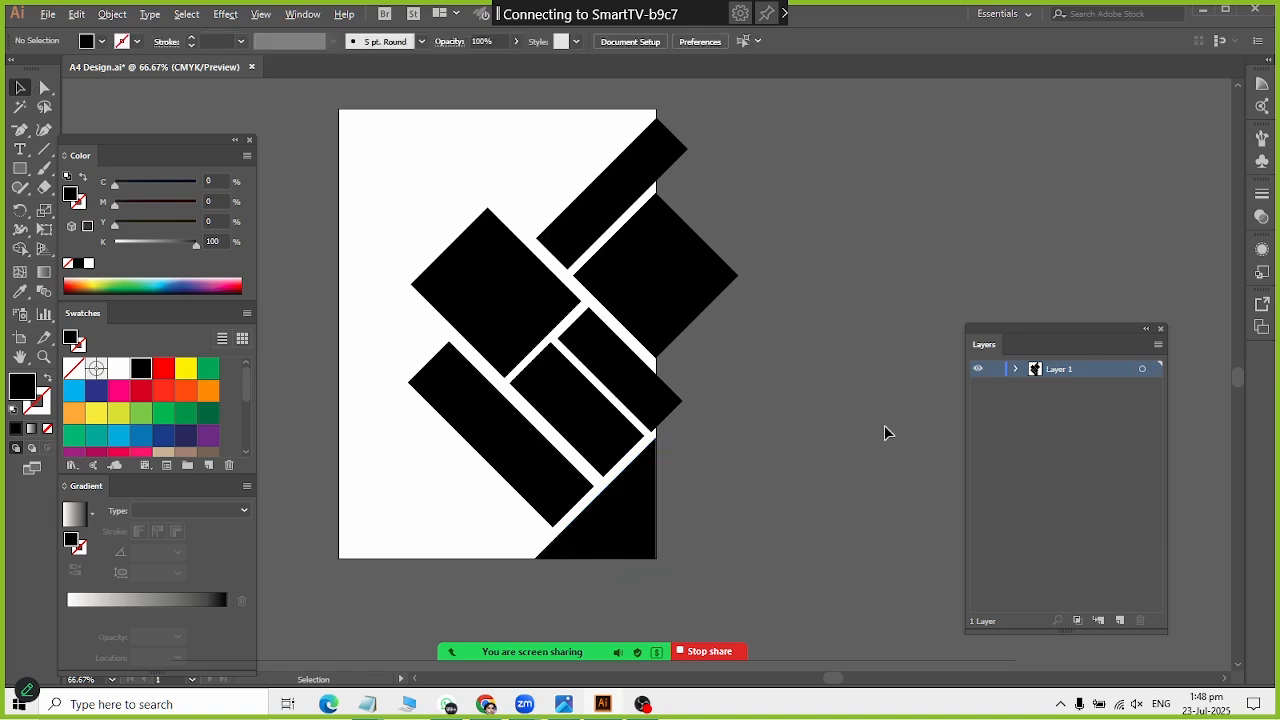
Step: Compare the full layout, including the new corner triangle, with the reference cover image
{"action": "key", "text": "alt+Tab"}
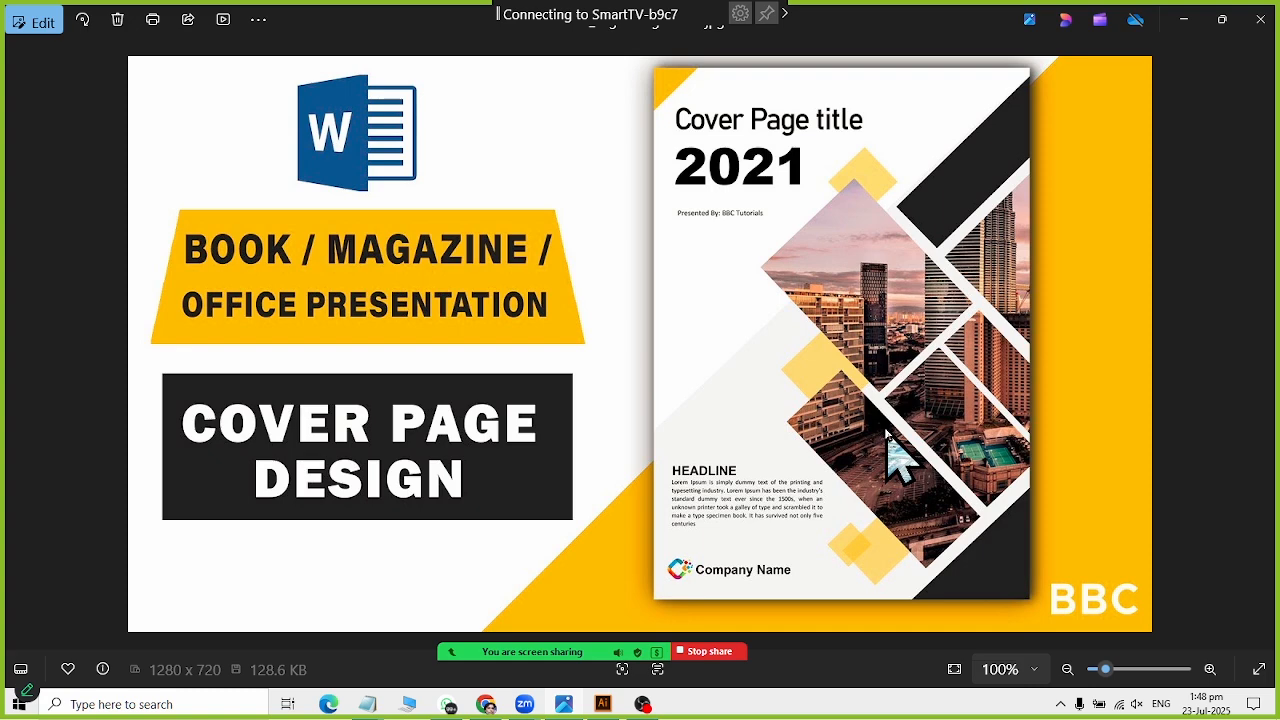
{"action": "key", "text": "alt+Tab"}
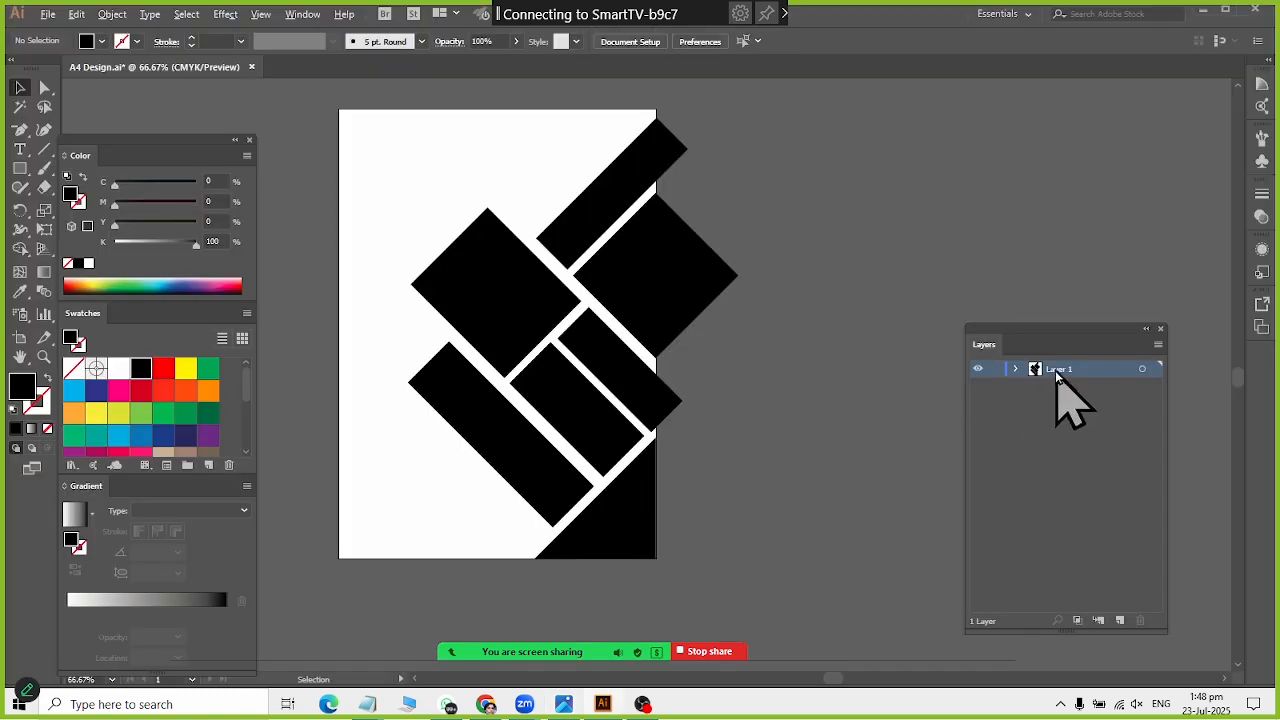
{"action": "key", "text": "alt+Tab"}
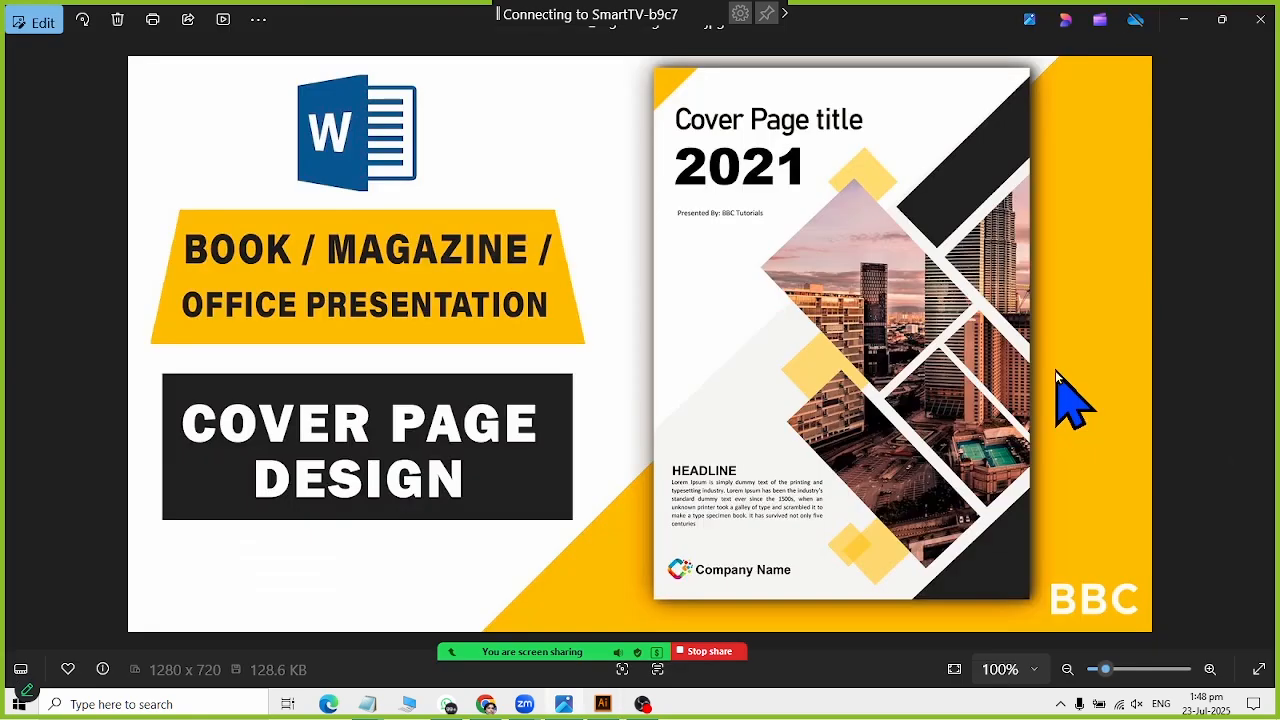
{"action": "key", "text": "alt+Tab"}
{"action": "key", "text": "alt+Tab"}
{"action": "key", "text": "alt+Tab"}
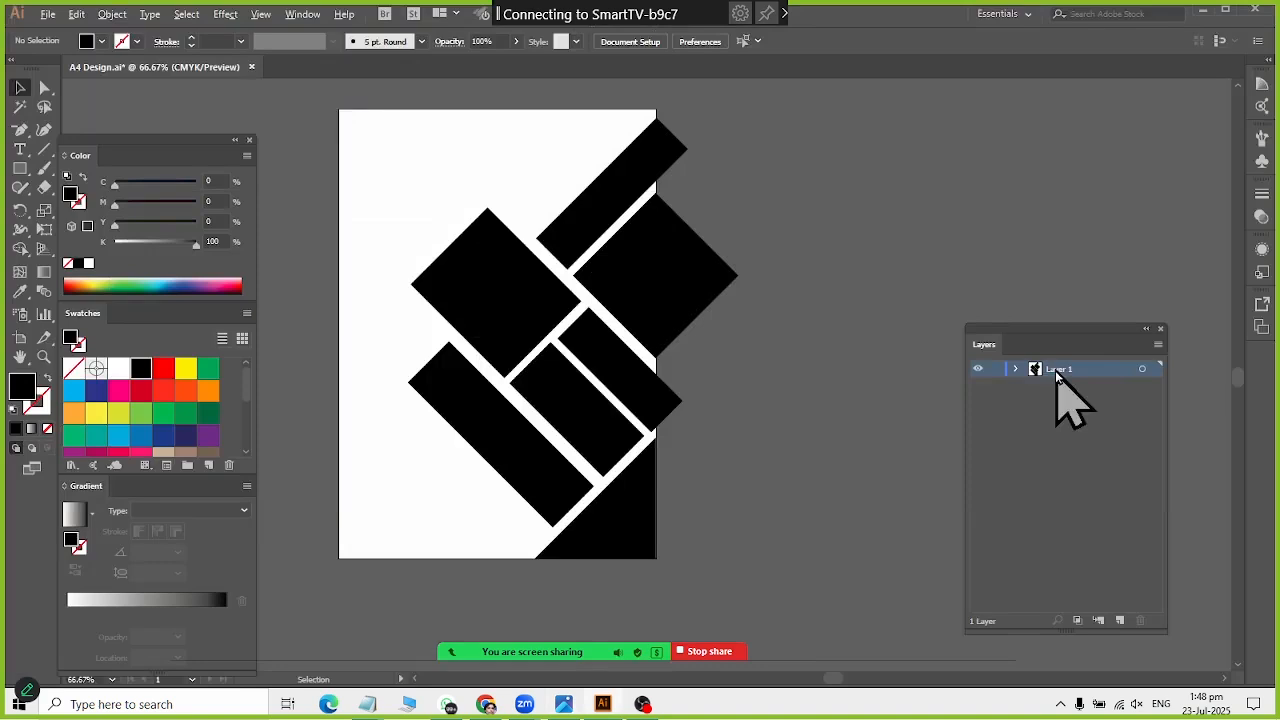
Step: Add an anchor point on the overhanging lower rectangle's upper edge where it crosses the page's right edge, at X 595.28 px, Y 497.37 px
{"action": "left_click", "coordinate": [44, 88]}
{"action": "scroll", "coordinate": [796, 350], "scroll_direction": "up", "scroll_amount": 3}
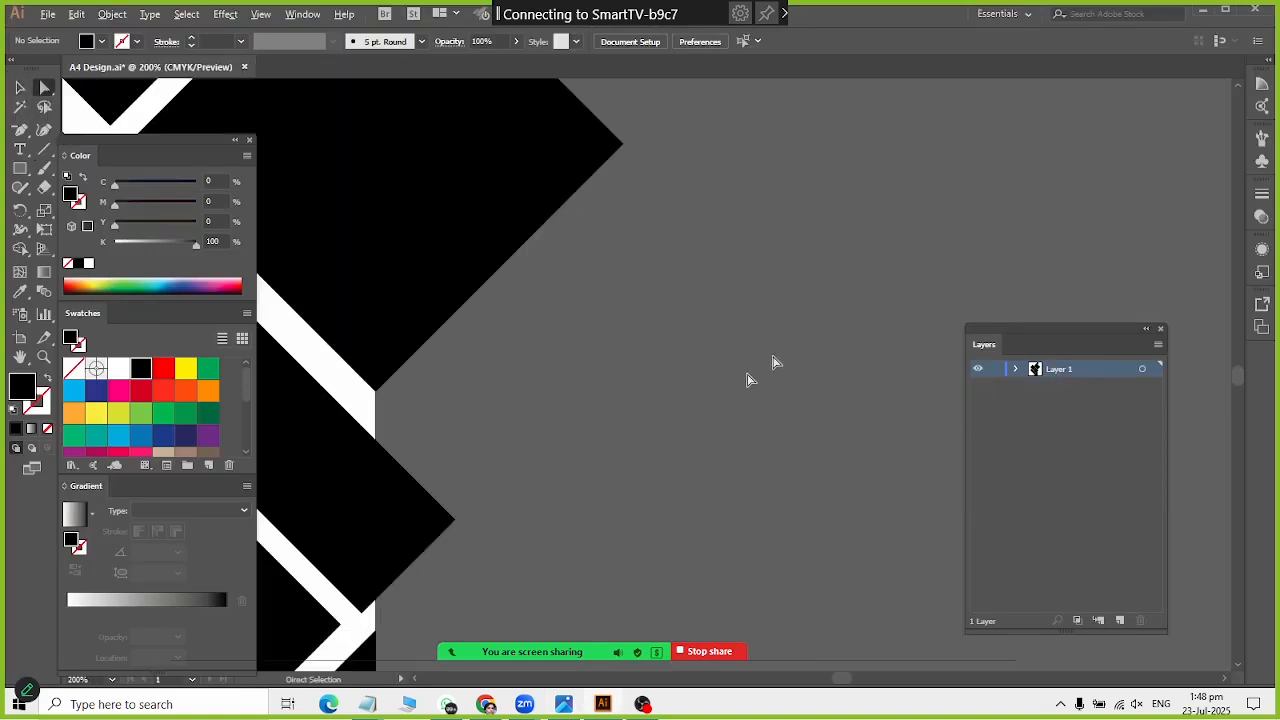
{"action": "left_click", "coordinate": [456, 520]}
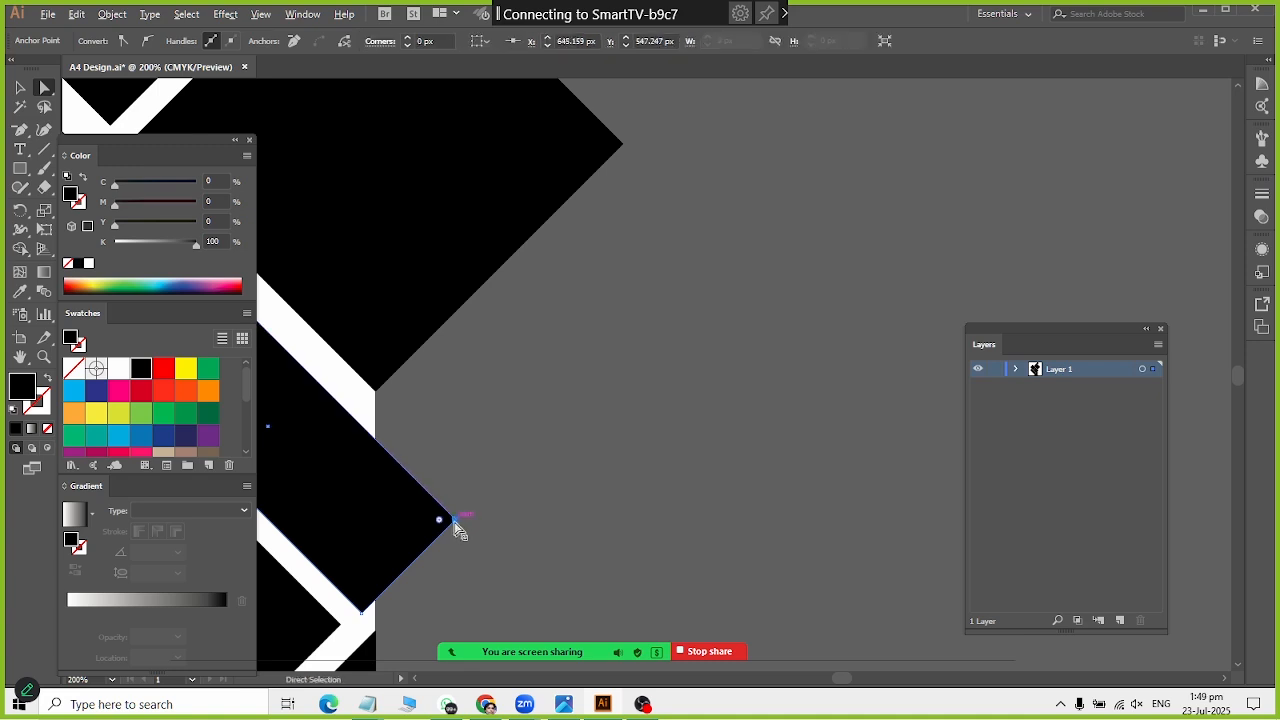
{"action": "left_click", "coordinate": [20, 130]}
{"action": "left_click_drag", "start_coordinate": [20, 130], "coordinate": [75, 149]}
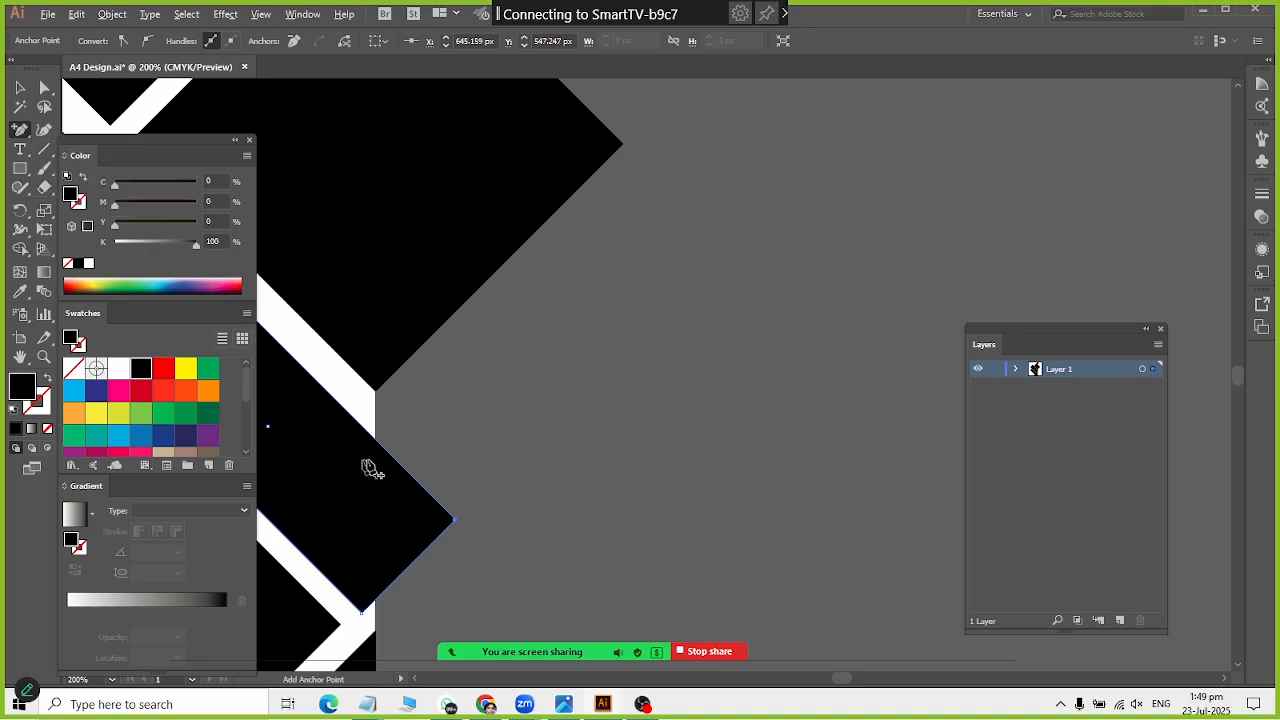
{"action": "left_click", "coordinate": [376, 440]}
{"action": "scroll", "coordinate": [305, 440], "scroll_direction": "down", "scroll_amount": 2}
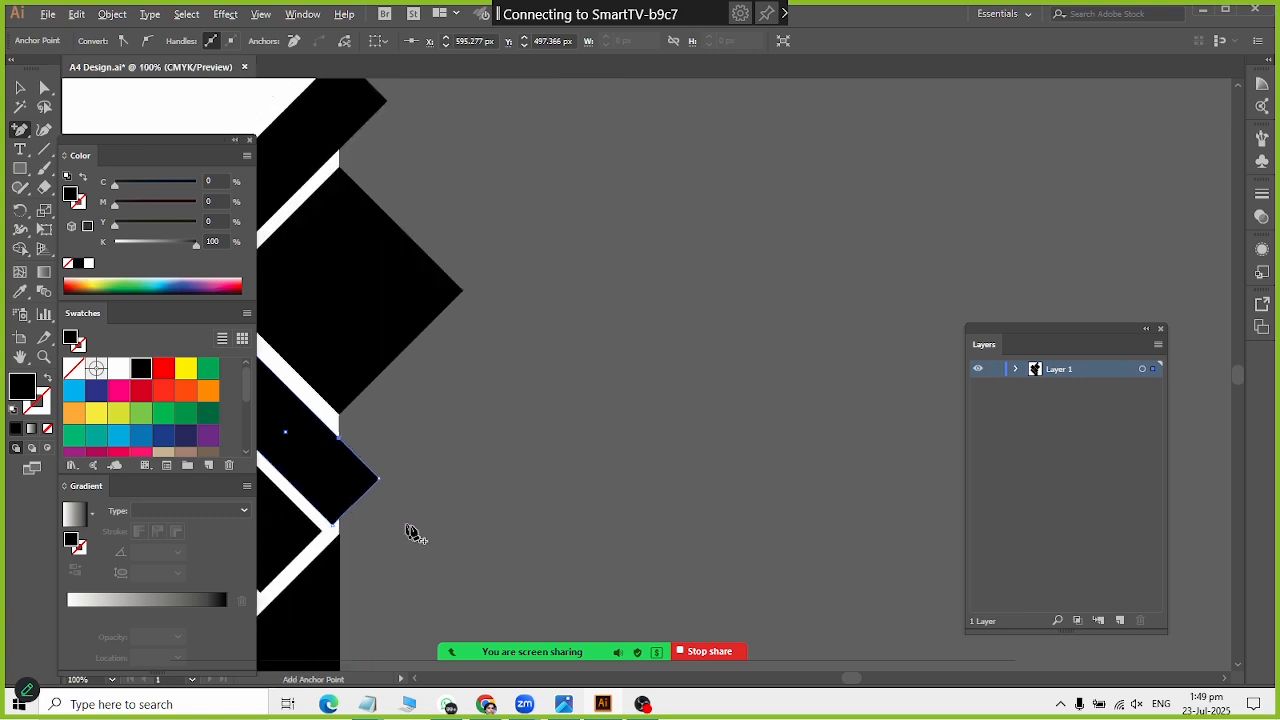
{"action": "scroll", "coordinate": [410, 532], "scroll_direction": "up", "scroll_amount": 2}
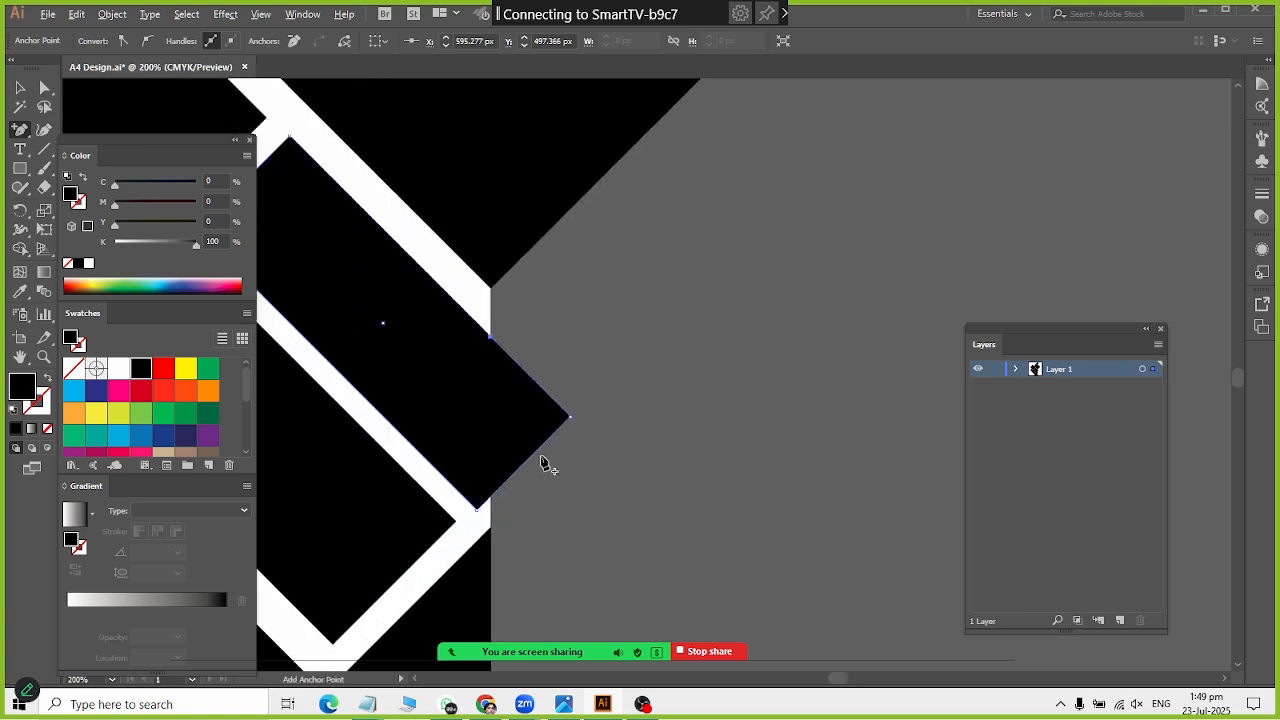
Step: Move this rectangle's outer and lower corners onto the page's right edge at Y 547.25 px and 614.4 px, checking the reference image
{"action": "left_click", "coordinate": [44, 87]}
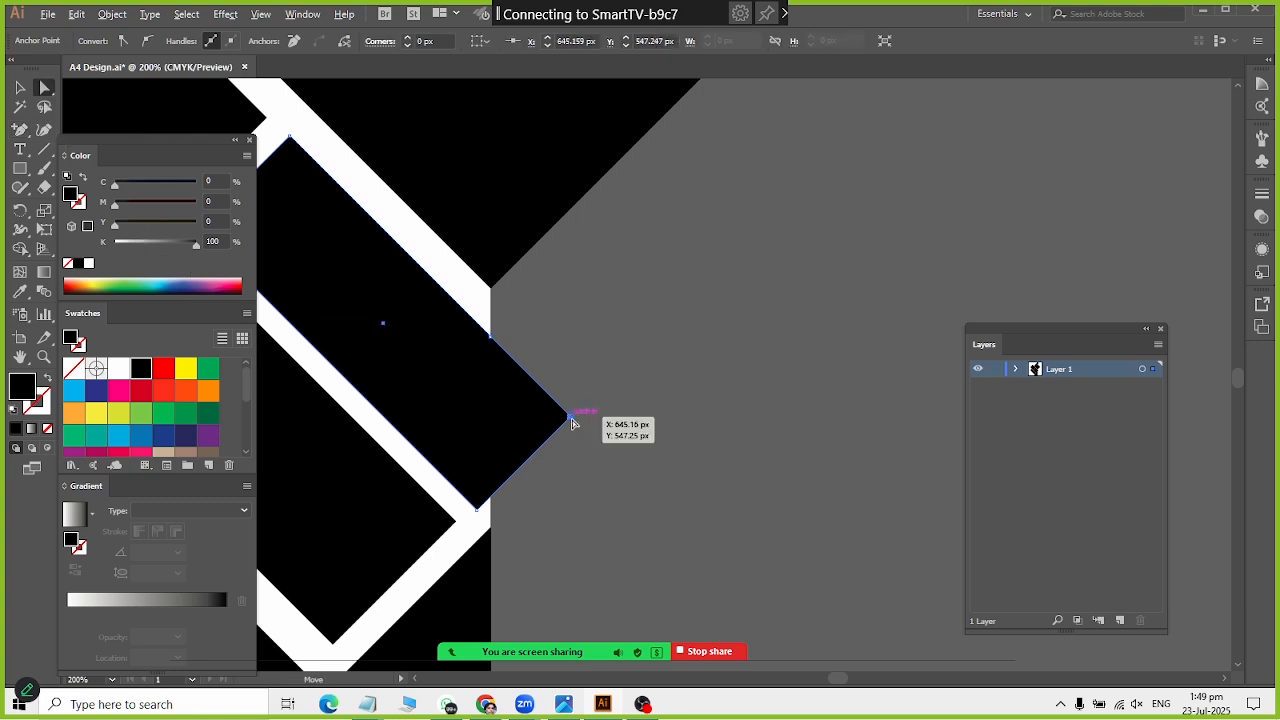
{"action": "left_click_drag", "start_coordinate": [571, 419], "coordinate": [489, 425]}
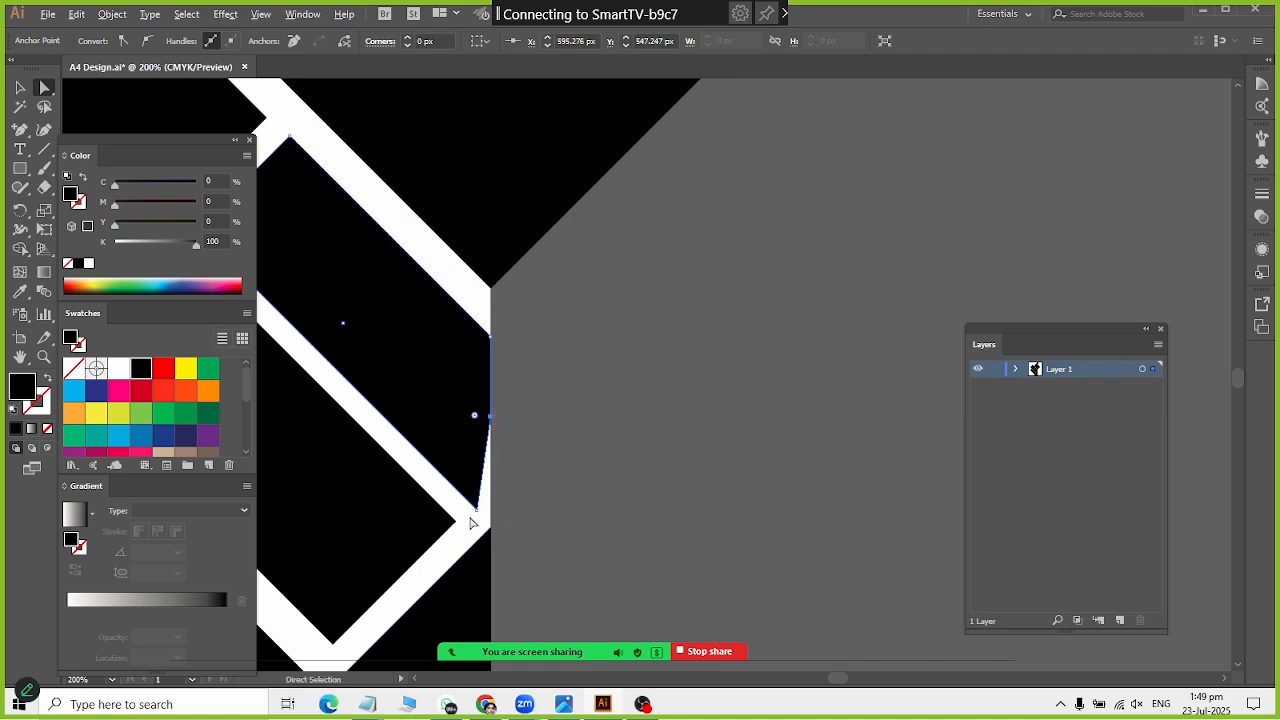
{"action": "left_click_drag", "start_coordinate": [473, 514], "coordinate": [493, 525]}
{"action": "key", "text": "alt+Tab"}
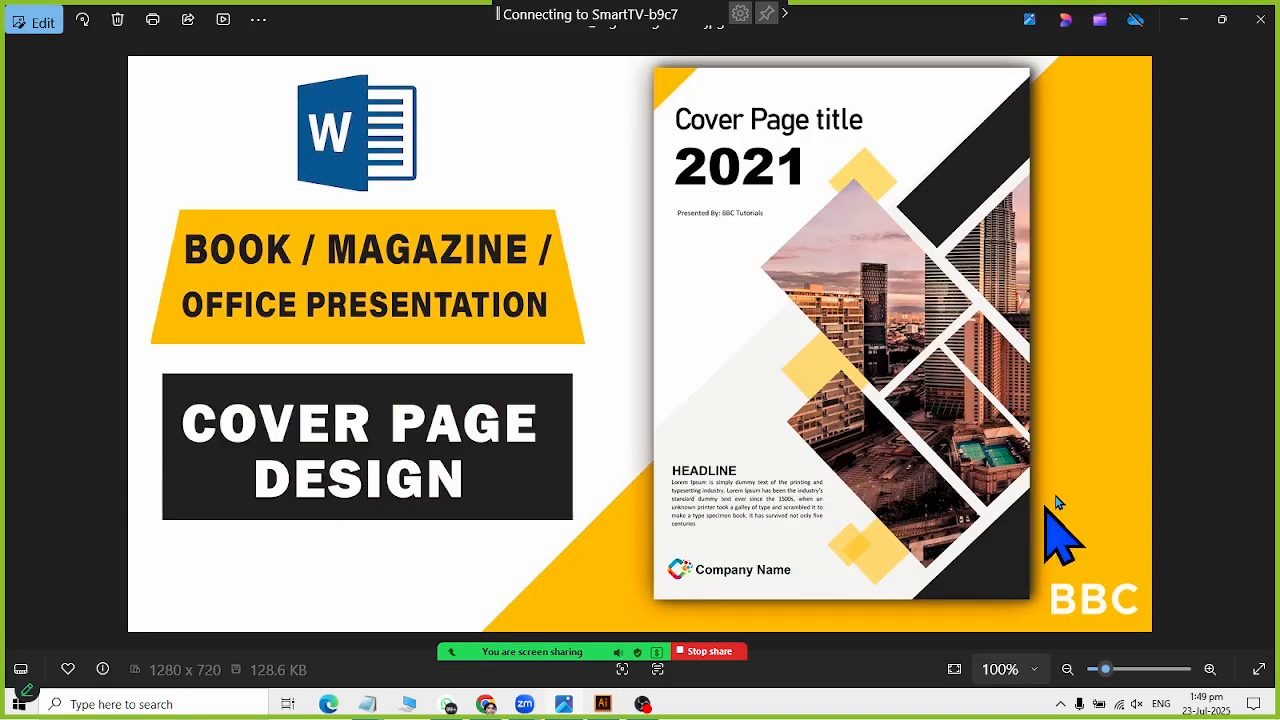
{"action": "key", "text": "alt+Tab"}
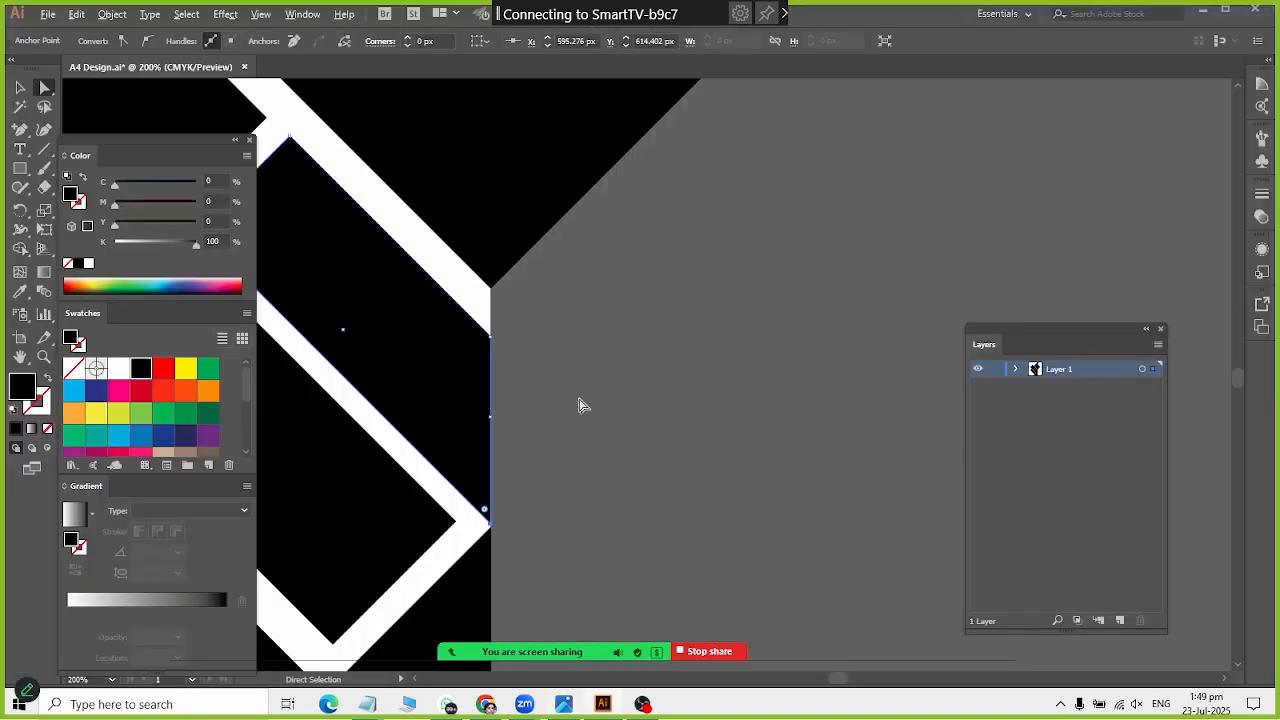
Step: Delete the outermost anchor point of the large square overhanging the page's right edge, turning it into a triangle
{"action": "scroll", "coordinate": [578, 405], "scroll_direction": "down", "scroll_amount": 3}
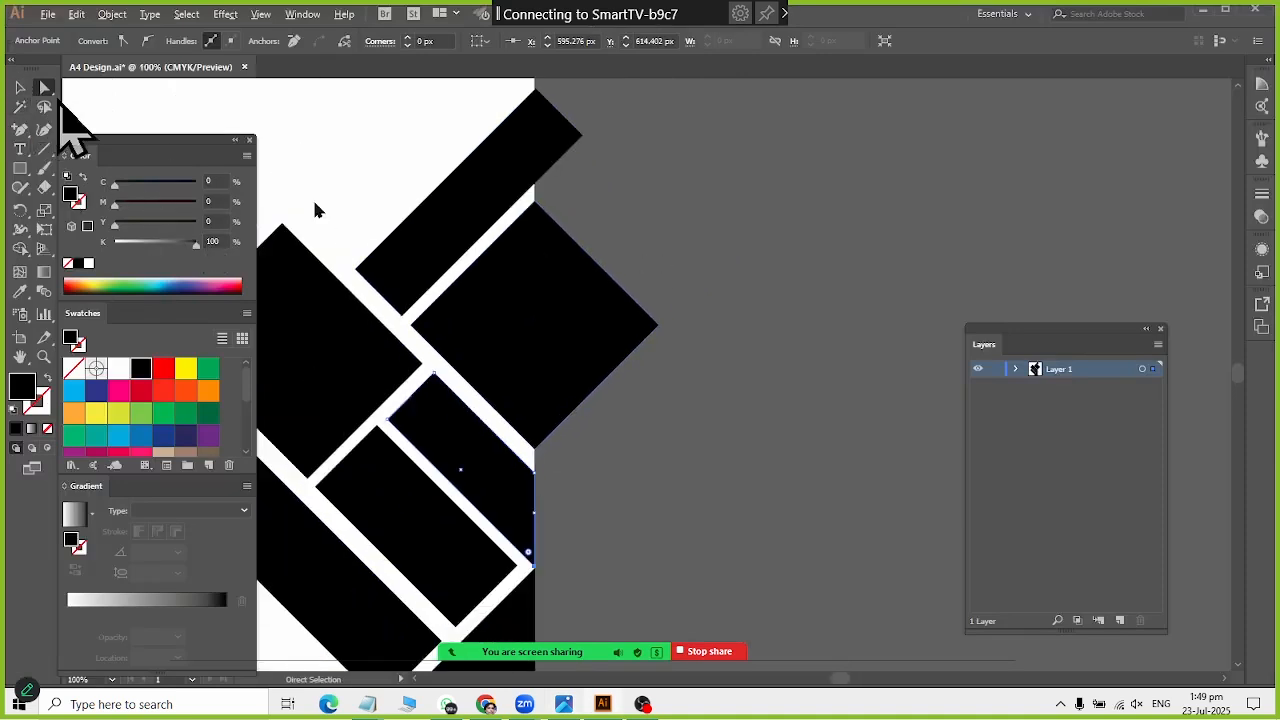
{"action": "left_click_drag", "start_coordinate": [658, 330], "coordinate": [660, 333]}
{"action": "left_click_drag", "start_coordinate": [647, 331], "coordinate": [643, 333]}
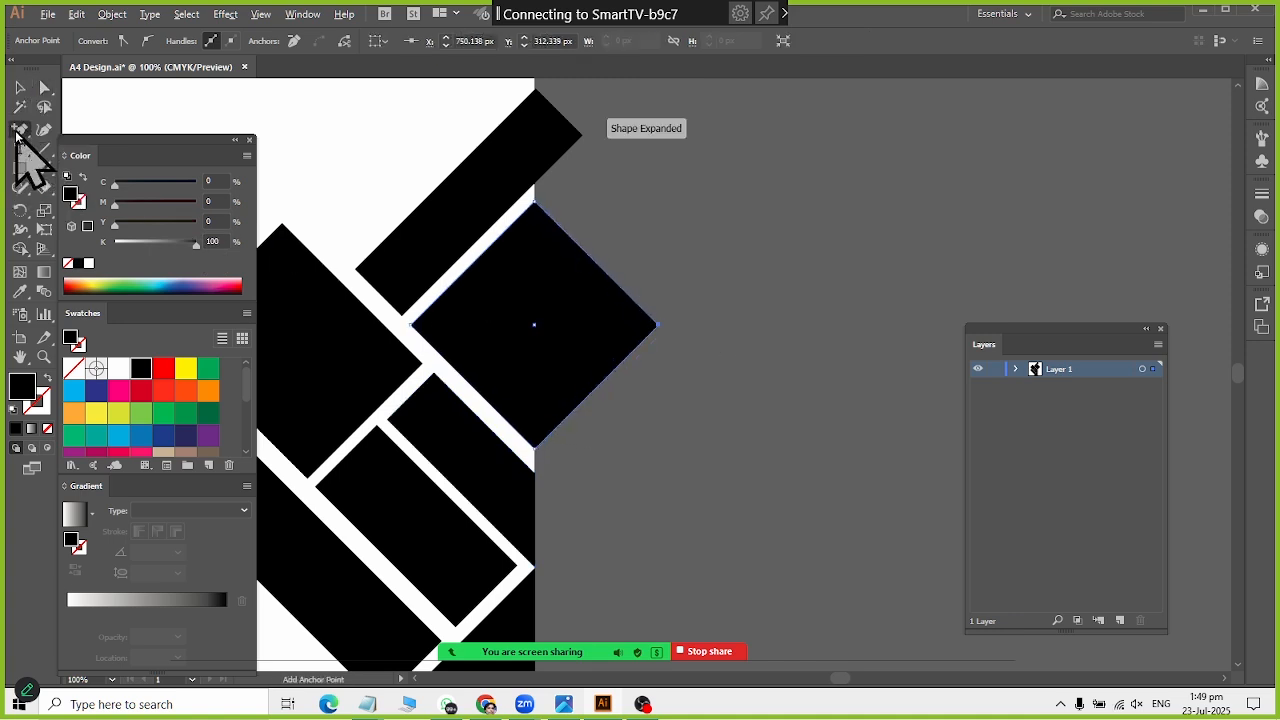
{"action": "left_click_drag", "start_coordinate": [20, 128], "coordinate": [80, 172]}
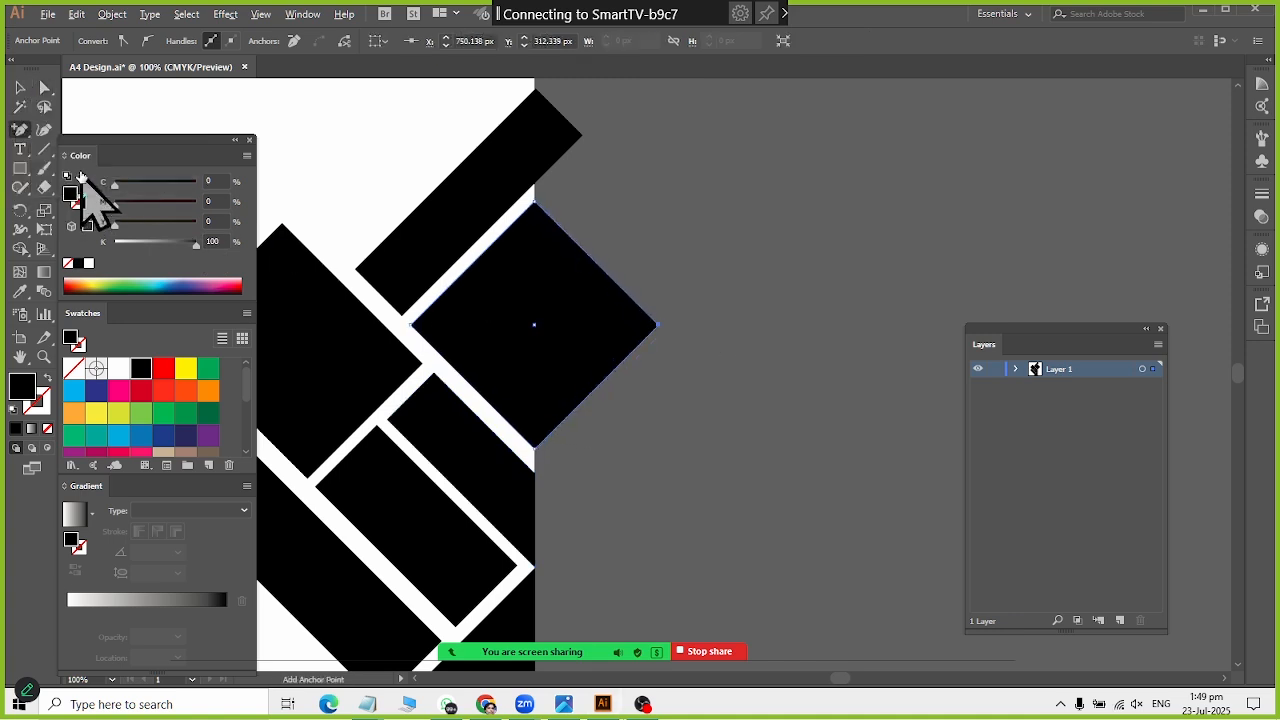
{"action": "left_click", "coordinate": [656, 328]}
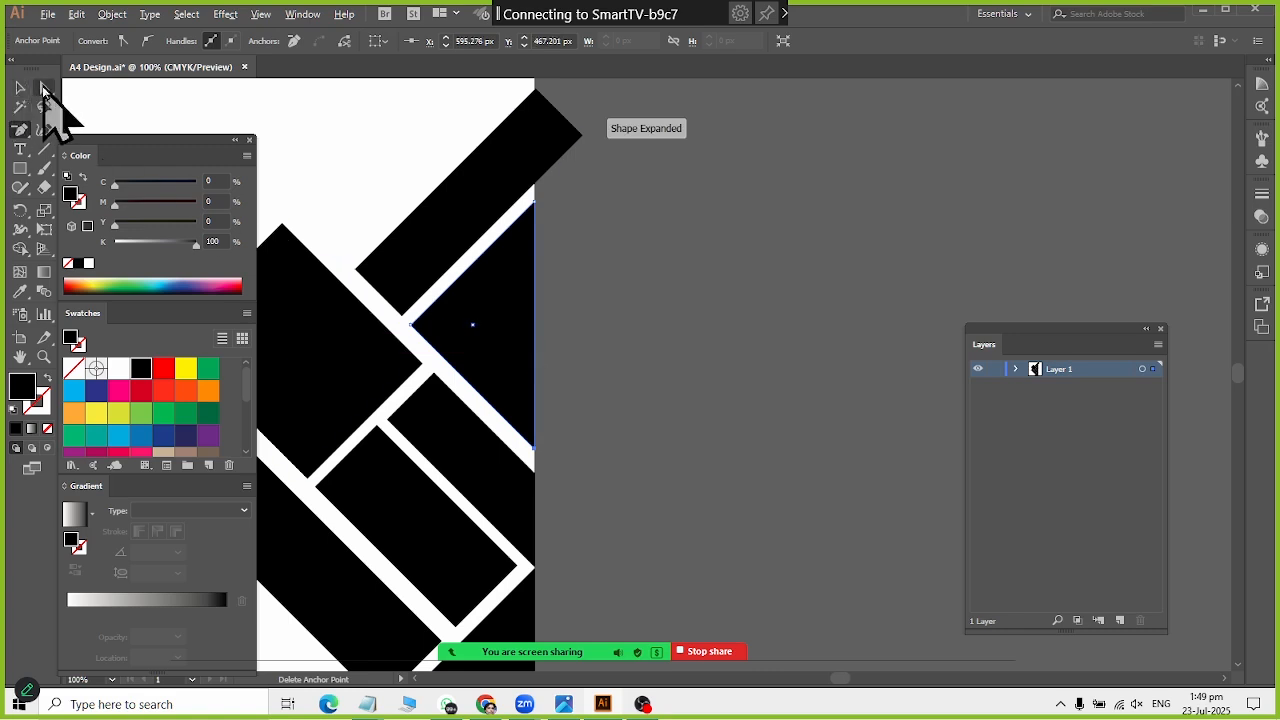
Step: Add an anchor point to the top diagonal bar where its lower edge meets the page's right edge, at X 595.28 px, Y 135.2 px
{"action": "left_click", "coordinate": [44, 88]}
{"action": "left_click", "coordinate": [548, 165]}
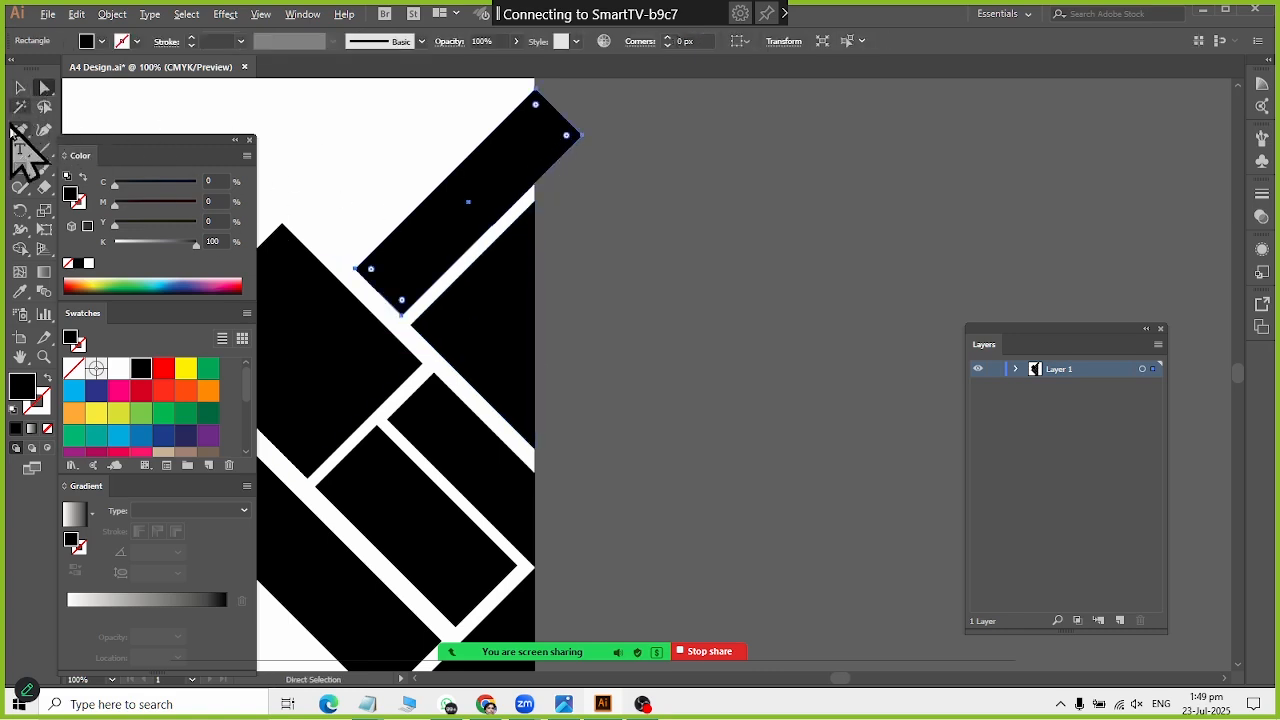
{"action": "left_click", "coordinate": [18, 130]}
{"action": "left_click_drag", "start_coordinate": [14, 133], "coordinate": [102, 148]}
{"action": "key", "text": "minus"}
{"action": "scroll", "coordinate": [560, 150], "scroll_direction": "up", "scroll_amount": 1}
{"action": "scroll", "coordinate": [524, 220], "scroll_direction": "up", "scroll_amount": 3}
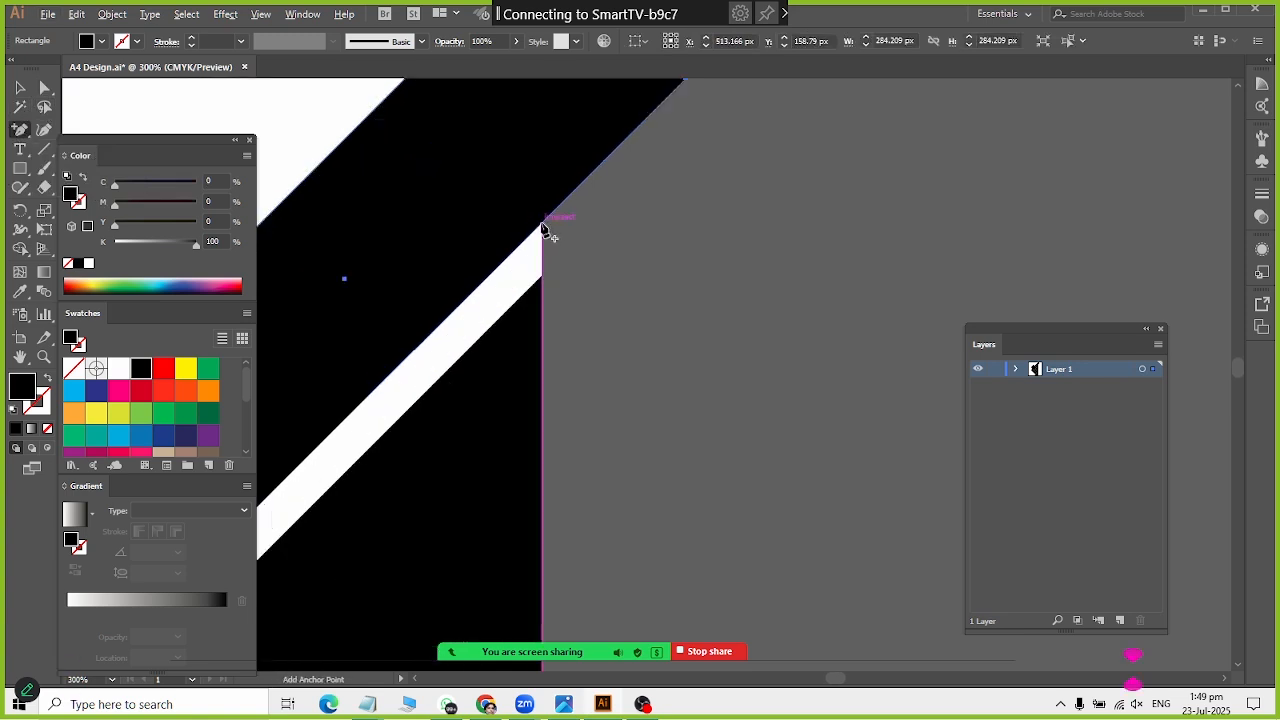
{"action": "left_click", "coordinate": [543, 225]}
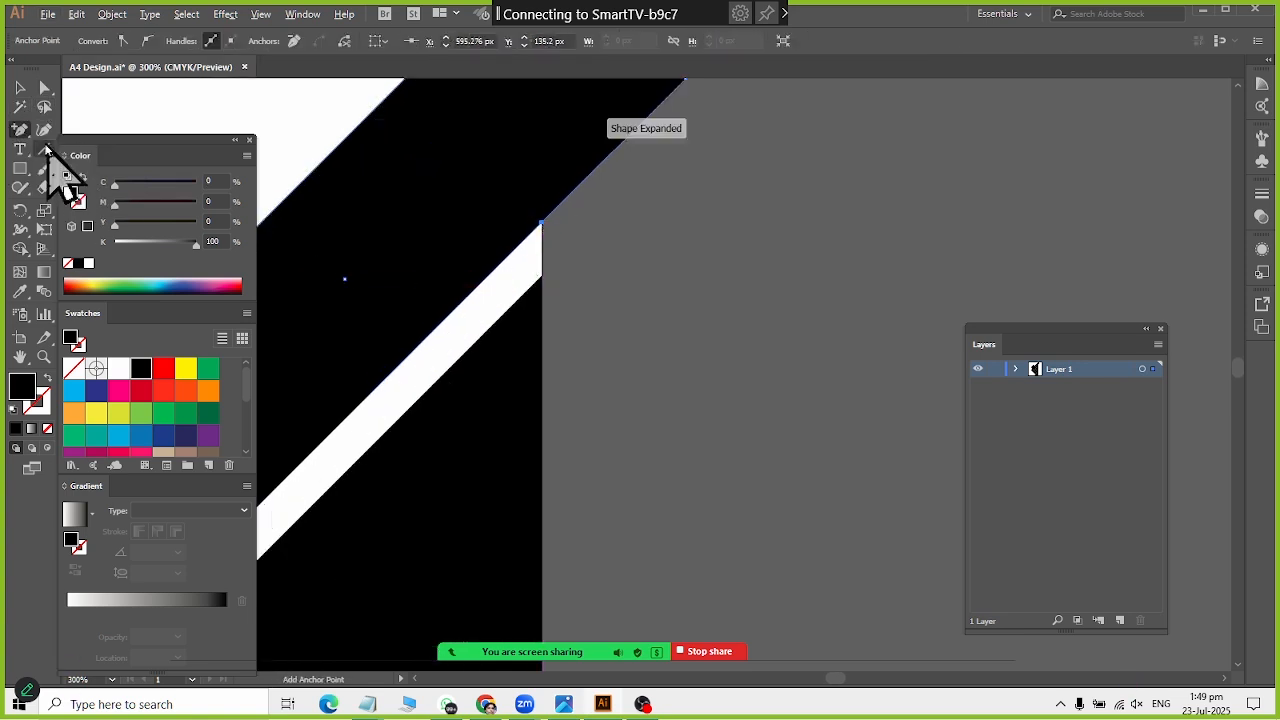
Step: Delete the top diagonal bar's outer corner anchor point that overhangs the page
{"action": "right_click", "coordinate": [17, 130]}
{"action": "left_click", "coordinate": [70, 172]}
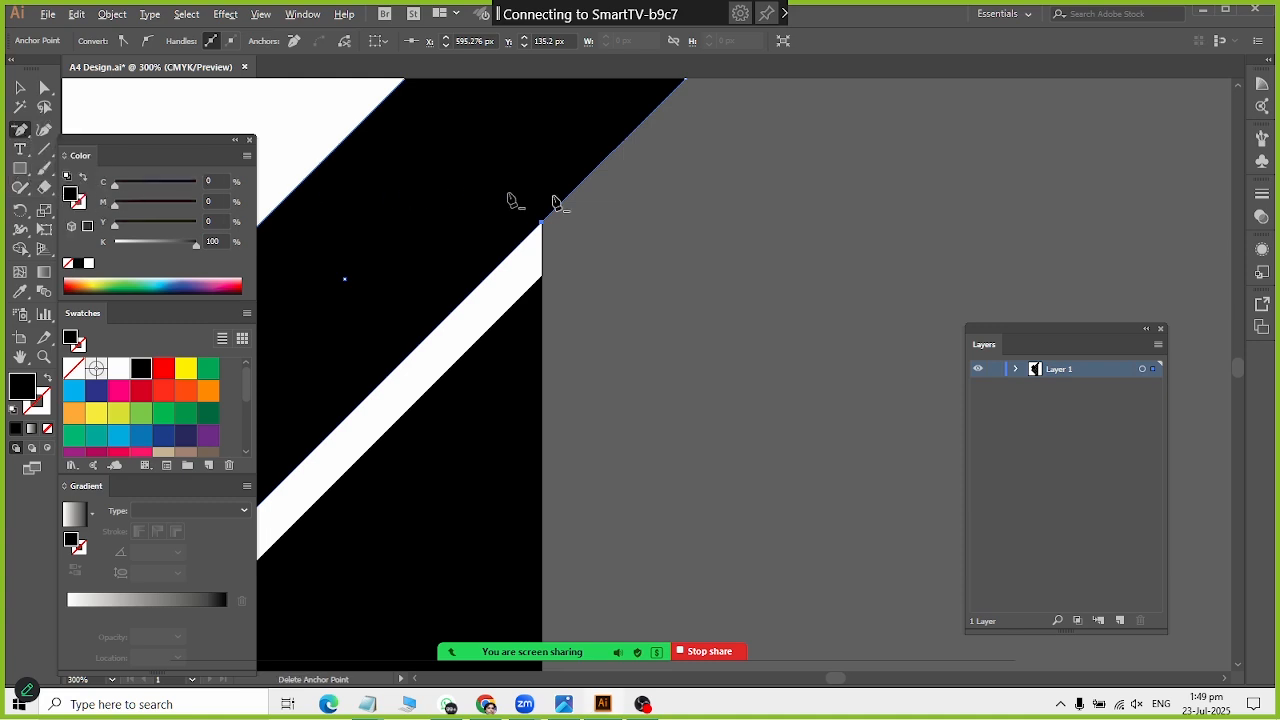
{"action": "scroll", "coordinate": [788, 163], "scroll_direction": "up", "scroll_amount": 2}
{"action": "scroll", "coordinate": [789, 167], "scroll_direction": "up", "scroll_amount": 2}
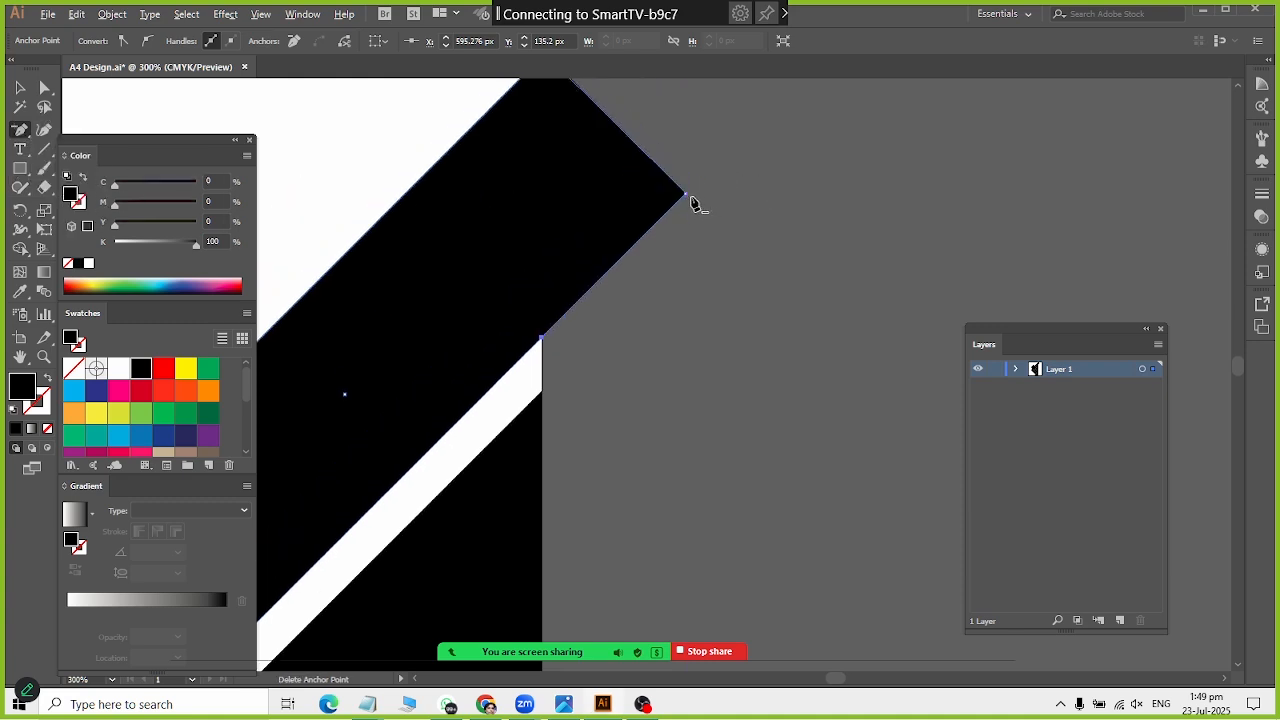
{"action": "left_click", "coordinate": [688, 197]}
{"action": "scroll", "coordinate": [557, 366], "scroll_direction": "up", "scroll_amount": 5}
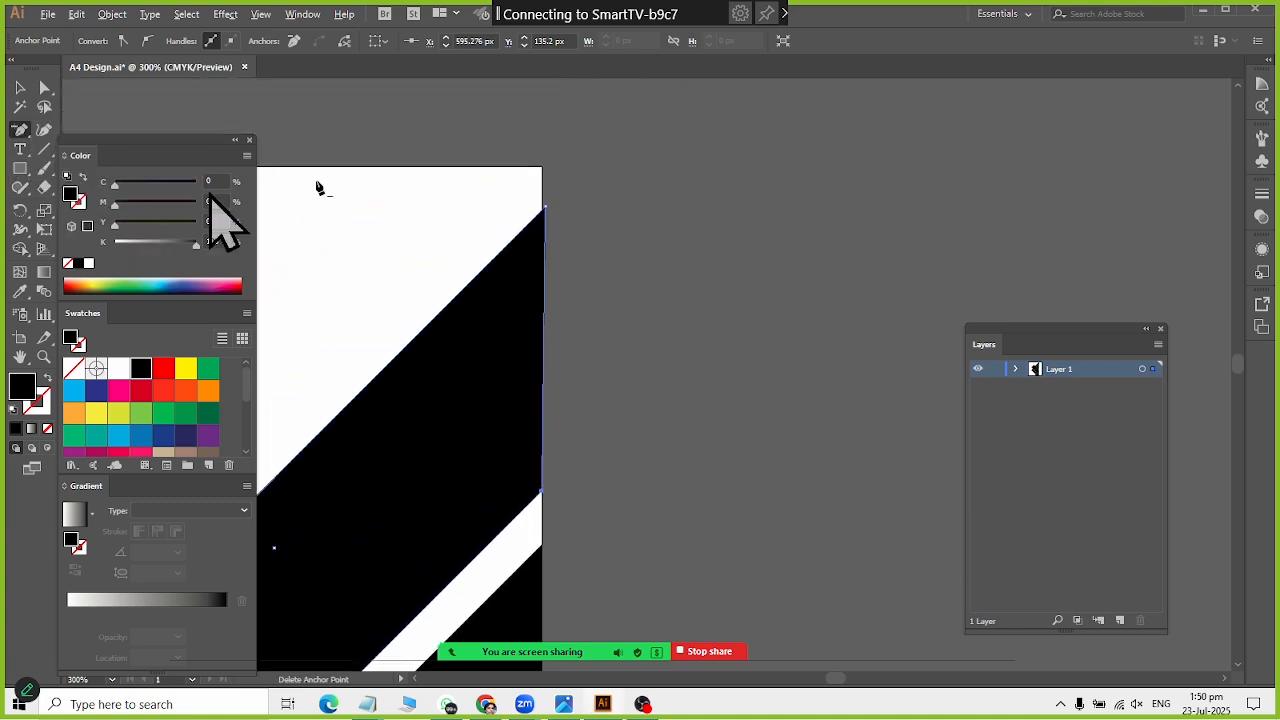
Step: Nudge the top bar's upper corner left to X 595.75 px, deselect it, and compare the layout with the reference image
{"action": "left_click", "coordinate": [44, 88]}
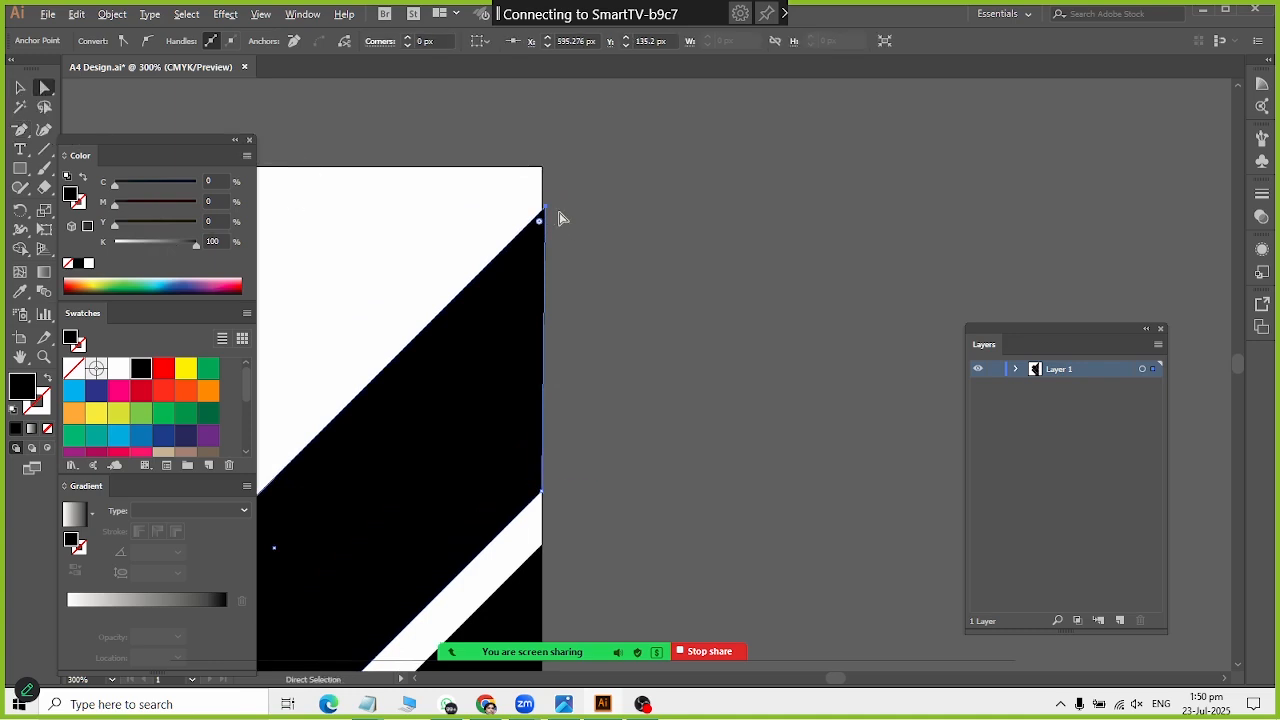
{"action": "key", "text": "Left"}
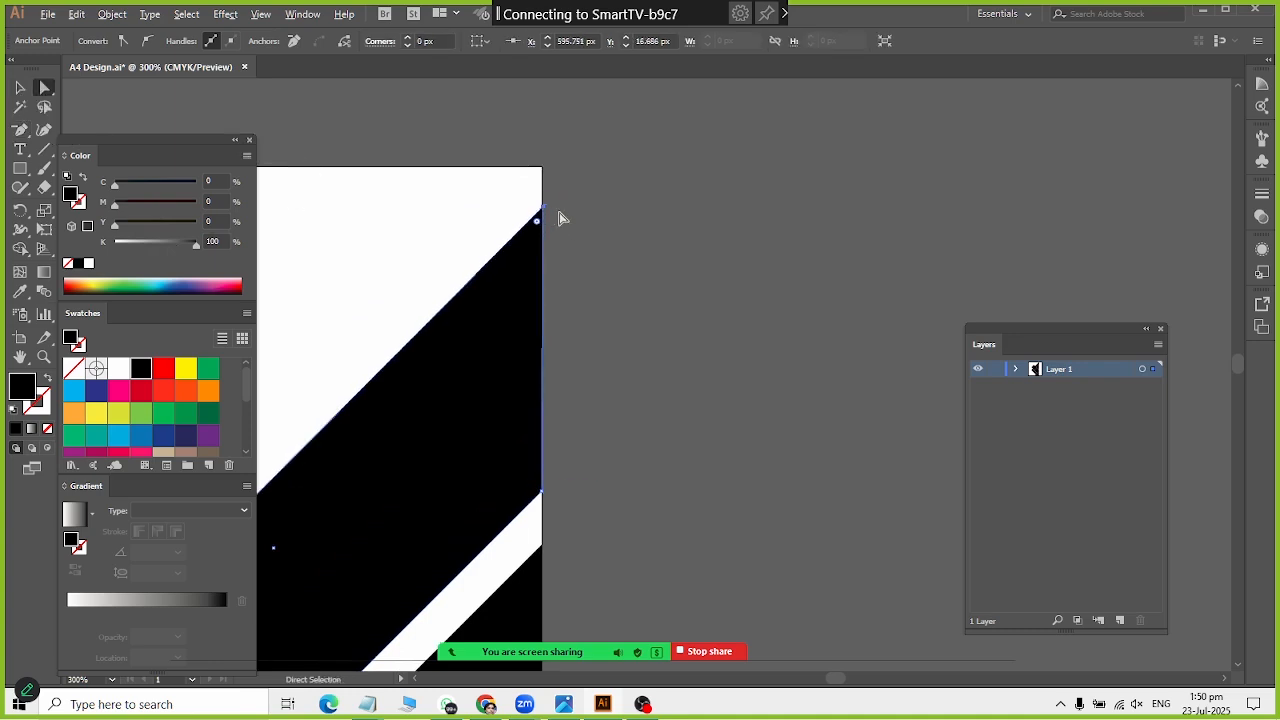
{"action": "key", "text": "ctrl+minus"}
{"action": "key", "text": "ctrl+minus"}
{"action": "key", "text": "ctrl+minus"}
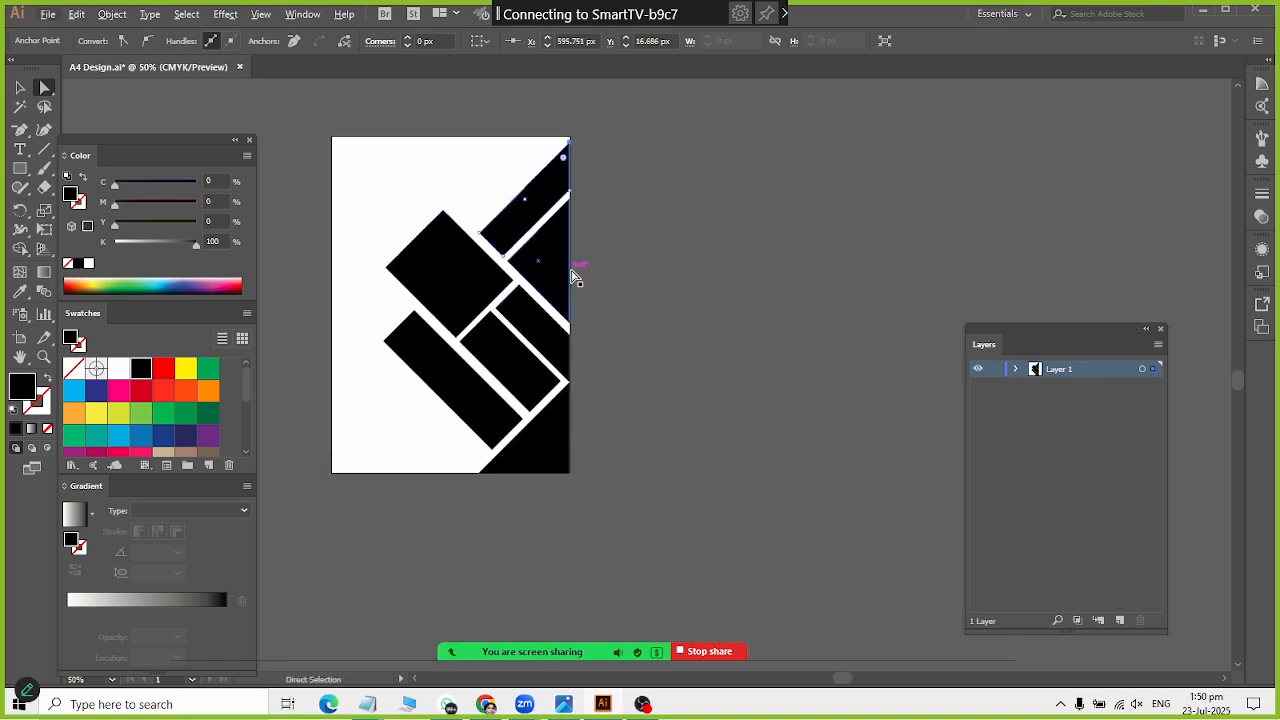
{"action": "left_click", "coordinate": [17, 90]}
{"action": "left_click", "coordinate": [695, 368]}
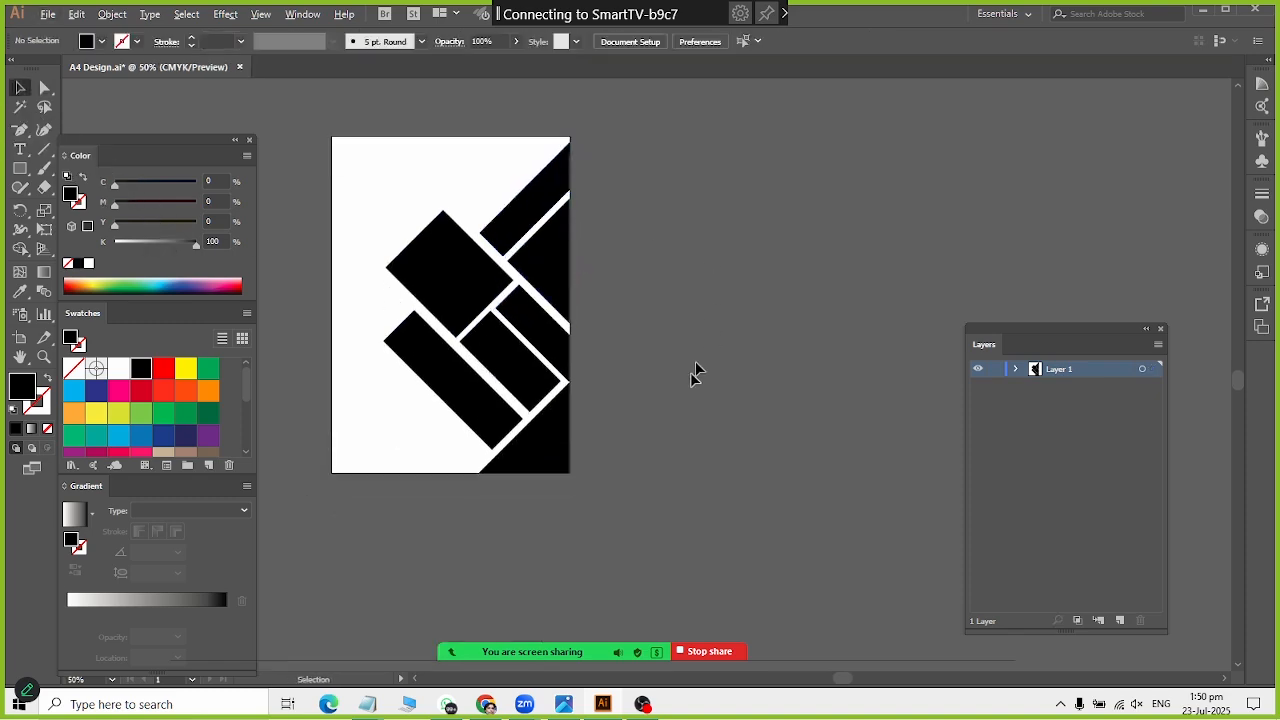
{"action": "key", "text": "alt+Tab"}
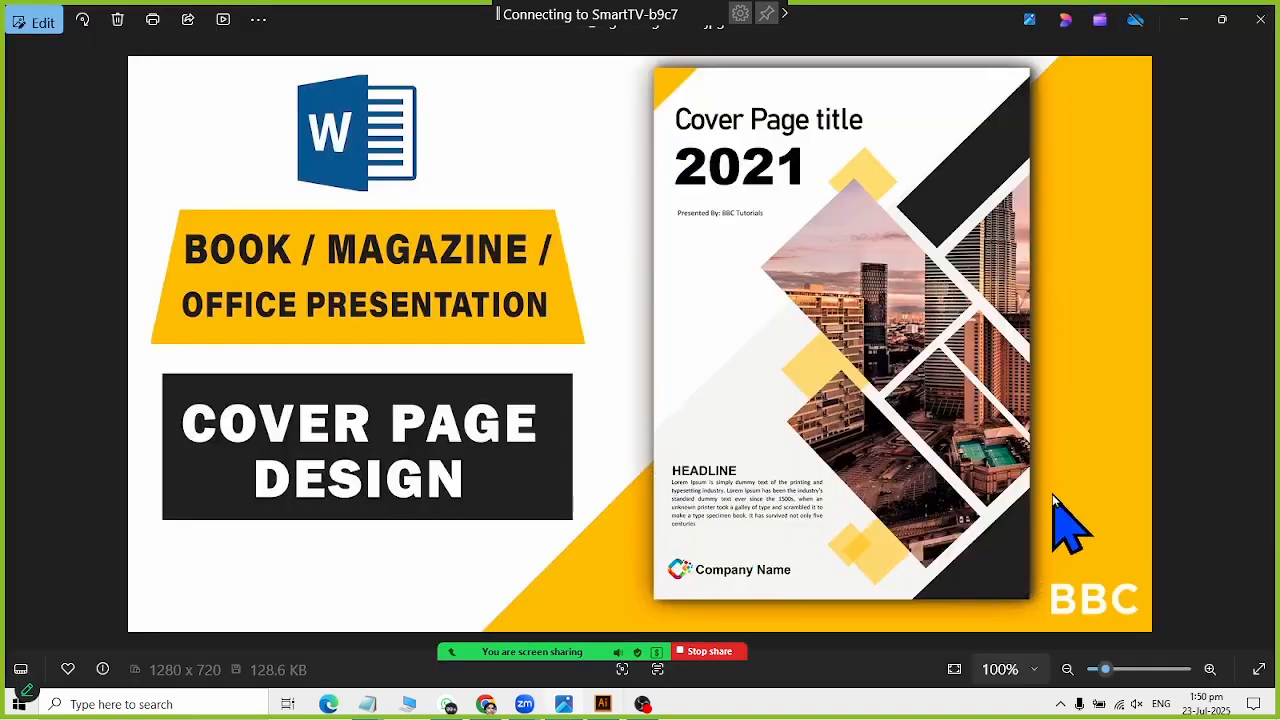
{"action": "key", "text": "alt+Tab"}
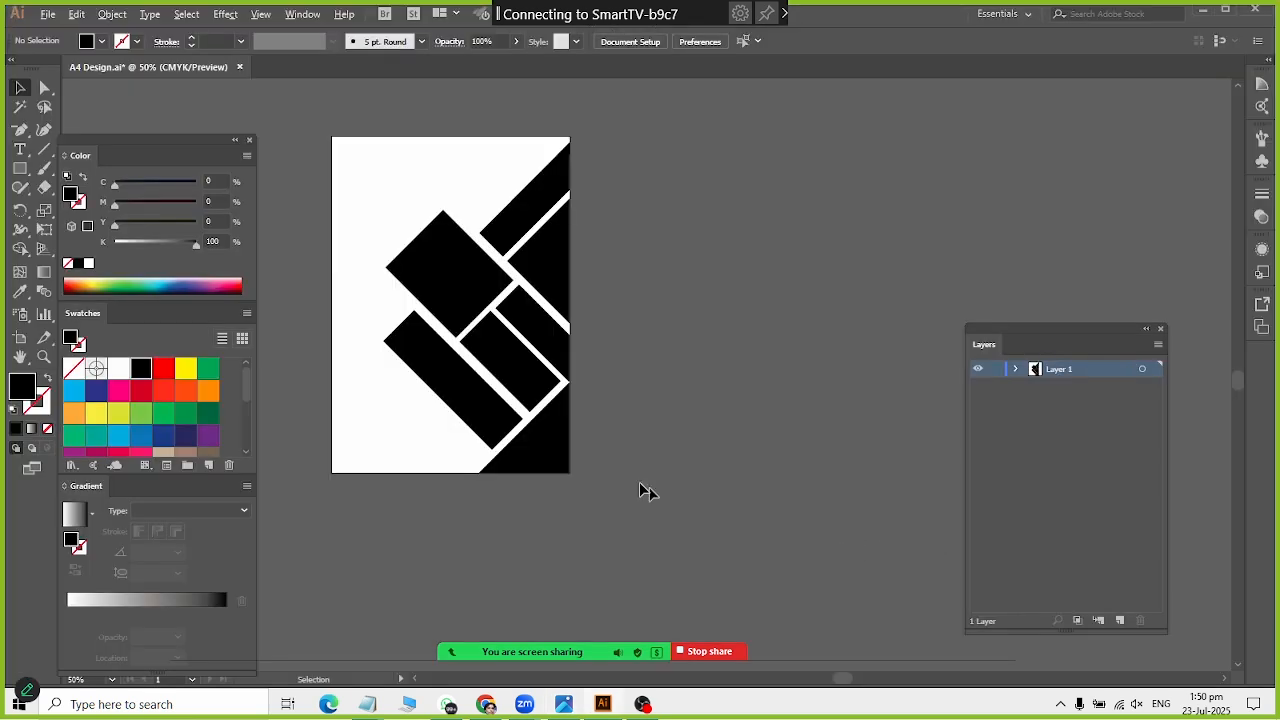
Step: Shrink the bottom-right corner triangle to about 194.65 px and fit it into the page corner, widening the gap to the rectangles above
{"action": "left_click", "coordinate": [562, 432]}
{"action": "scroll", "coordinate": [562, 432], "scroll_direction": "up", "scroll_amount": 2}
{"action": "left_click_drag", "start_coordinate": [578, 338], "coordinate": [577, 362]}
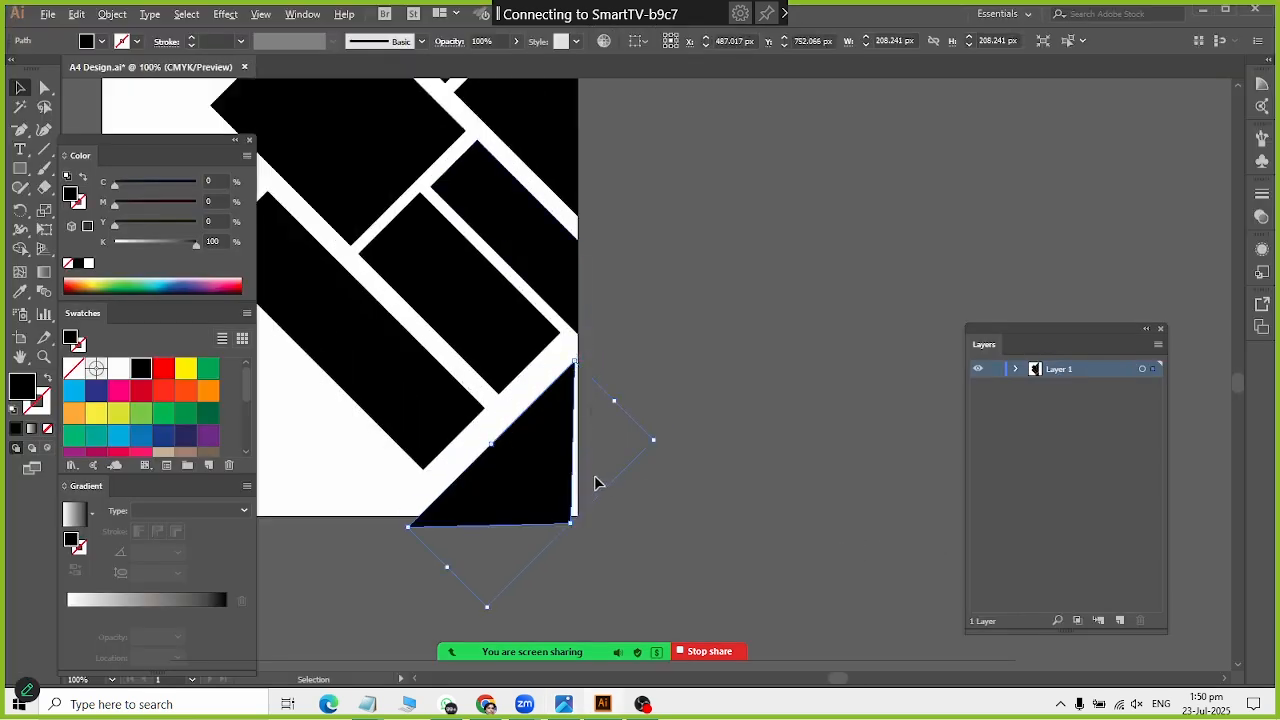
{"action": "key", "text": "ctrl+z"}
{"action": "left_click_drag", "start_coordinate": [580, 514], "coordinate": [575, 516]}
{"action": "key", "text": "Down"}
{"action": "key", "text": "Down"}
{"action": "key", "text": "Down"}
{"action": "key", "text": "Down"}
{"action": "key", "text": "Down"}
{"action": "key", "text": "Down"}
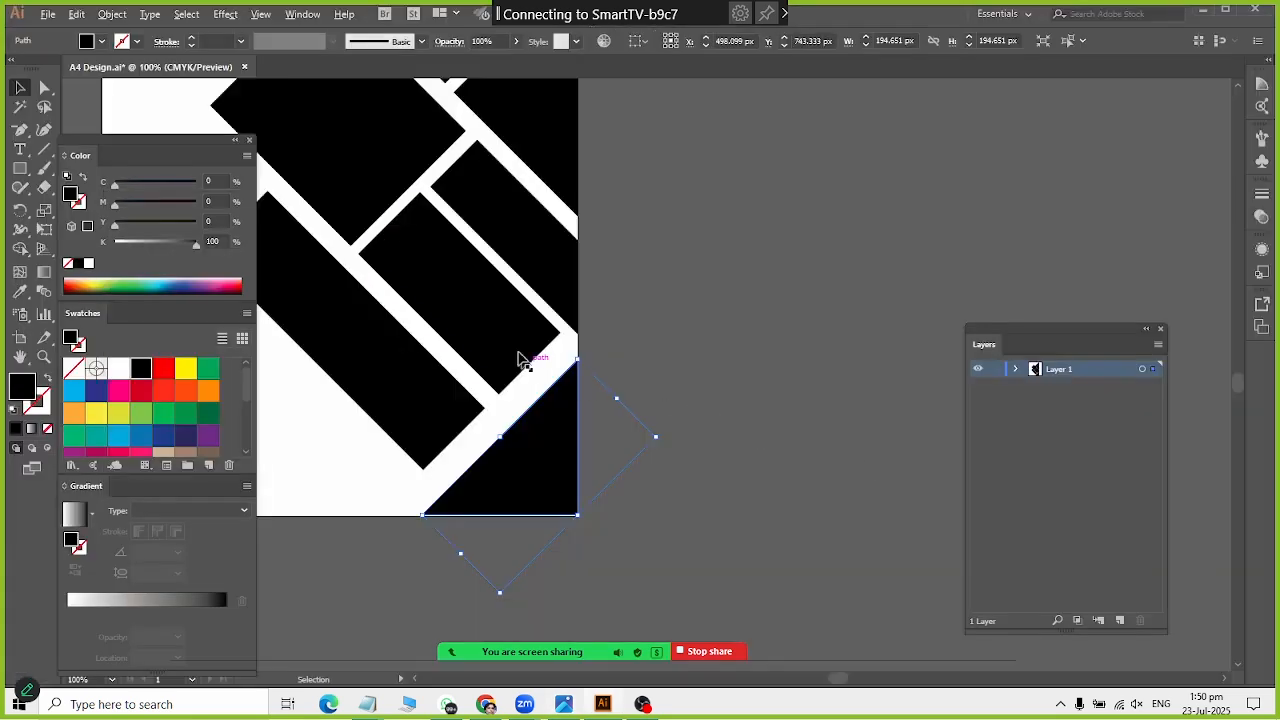
Step: Try to select the central shapes together and move the large tilted rectangle, and undo the move
{"action": "left_click", "coordinate": [504, 352]}
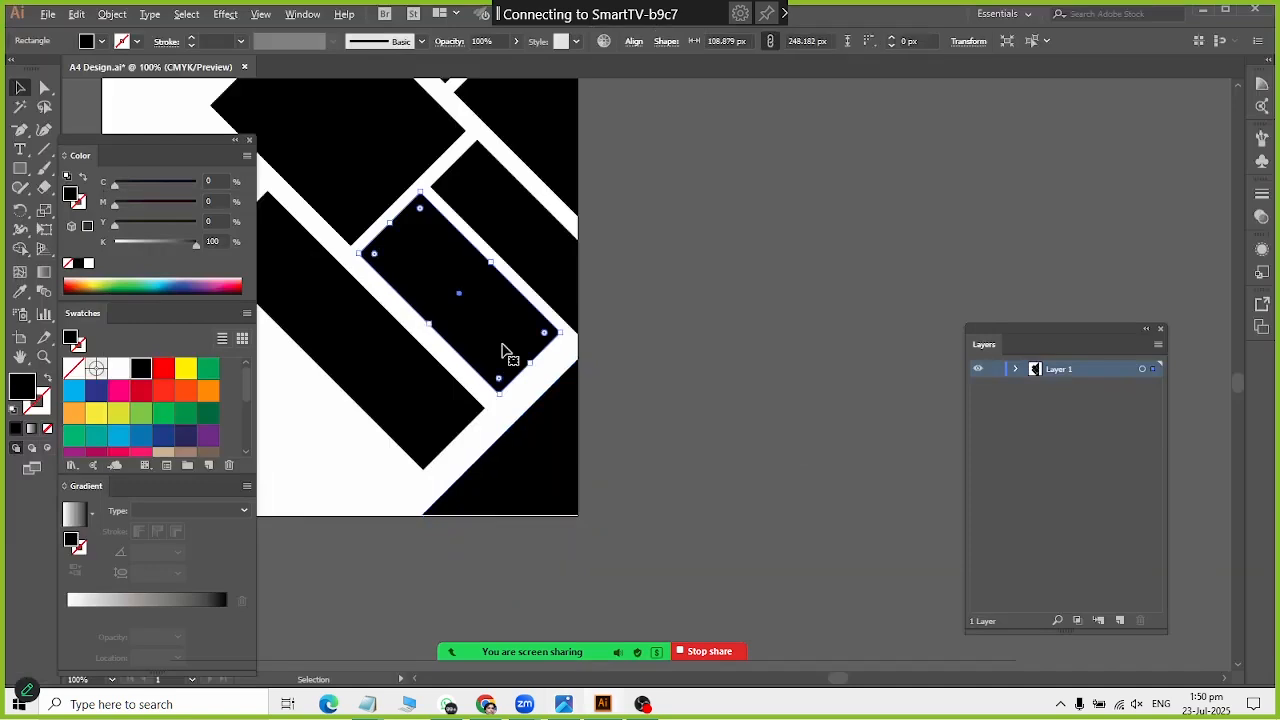
{"action": "left_click", "coordinate": [533, 252], "text": "shift"}
{"action": "left_click", "coordinate": [347, 369], "text": "shift"}
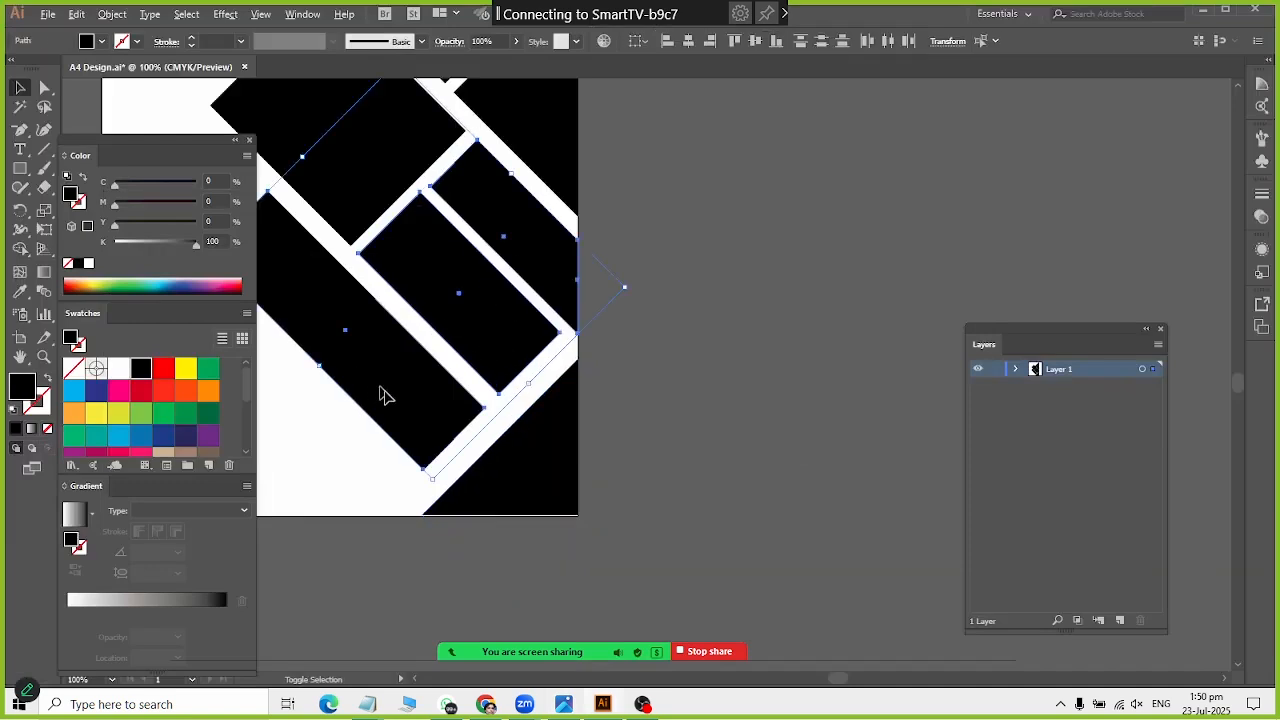
{"action": "left_click", "coordinate": [420, 245], "text": "shift"}
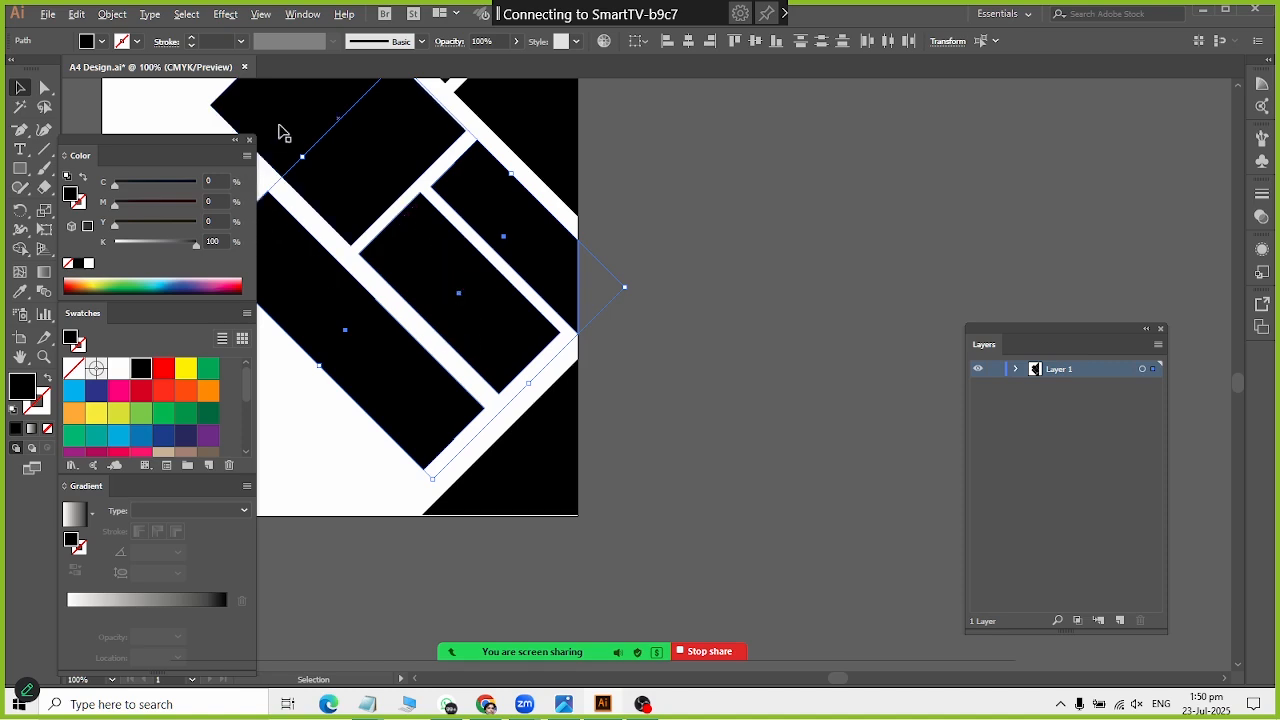
{"action": "left_click_drag", "start_coordinate": [280, 126], "coordinate": [339, 182]}
{"action": "key", "text": "ctrl+z"}
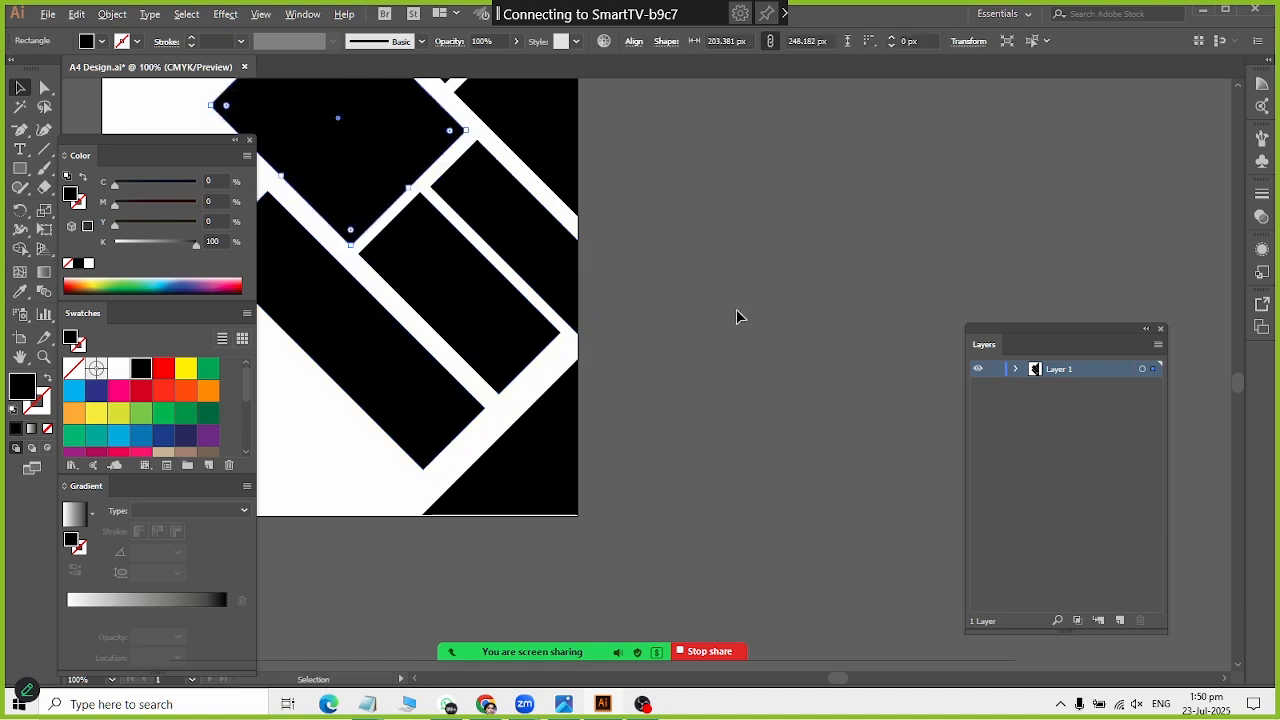
{"action": "left_click", "coordinate": [737, 311]}
{"action": "left_click", "coordinate": [371, 161]}
{"action": "left_click", "coordinate": [345, 319], "text": "shift"}
{"action": "left_click", "coordinate": [486, 315], "text": "shift"}
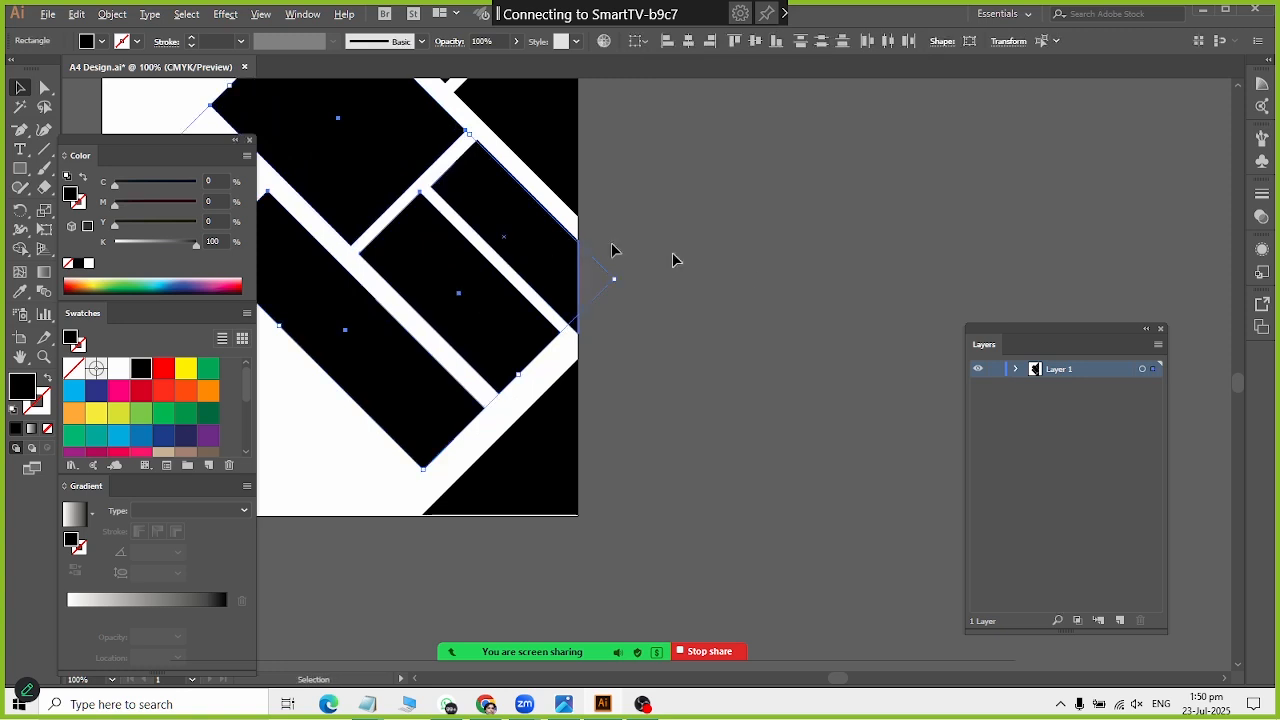
{"action": "left_click", "coordinate": [672, 260]}
{"action": "scroll", "coordinate": [804, 286], "scroll_direction": "down", "scroll_amount": 2}
{"action": "scroll", "coordinate": [806, 246], "scroll_direction": "up", "scroll_amount": 3}
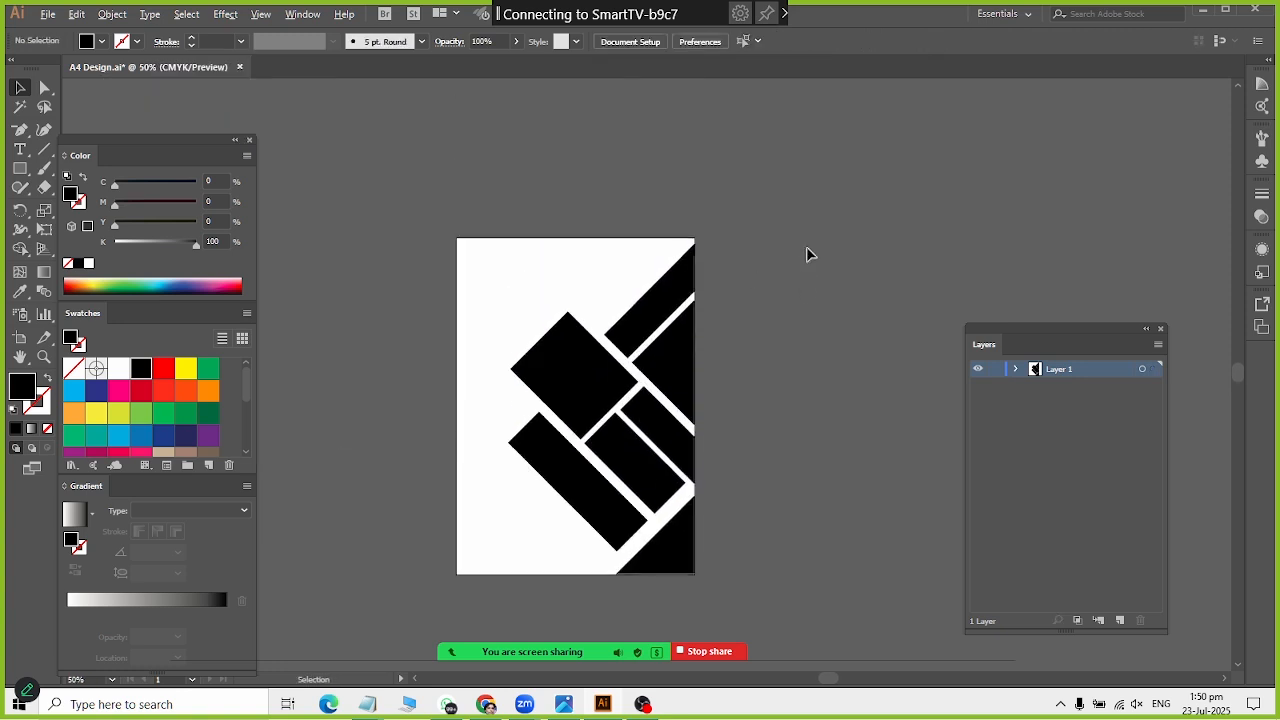
{"action": "scroll", "coordinate": [806, 246], "scroll_direction": "up", "scroll_amount": 1}
{"action": "scroll", "coordinate": [777, 353], "scroll_direction": "down", "scroll_amount": 3}
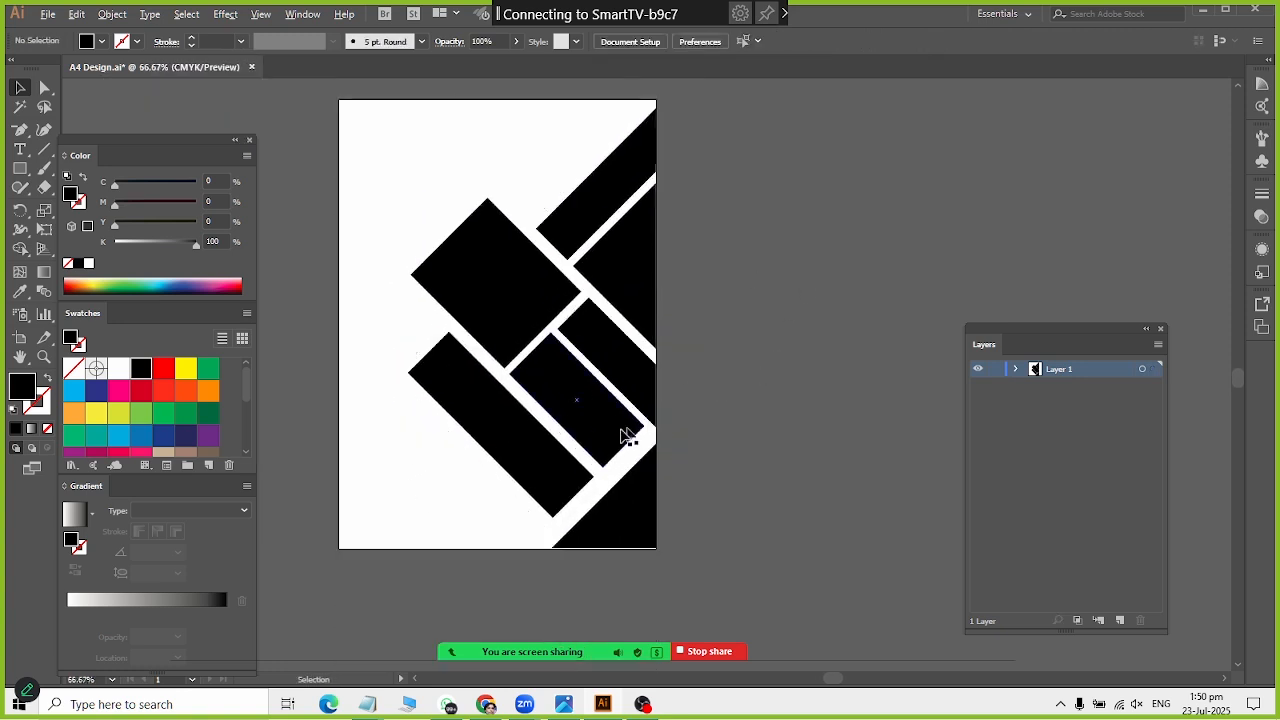
Step: Select the two lower tilted rectangles together and move them slightly down toward the page's bottom-right corner triangle
{"action": "left_click", "coordinate": [588, 443]}
{"action": "left_click", "coordinate": [530, 474], "text": "shift"}
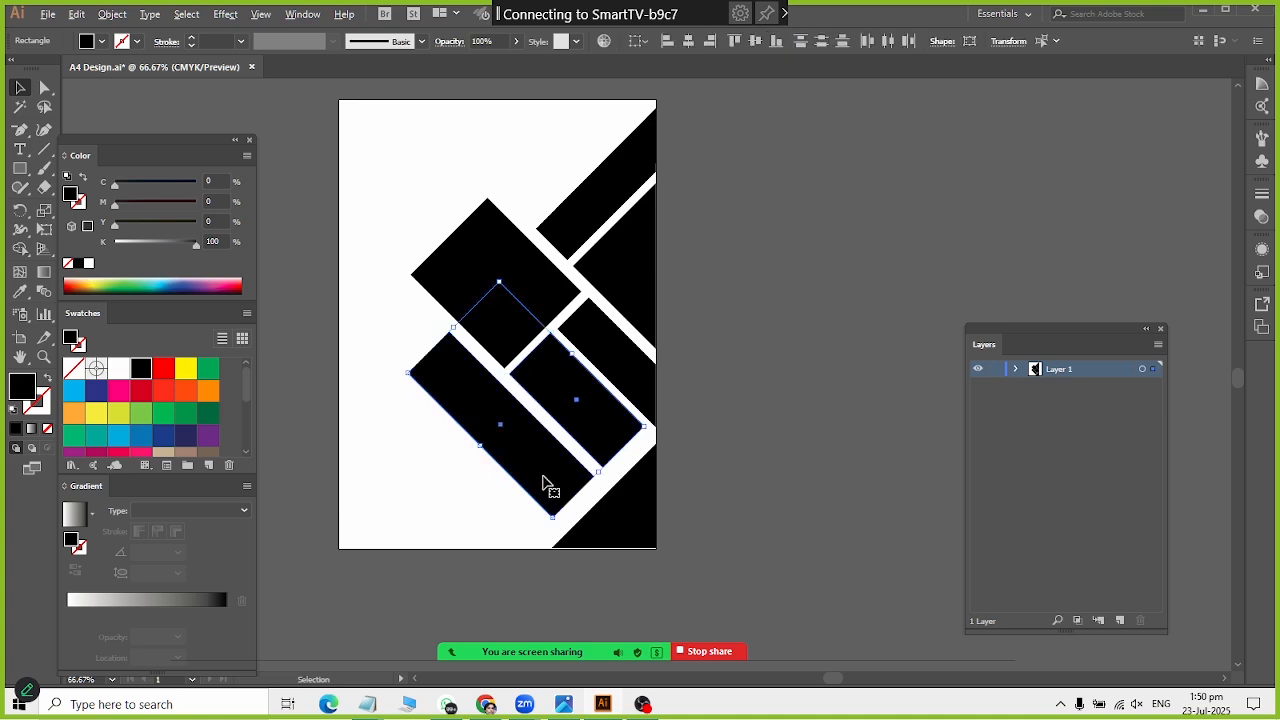
{"action": "left_click_drag", "start_coordinate": [545, 483], "coordinate": [556, 488]}
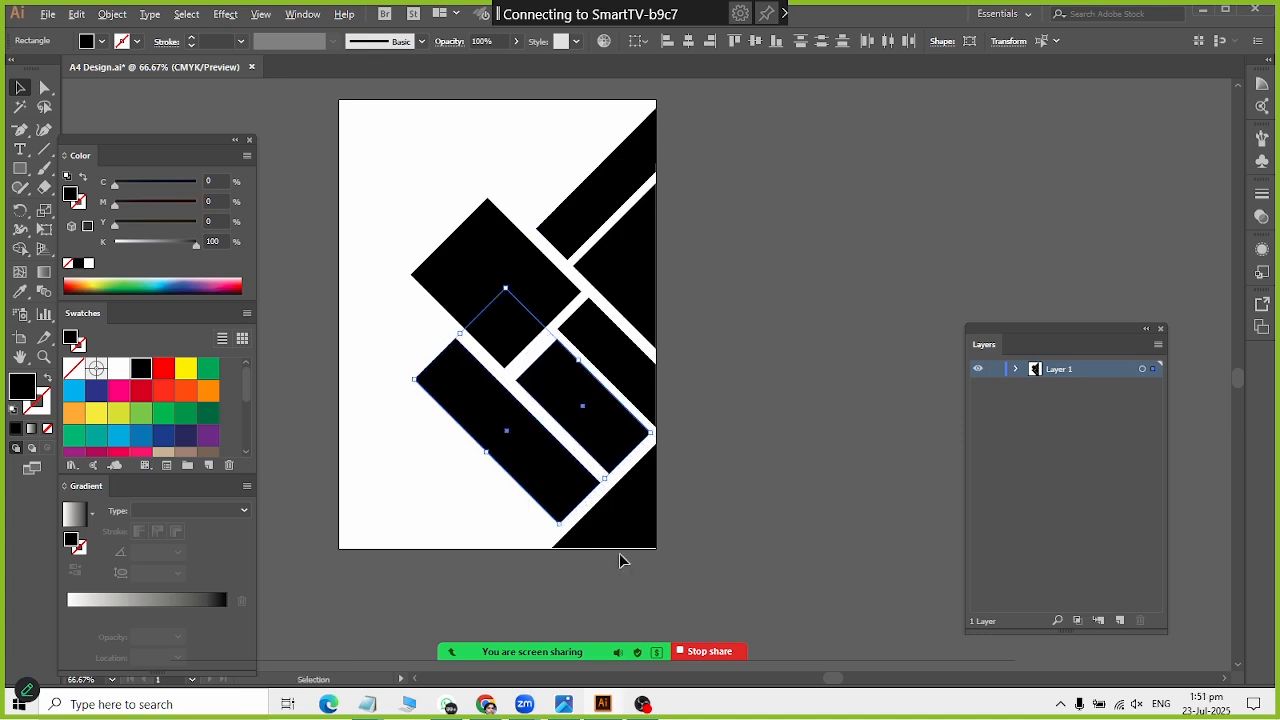
Step: Extend the middle tilted rectangle's upper-left end toward the large rectangle, making it about 259.5 px long, and deselect it
{"action": "scroll", "coordinate": [551, 347], "scroll_direction": "up", "scroll_amount": 2}
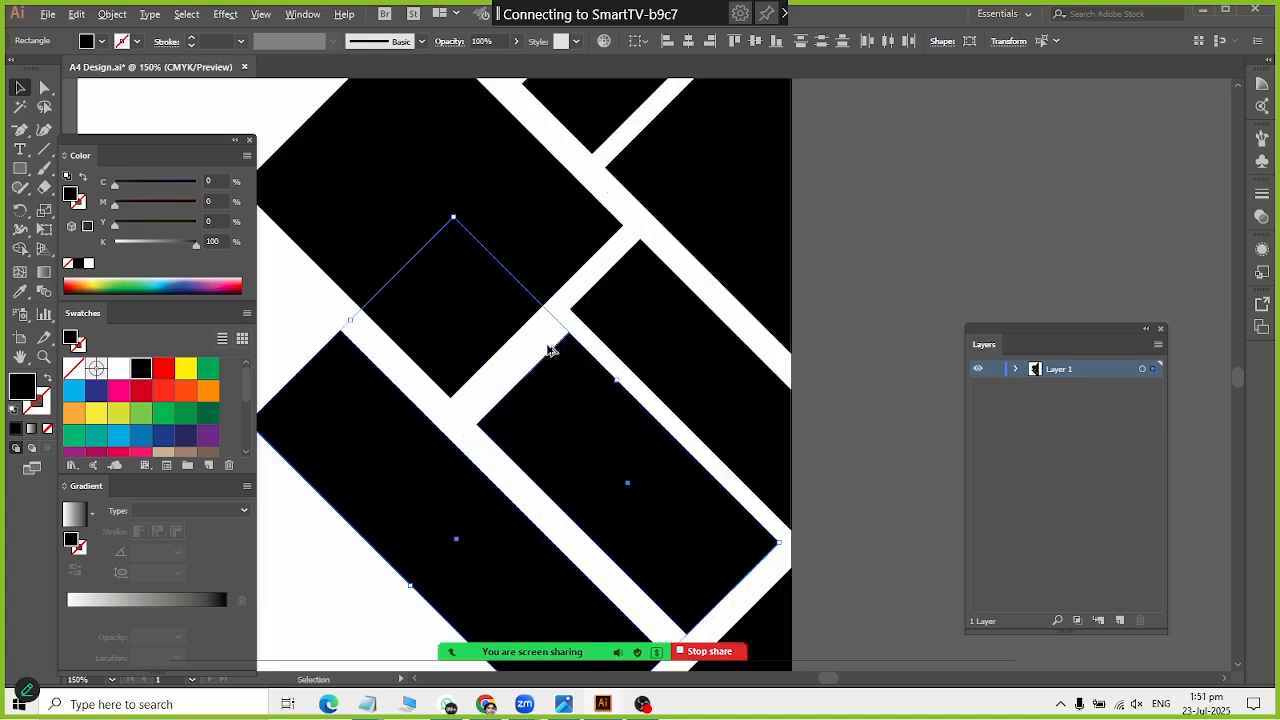
{"action": "left_click", "coordinate": [609, 471]}
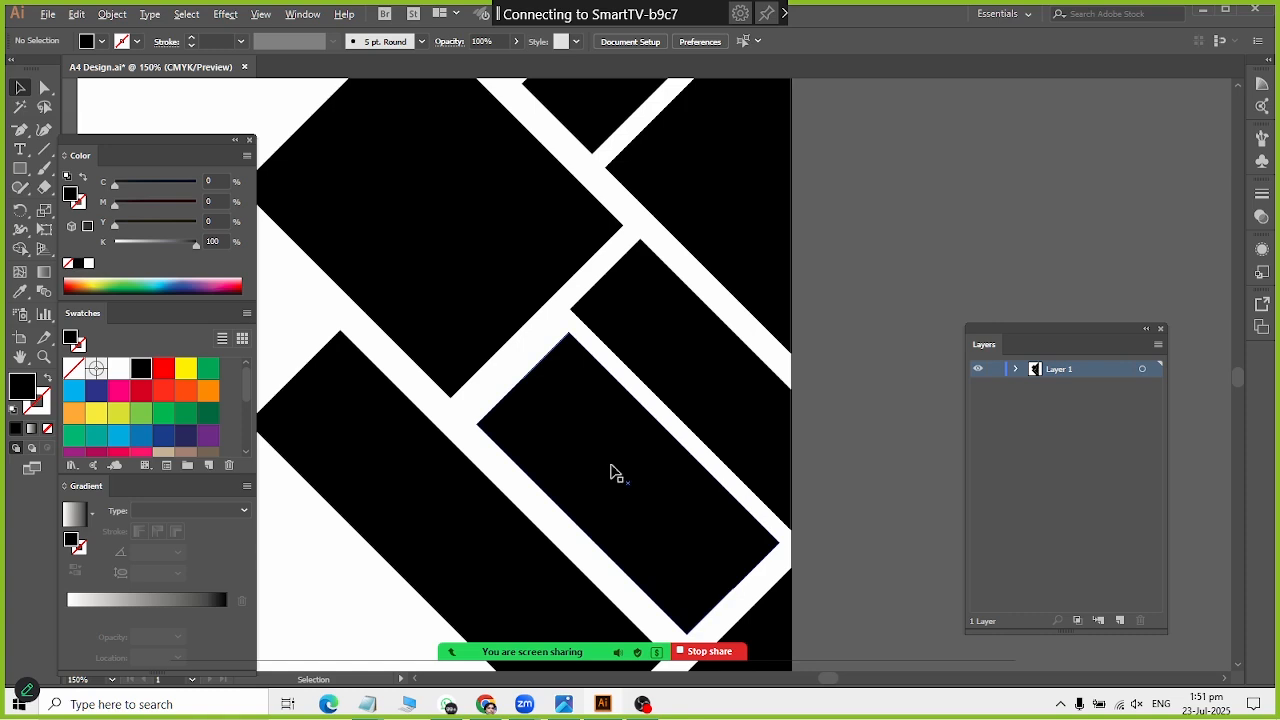
{"action": "left_click_drag", "start_coordinate": [525, 380], "coordinate": [514, 369]}
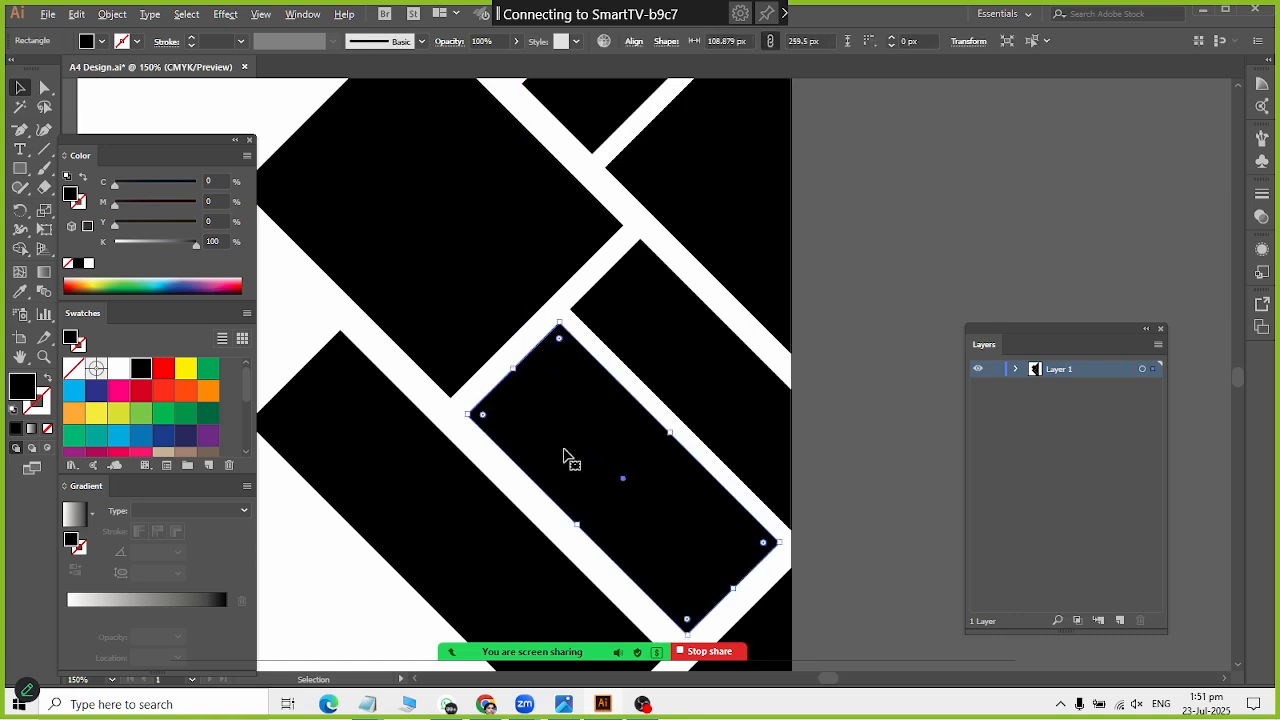
{"action": "scroll", "coordinate": [567, 455], "scroll_direction": "down", "scroll_amount": 1}
{"action": "scroll", "coordinate": [610, 478], "scroll_direction": "down", "scroll_amount": 5}
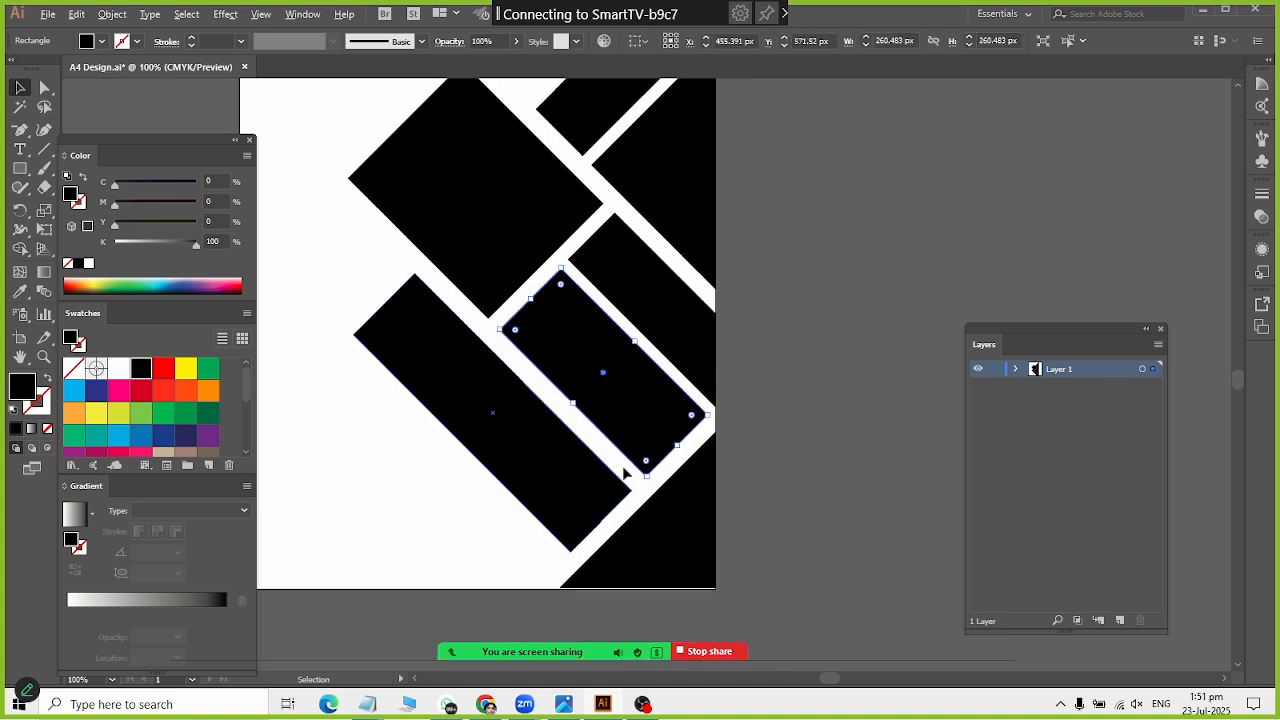
{"action": "left_click", "coordinate": [896, 392]}
{"action": "scroll", "coordinate": [918, 458], "scroll_direction": "down", "scroll_amount": 1}
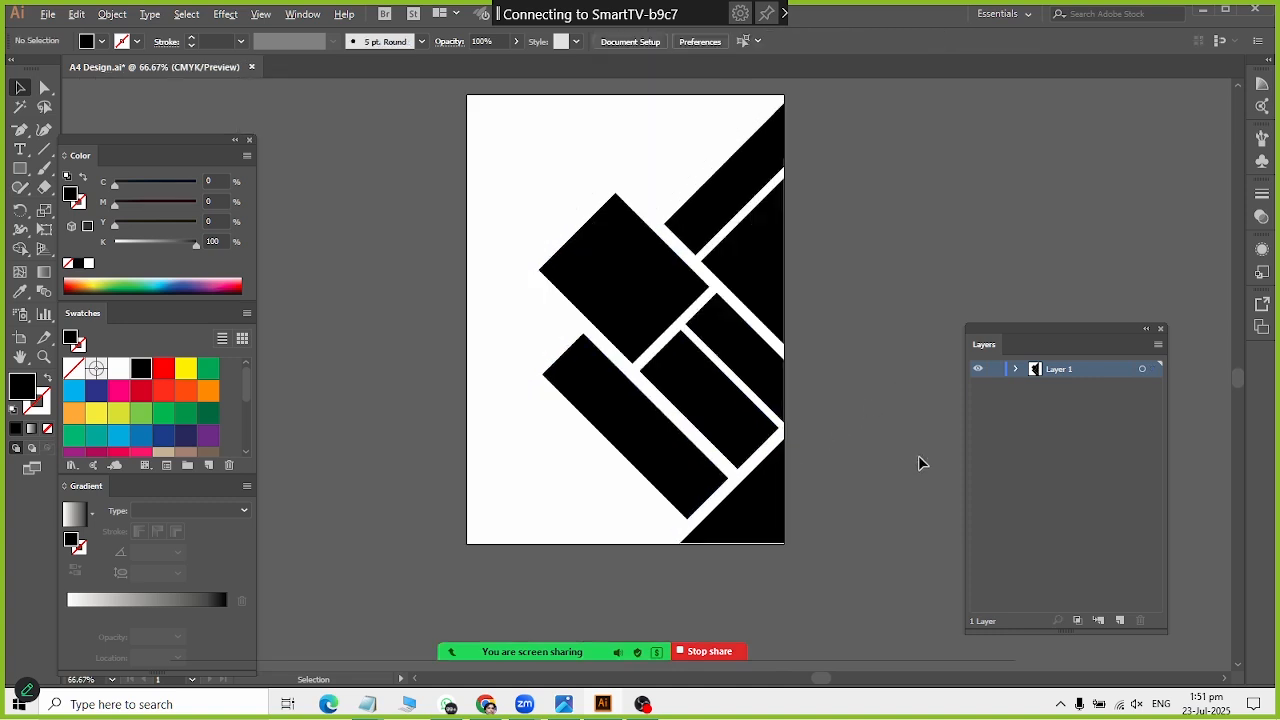
Step: Examine the individual objects contained in Layer 1, leaving the layer collapsed
{"action": "scroll", "coordinate": [918, 456], "scroll_direction": "up", "scroll_amount": 3}
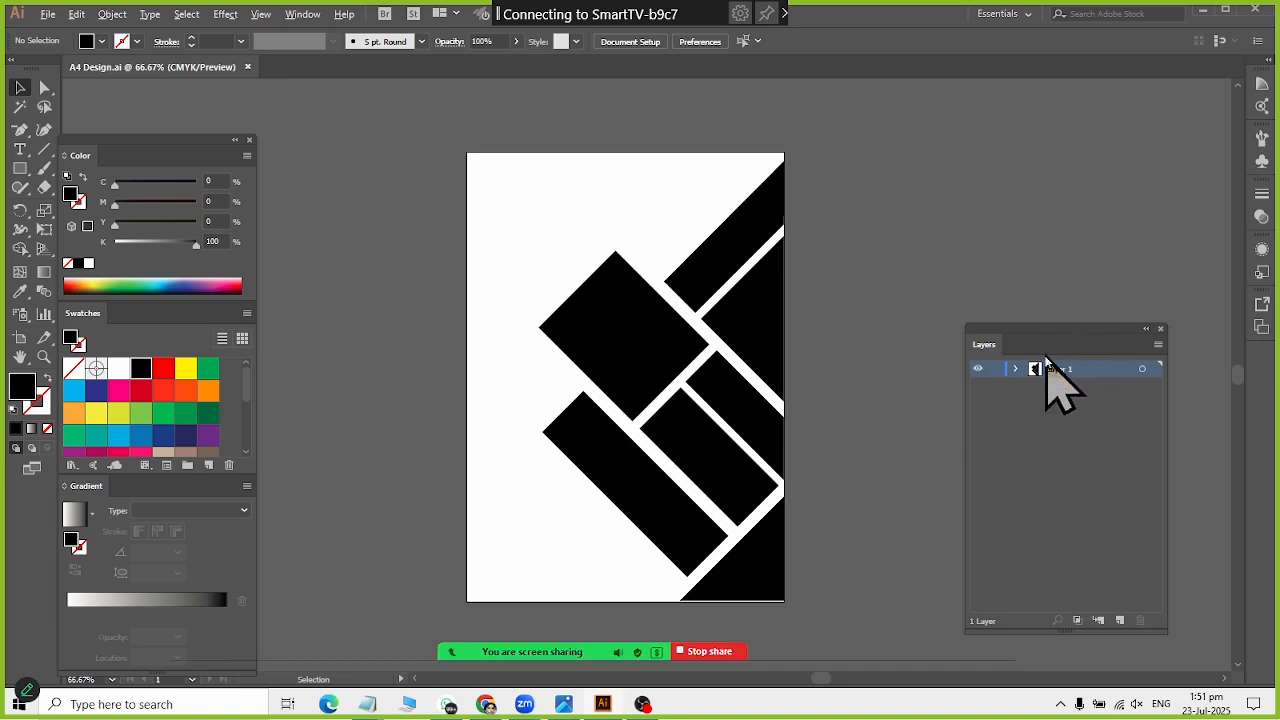
{"action": "left_click", "coordinate": [1015, 370]}
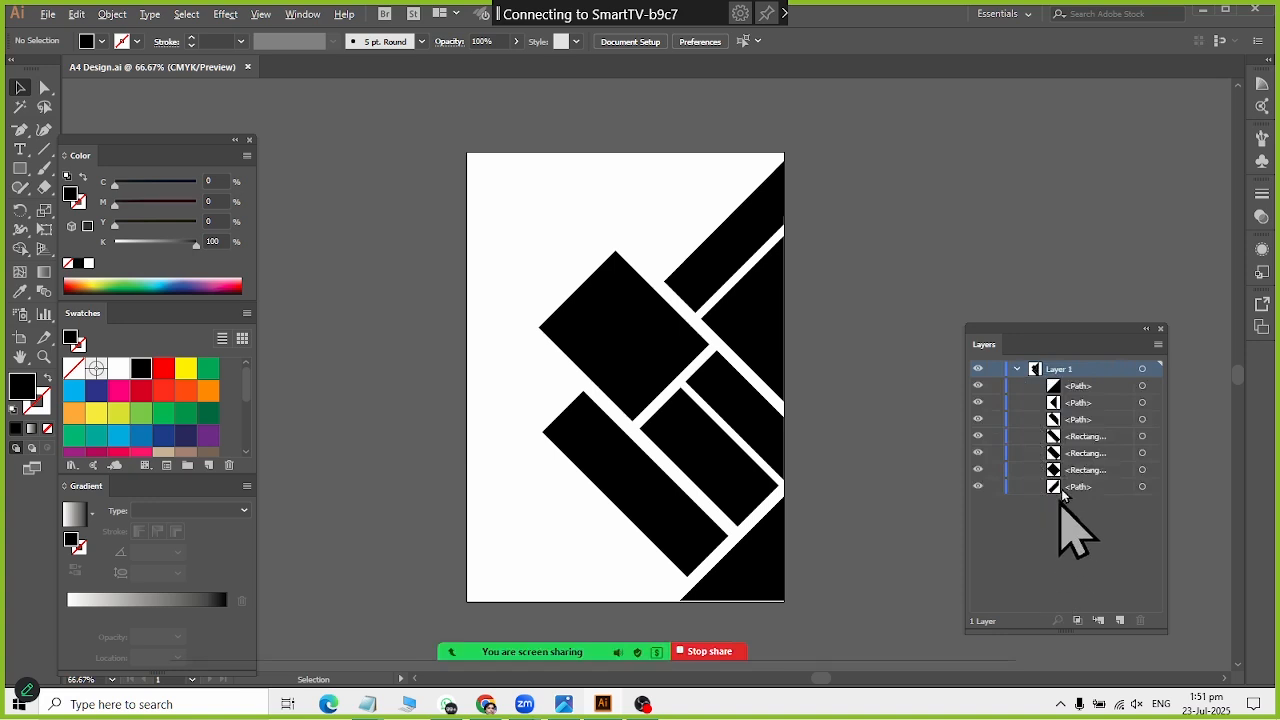
{"action": "left_click", "coordinate": [1016, 369]}
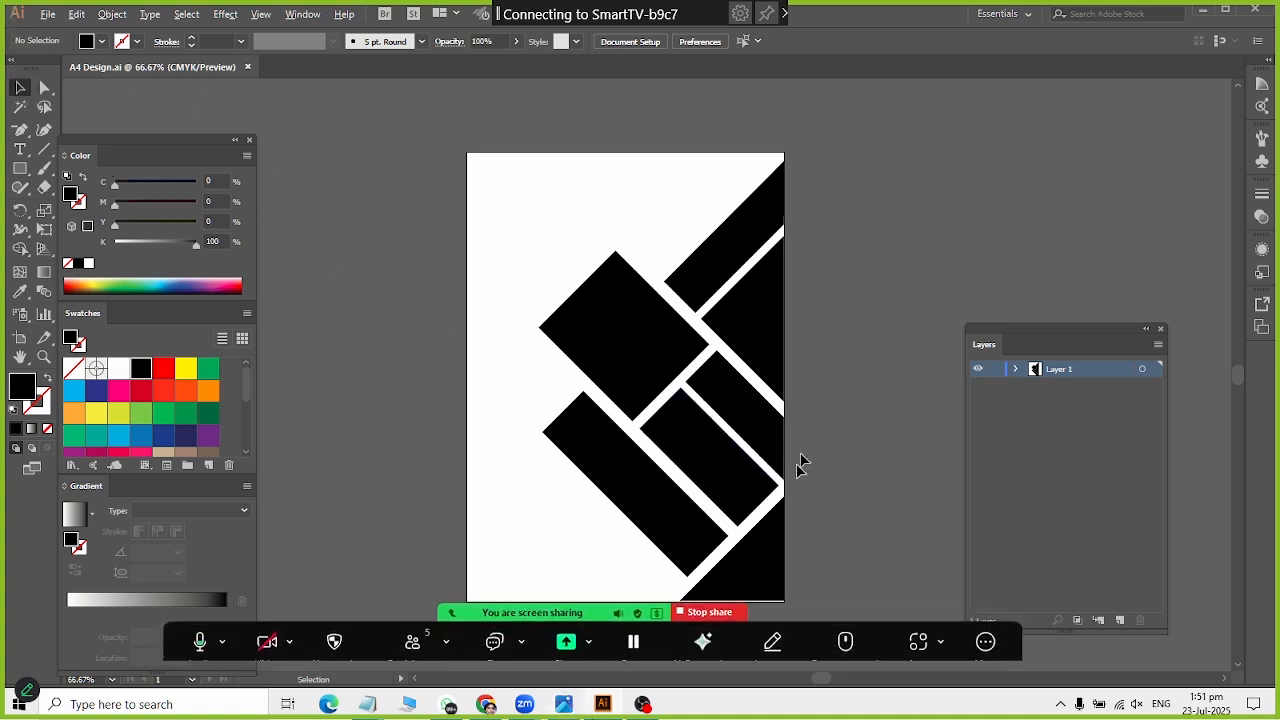
Step: Switch to Chrome and open google.com in a new tab
{"action": "left_click", "coordinate": [486, 704]}
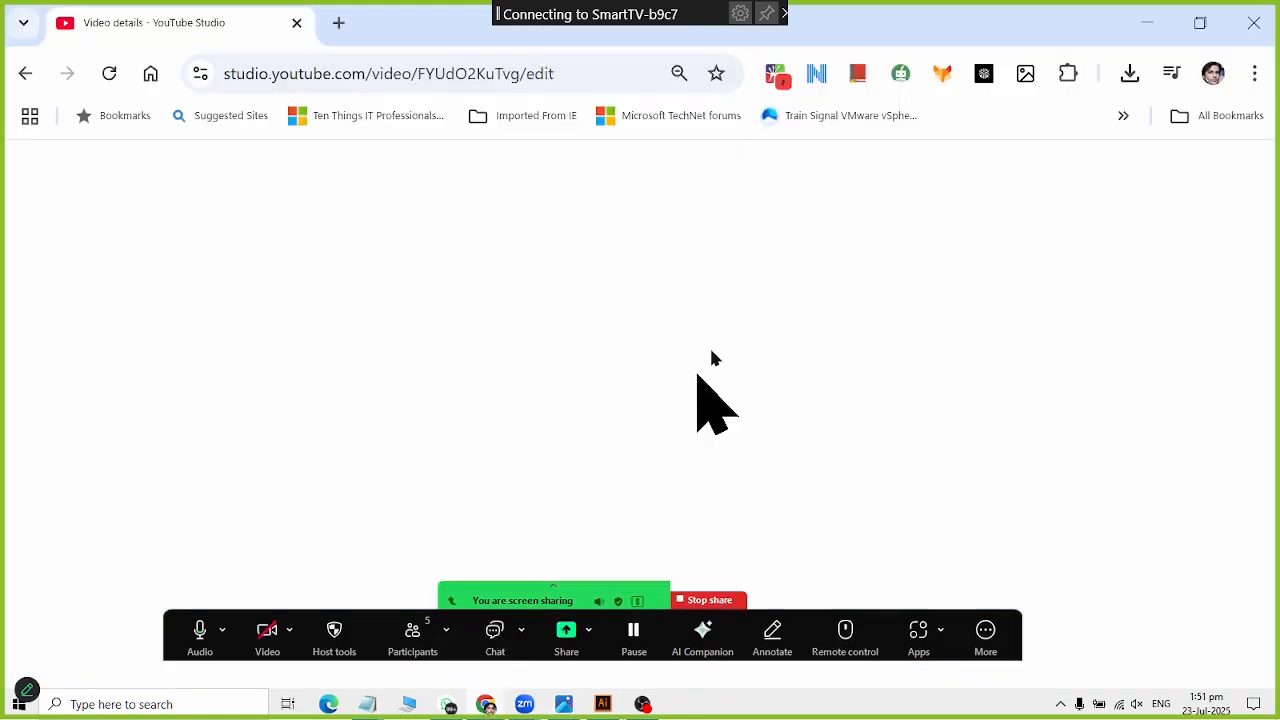
{"action": "left_click", "coordinate": [338, 22]}
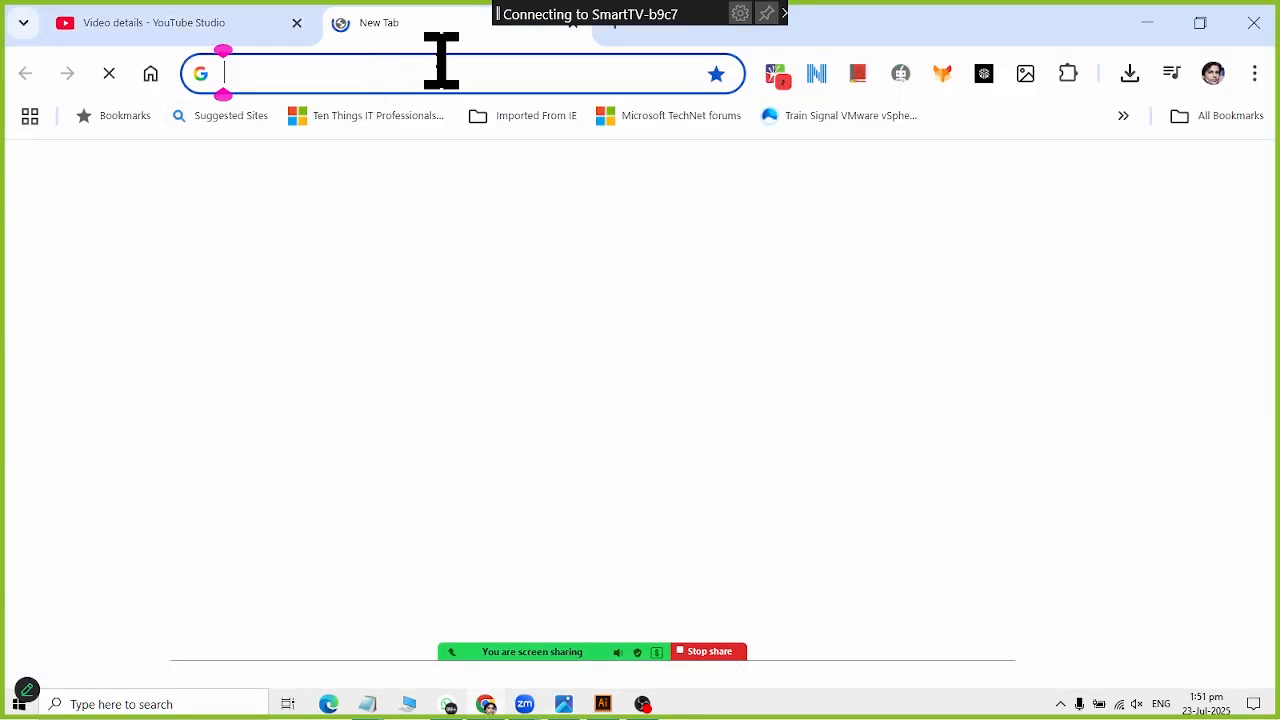
{"action": "type", "text": "google.com"}
{"action": "key", "text": "Return"}
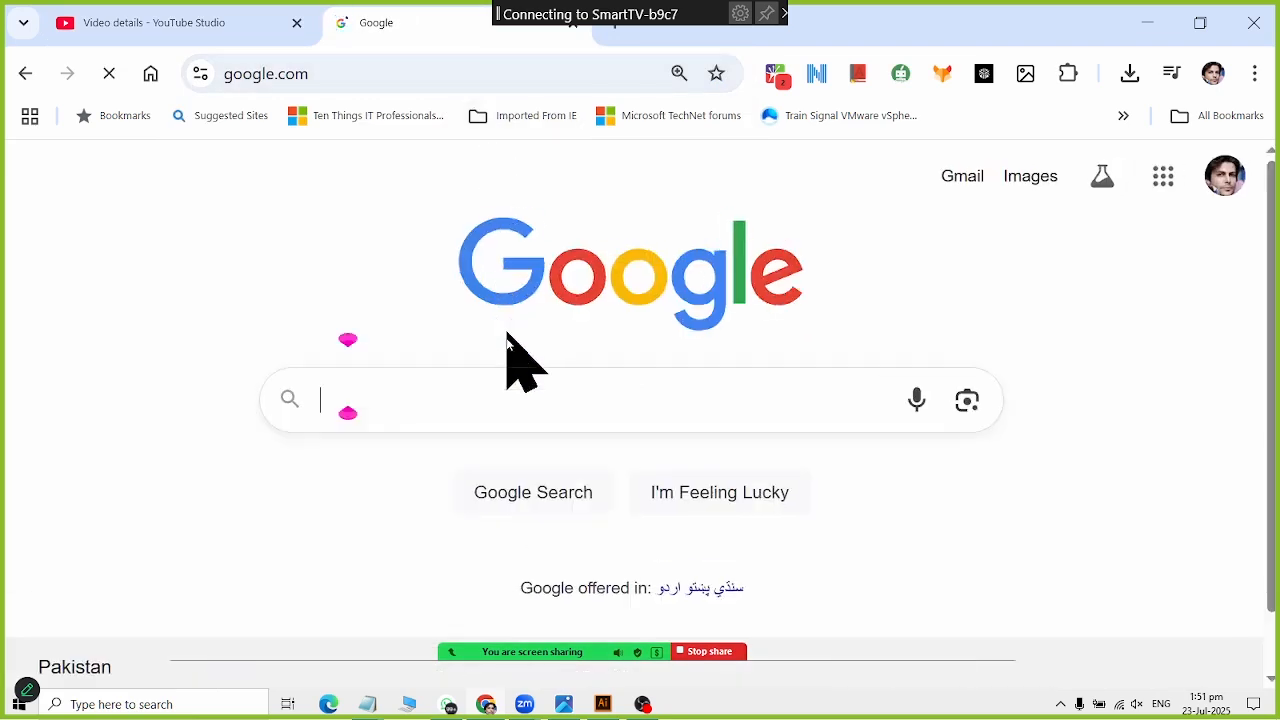
Step: Search Google for "Potrait Building Image HD PNG"
{"action": "left_click", "coordinate": [485, 400]}
{"action": "type", "text": "P"}
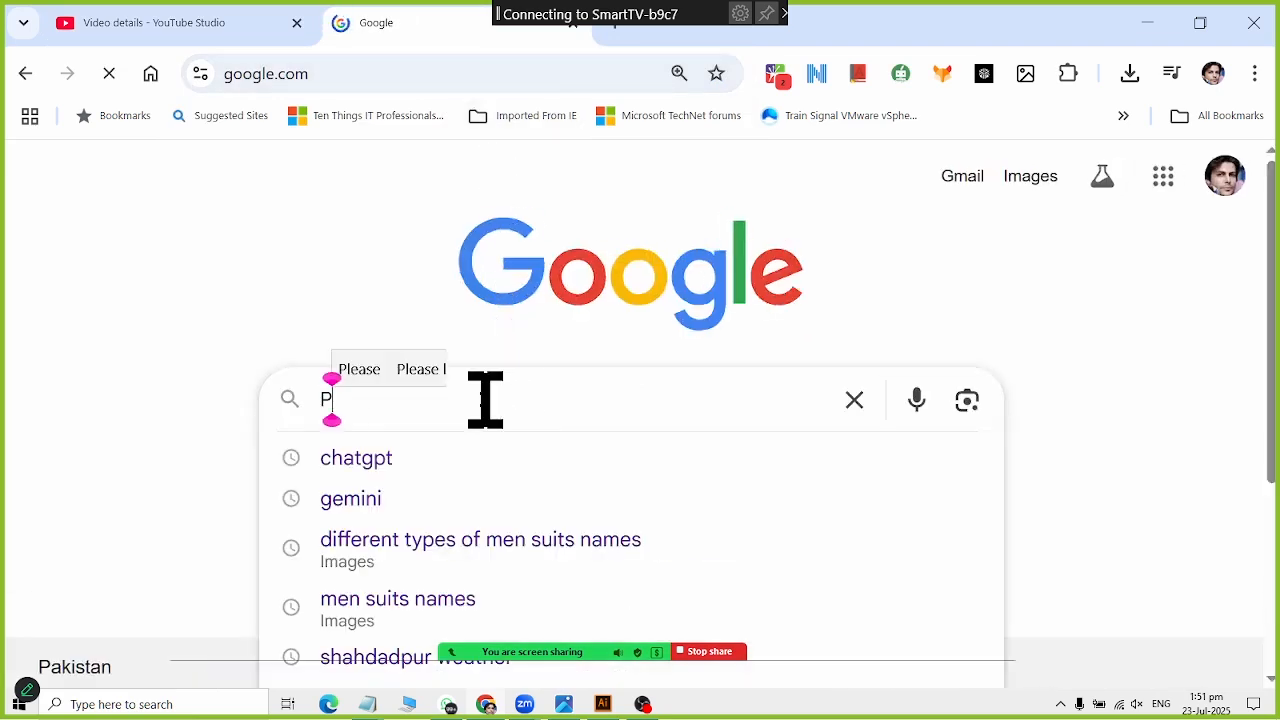
{"action": "type", "text": "otrait"}
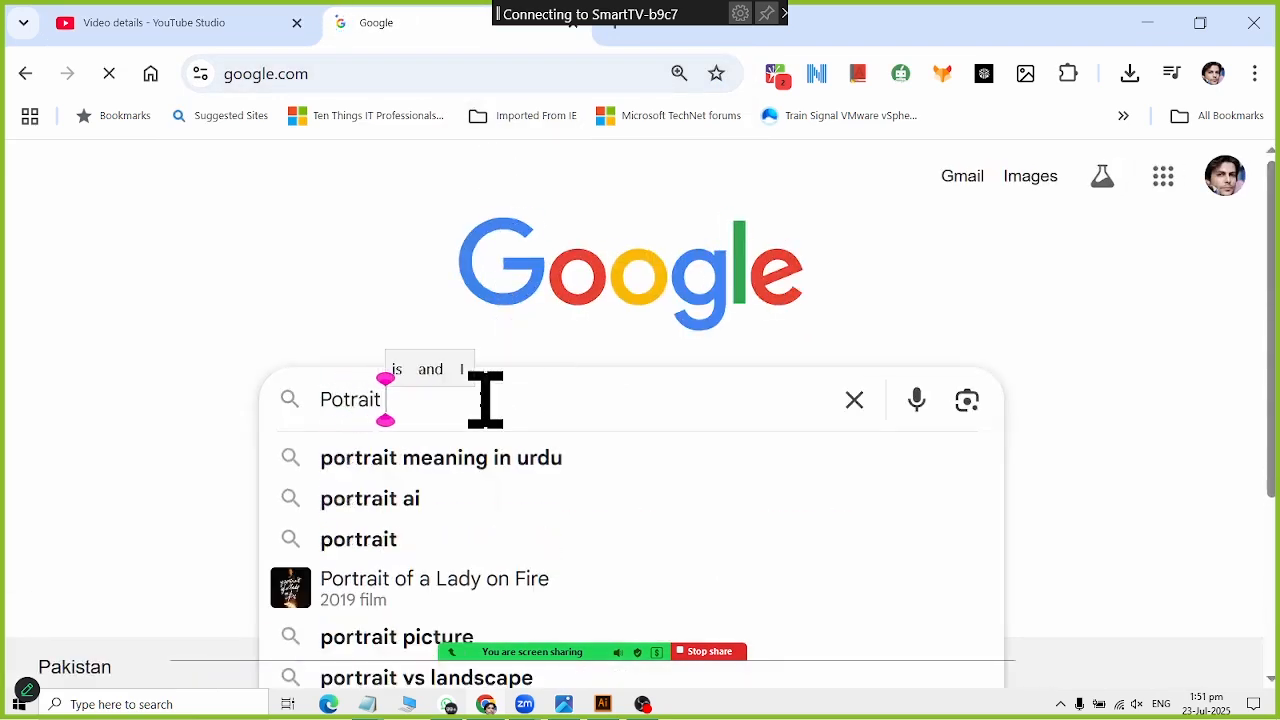
{"action": "type", "text": " Building I"}
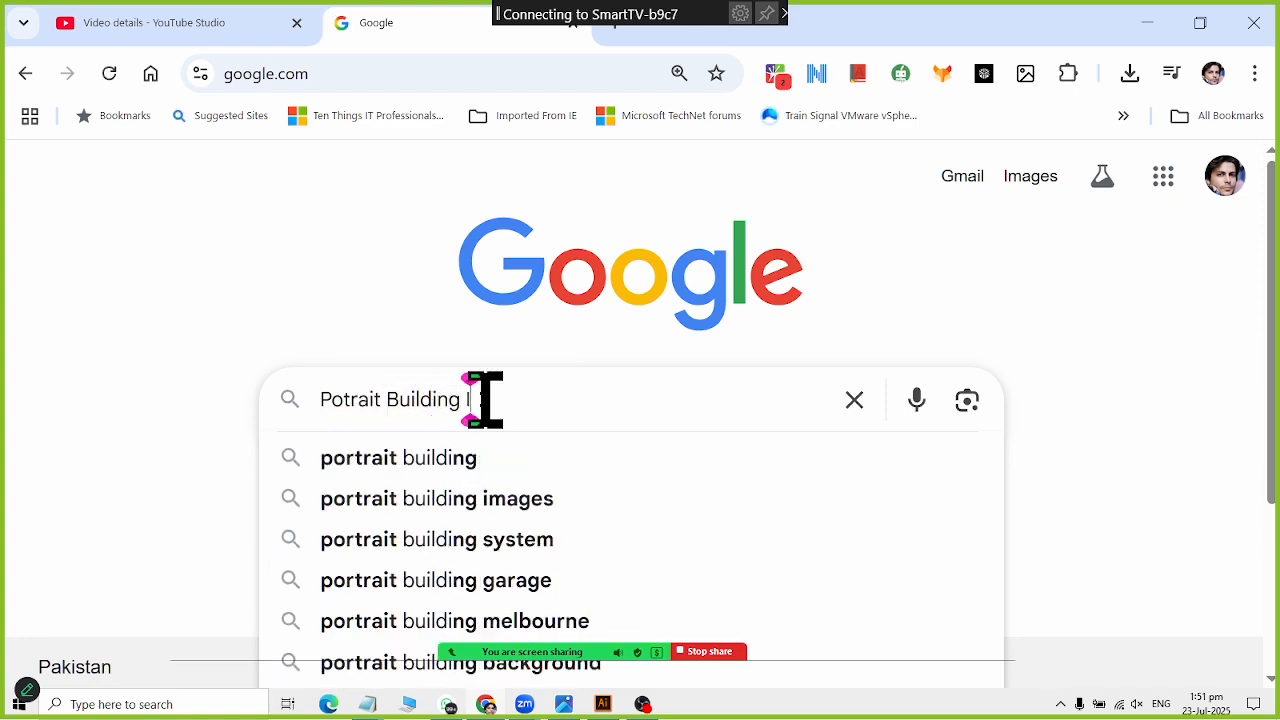
{"action": "type", "text": "mage HD PNG"}
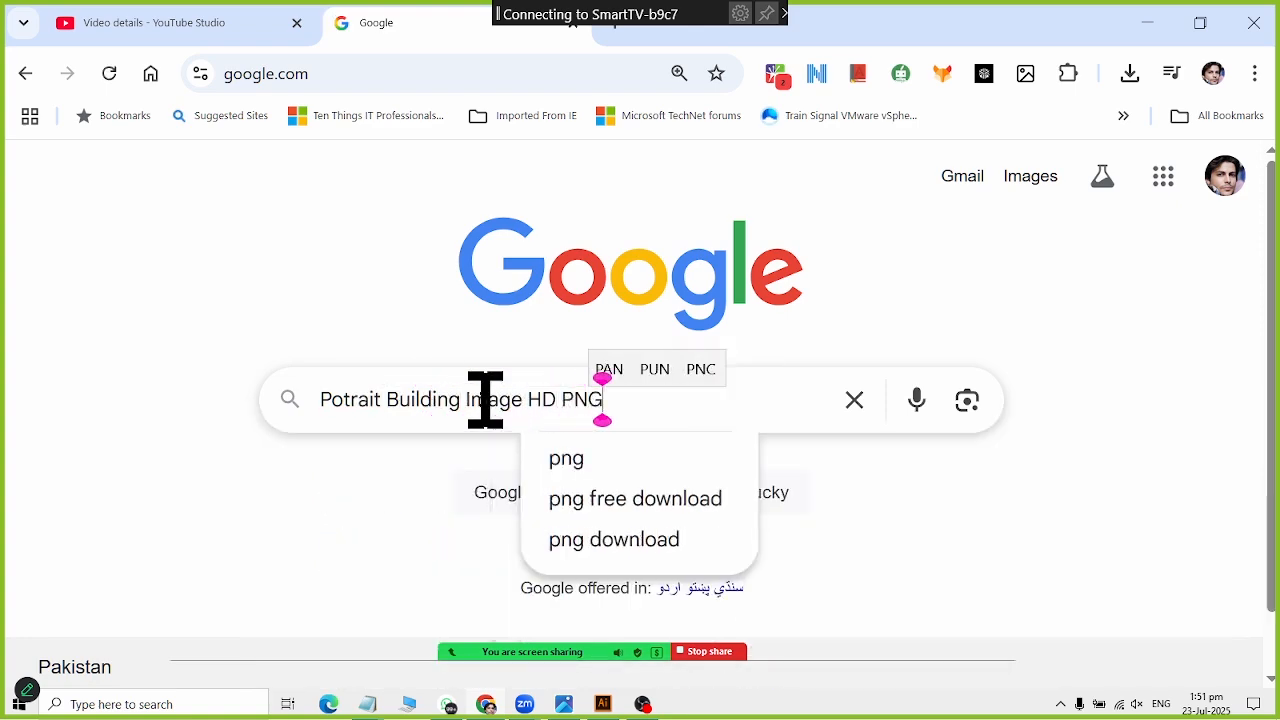
{"action": "key", "text": "Return"}
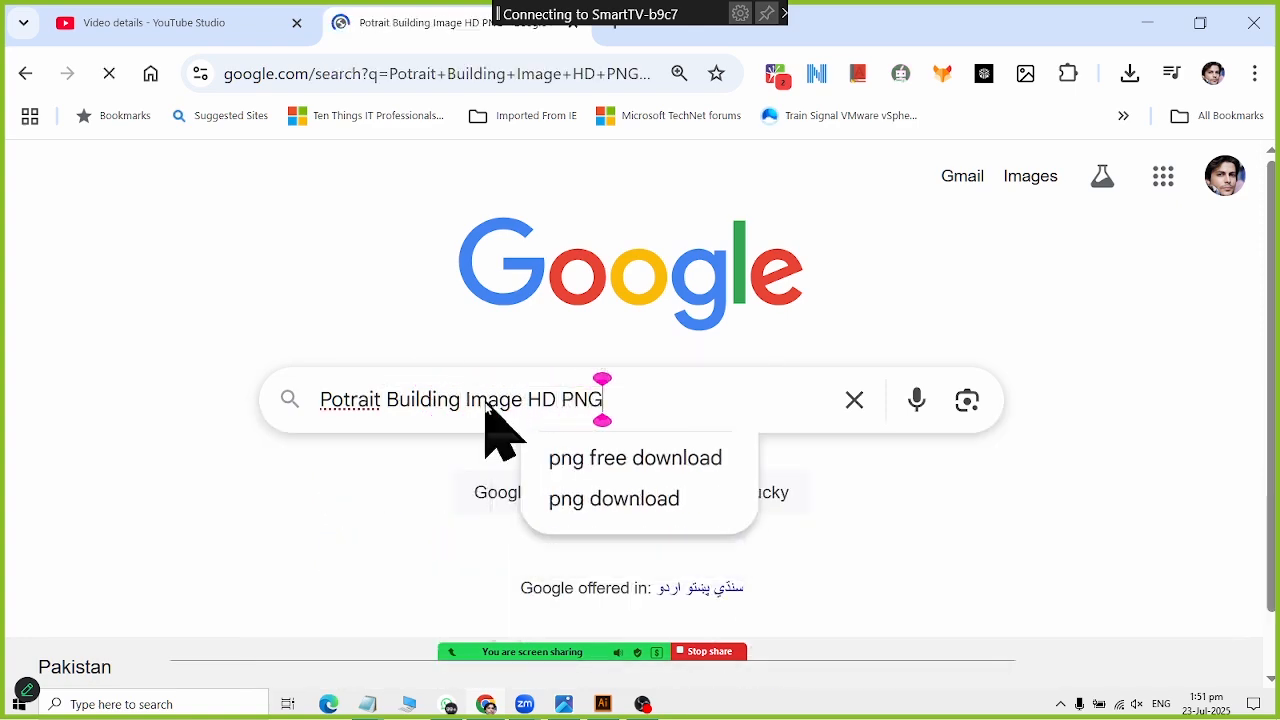
Step: Look through the search results and open the Free Buildings Photos page on Pexels
{"action": "scroll", "coordinate": [503, 429], "scroll_direction": "down", "scroll_amount": 3}
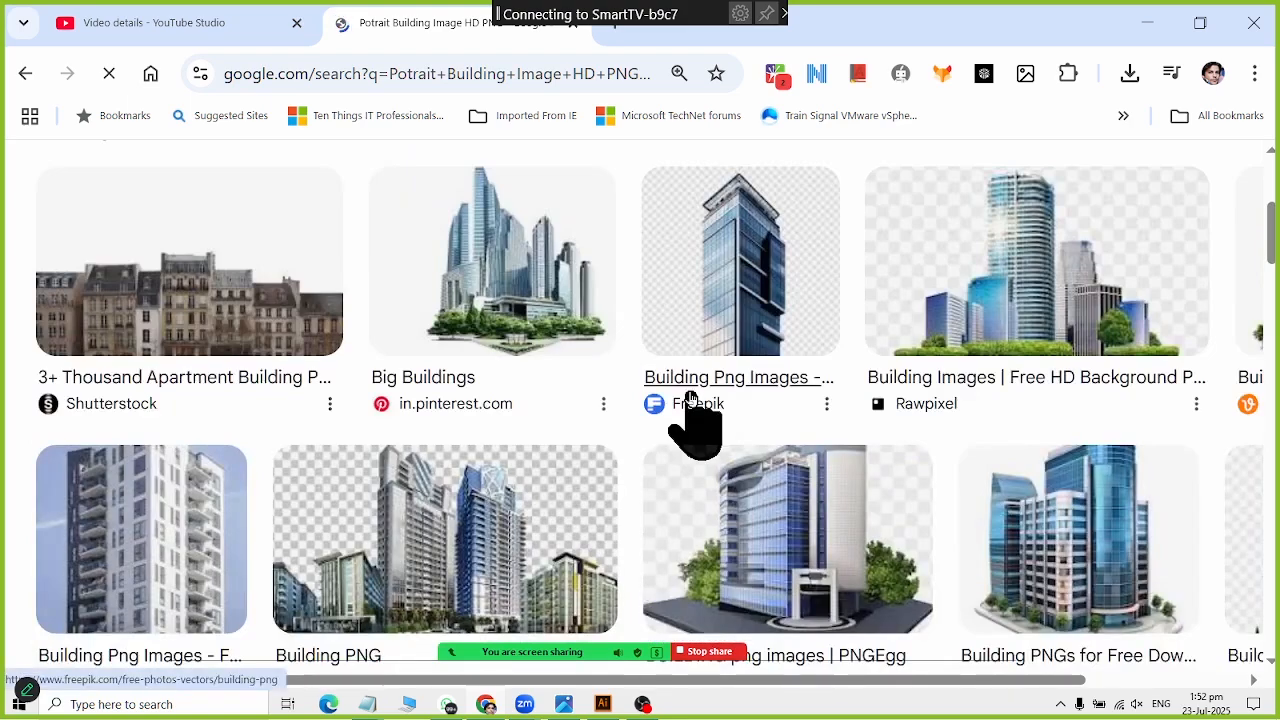
{"action": "scroll", "coordinate": [690, 400], "scroll_direction": "down", "scroll_amount": 5}
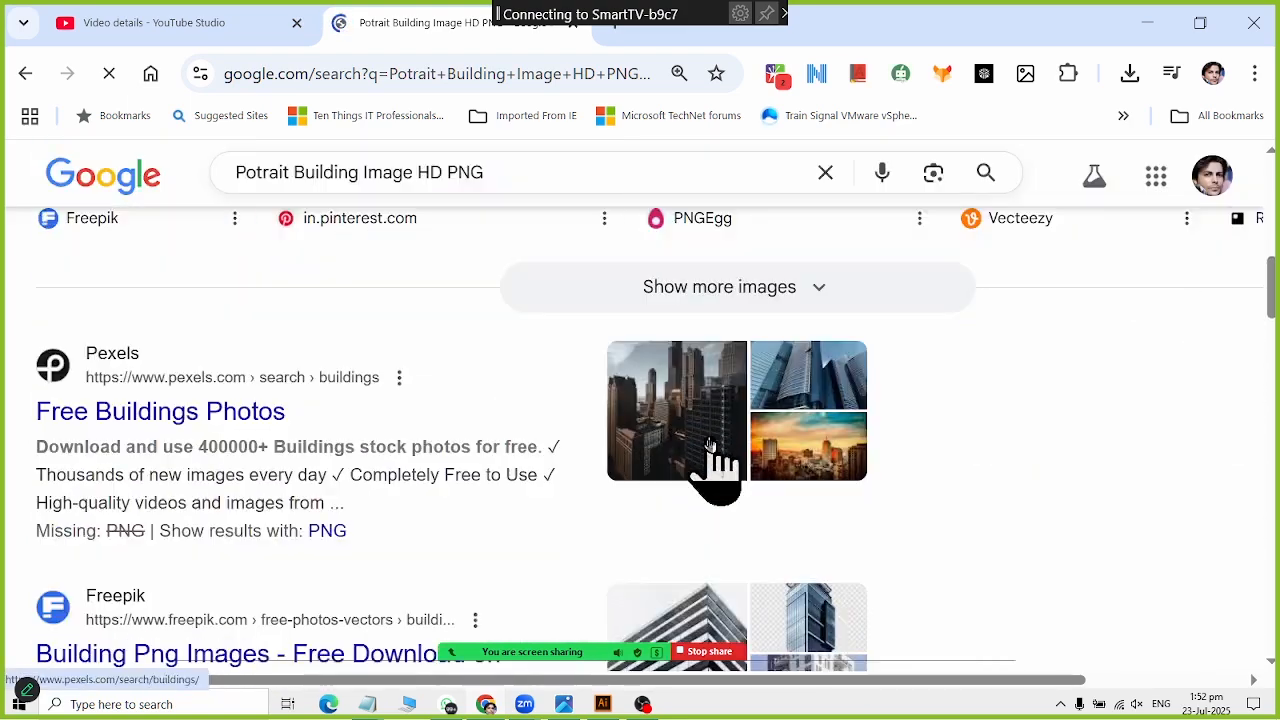
{"action": "left_click", "coordinate": [705, 430]}
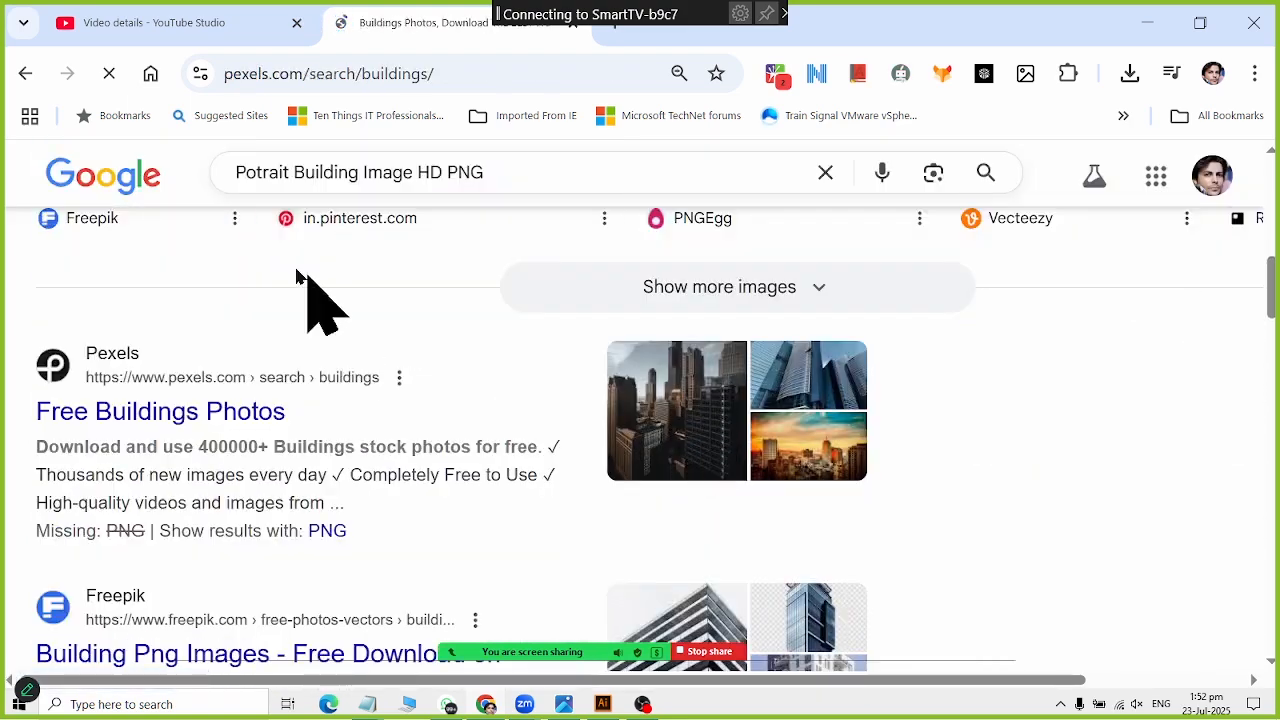
Step: Browse the Pexels building photos and open the dark portrait skyline photo of the Sears Tower
{"action": "scroll", "coordinate": [480, 366], "scroll_direction": "down", "scroll_amount": 3}
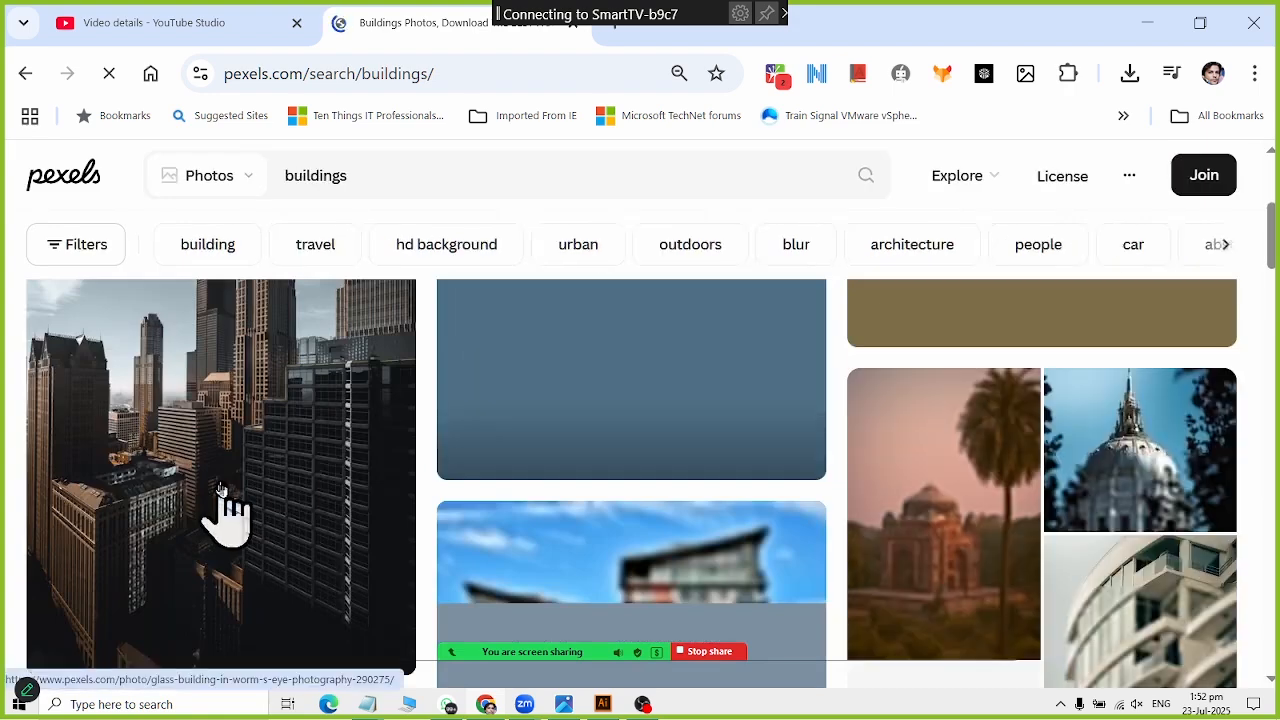
{"action": "scroll", "coordinate": [222, 490], "scroll_direction": "down", "scroll_amount": 2}
{"action": "scroll", "coordinate": [286, 371], "scroll_direction": "down", "scroll_amount": 10}
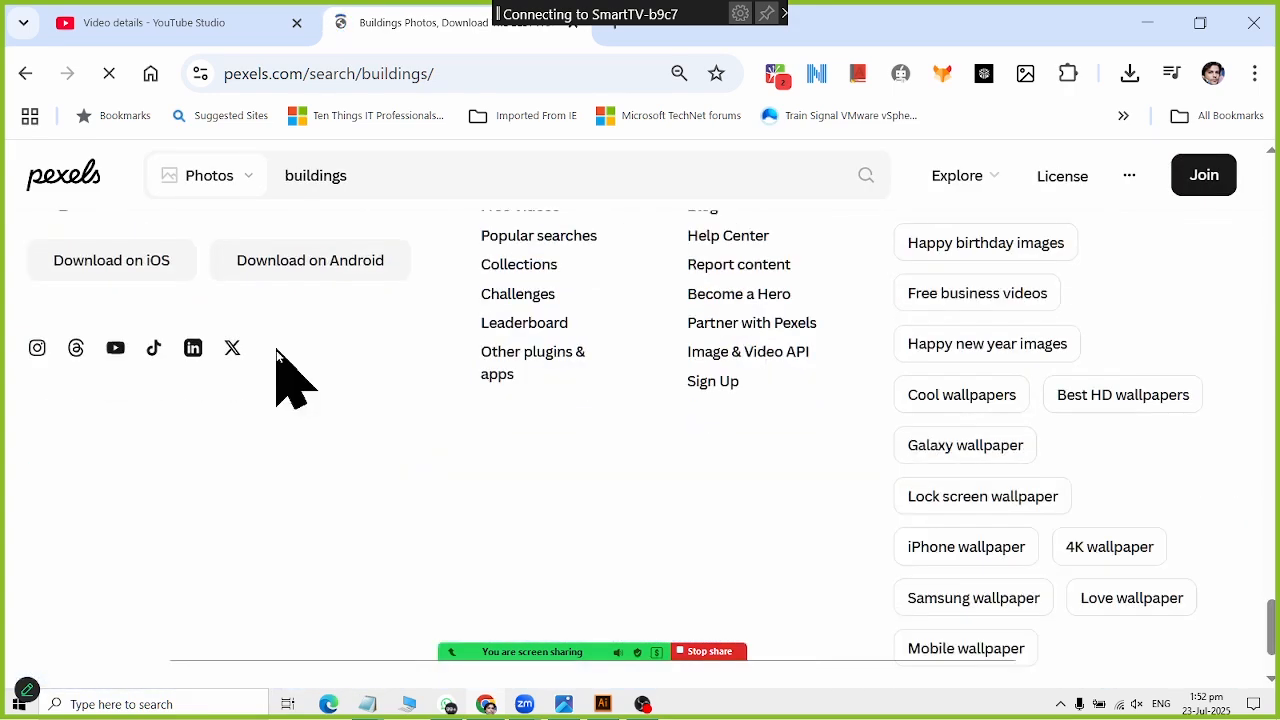
{"action": "scroll", "coordinate": [316, 449], "scroll_direction": "up", "scroll_amount": 8}
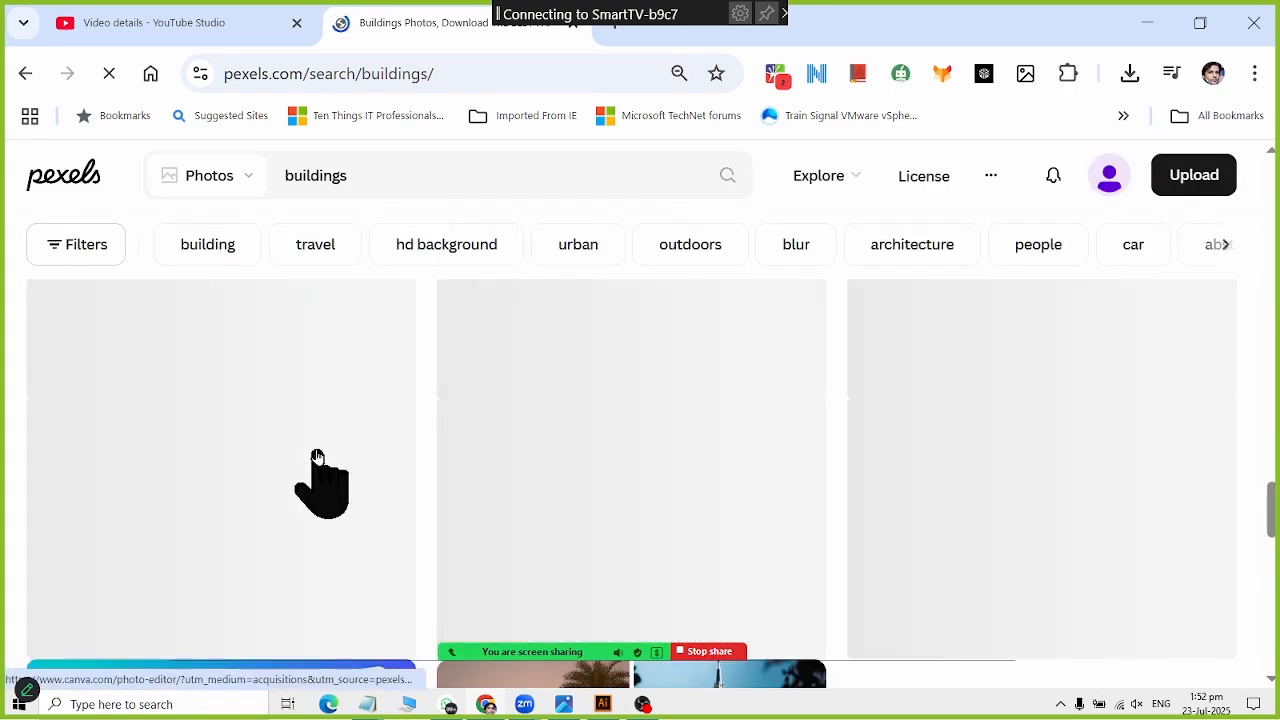
{"action": "scroll", "coordinate": [310, 458], "scroll_direction": "up", "scroll_amount": 5}
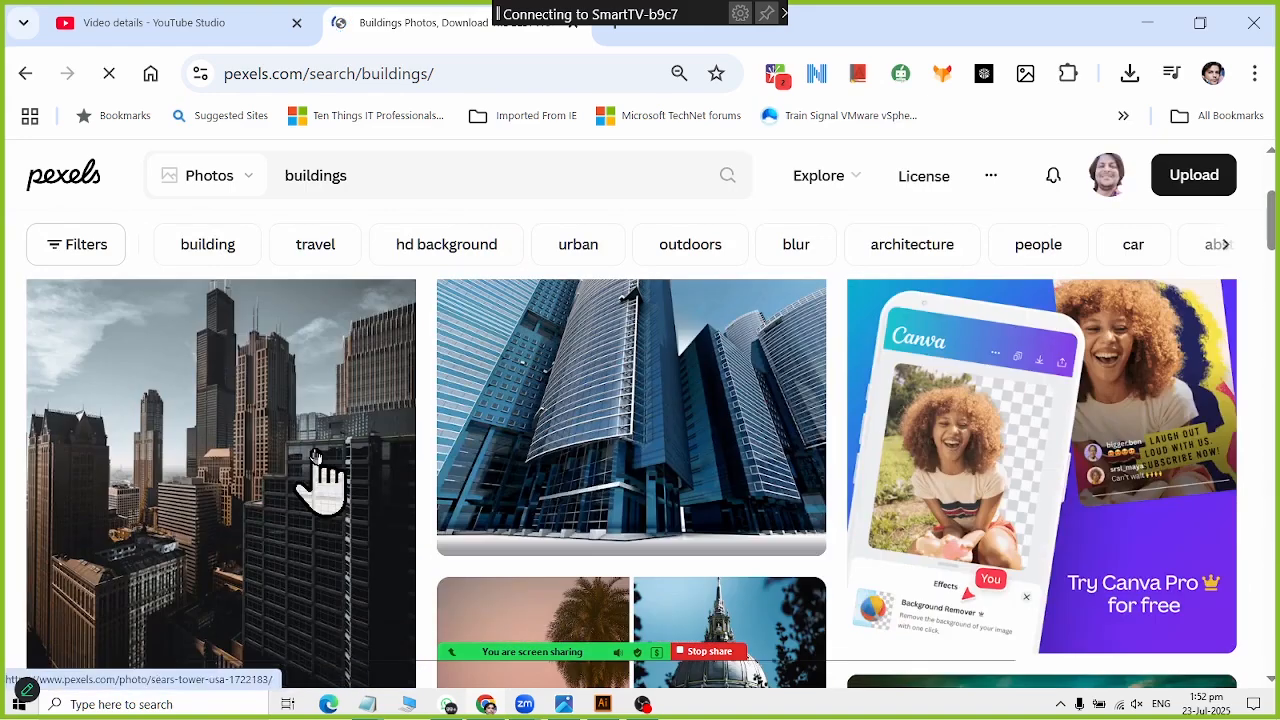
{"action": "left_click", "coordinate": [278, 510]}
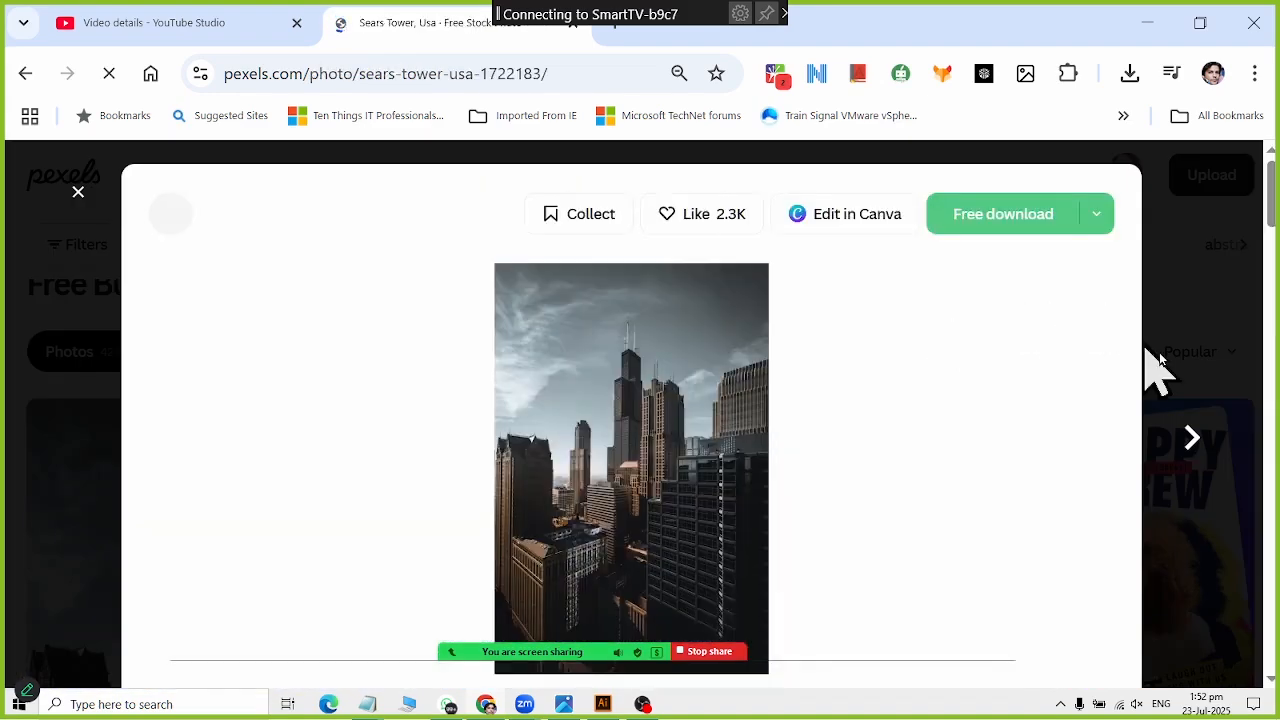
Step: Download the Sears Tower photo in the Large 1920x2880 size and check it in the browser's downloads list
{"action": "left_click", "coordinate": [1096, 214]}
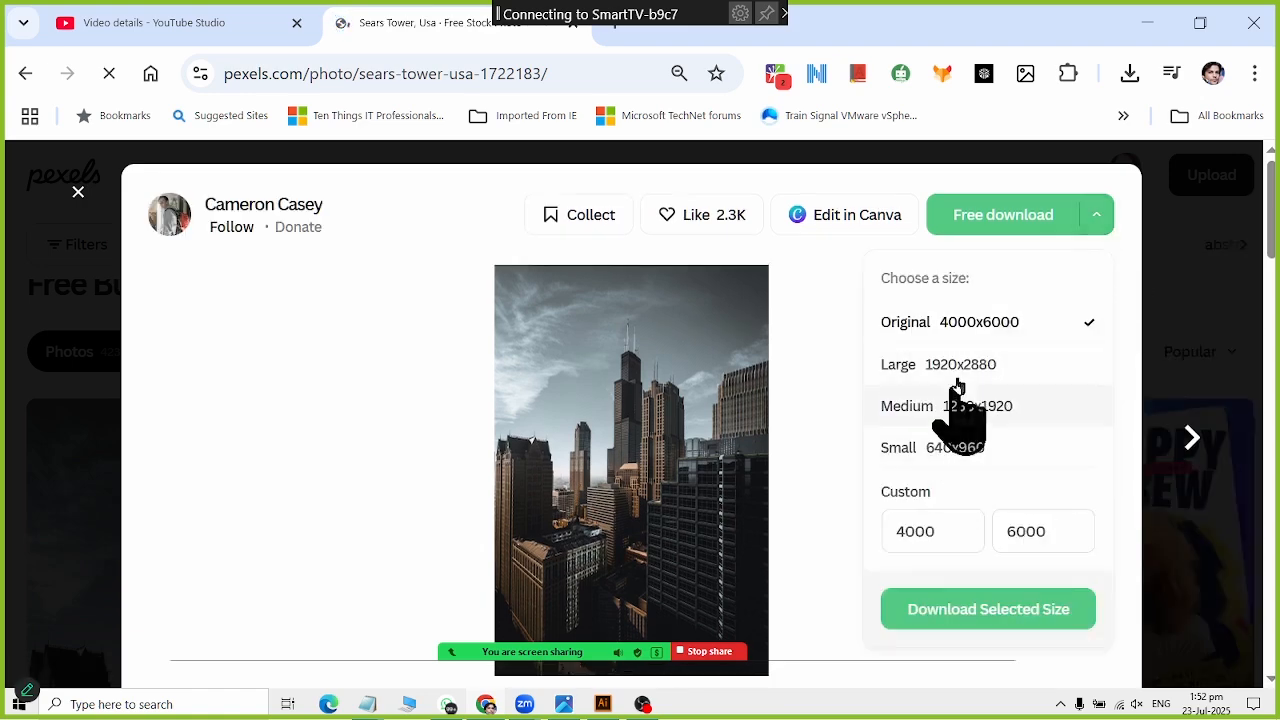
{"action": "left_click", "coordinate": [895, 366]}
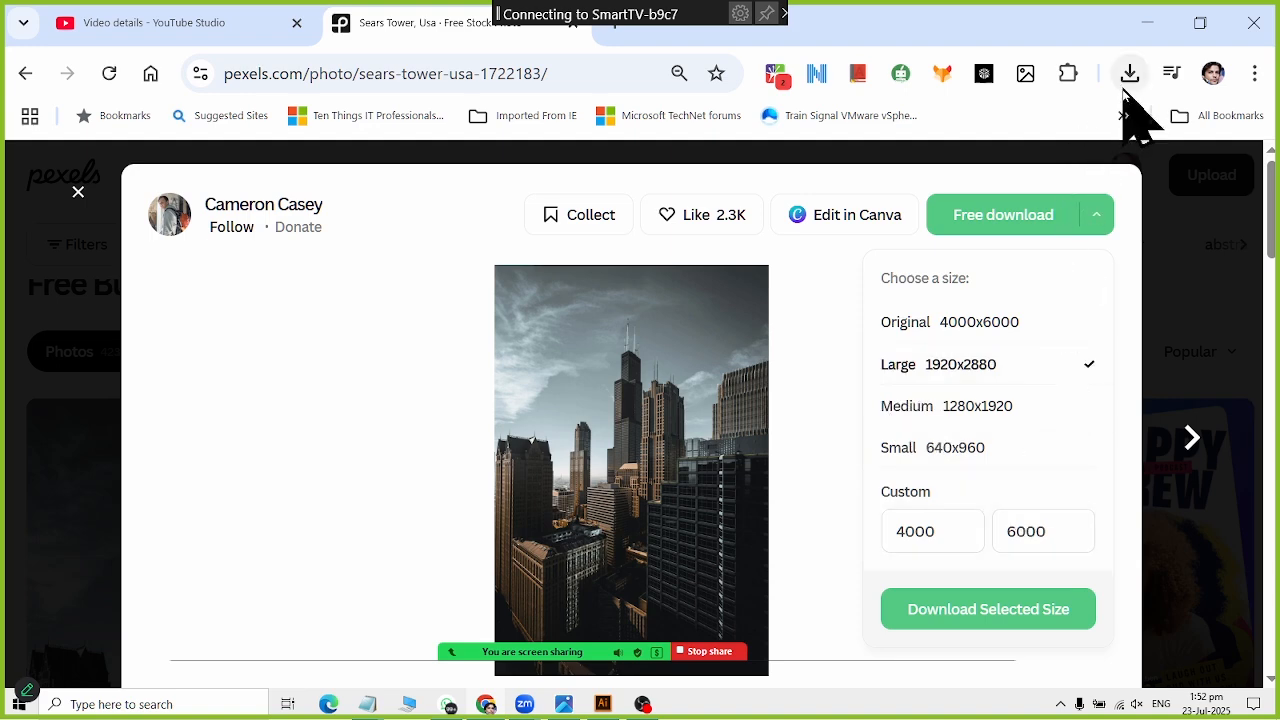
{"action": "left_click", "coordinate": [1042, 610]}
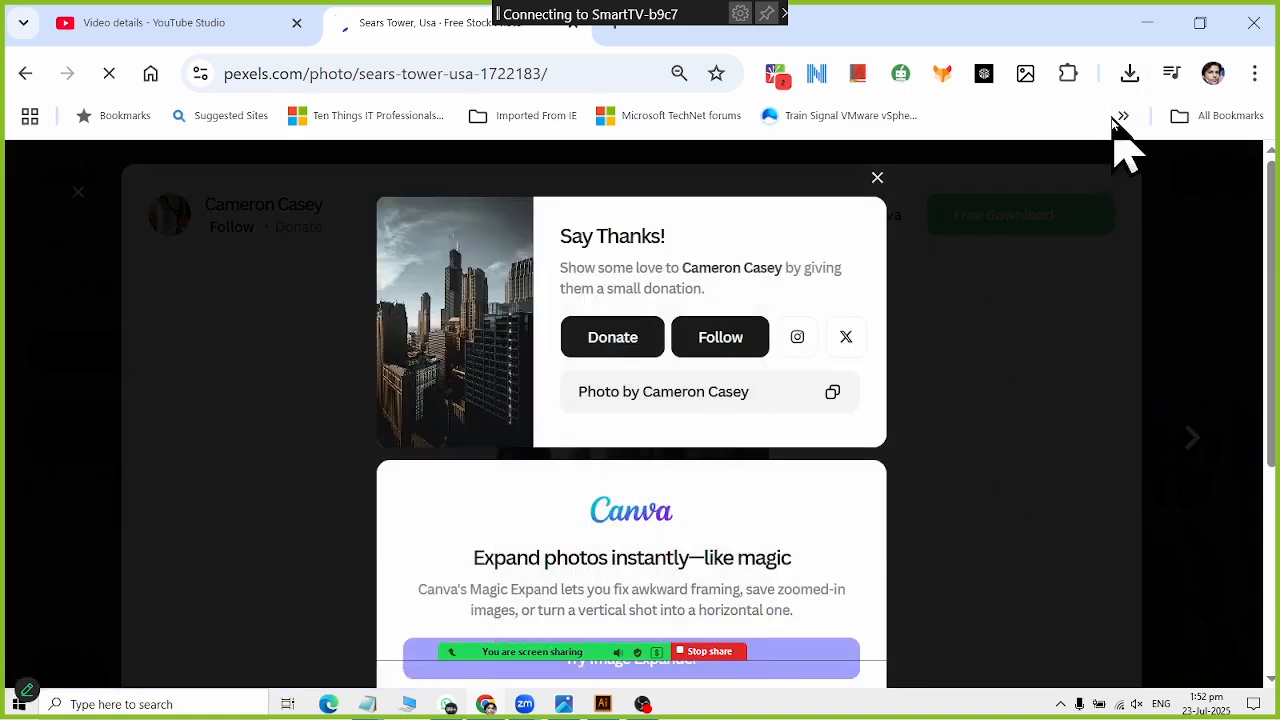
{"action": "left_click", "coordinate": [1121, 89]}
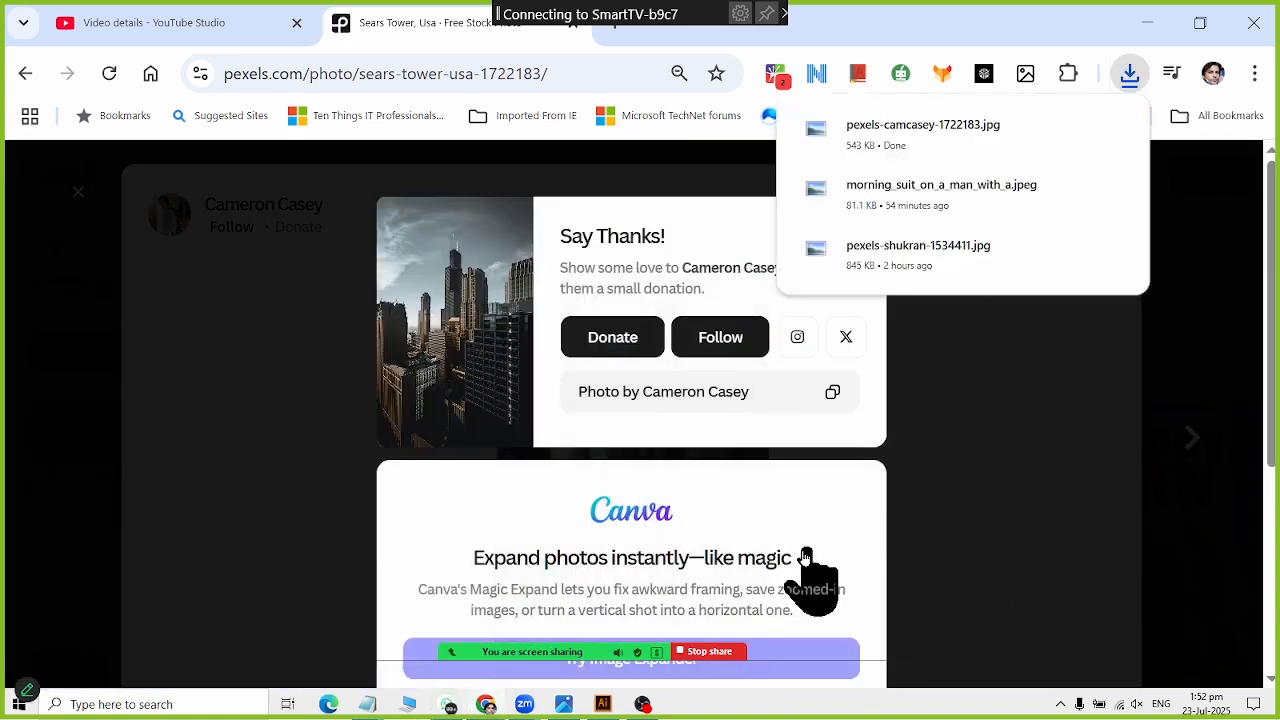
Step: Switch to Illustrator and place pexels-camcasey-1722183.jpg from the Downloads folder into the A4 document at full size
{"action": "left_click", "coordinate": [603, 705]}
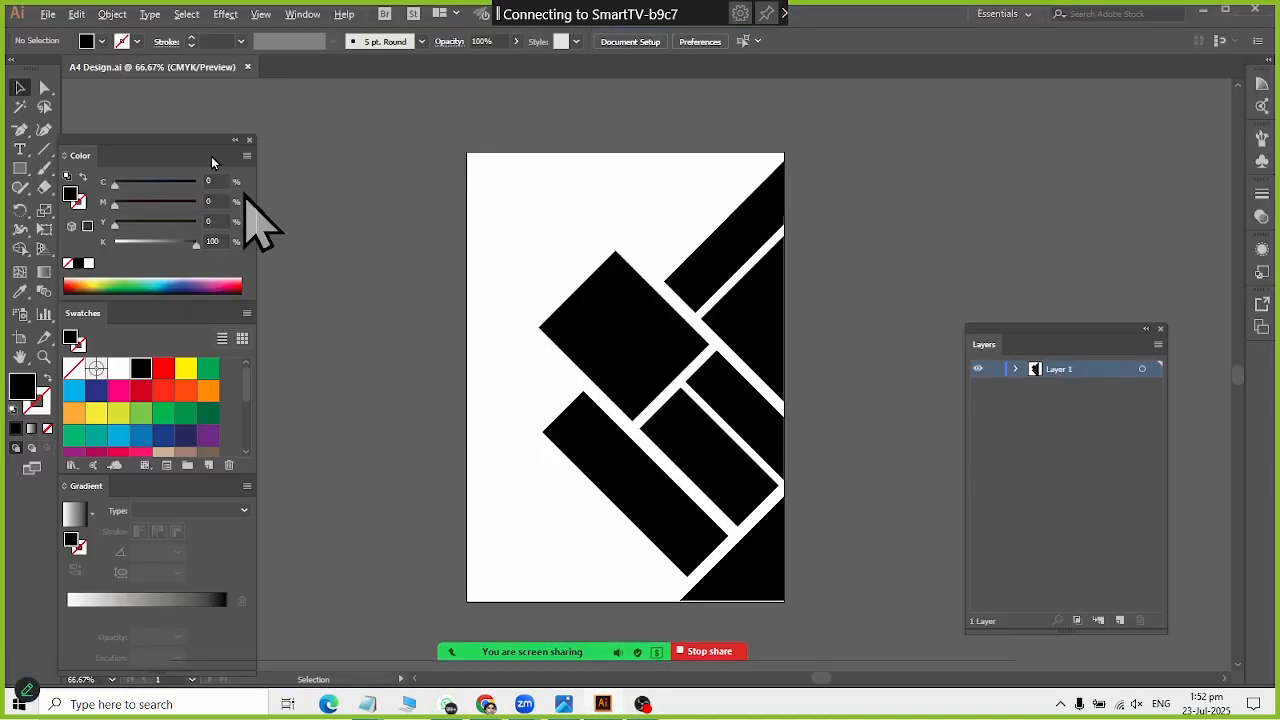
{"action": "left_click", "coordinate": [47, 14]}
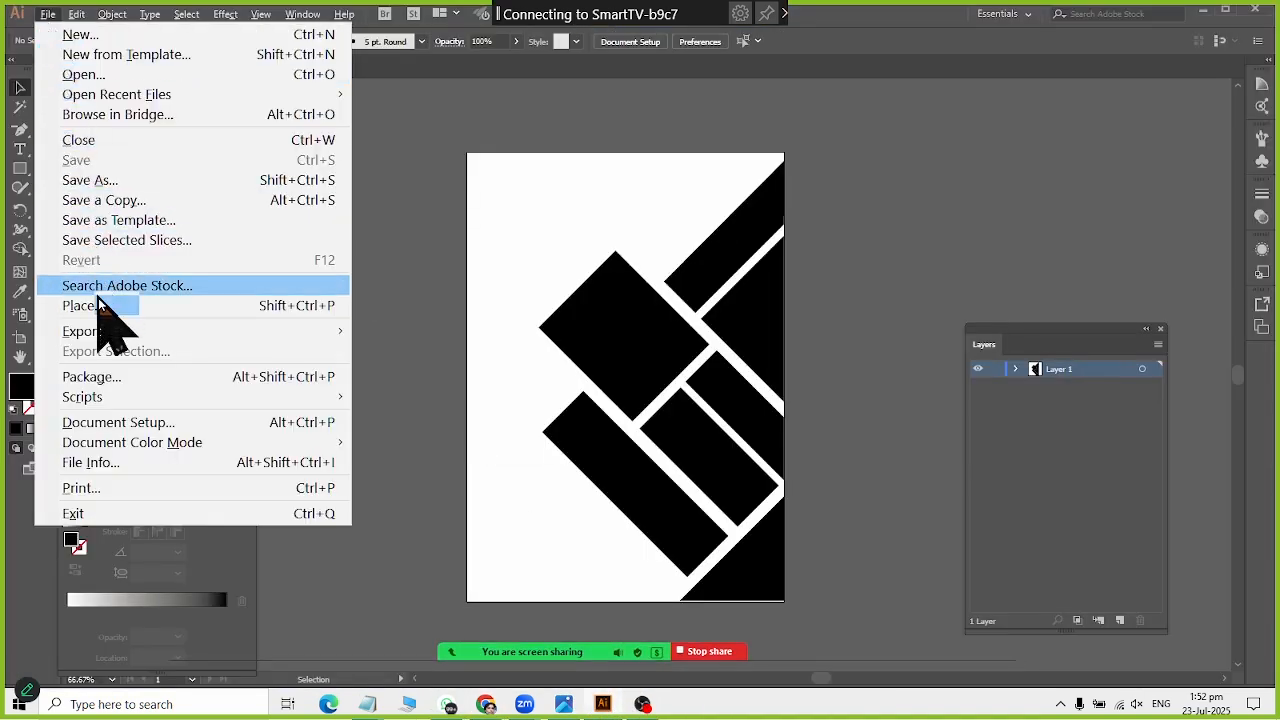
{"action": "left_click", "coordinate": [98, 305]}
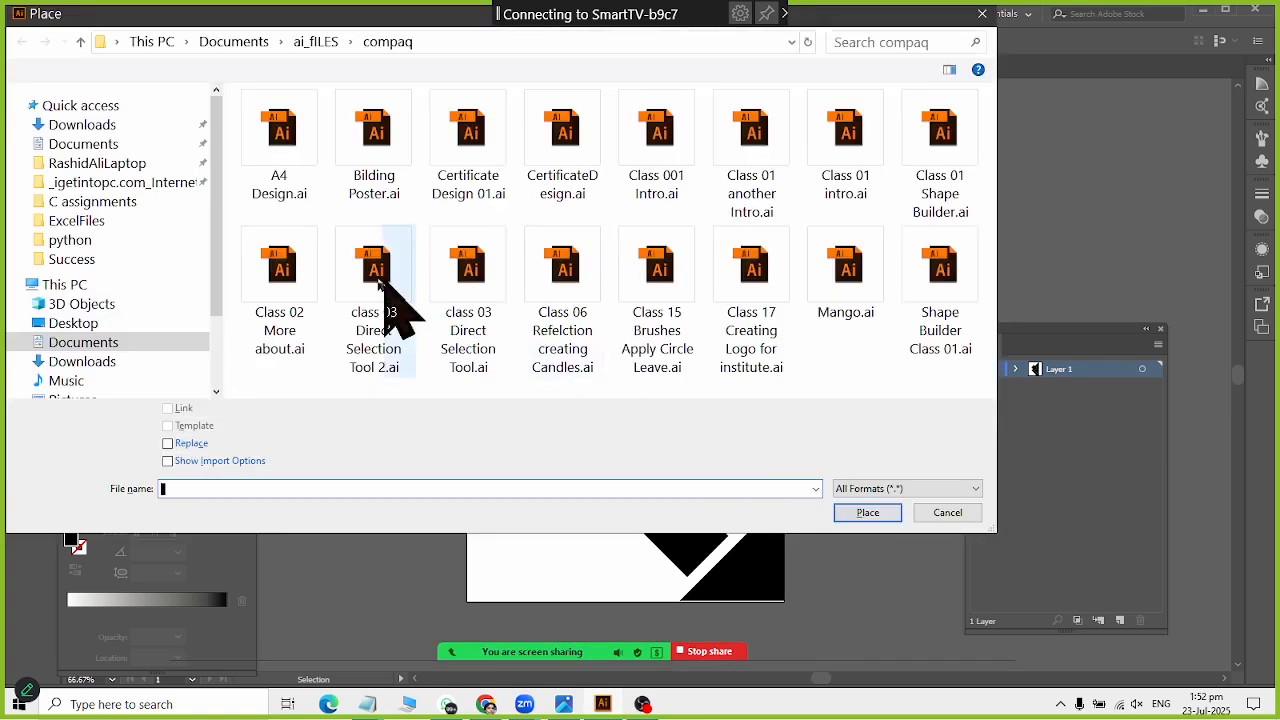
{"action": "left_click", "coordinate": [92, 125]}
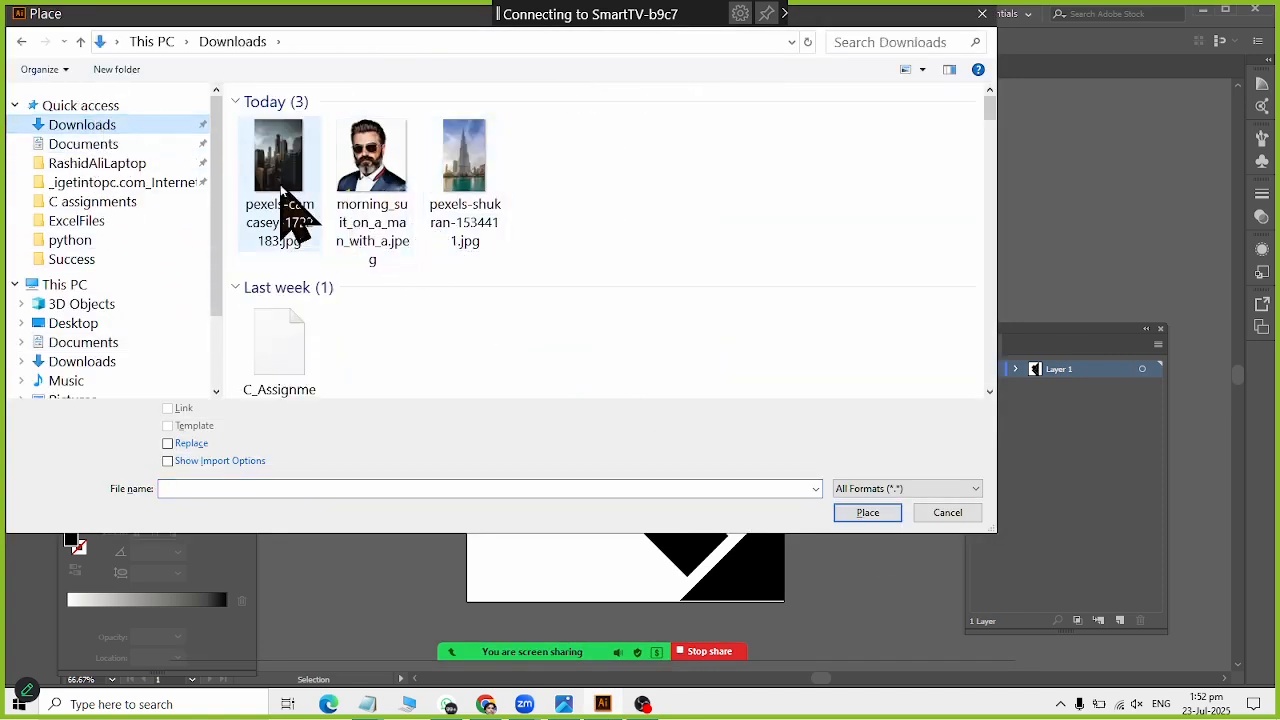
{"action": "double_click", "coordinate": [281, 188]}
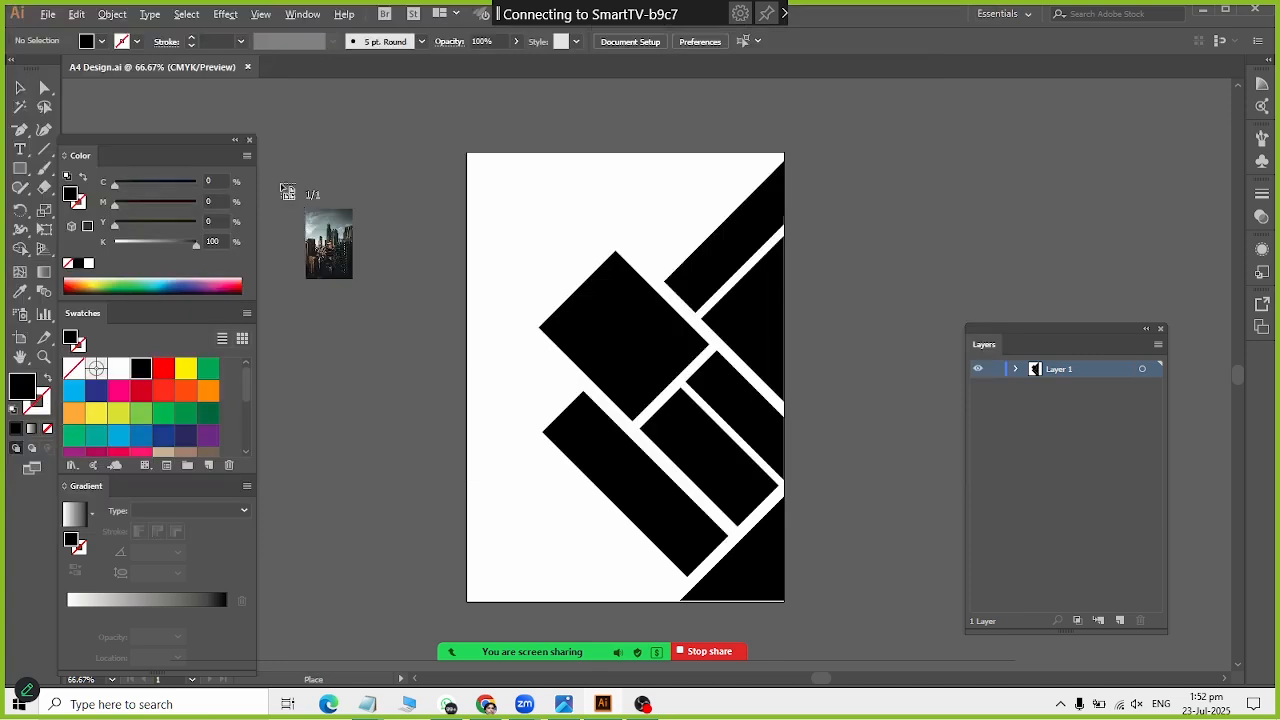
{"action": "left_click", "coordinate": [280, 183]}
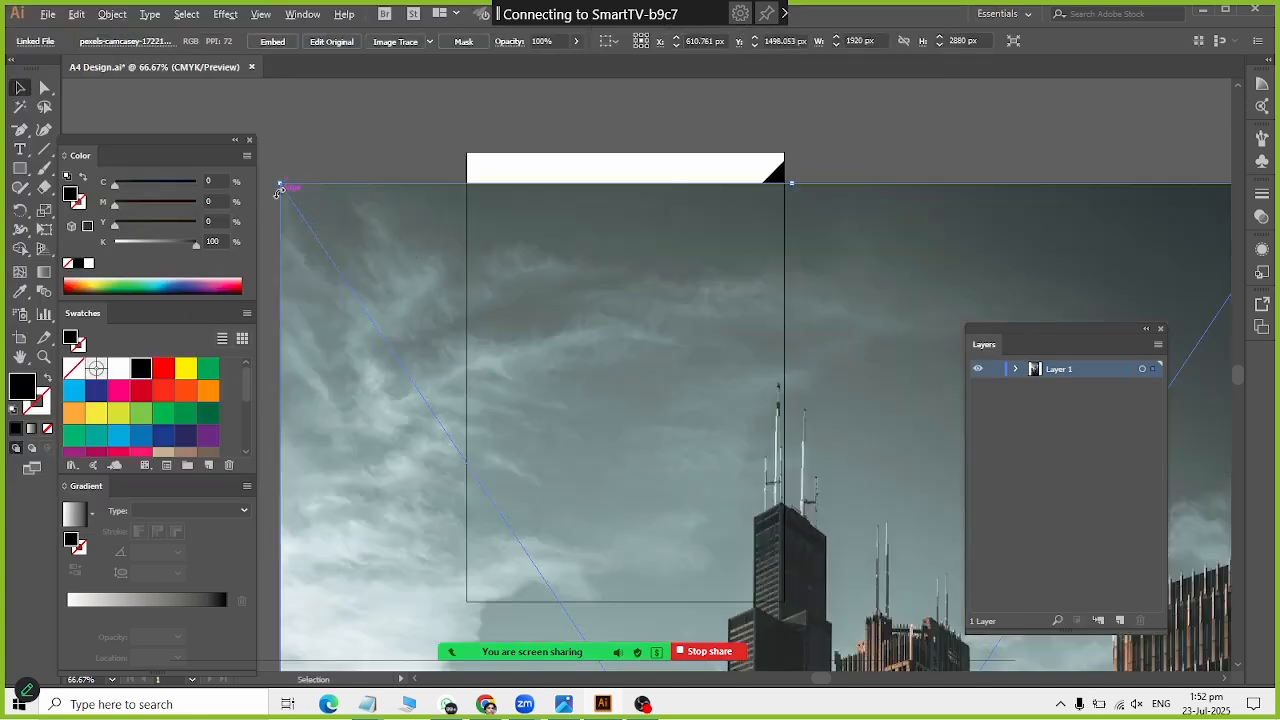
Step: Scale the placed photo down to about 580 × 869 px and align its upper edge with the top of the A4 page
{"action": "left_click_drag", "start_coordinate": [283, 186], "coordinate": [511, 222]}
{"action": "left_click_drag", "start_coordinate": [393, 168], "coordinate": [483, 305]}
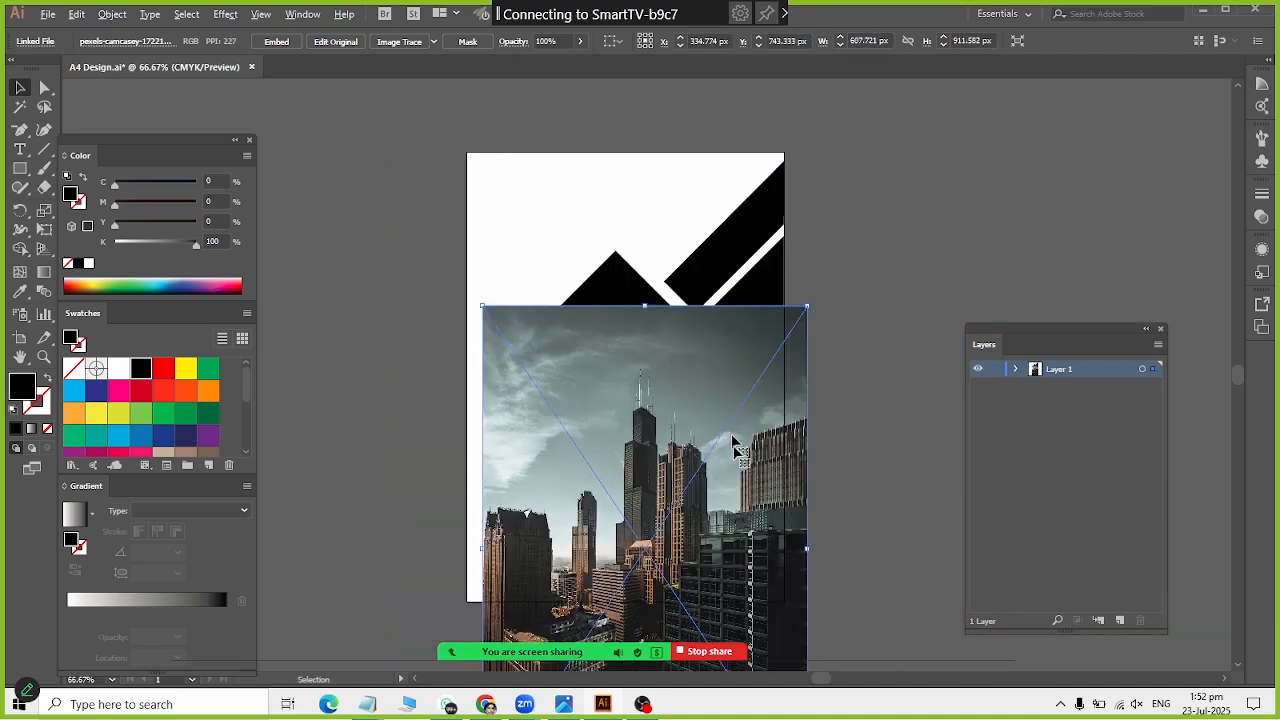
{"action": "left_click_drag", "start_coordinate": [734, 443], "coordinate": [716, 312]}
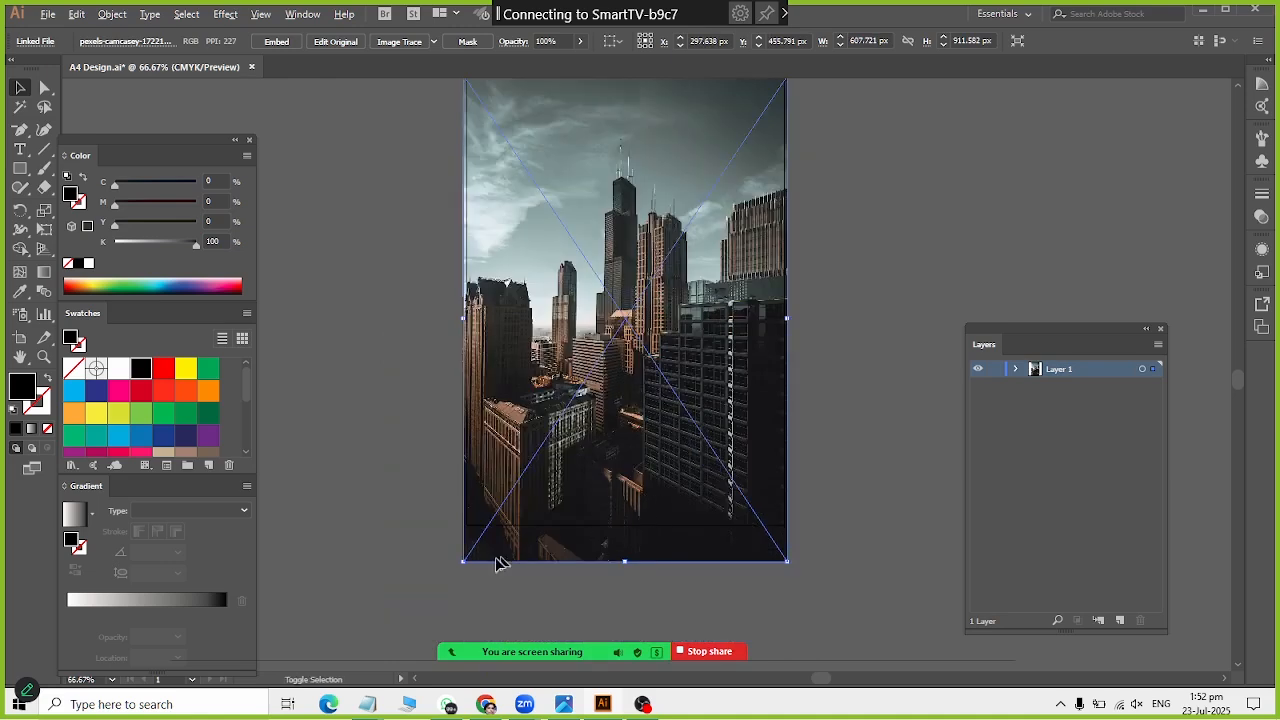
{"action": "left_click_drag", "start_coordinate": [463, 561], "coordinate": [470, 549]}
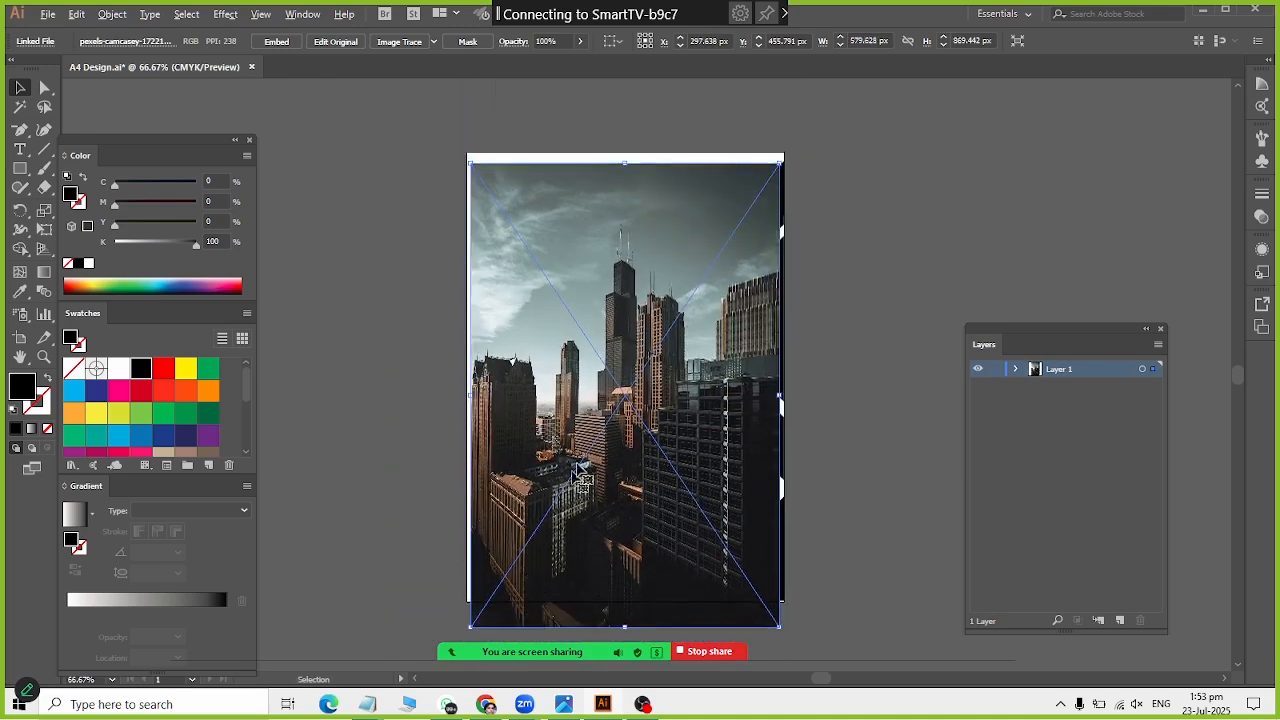
{"action": "mouse_move", "coordinate": [590, 478]}
{"action": "left_mouse_down"}
{"action": "mouse_move", "coordinate": [590, 452]}
{"action": "mouse_move", "coordinate": [610, 468]}
{"action": "mouse_move", "coordinate": [593, 465]}
{"action": "left_mouse_up"}
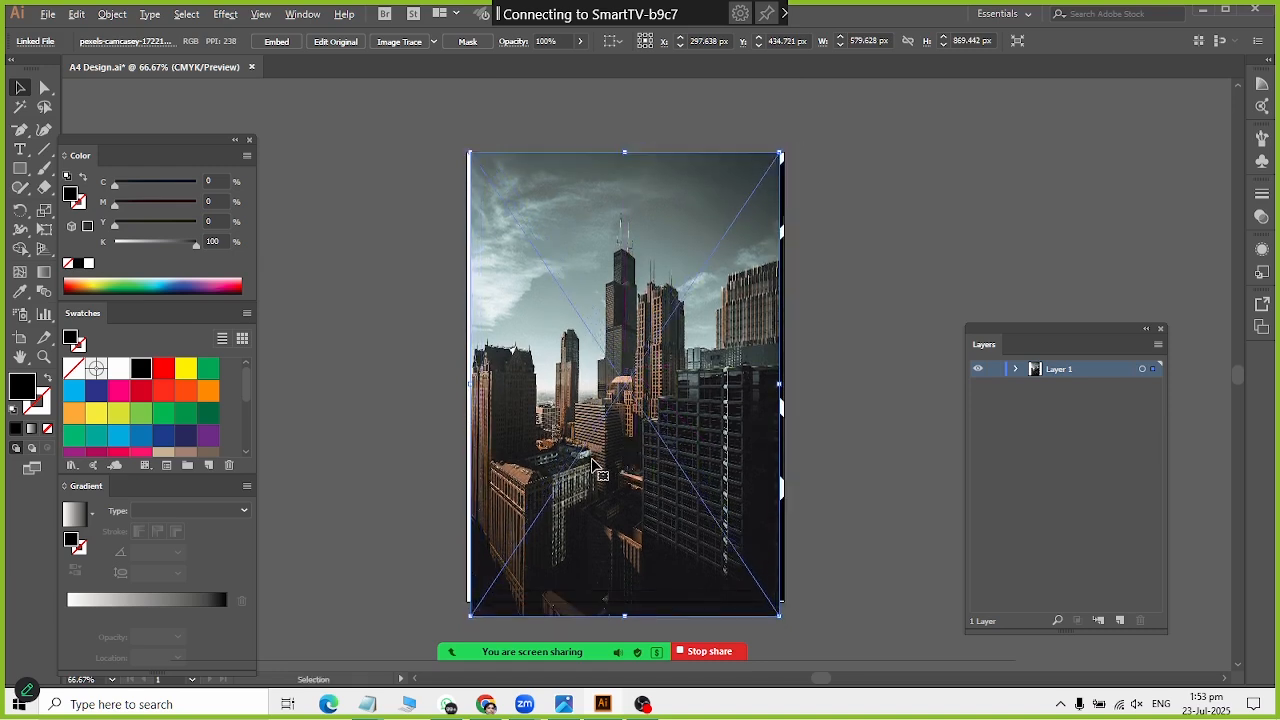
Step: Nudge the photo 9 px right and 1 px down to meet the page's right edge, and embed it
{"action": "key", "text": "Right"}
{"action": "key", "text": "Right"}
{"action": "key", "text": "Right"}
{"action": "key", "text": "Right"}
{"action": "key", "text": "Right"}
{"action": "key", "text": "Down"}
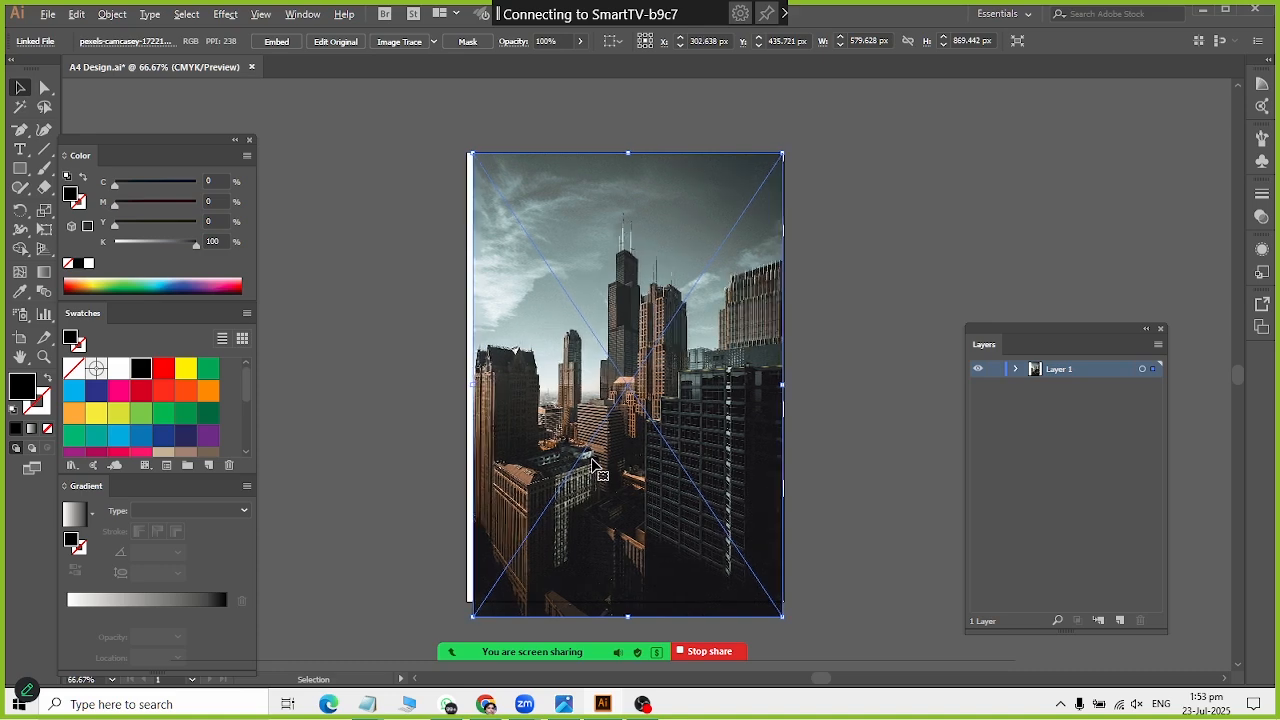
{"action": "key", "text": "Right"}
{"action": "key", "text": "Right"}
{"action": "key", "text": "Right"}
{"action": "key", "text": "Right"}
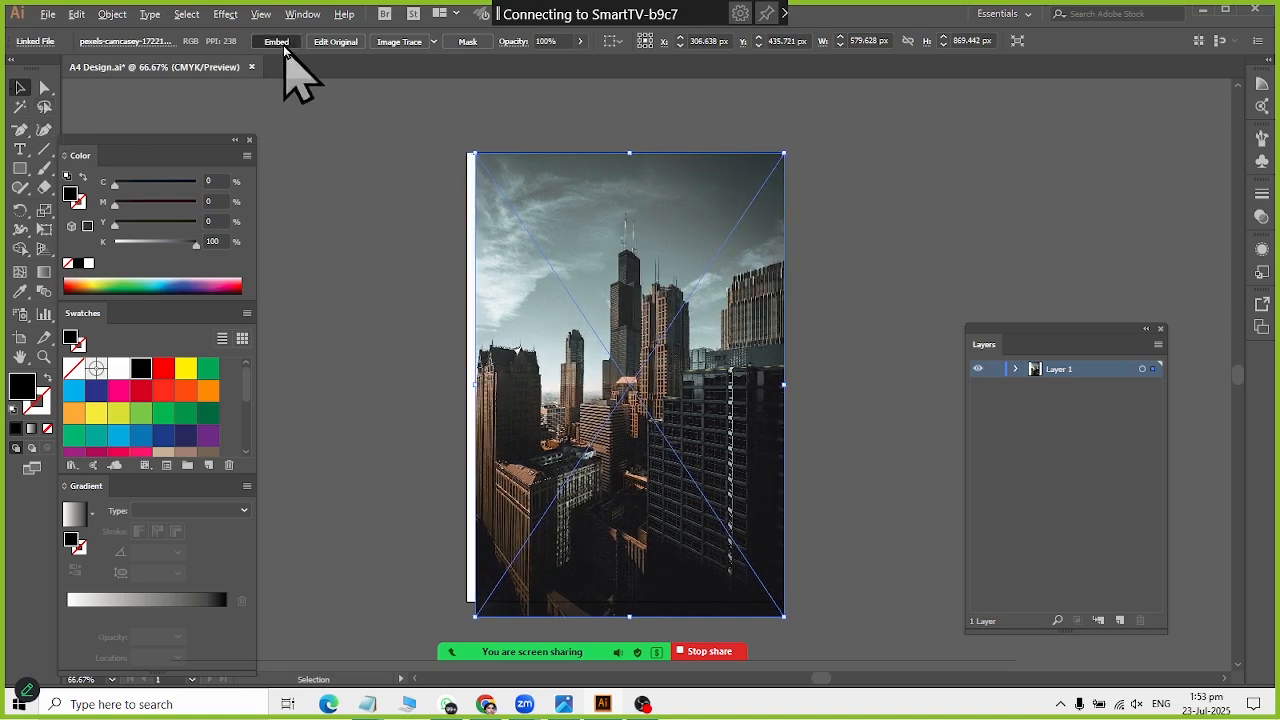
{"action": "left_click", "coordinate": [447, 220]}
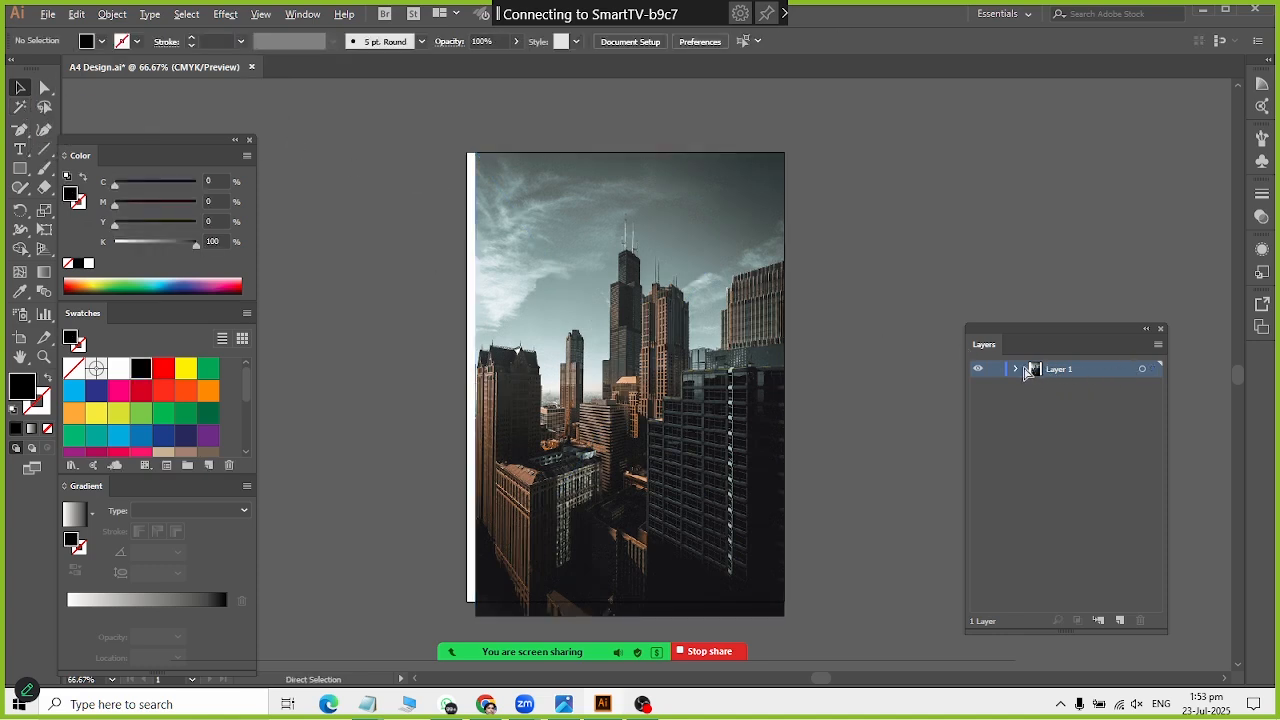
Step: Save the document and send the building photo behind the black shapes
{"action": "key", "text": "ctrl+s"}
{"action": "right_click", "coordinate": [690, 384]}
{"action": "left_click", "coordinate": [993, 578]}
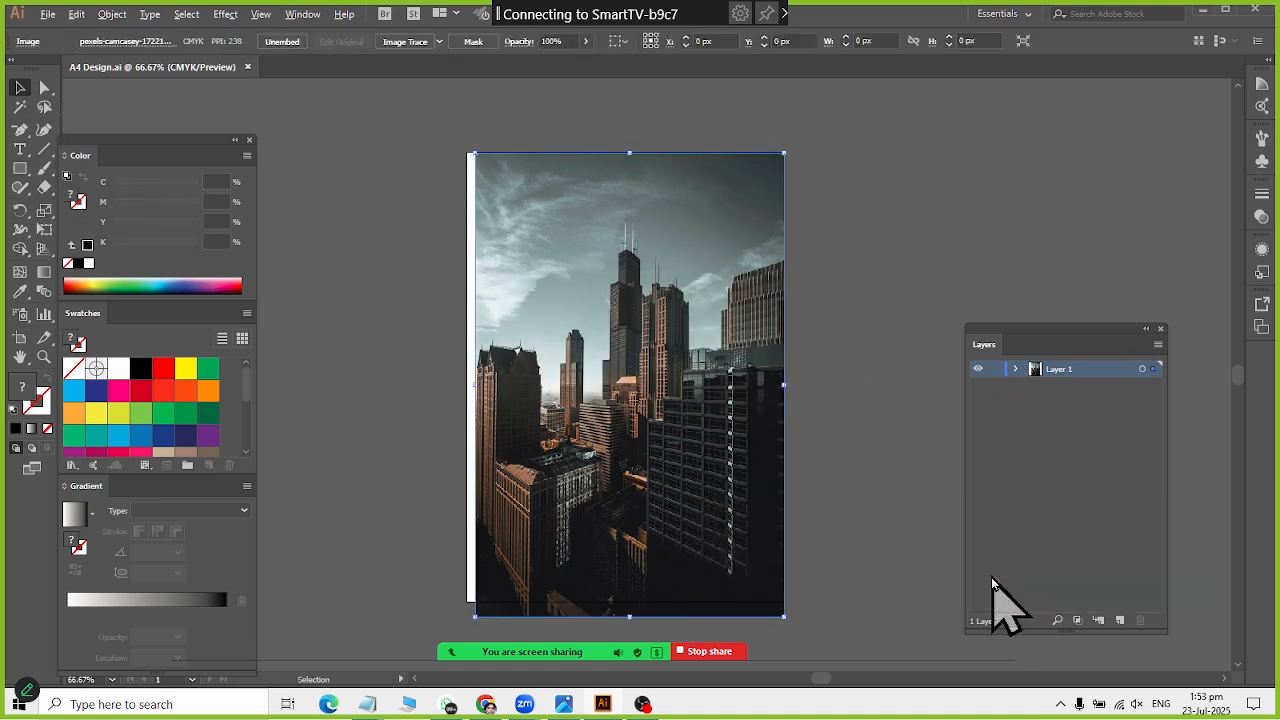
{"action": "left_click", "coordinate": [916, 380]}
{"action": "scroll", "coordinate": [915, 380], "scroll_direction": "down", "scroll_amount": 1}
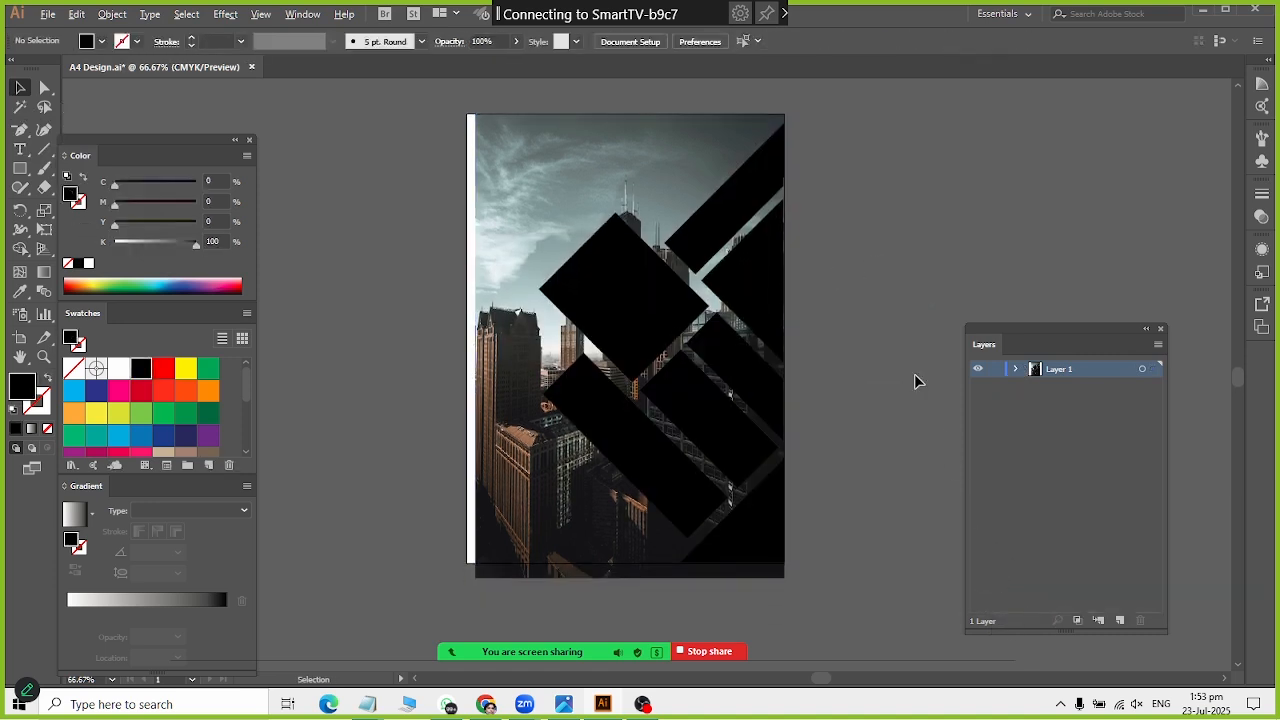
Step: Cut the black triangle in the page's bottom-right corner, paste it in place on a new layer, and stack that layer below Layer 1
{"action": "left_click", "coordinate": [1016, 369]}
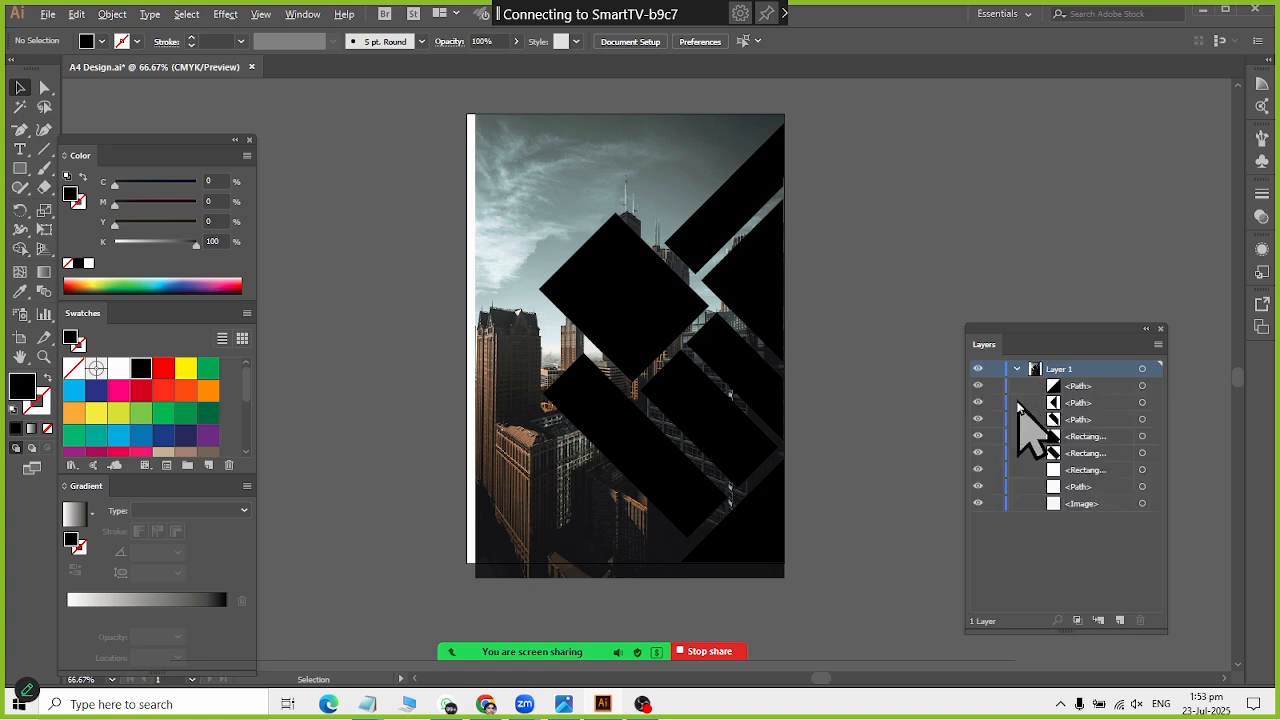
{"action": "left_click", "coordinate": [1017, 370]}
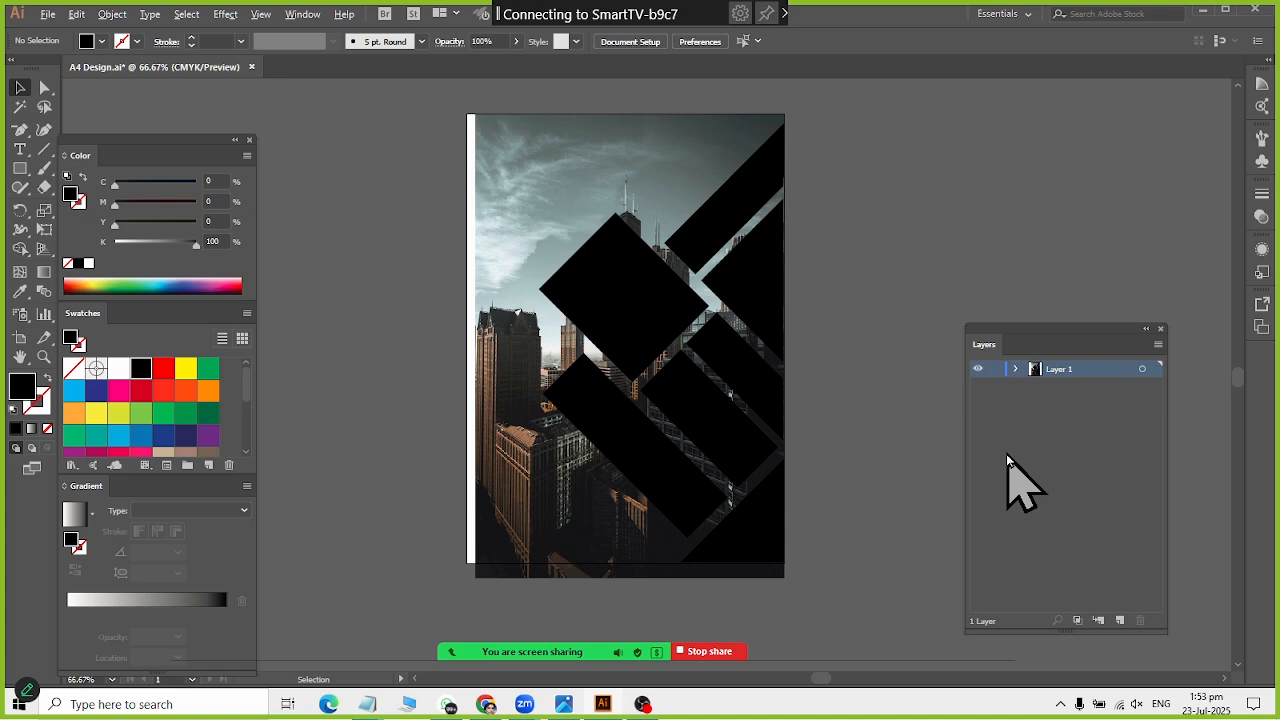
{"action": "left_click", "coordinate": [1016, 369]}
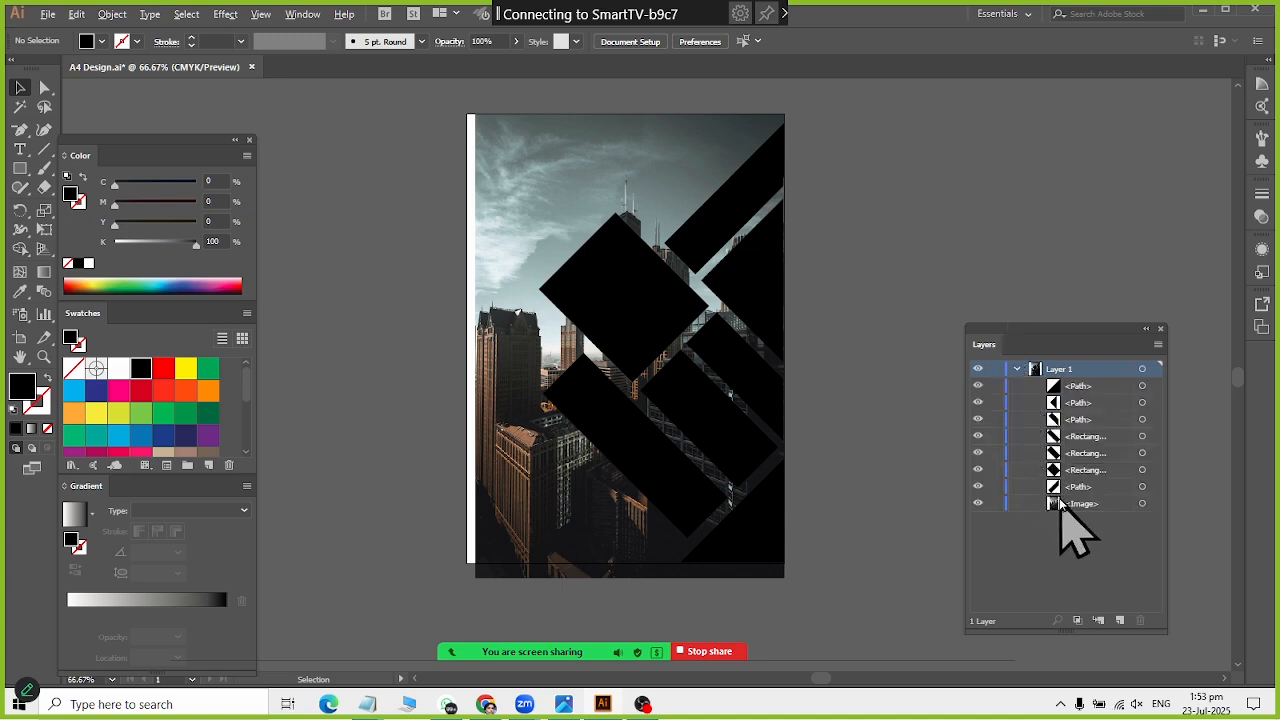
{"action": "left_click", "coordinate": [772, 549]}
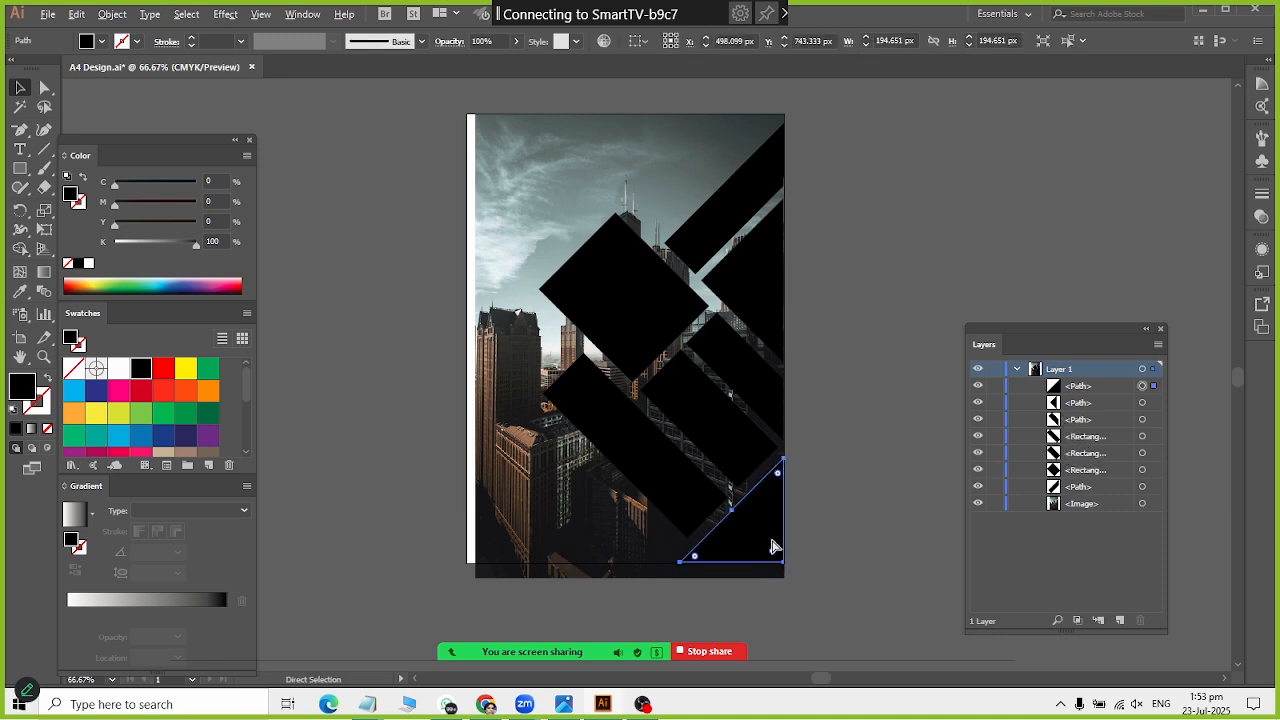
{"action": "key", "text": "Delete"}
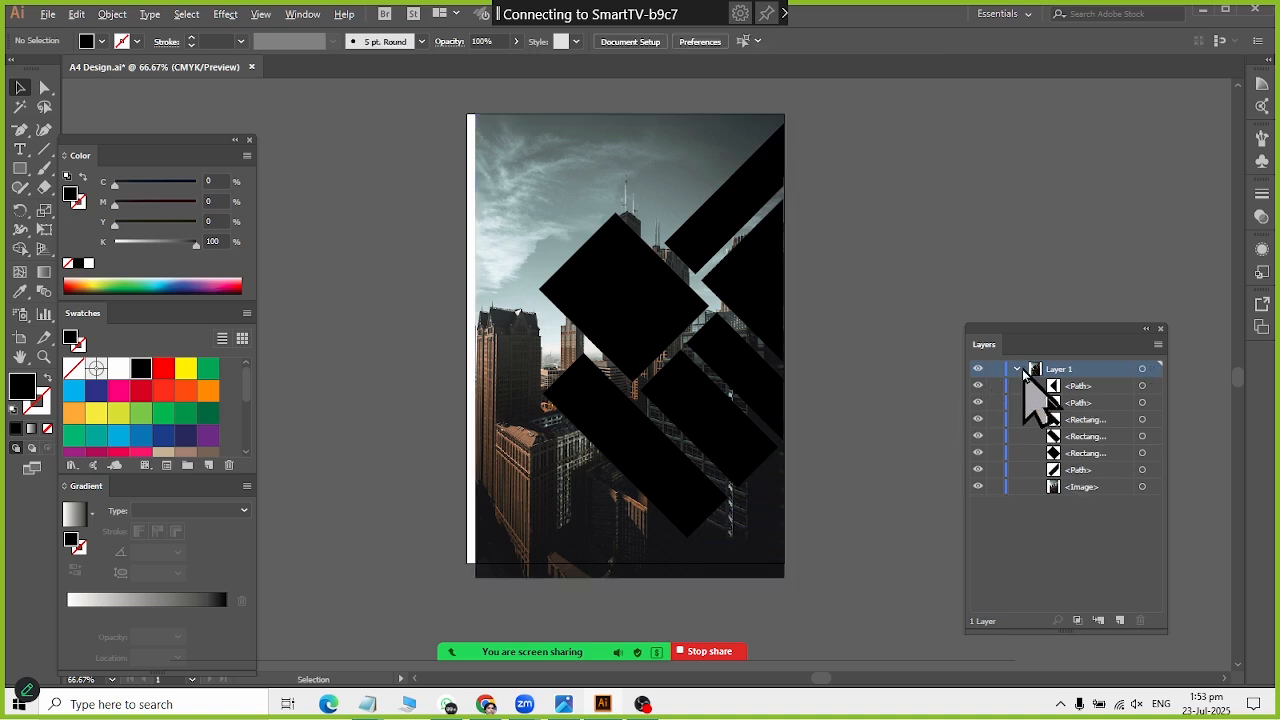
{"action": "left_click", "coordinate": [1016, 369]}
{"action": "left_click", "coordinate": [1120, 619]}
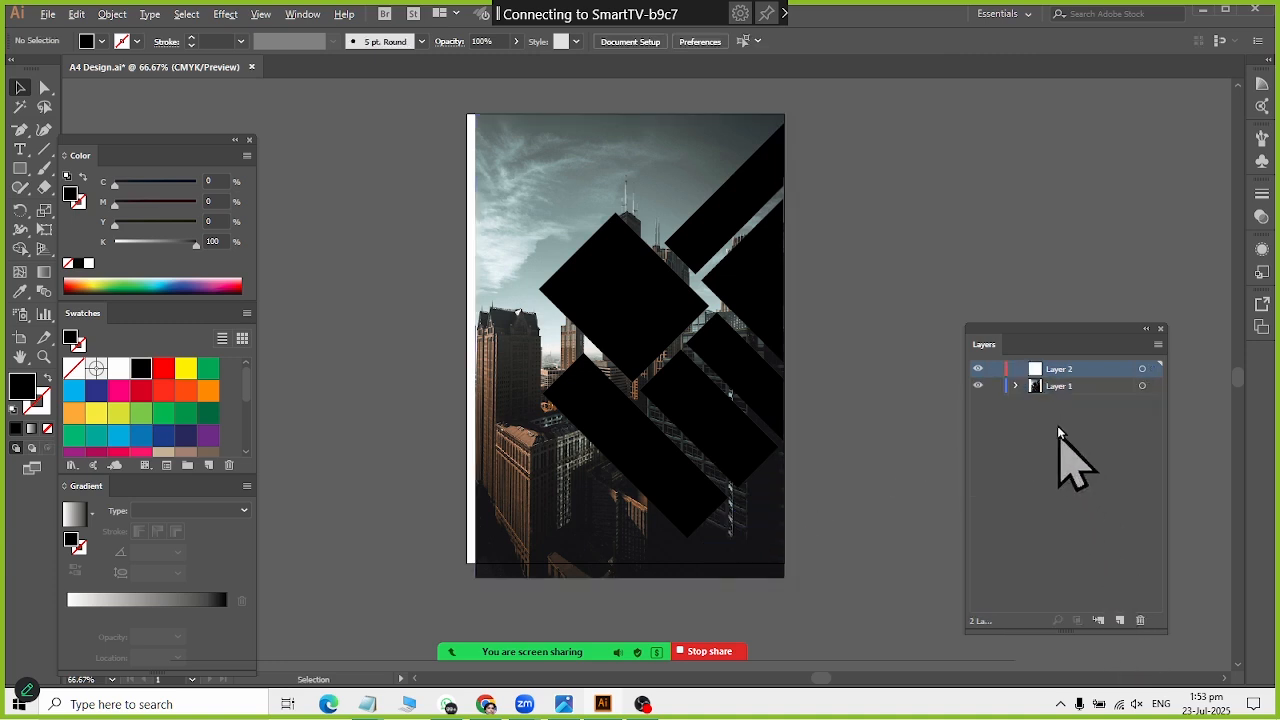
{"action": "key", "text": "ctrl+f"}
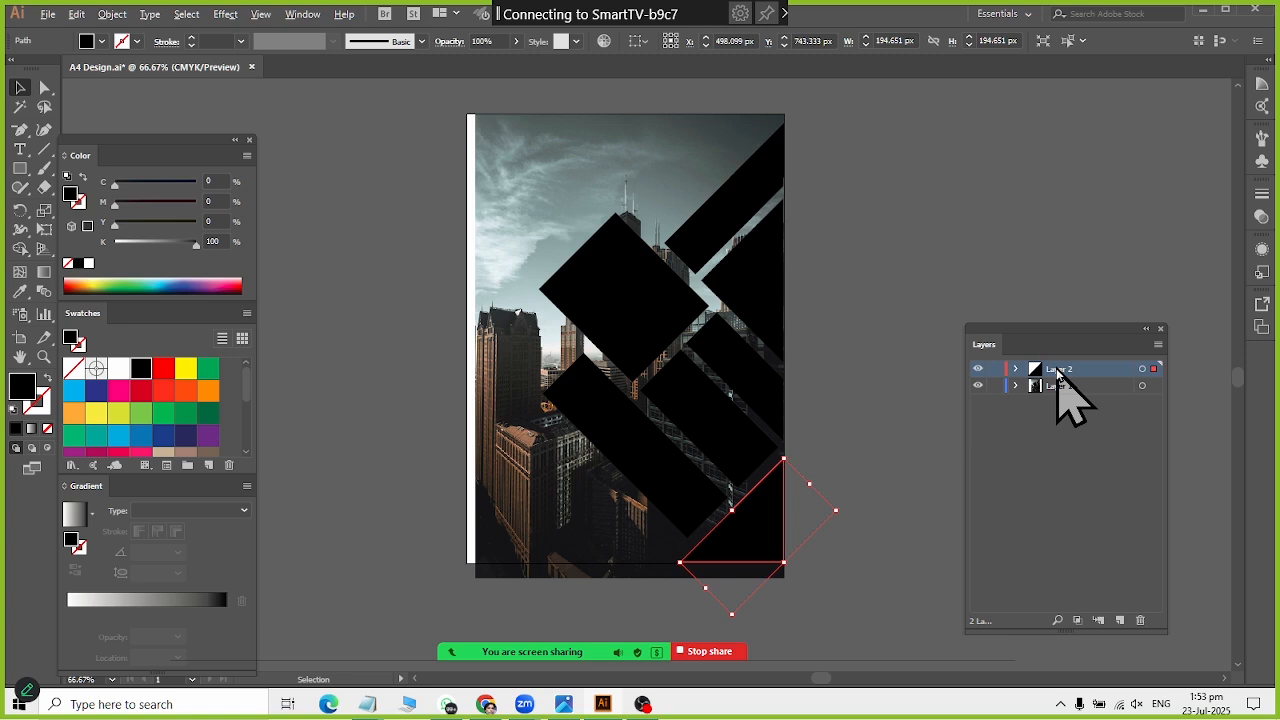
{"action": "left_click_drag", "start_coordinate": [1058, 374], "coordinate": [1049, 412]}
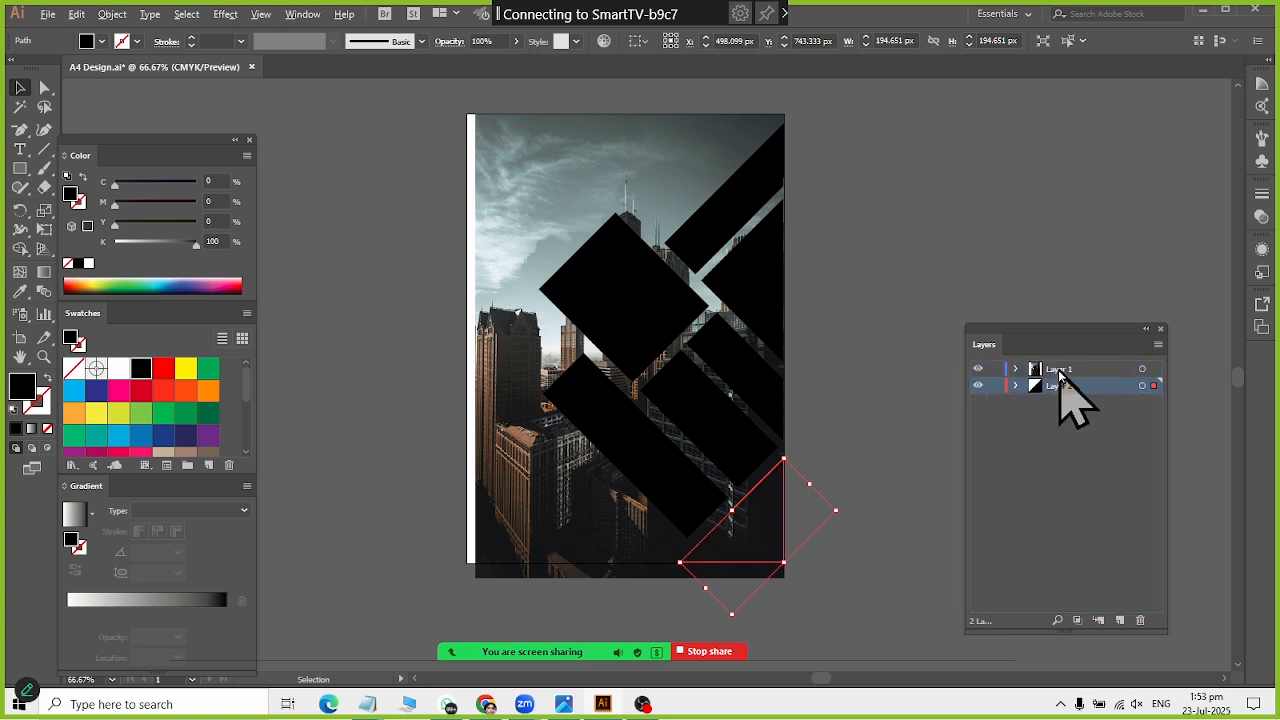
{"action": "left_click", "coordinate": [1060, 372]}
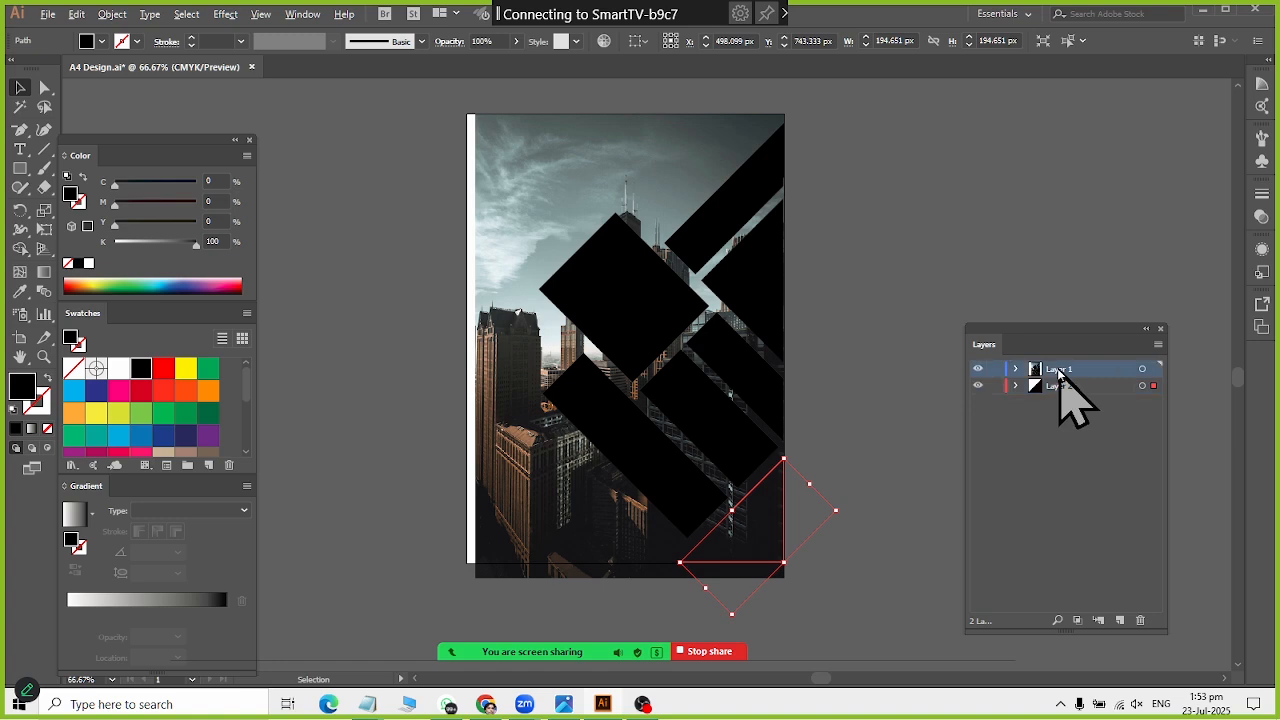
Step: Cut the black diagonal bar at the page's top-right from Layer 1 and paste it in place on a new layer
{"action": "left_click", "coordinate": [1017, 369]}
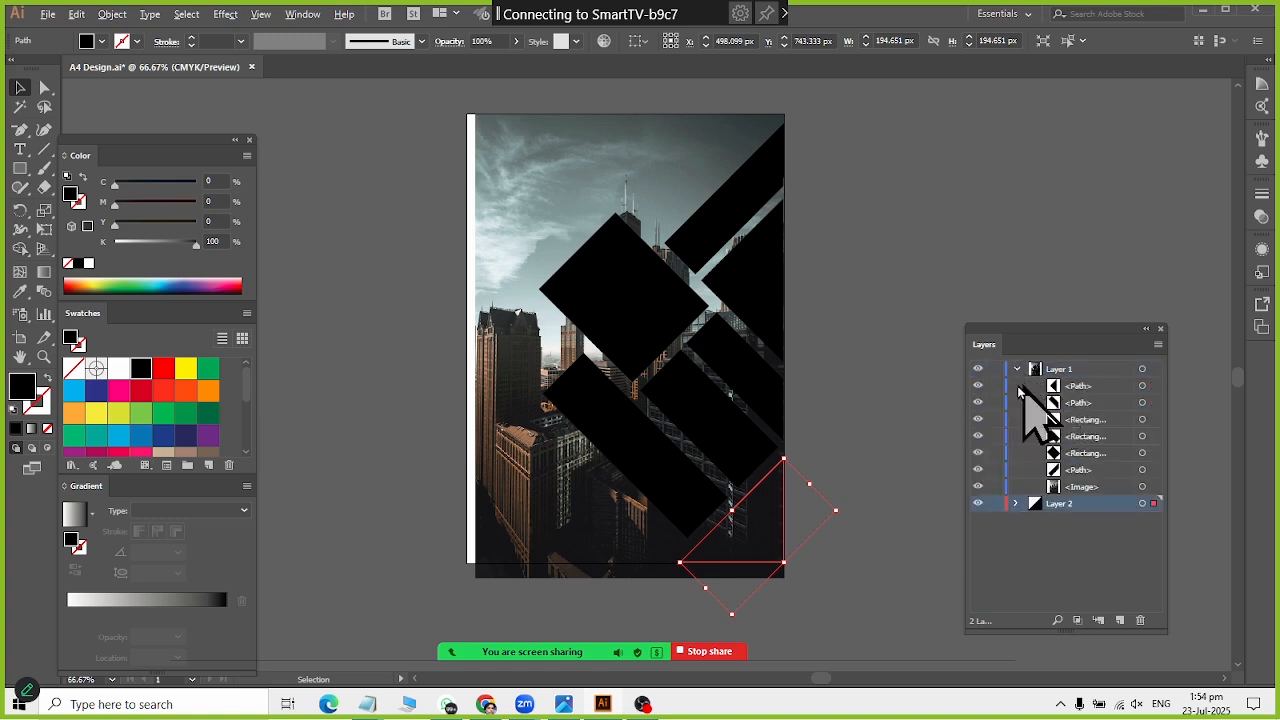
{"action": "left_click", "coordinate": [750, 222]}
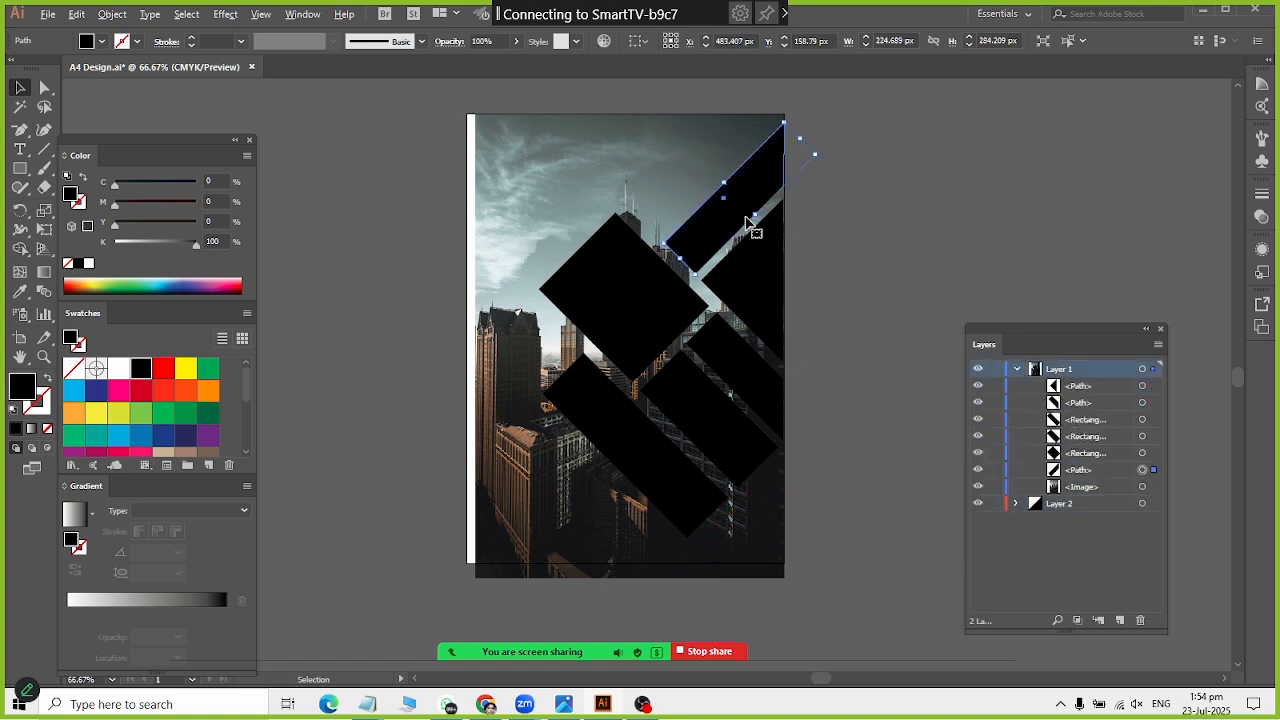
{"action": "key", "text": "Delete"}
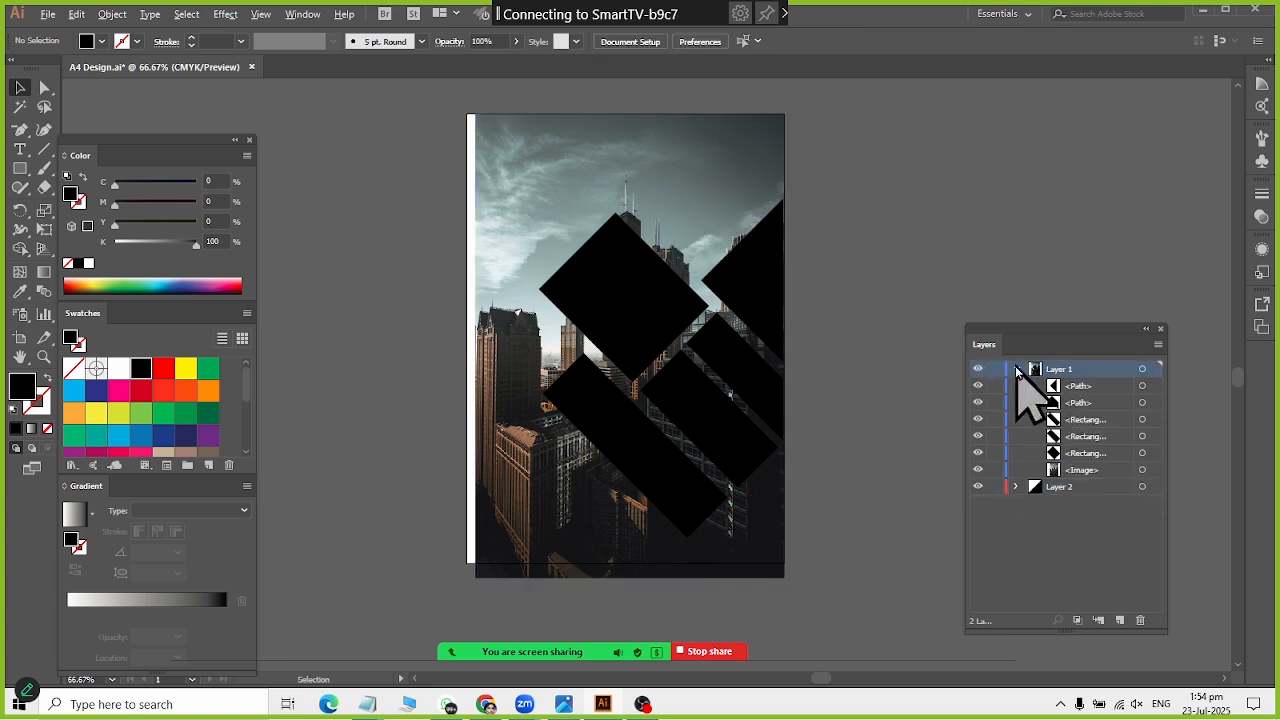
{"action": "left_click", "coordinate": [1017, 369]}
{"action": "left_click", "coordinate": [1120, 620]}
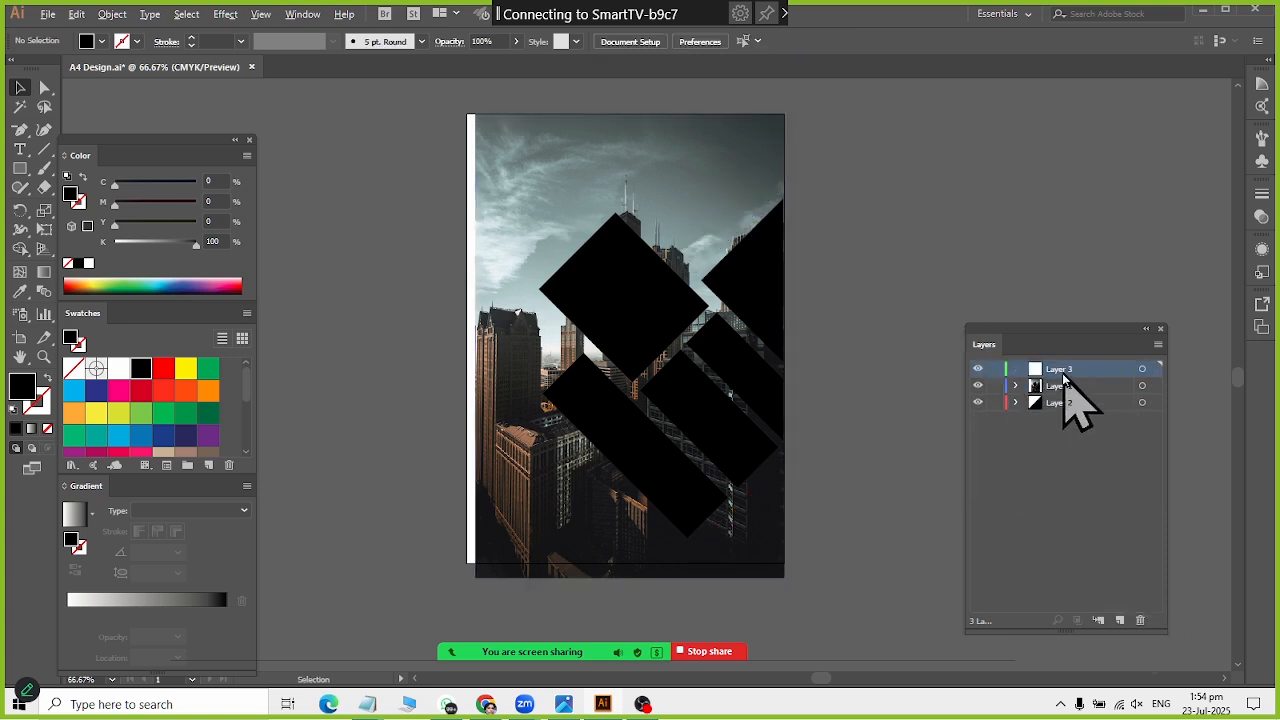
{"action": "key", "text": "ctrl+f"}
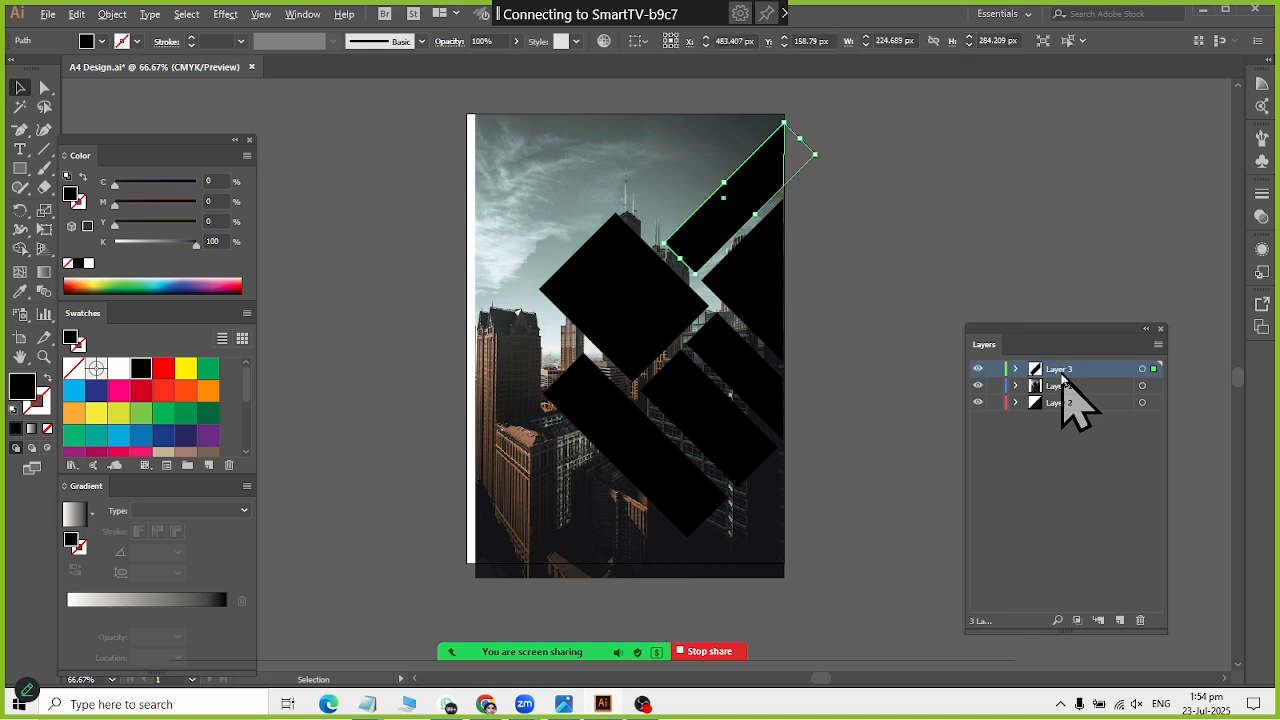
Step: Toggle Layer 1's visibility, and hide Layer 3 and Layer 2 to check which shapes each layer holds
{"action": "left_click", "coordinate": [978, 386]}
{"action": "left_click", "coordinate": [978, 386]}
{"action": "left_click", "coordinate": [978, 369]}
{"action": "left_click", "coordinate": [978, 402]}
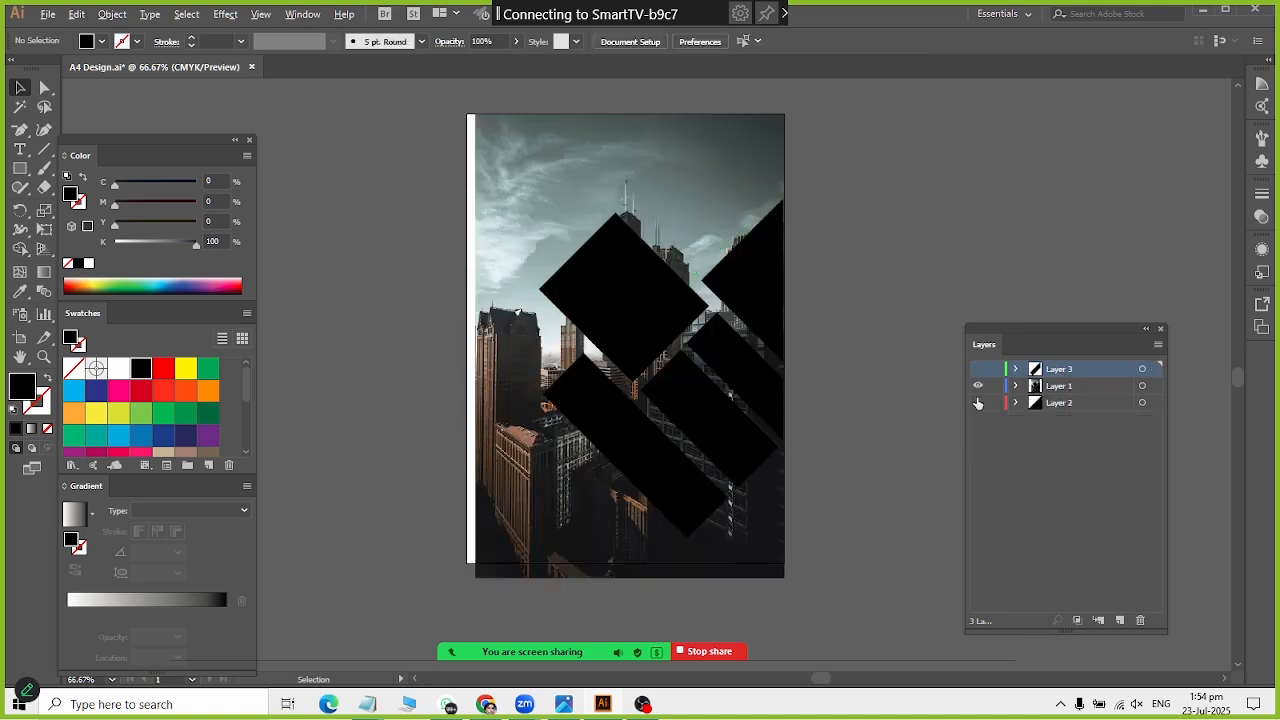
Step: Rename Layer 1 as 01
{"action": "left_click", "coordinate": [1052, 388]}
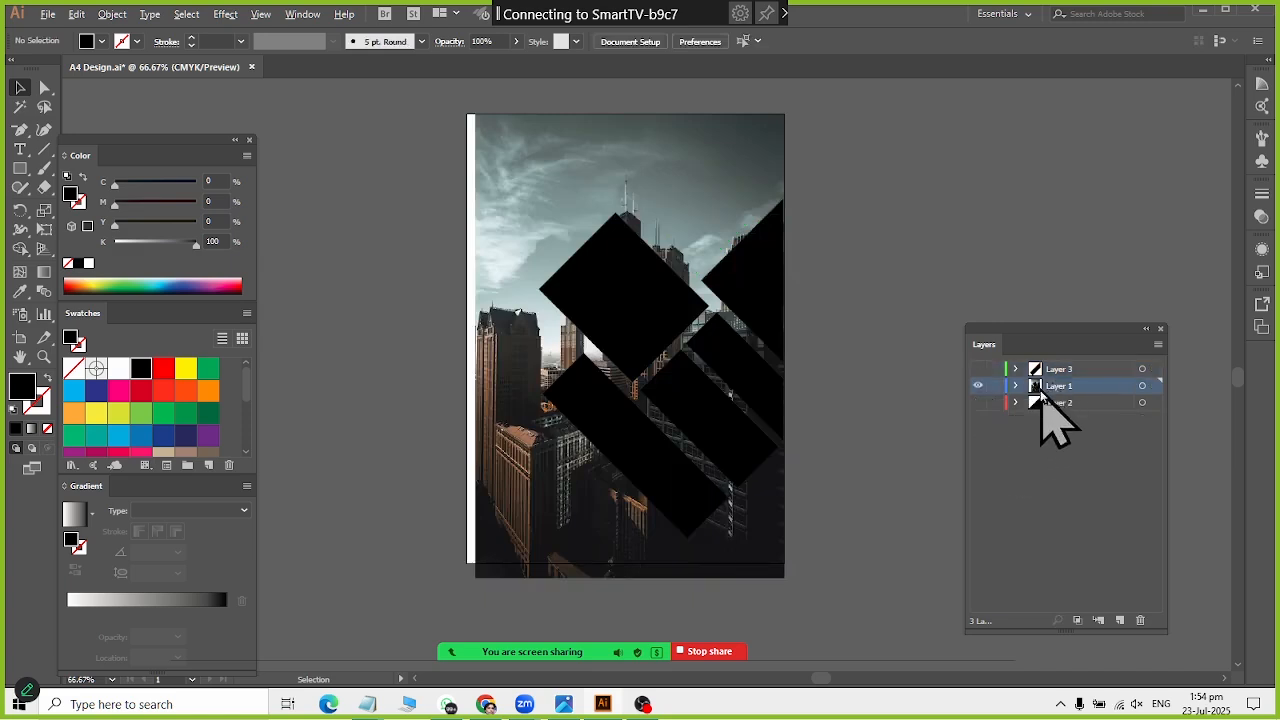
{"action": "double_click", "coordinate": [1064, 387]}
{"action": "type", "text": "01"}
{"action": "key", "text": "Return"}
Step: Show Layer 3 and Layer 2 again and lock both layers
{"action": "left_click", "coordinate": [978, 370]}
{"action": "left_click", "coordinate": [995, 370]}
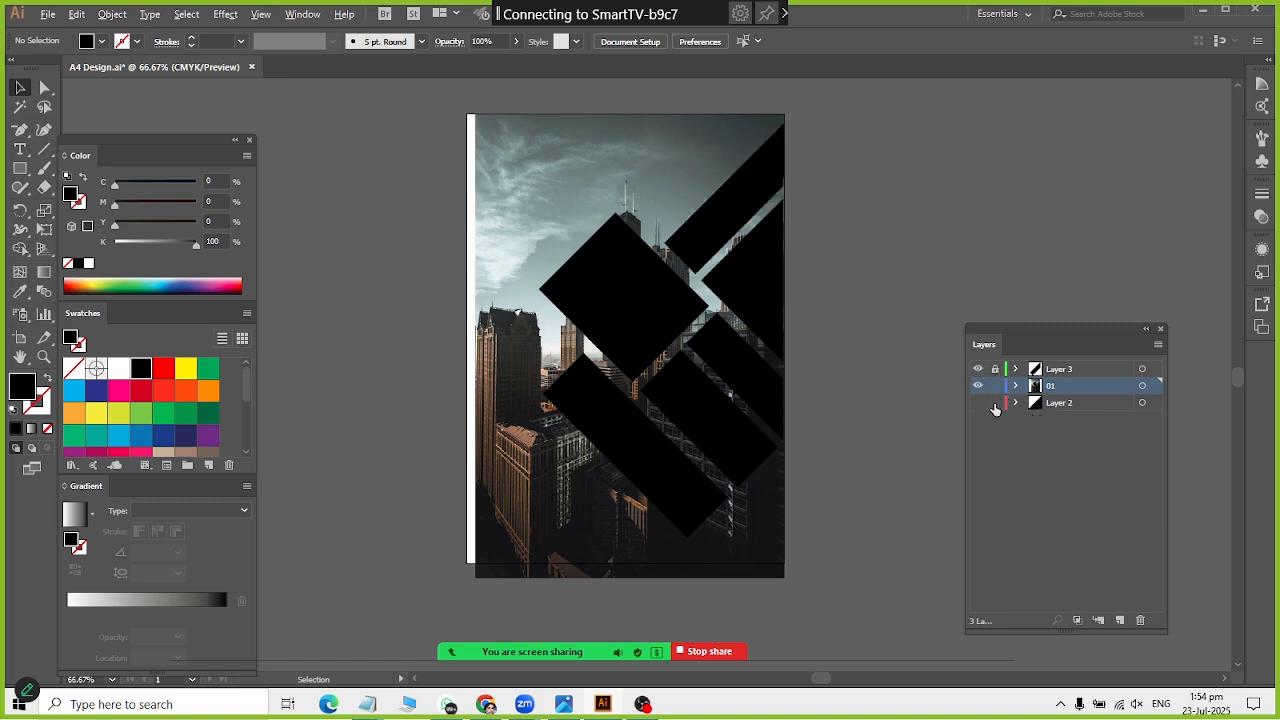
{"action": "left_click", "coordinate": [995, 403]}
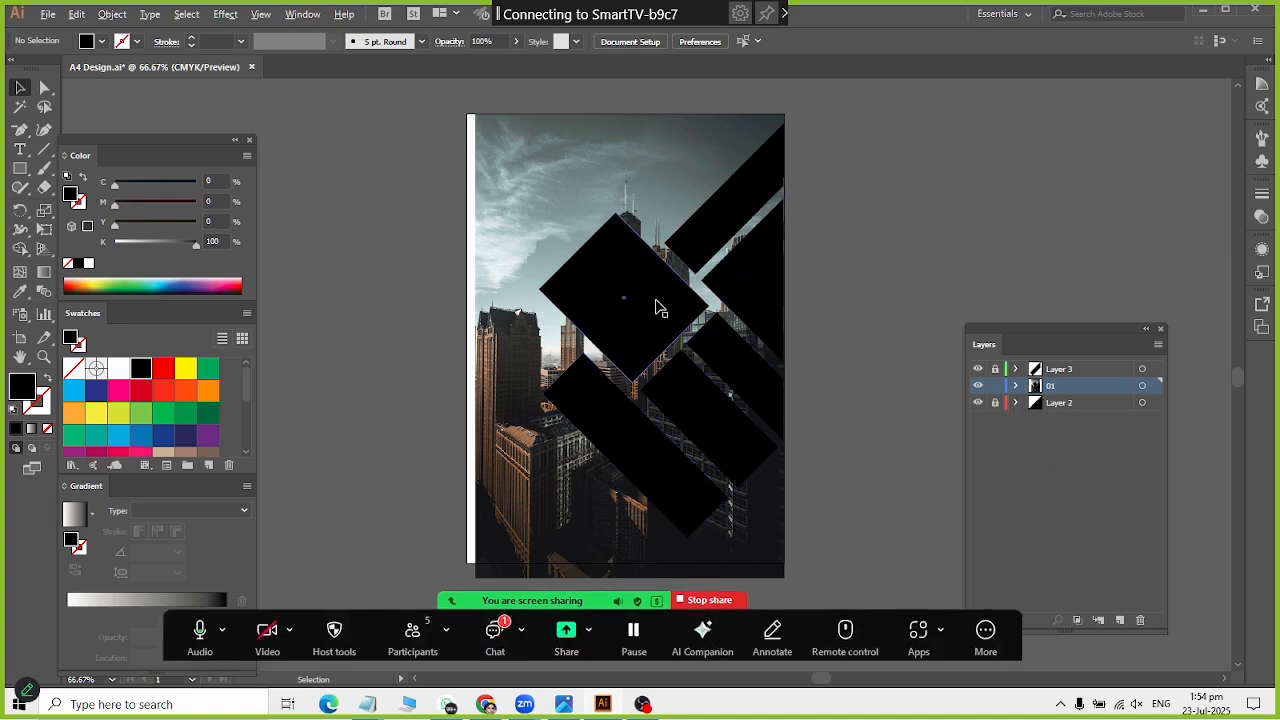
Step: Send the message "CTRL SHIFT V" to everyone in the Zoom meeting chat, and close the chat window
{"action": "left_click", "coordinate": [503, 630]}
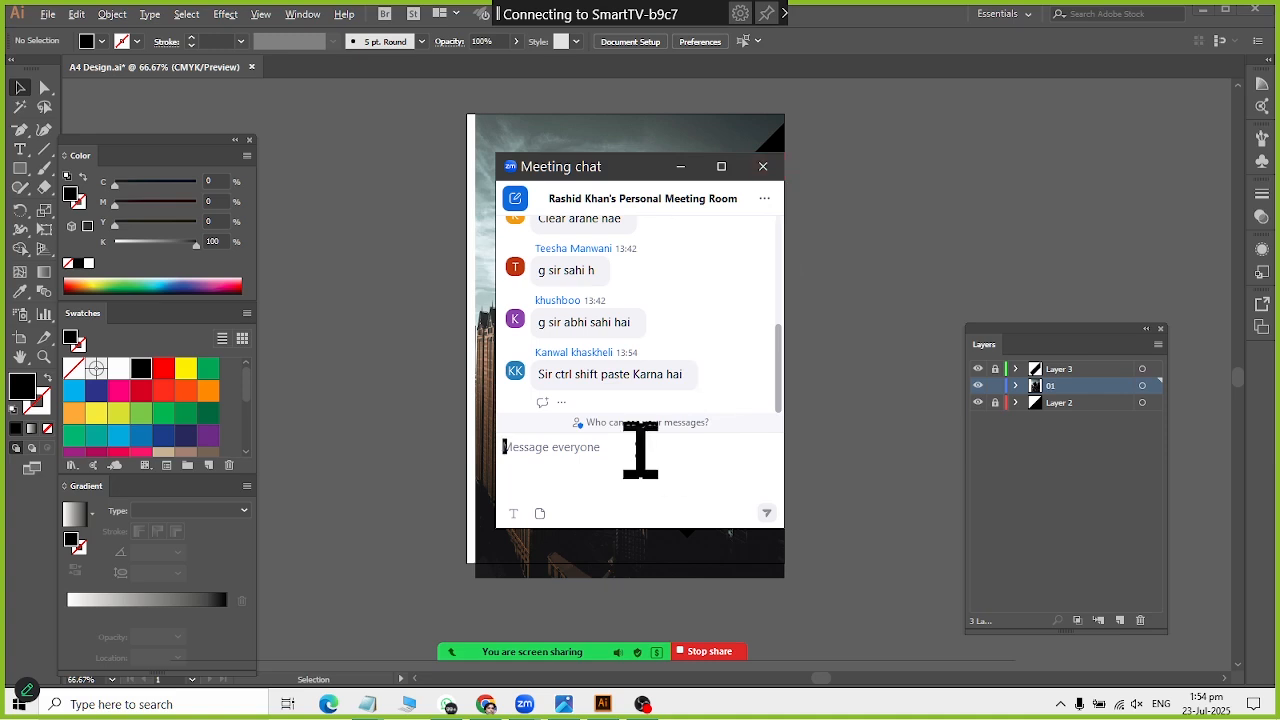
{"action": "type", "text": "CTRL SHIF T"}
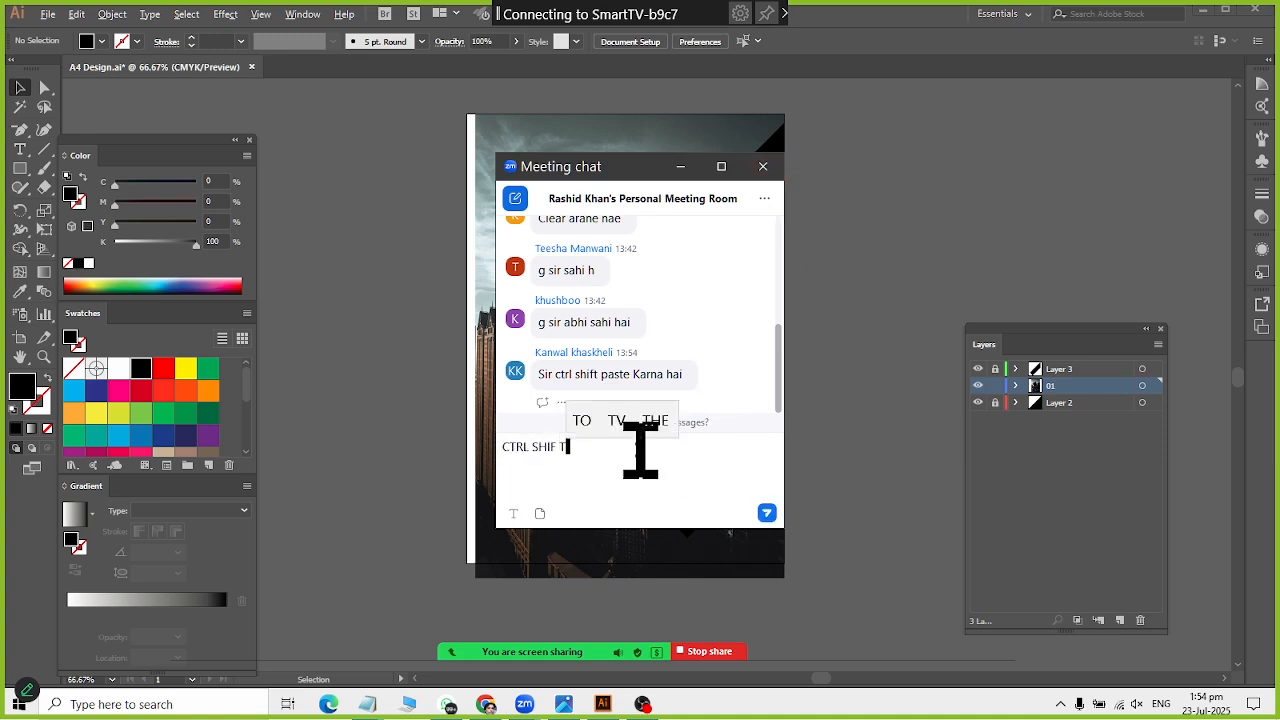
{"action": "key", "text": "BackSpace"}
{"action": "key", "text": "BackSpace"}
{"action": "type", "text": "T V"}
{"action": "key", "text": "Return"}
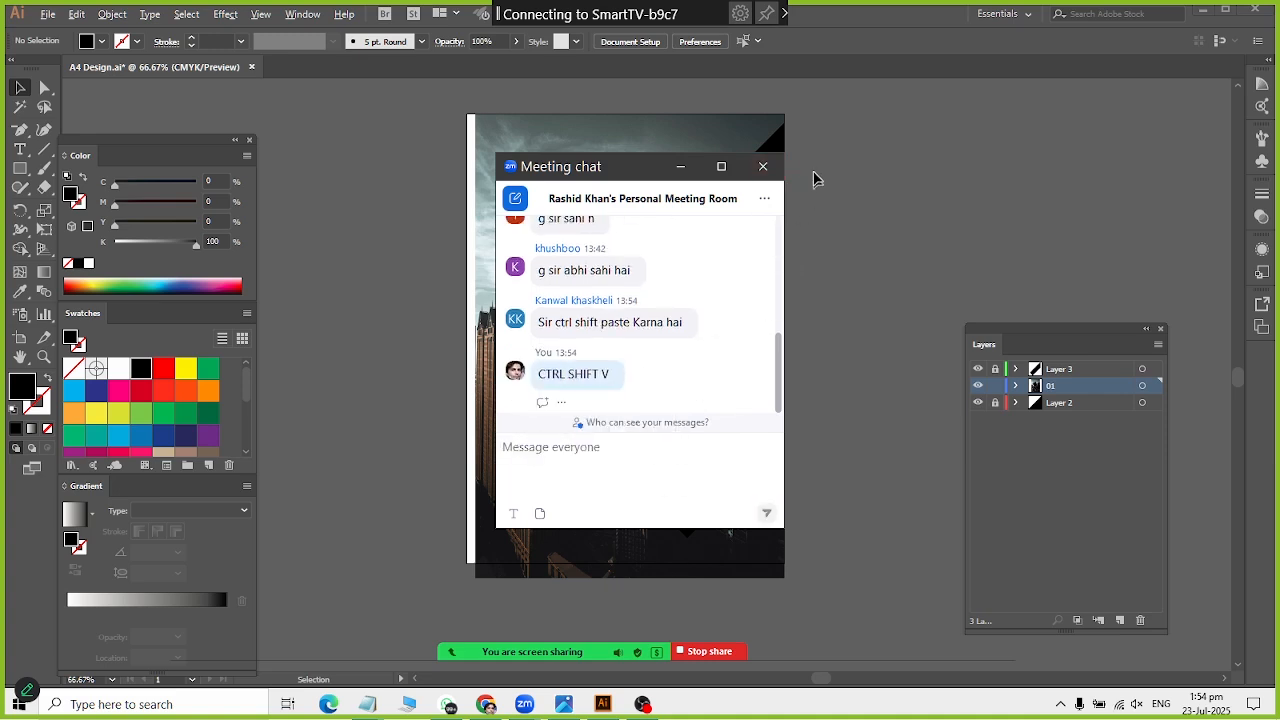
{"action": "left_click", "coordinate": [763, 166]}
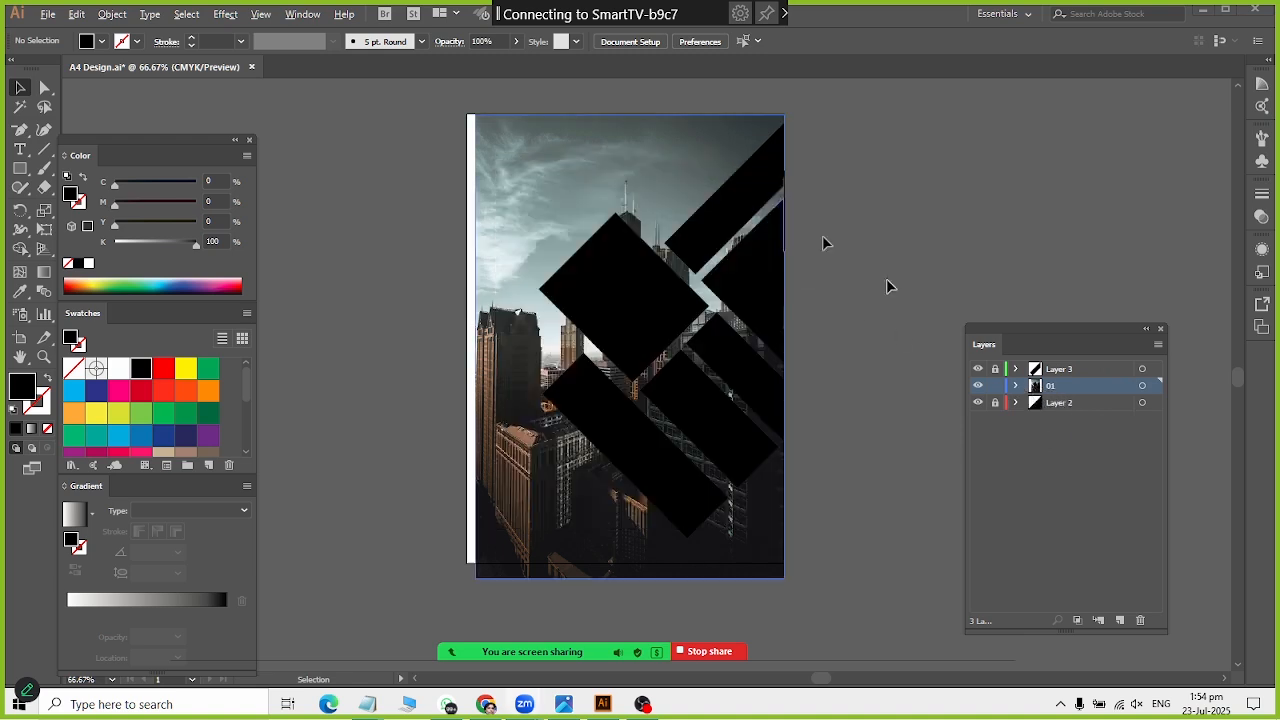
Step: Duplicate layer 01, with its photo and black shapes, to make four copies of the layer
{"action": "left_click", "coordinate": [1158, 345]}
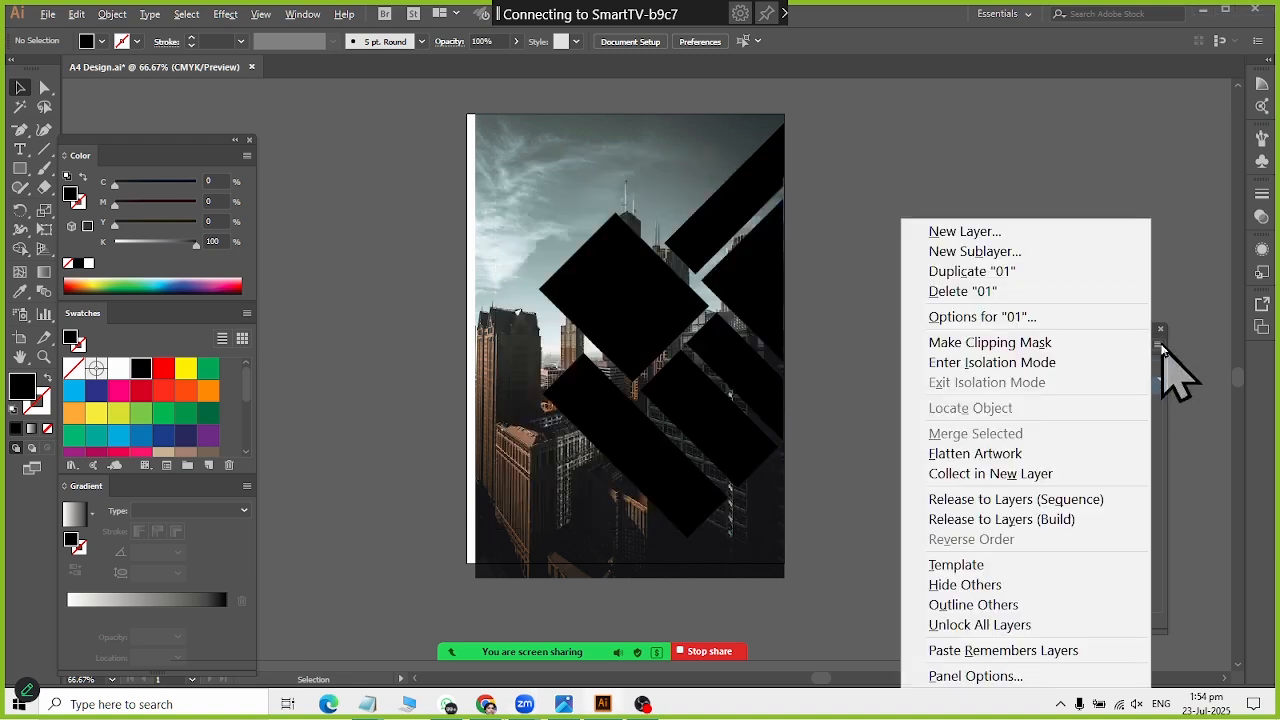
{"action": "left_click", "coordinate": [1050, 271]}
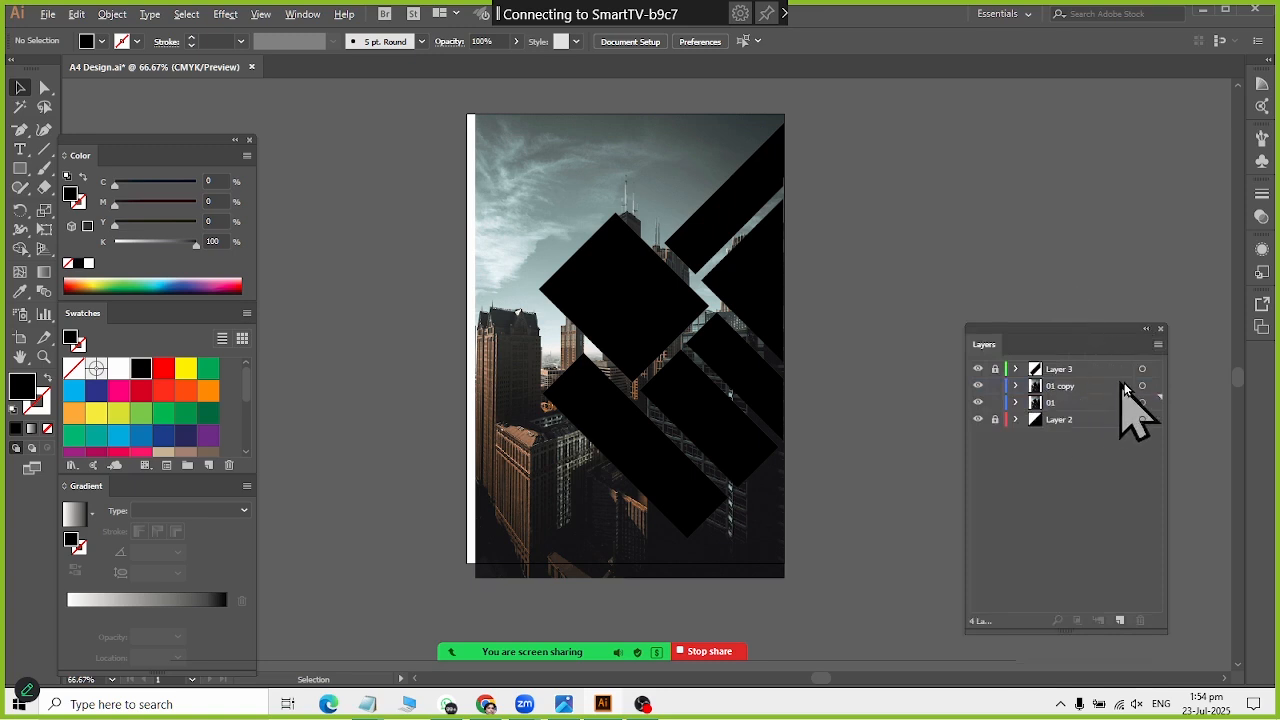
{"action": "left_click", "coordinate": [1158, 345]}
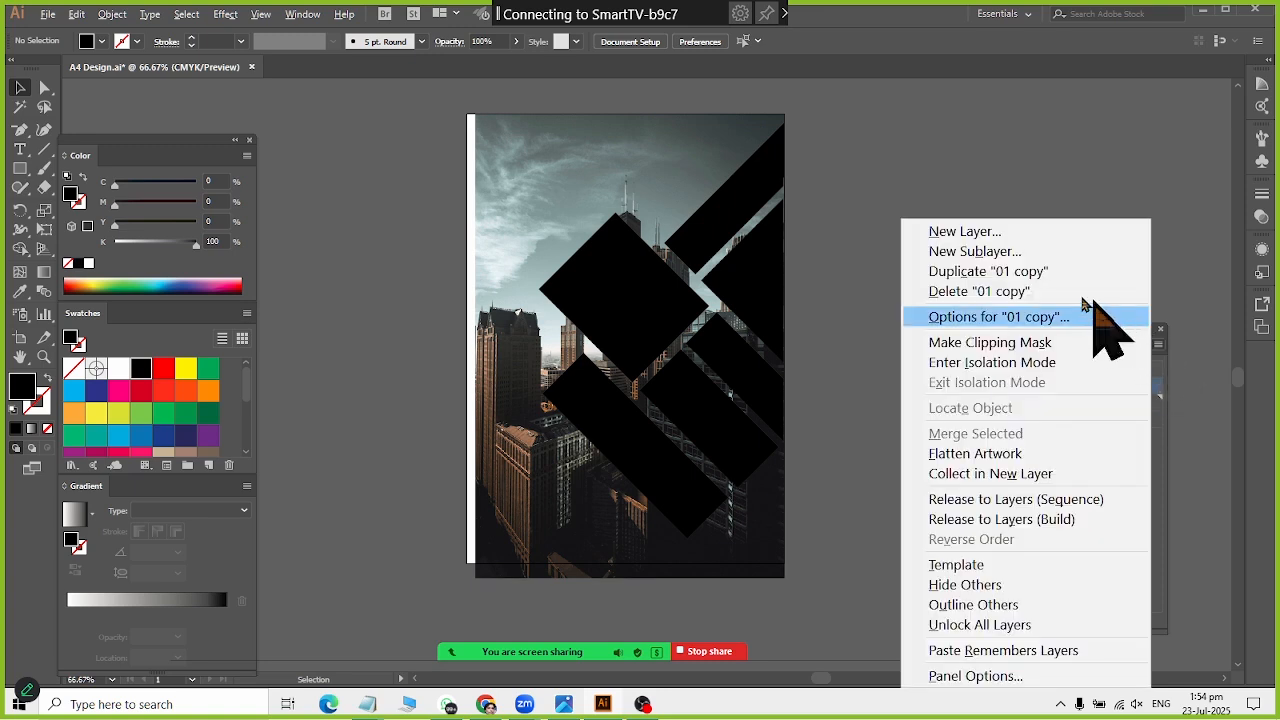
{"action": "left_click", "coordinate": [938, 276]}
{"action": "left_click", "coordinate": [1158, 345]}
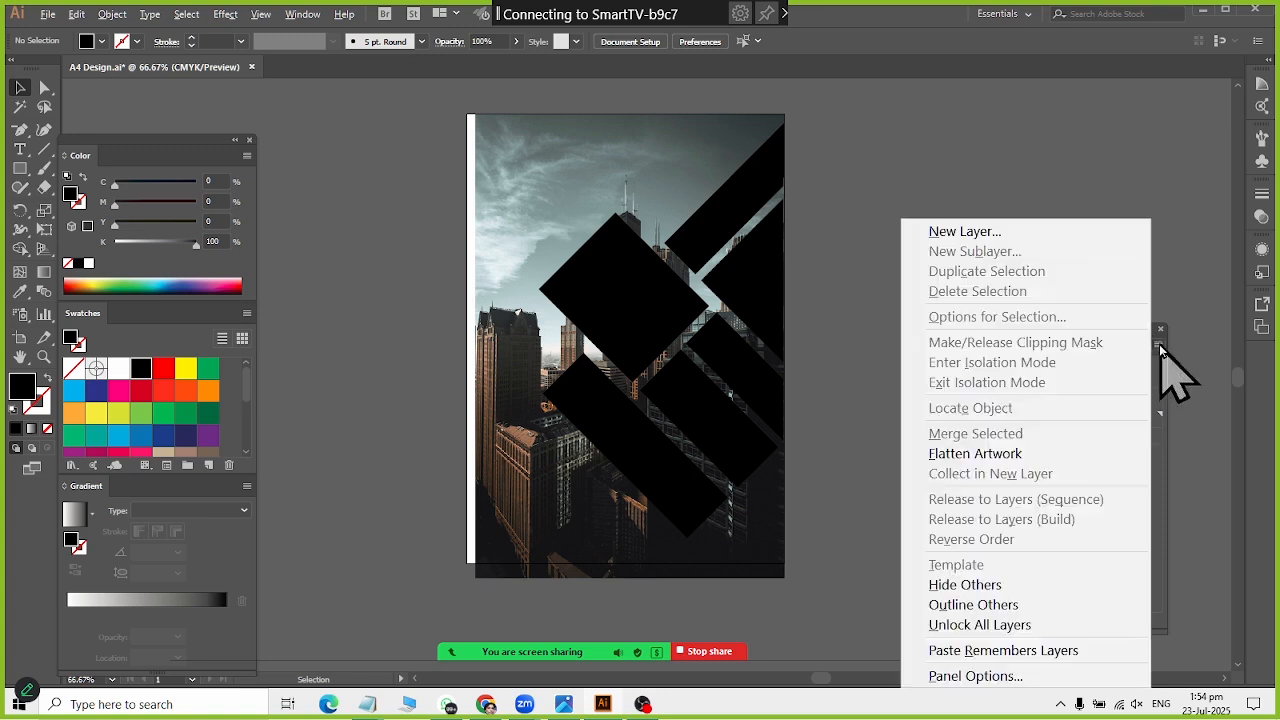
{"action": "left_click", "coordinate": [1168, 342]}
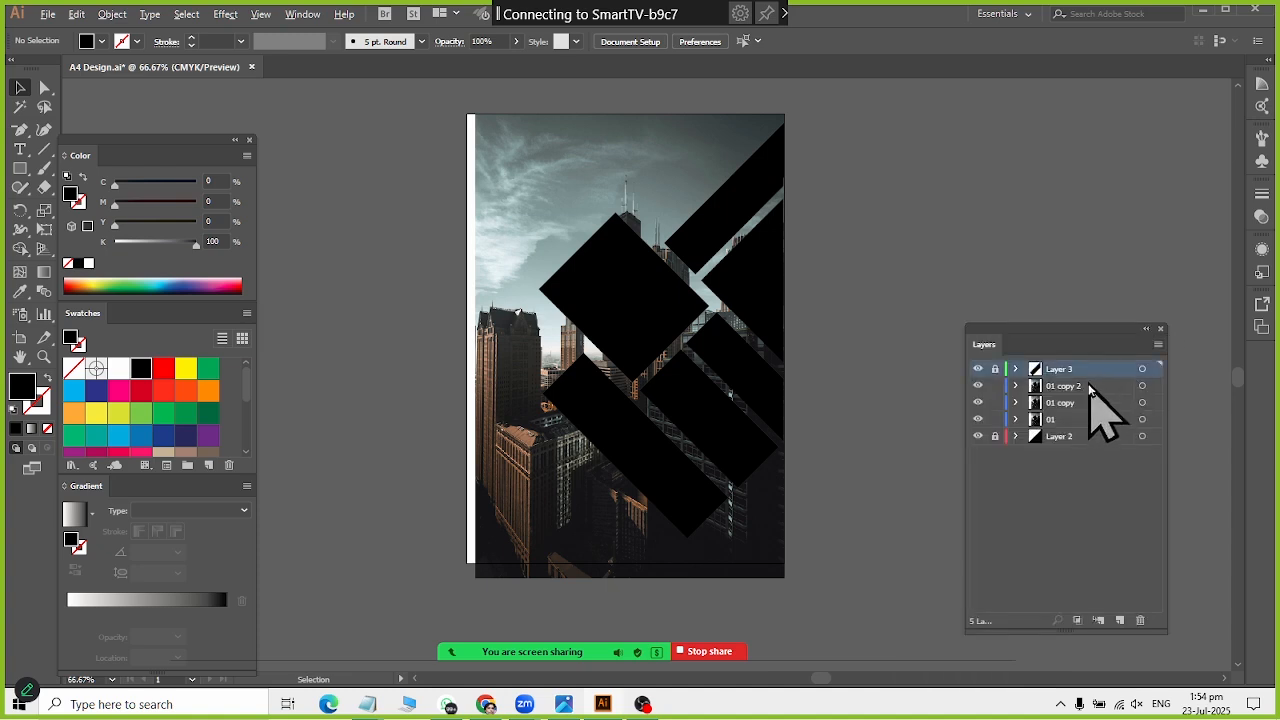
{"action": "left_click", "coordinate": [1158, 345]}
{"action": "left_click", "coordinate": [1043, 272]}
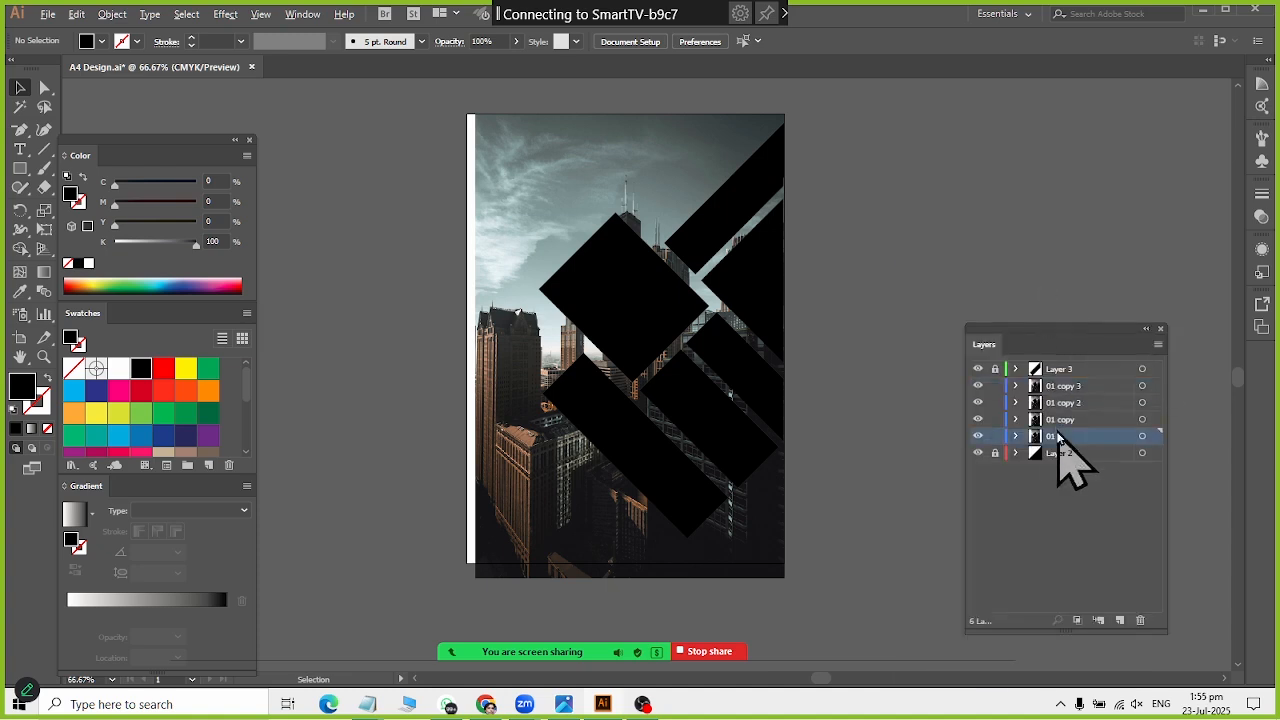
{"action": "left_click", "coordinate": [1060, 386]}
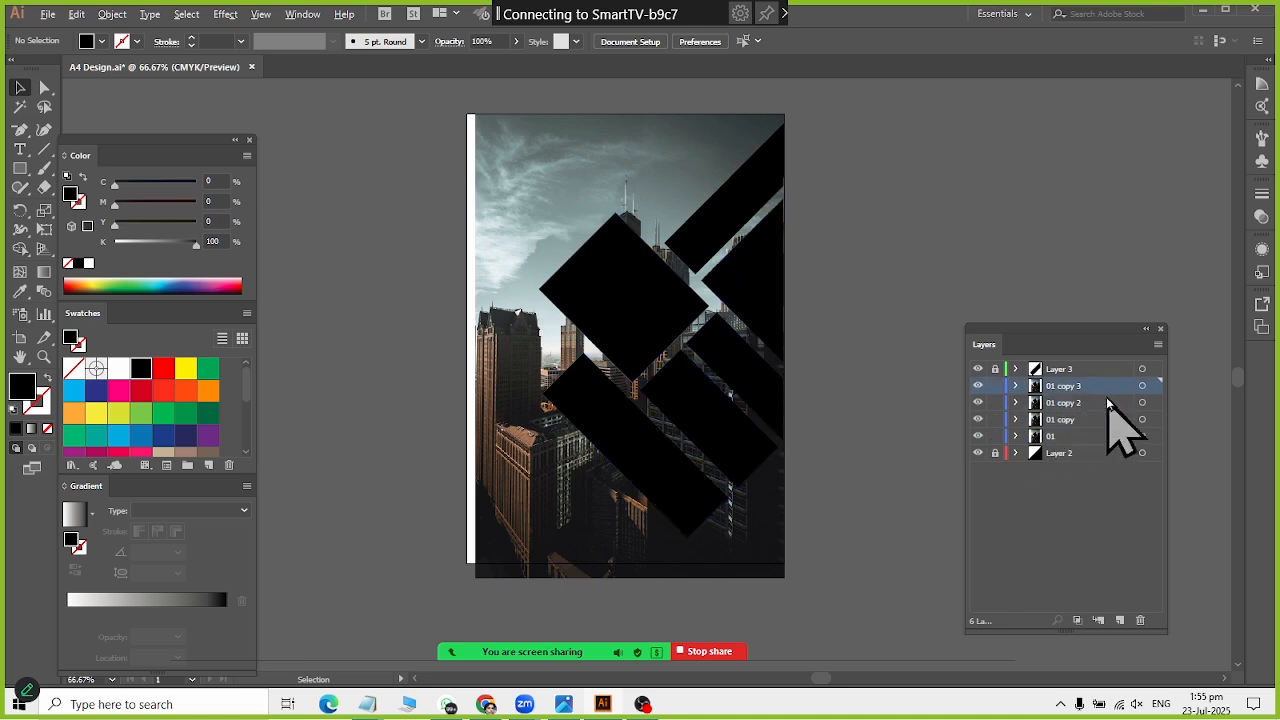
{"action": "left_click", "coordinate": [1152, 346]}
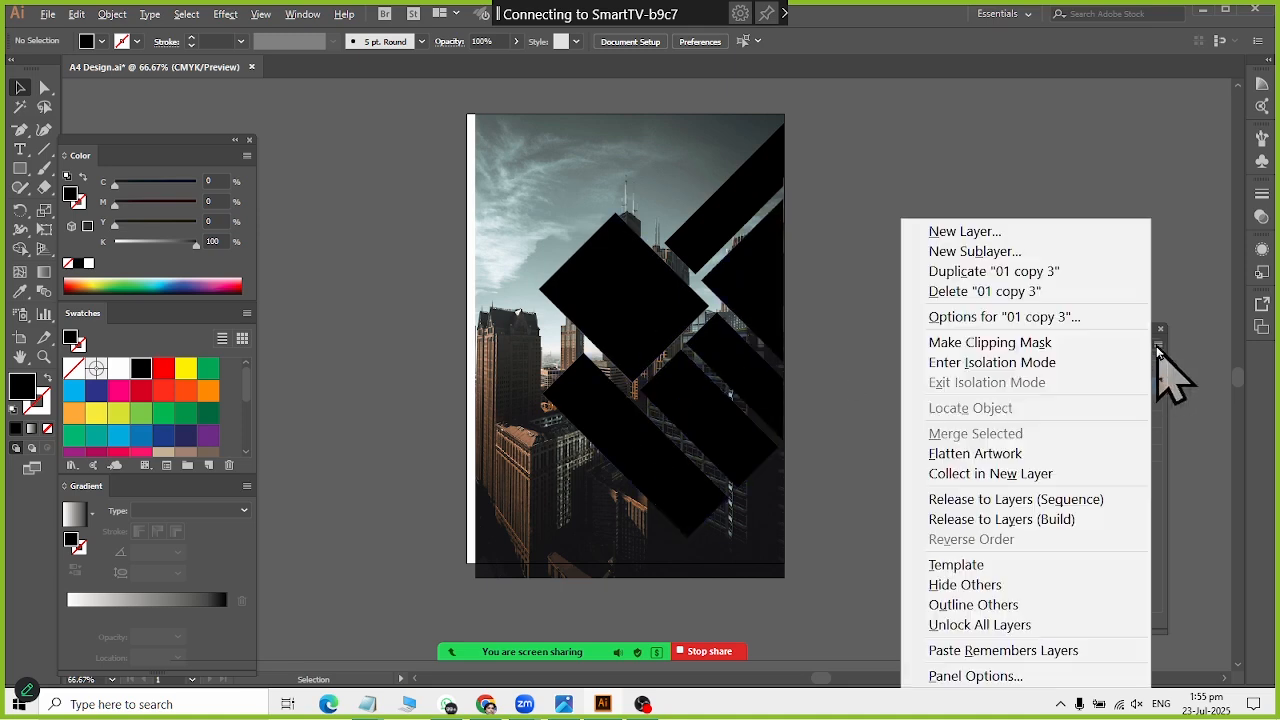
{"action": "left_click", "coordinate": [1056, 272]}
Step: Rename the four copied layers 02, 03, 04 and 05, in order upward from layer 01
{"action": "left_click", "coordinate": [1065, 436]}
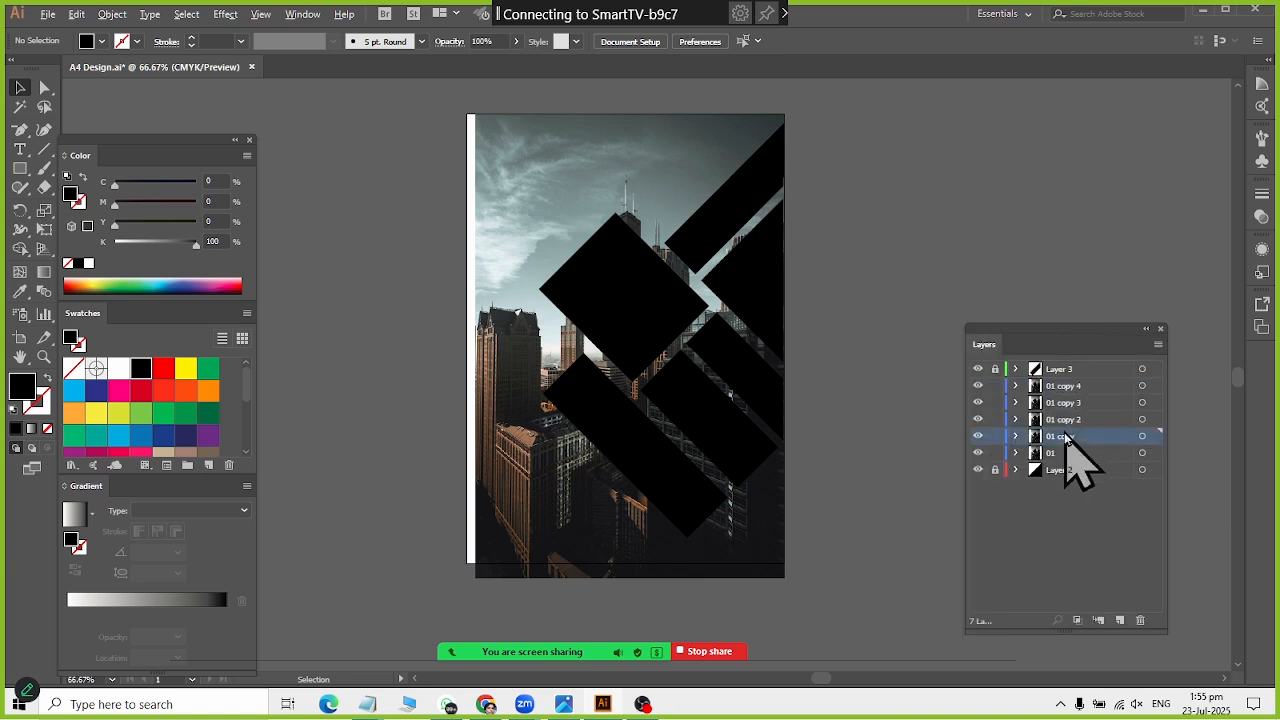
{"action": "double_click", "coordinate": [1065, 436]}
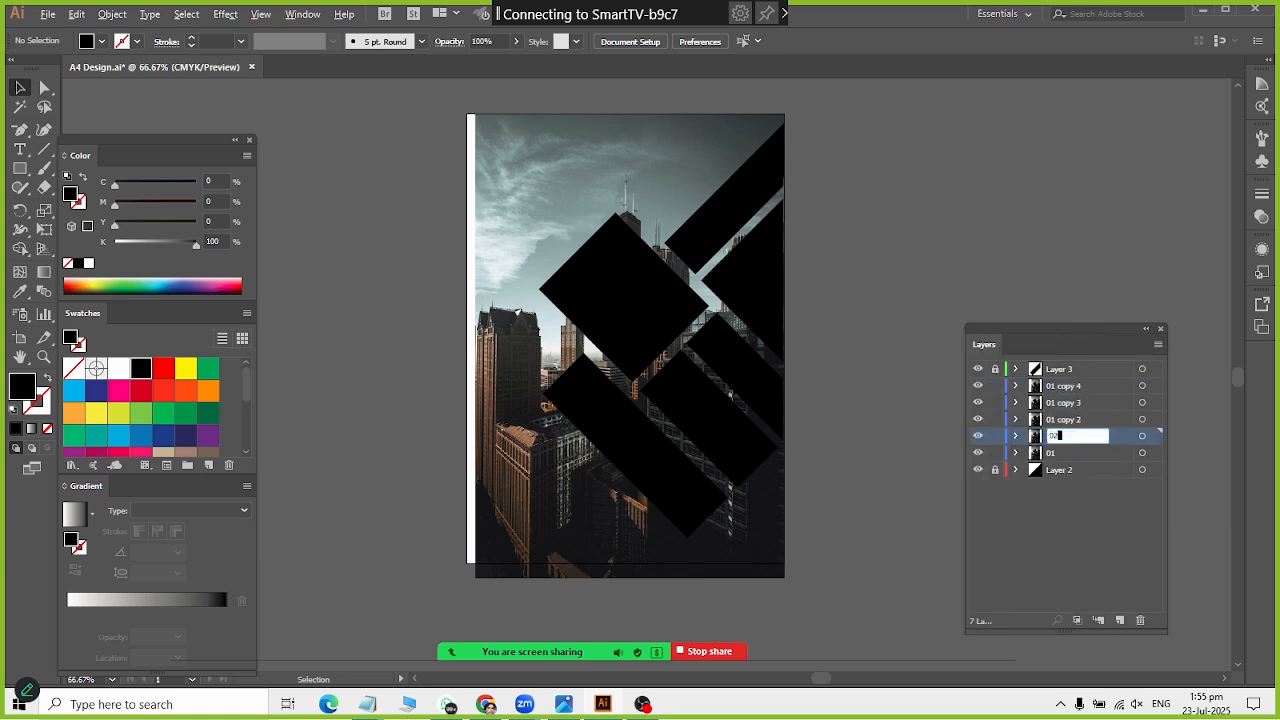
{"action": "type", "text": "02"}
{"action": "double_click", "coordinate": [1063, 419]}
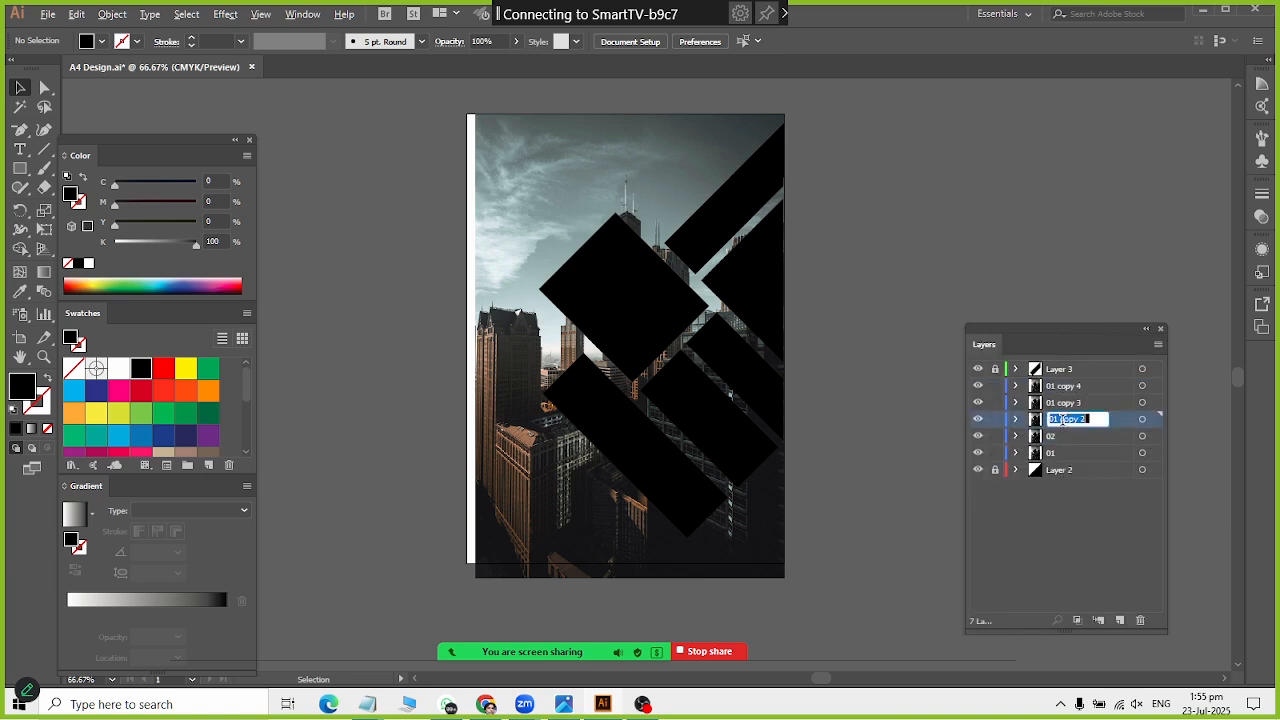
{"action": "type", "text": "03"}
{"action": "key", "text": "Return"}
{"action": "double_click", "coordinate": [1057, 400]}
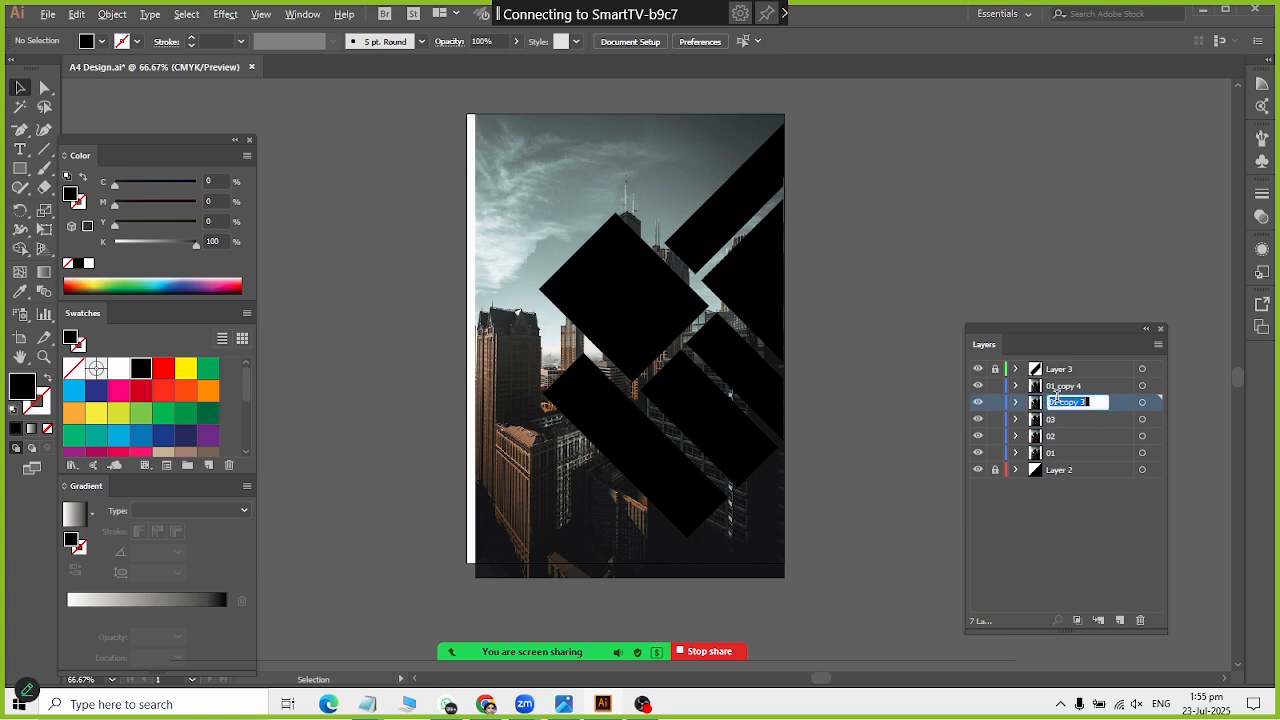
{"action": "type", "text": "04"}
{"action": "key", "text": "Return"}
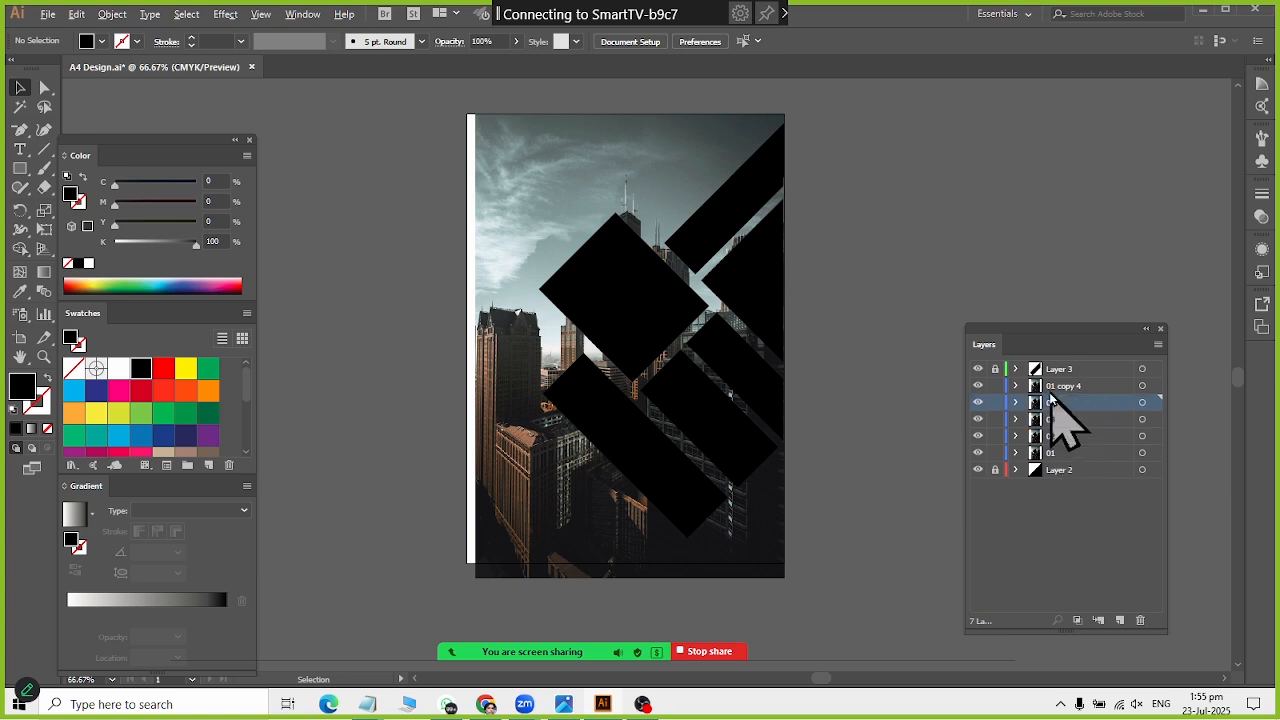
{"action": "double_click", "coordinate": [1060, 385]}
{"action": "type", "text": "05"}
{"action": "key", "text": "Return"}
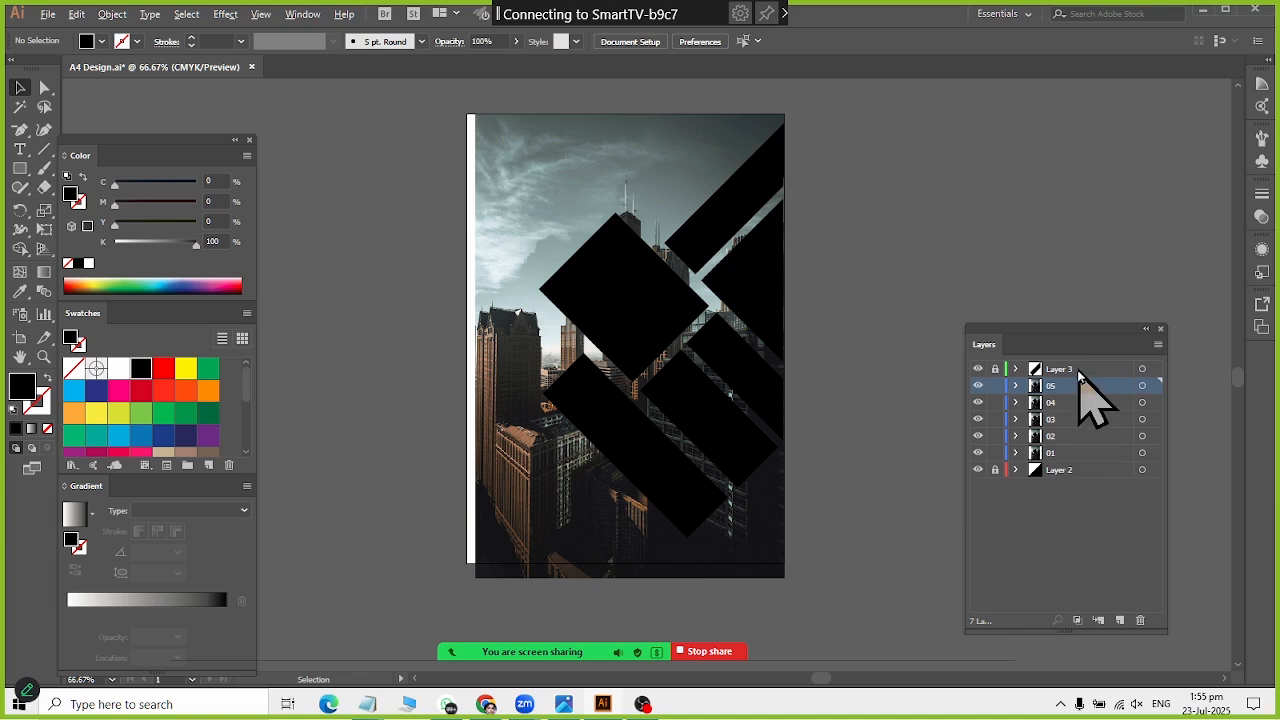
Step: Hide every layer except 01, and lock layers 02 to 05
{"action": "left_click", "coordinate": [1053, 454]}
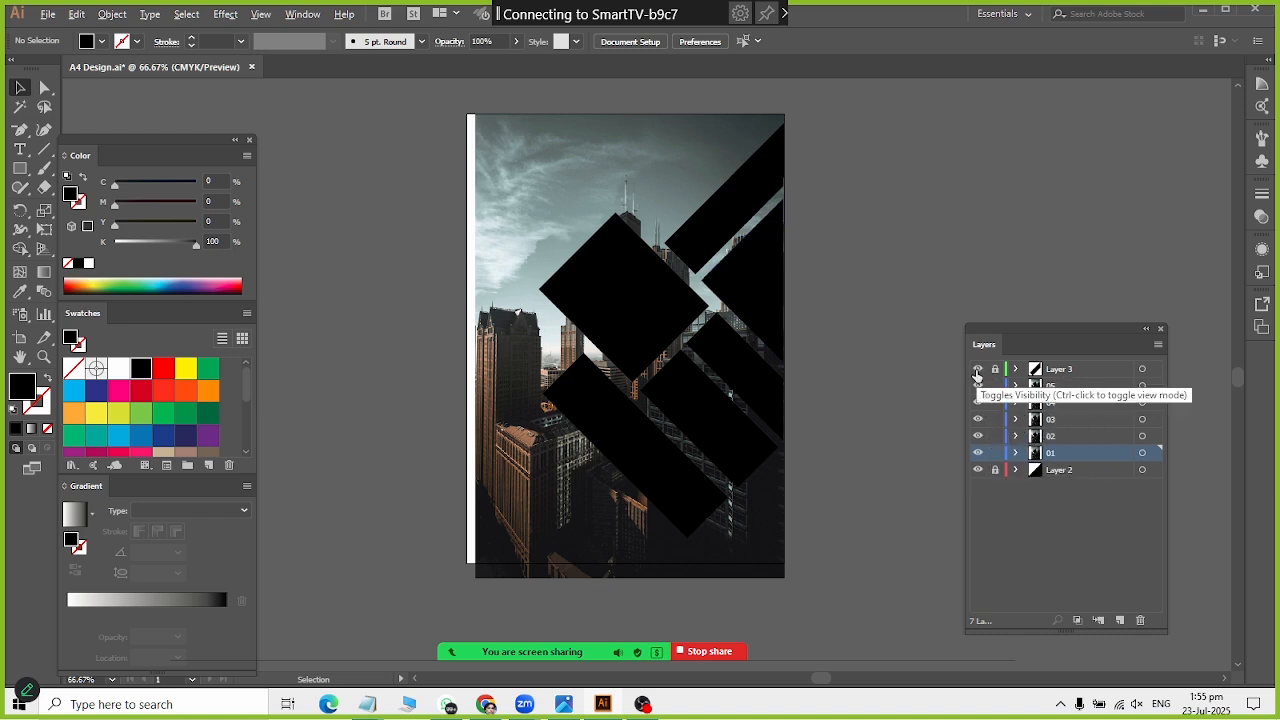
{"action": "left_click", "coordinate": [978, 371]}
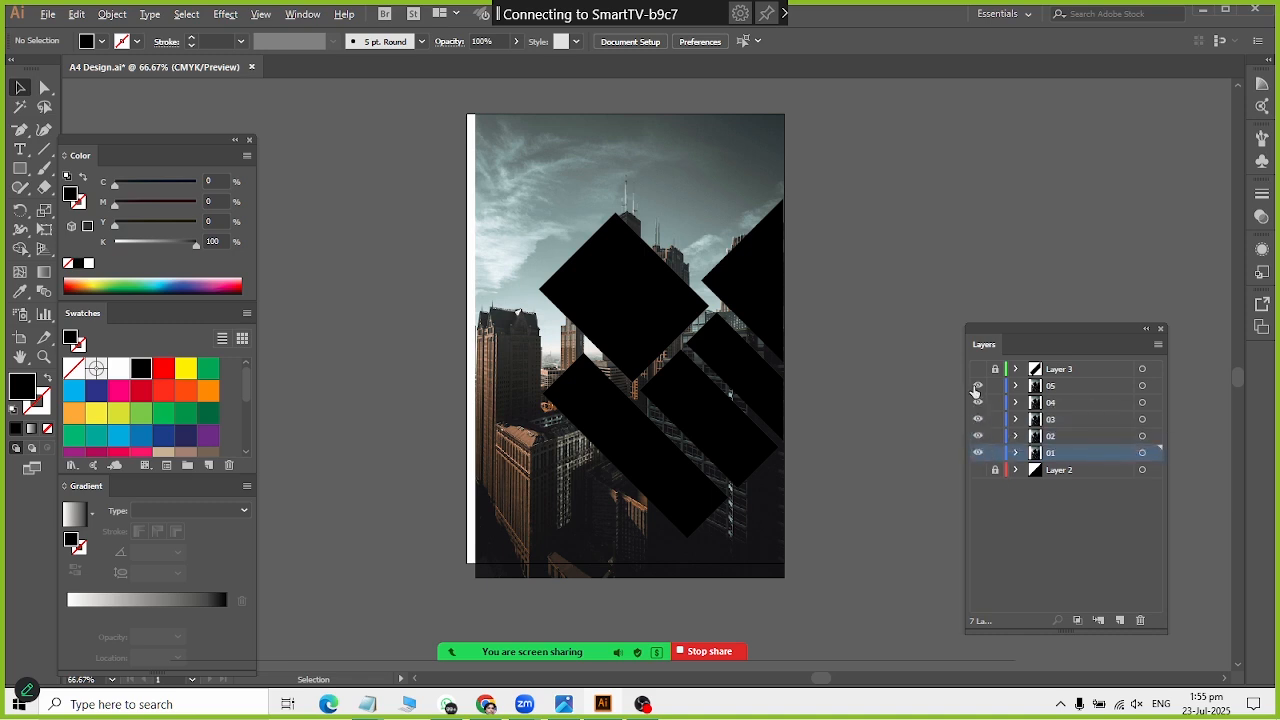
{"action": "left_click_drag", "start_coordinate": [978, 385], "coordinate": [980, 447]}
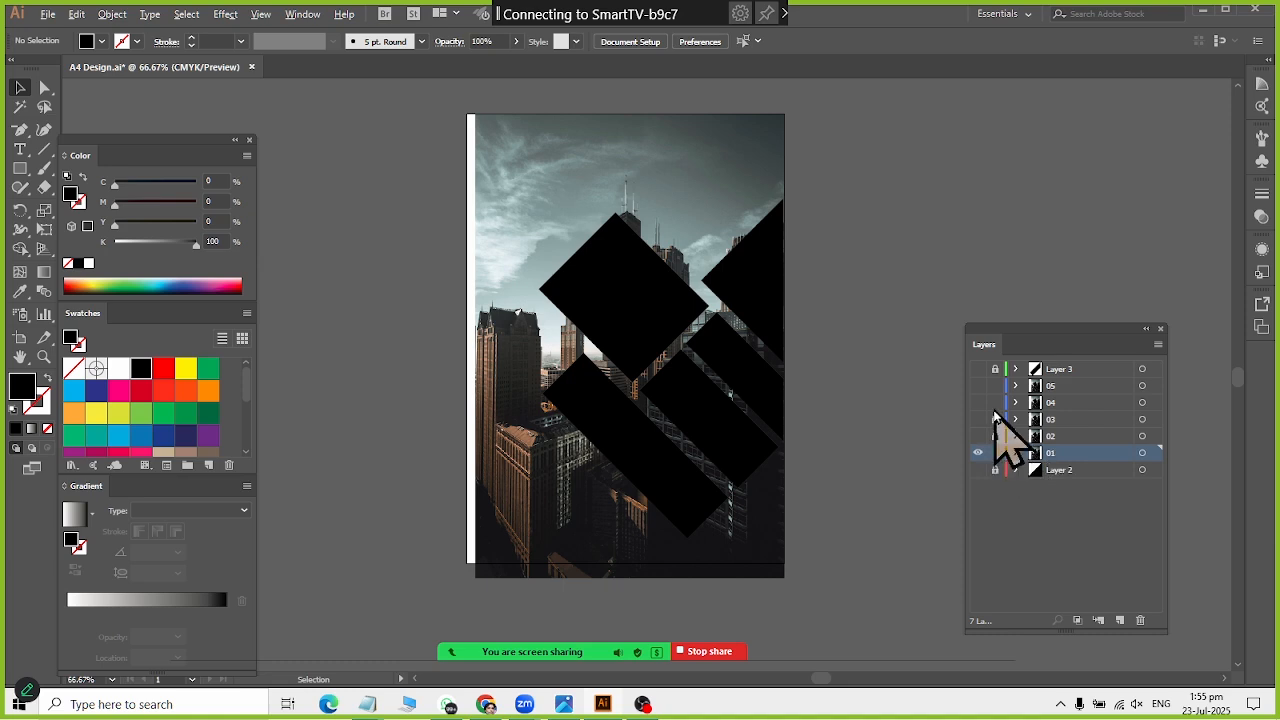
{"action": "left_click_drag", "start_coordinate": [995, 436], "coordinate": [995, 386]}
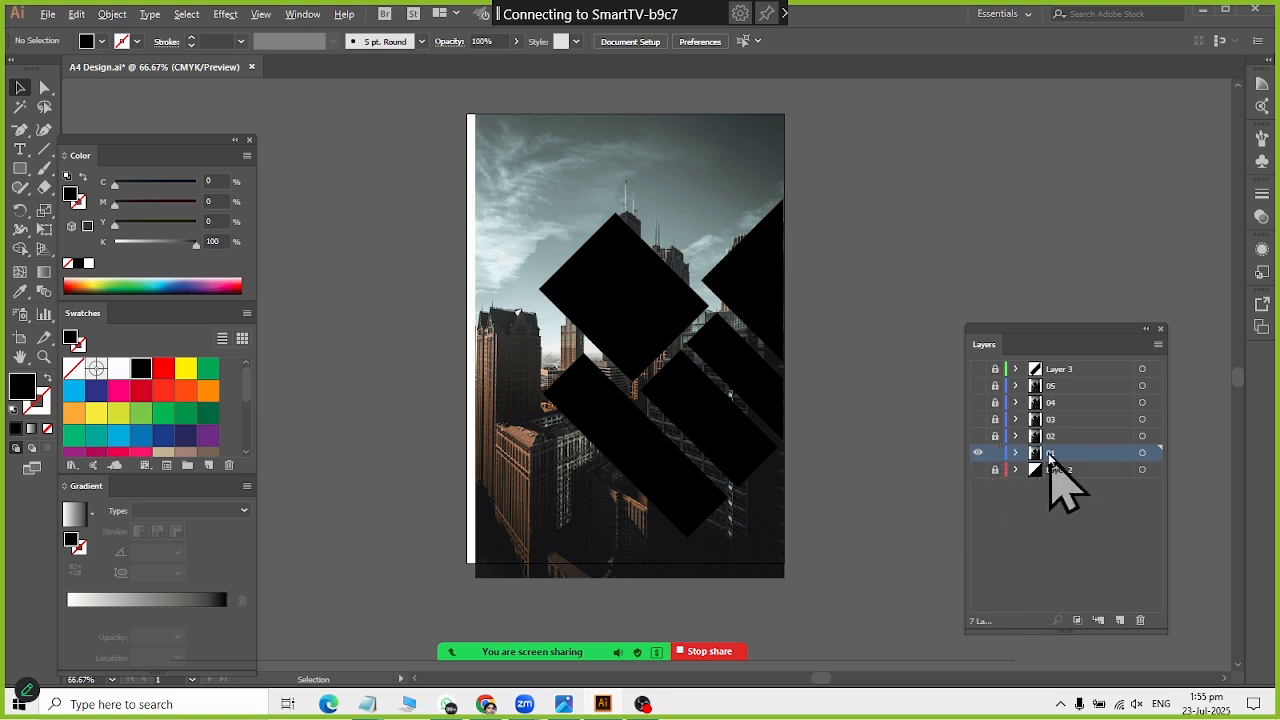
Step: Make a clipping mask on layer 01 from the building photo and the black triangle at the page's right edge
{"action": "left_click", "coordinate": [20, 88]}
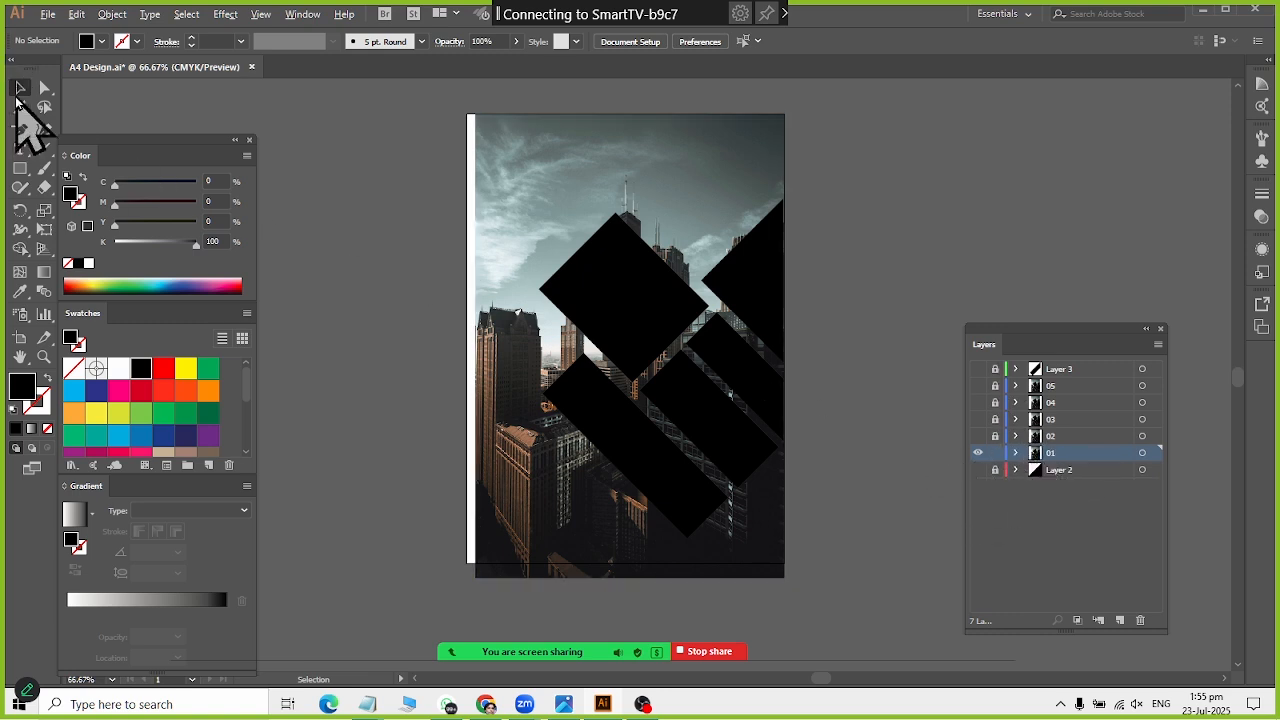
{"action": "left_click", "coordinate": [748, 292]}
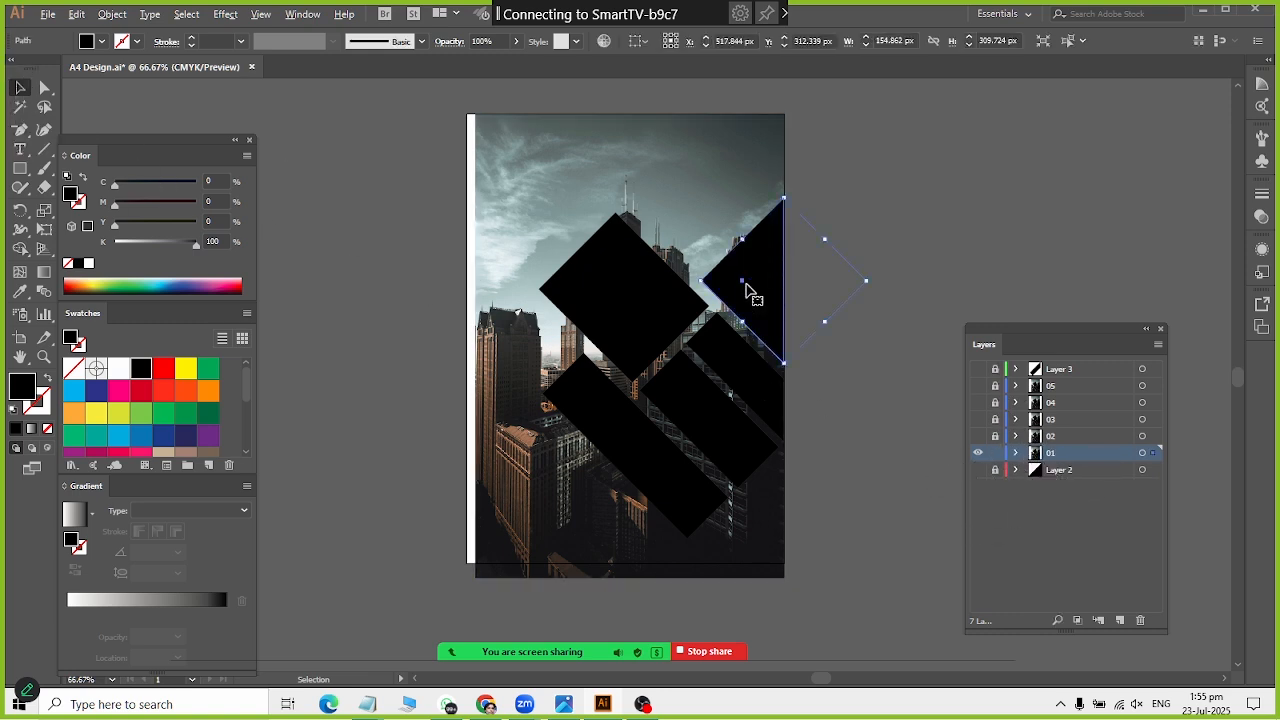
{"action": "left_click", "coordinate": [716, 220], "text": "shift"}
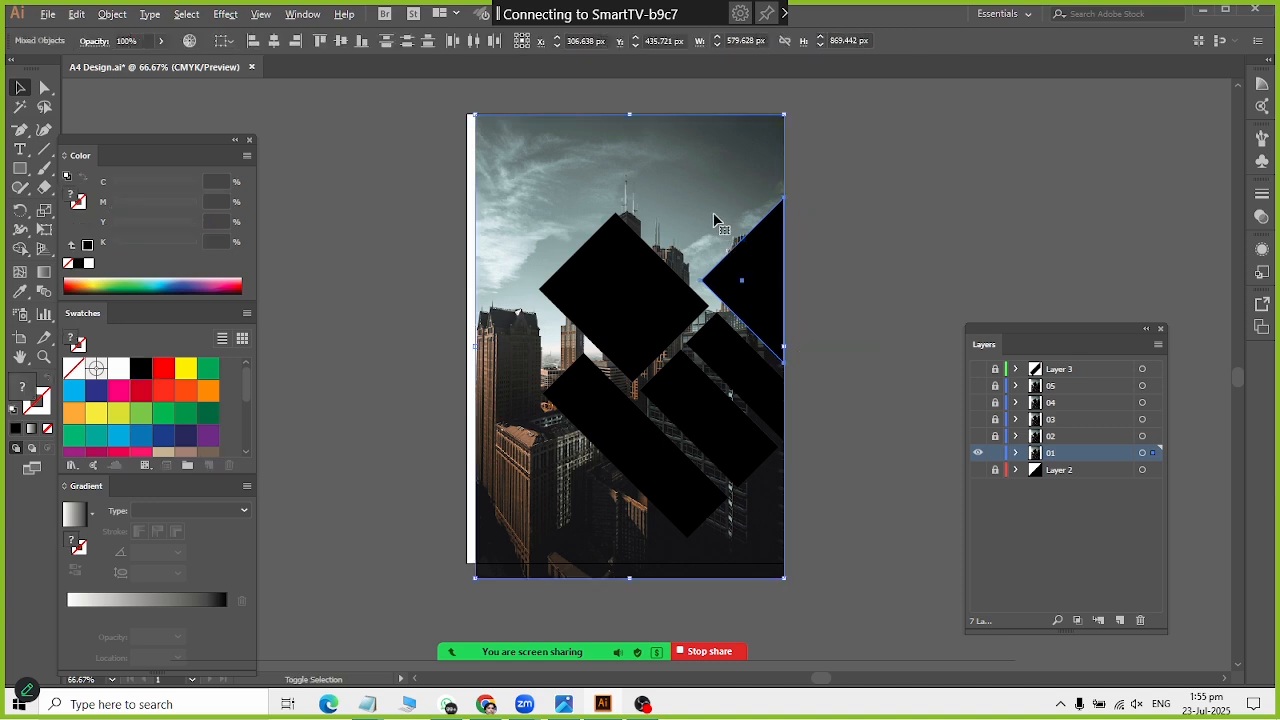
{"action": "right_click", "coordinate": [714, 216]}
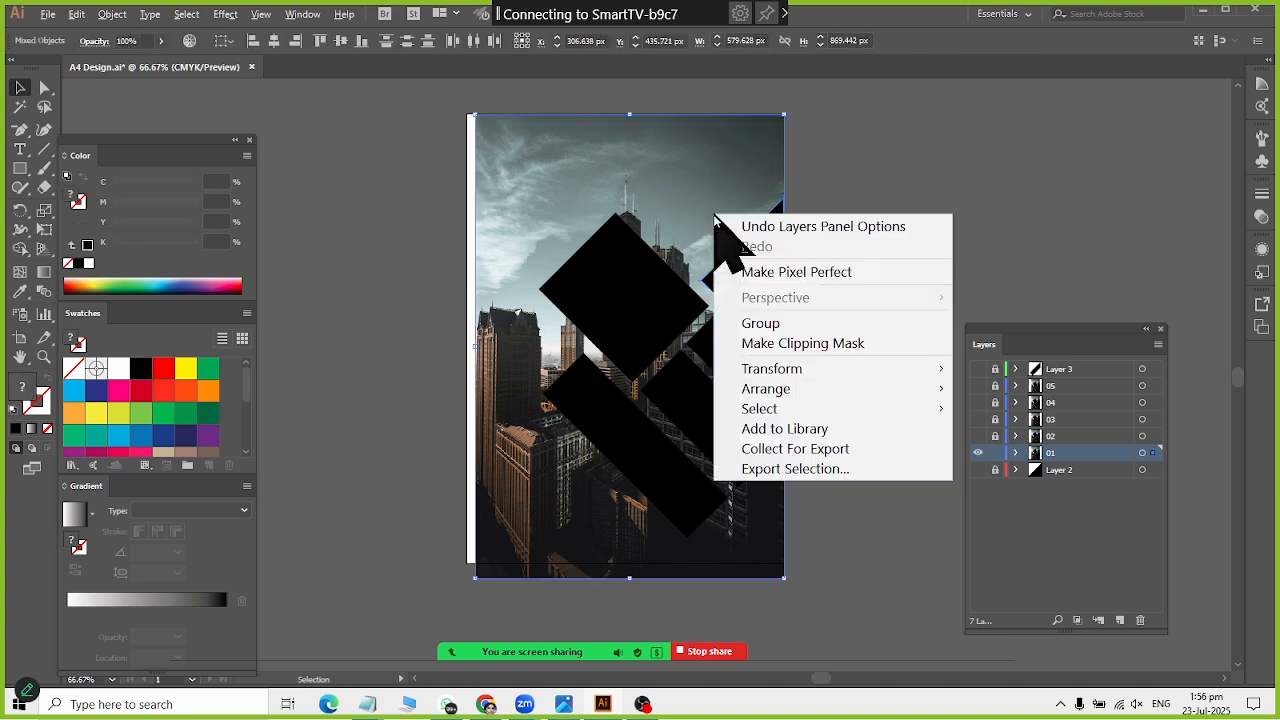
{"action": "left_click", "coordinate": [752, 343]}
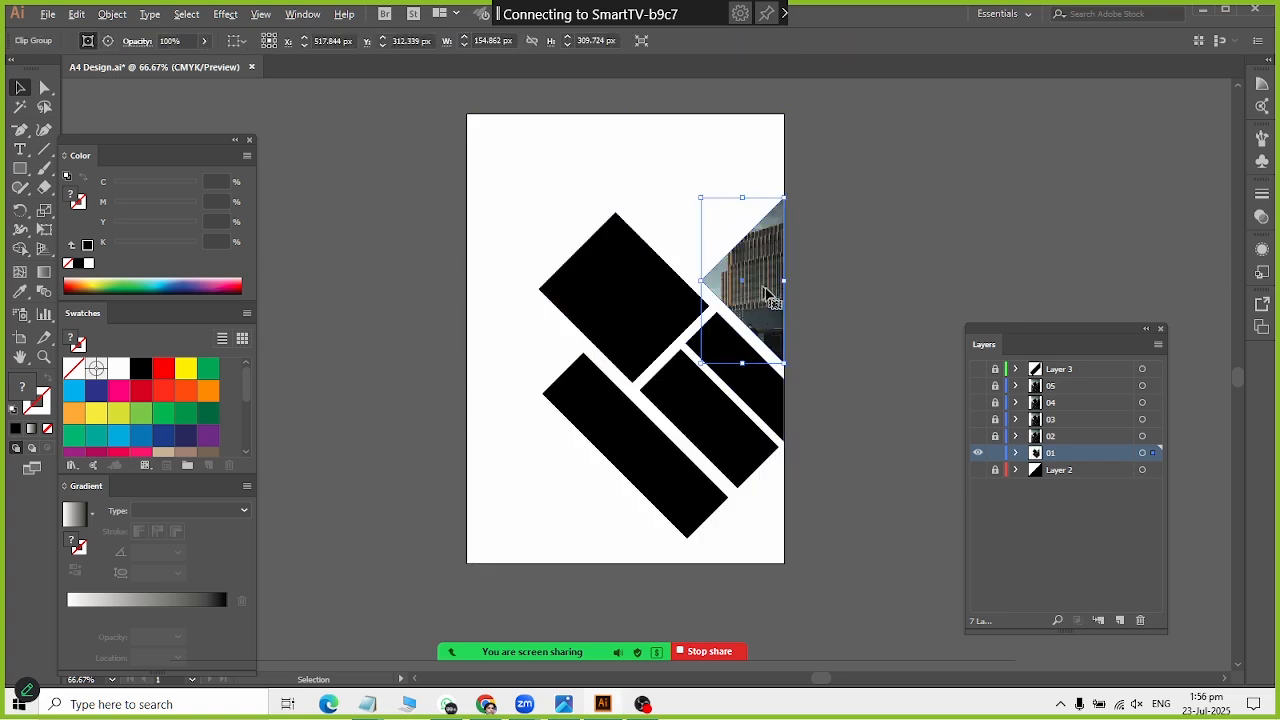
Step: Delete the remaining black shapes from layer 01, keeping only the photo-filled triangle
{"action": "left_click", "coordinate": [836, 347]}
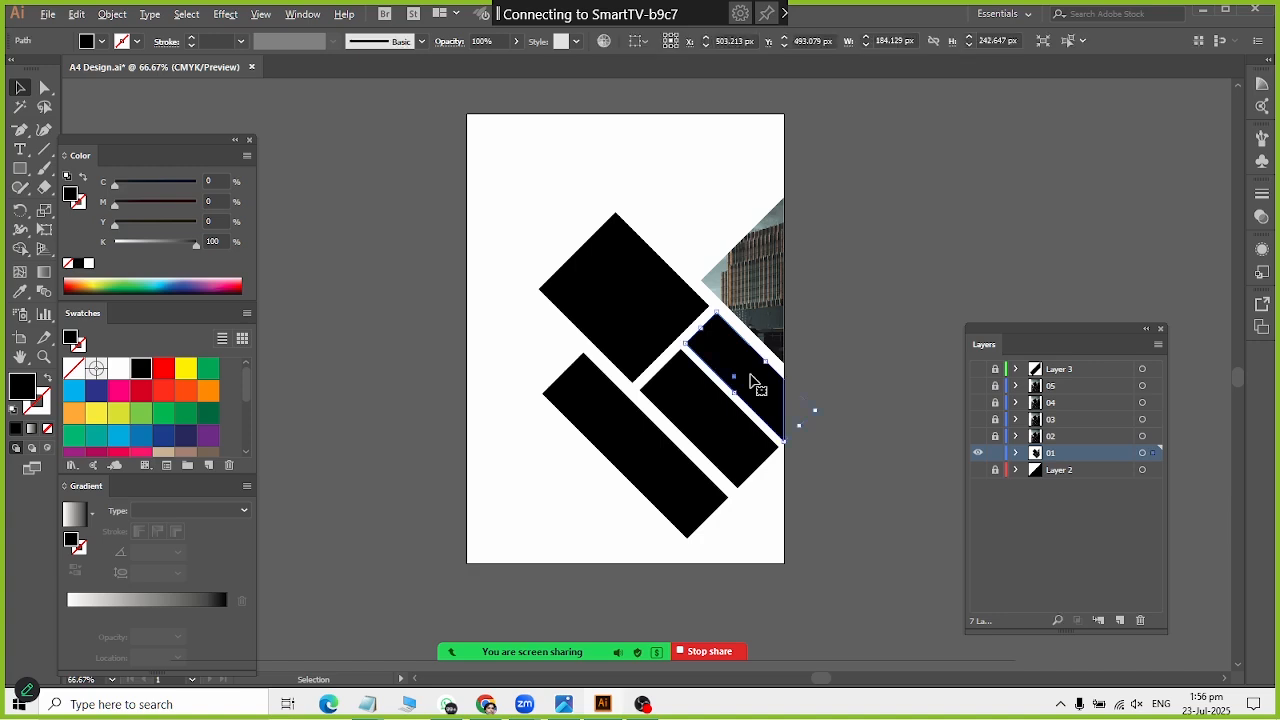
{"action": "left_click", "coordinate": [698, 402]}
{"action": "key", "text": "Delete"}
{"action": "left_click", "coordinate": [623, 440]}
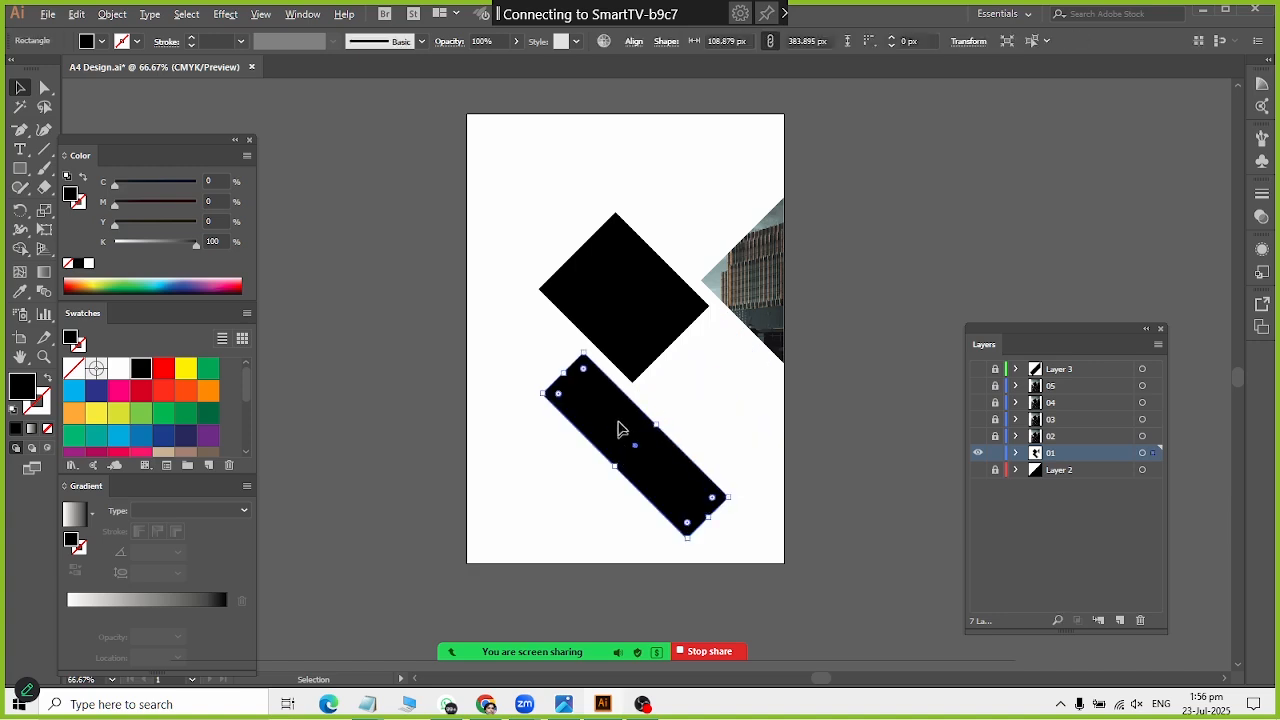
{"action": "key", "text": "Delete"}
{"action": "left_click", "coordinate": [623, 303]}
{"action": "key", "text": "Delete"}
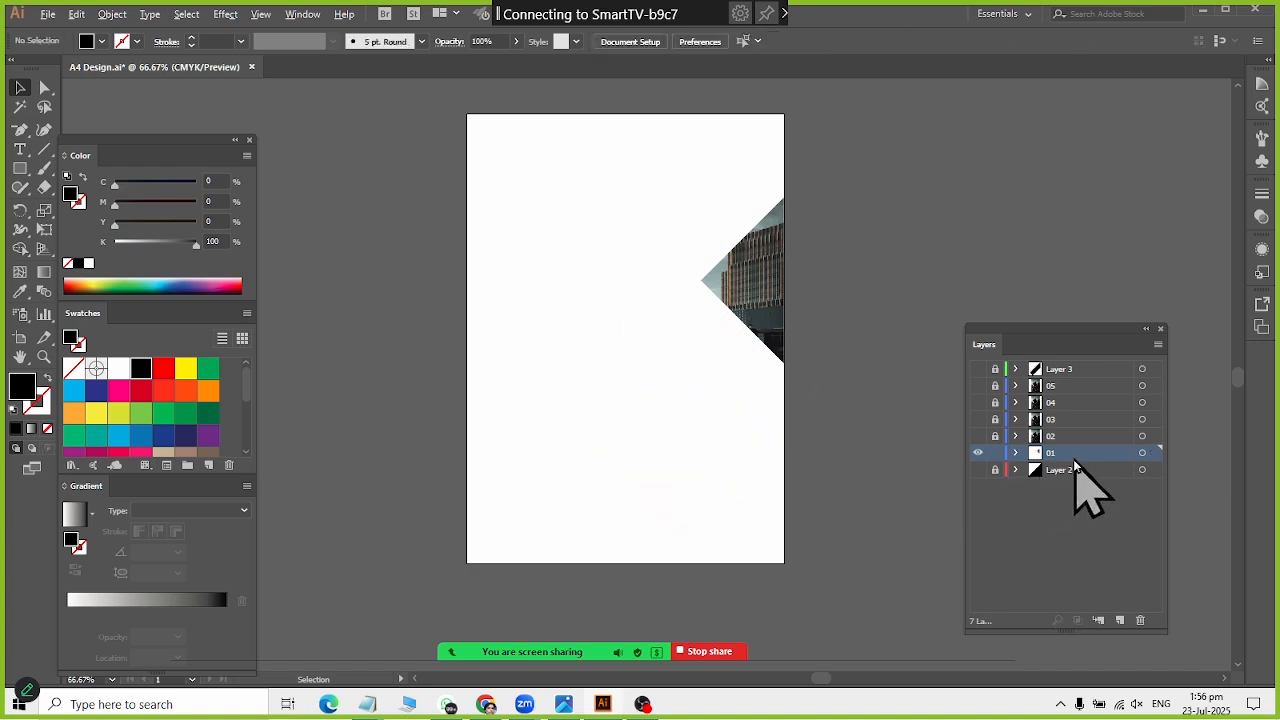
Step: With layer 02 shown and unlocked and layer 01 locked, clip layer 02's photo to the black bar just below the triangle
{"action": "left_click", "coordinate": [979, 436]}
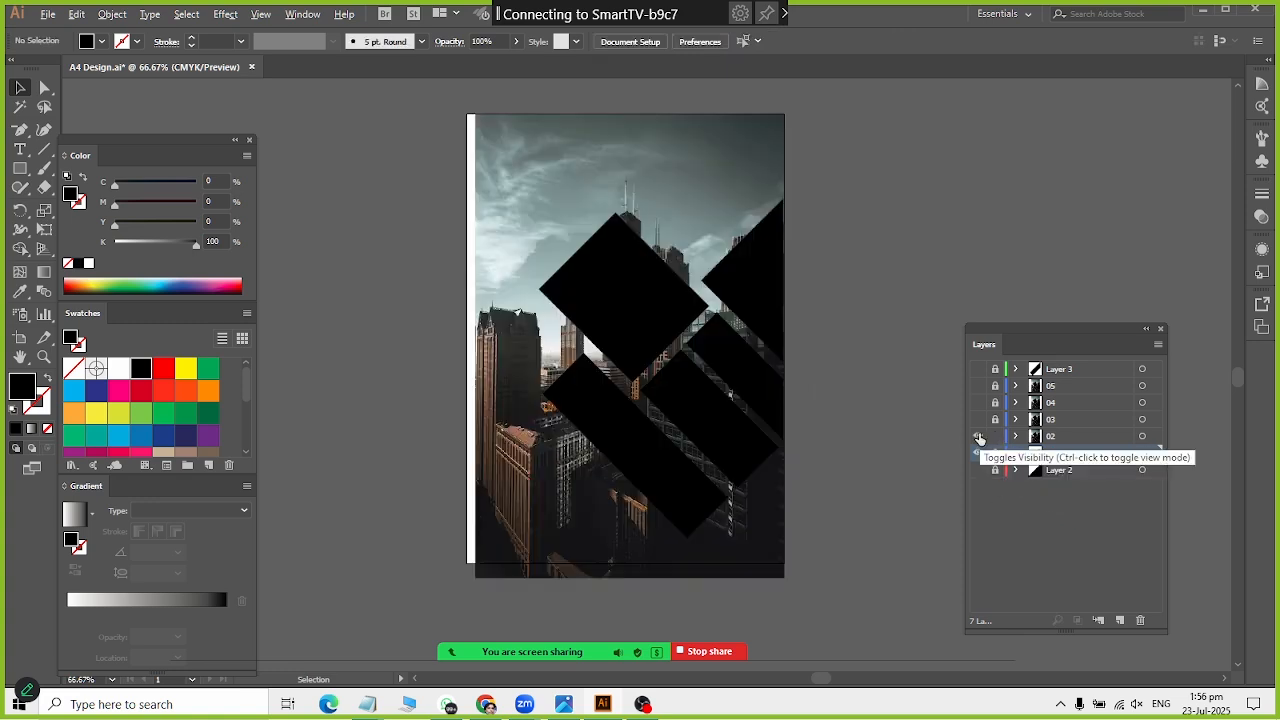
{"action": "left_click", "coordinate": [1050, 437]}
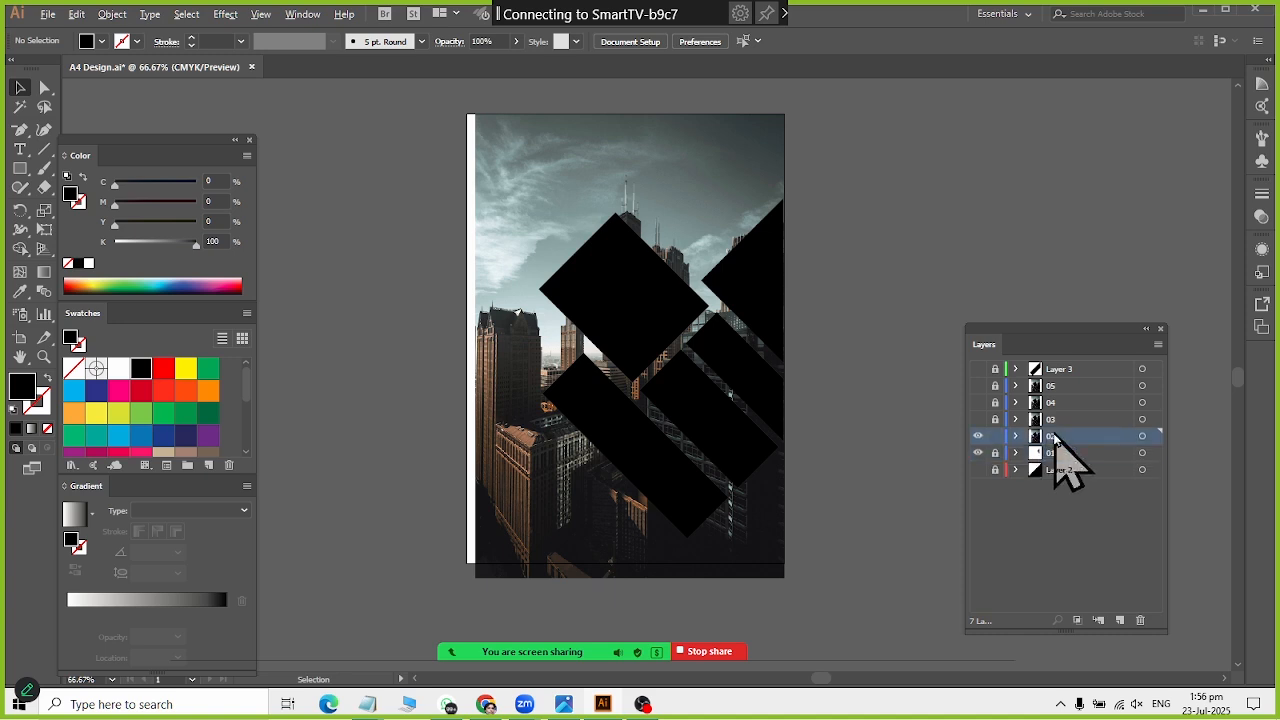
{"action": "left_click", "coordinate": [740, 385]}
{"action": "left_click", "coordinate": [703, 197], "text": "shift"}
{"action": "right_click", "coordinate": [705, 202]}
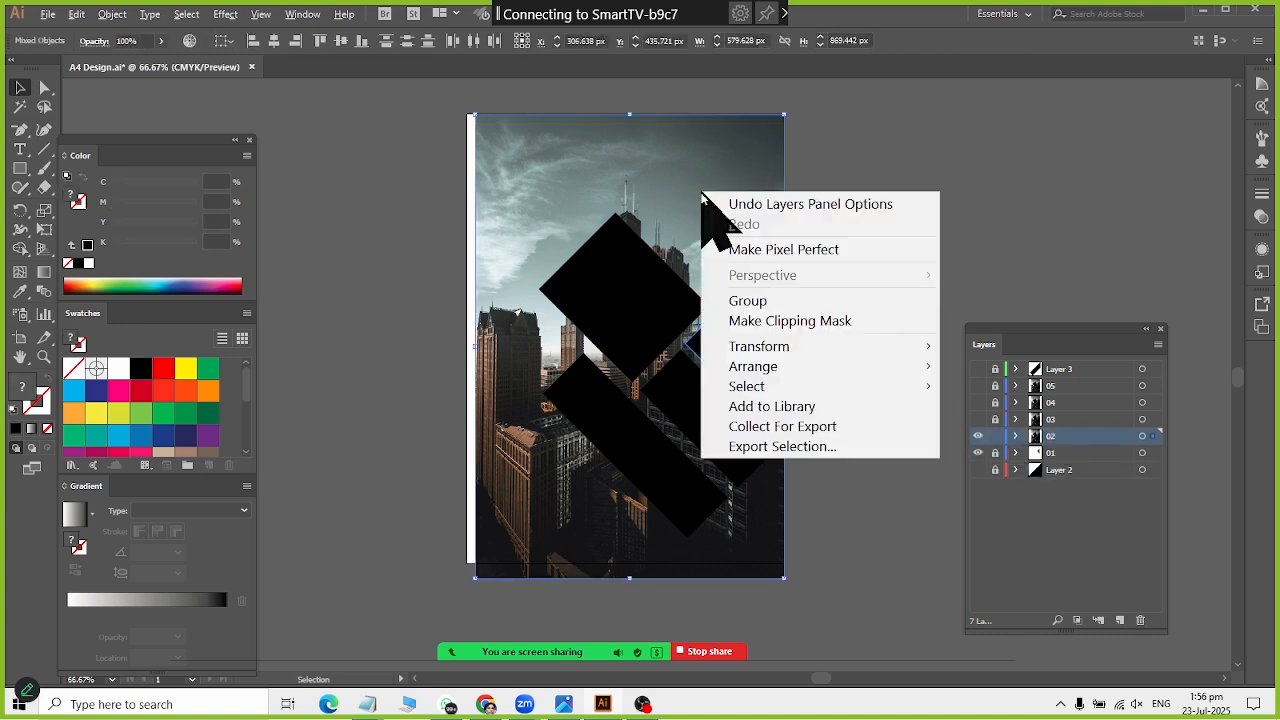
{"action": "left_click", "coordinate": [787, 321]}
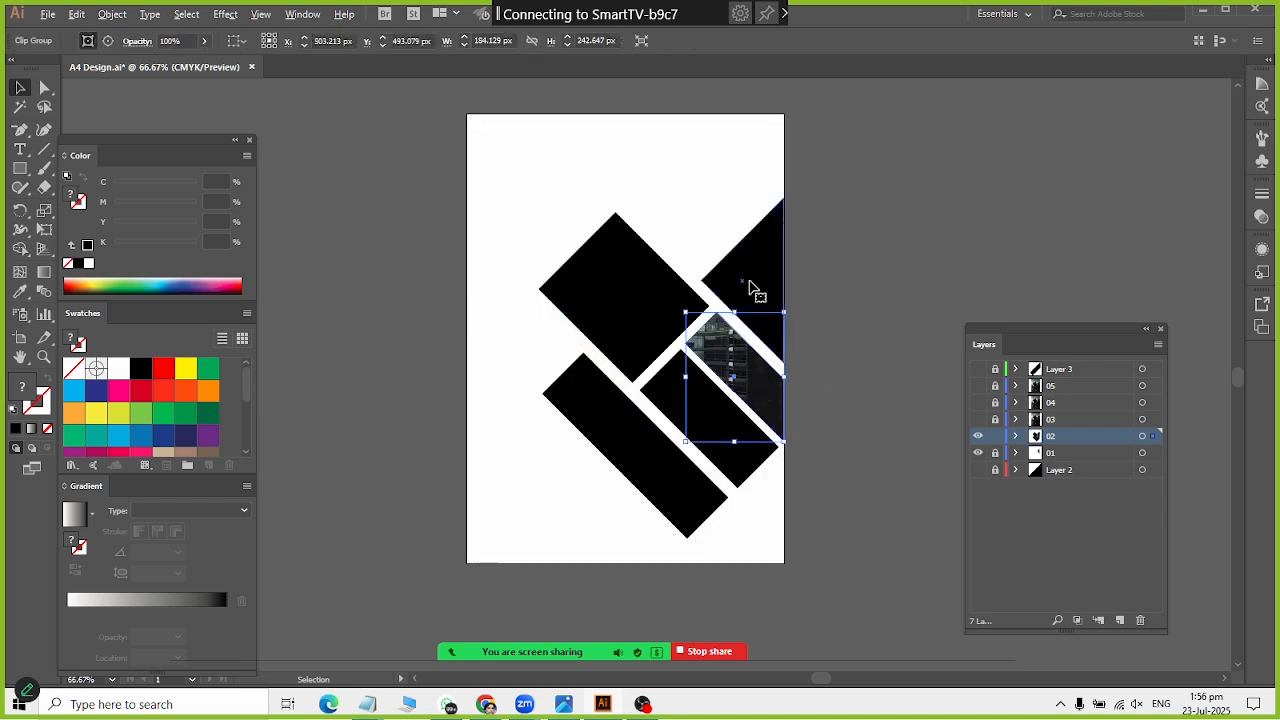
Step: Delete the remaining black triangle, two bars and diamond from layer 02, keeping only the photo-filled bar
{"action": "left_click", "coordinate": [749, 281]}
{"action": "key", "text": "Delete"}
{"action": "left_click", "coordinate": [722, 422]}
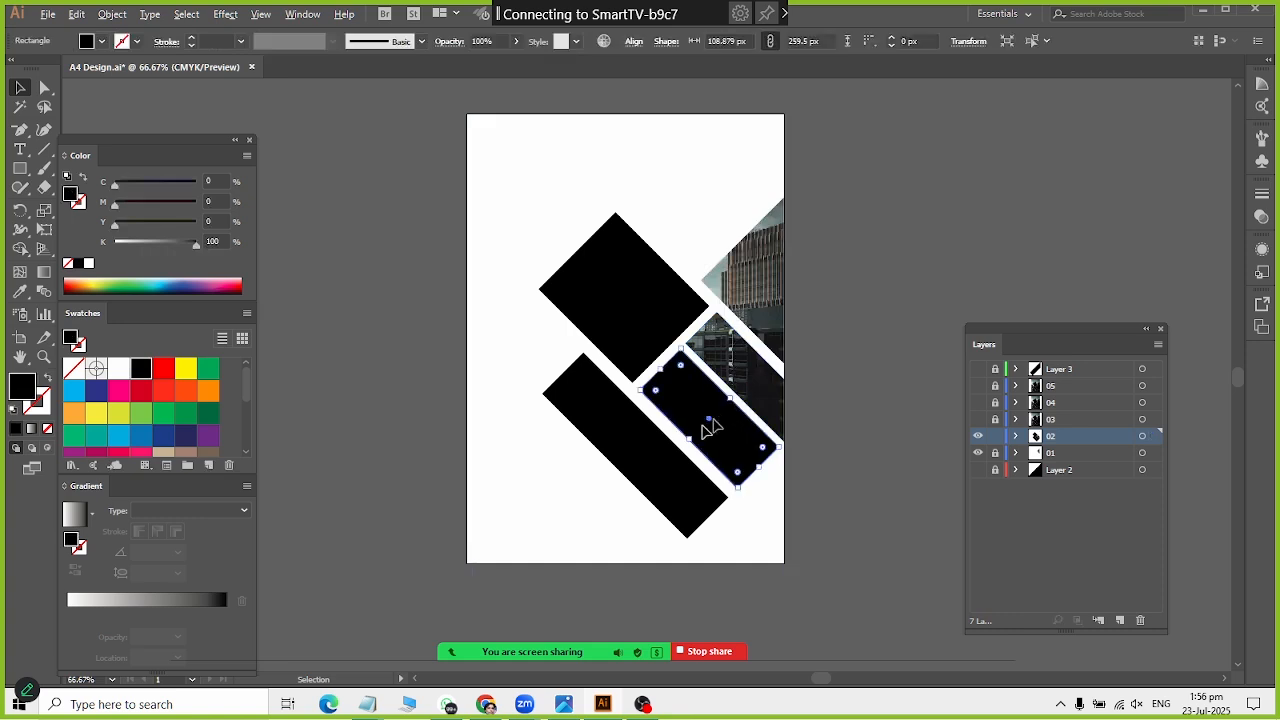
{"action": "key", "text": "Delete"}
{"action": "left_click", "coordinate": [654, 462]}
{"action": "key", "text": "Delete"}
{"action": "left_click", "coordinate": [640, 329]}
{"action": "key", "text": "Delete"}
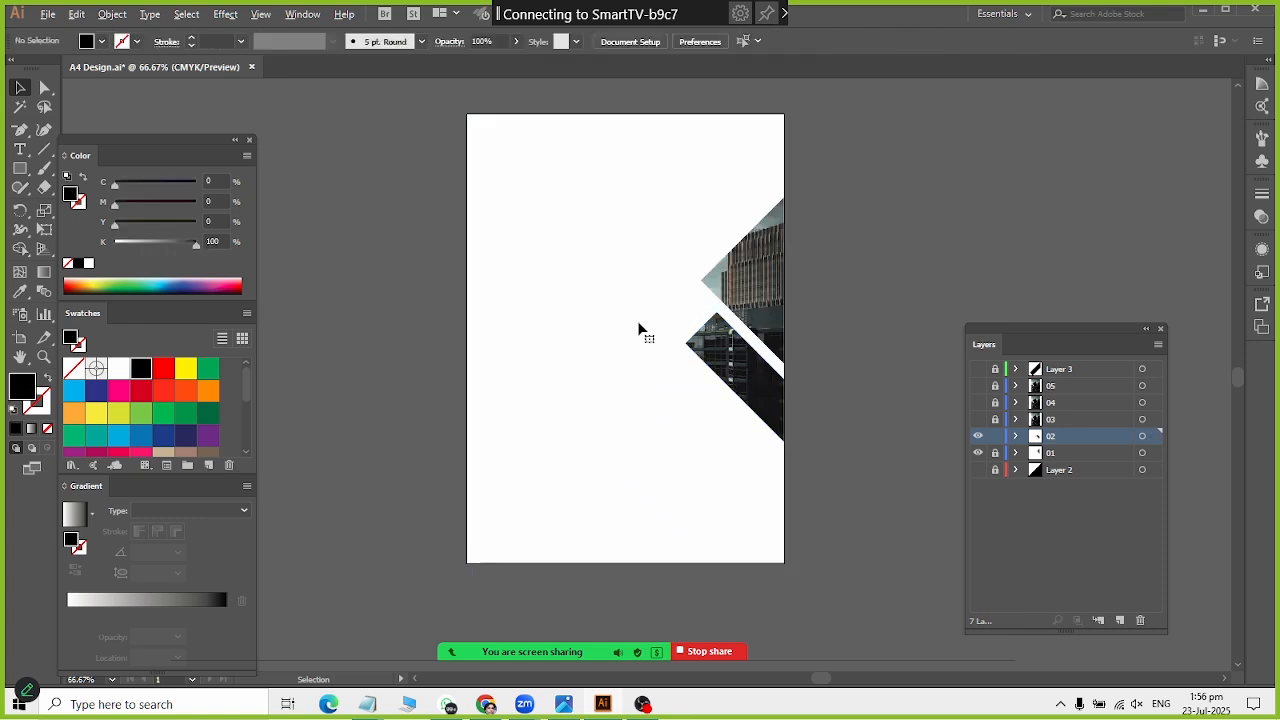
Step: Lock layer 02, show and unlock layer 03, and delete its black triangle and the bar just below it
{"action": "left_click", "coordinate": [978, 419]}
{"action": "left_click", "coordinate": [1045, 420]}
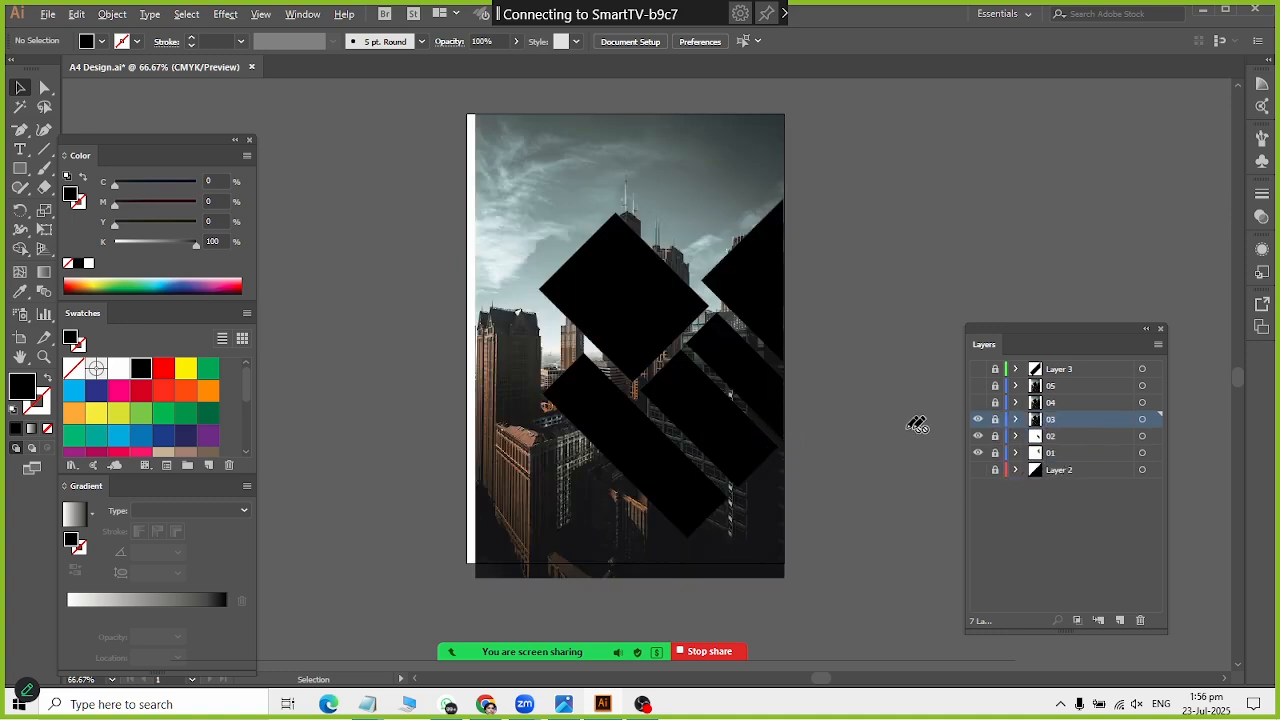
{"action": "left_click", "coordinate": [758, 282]}
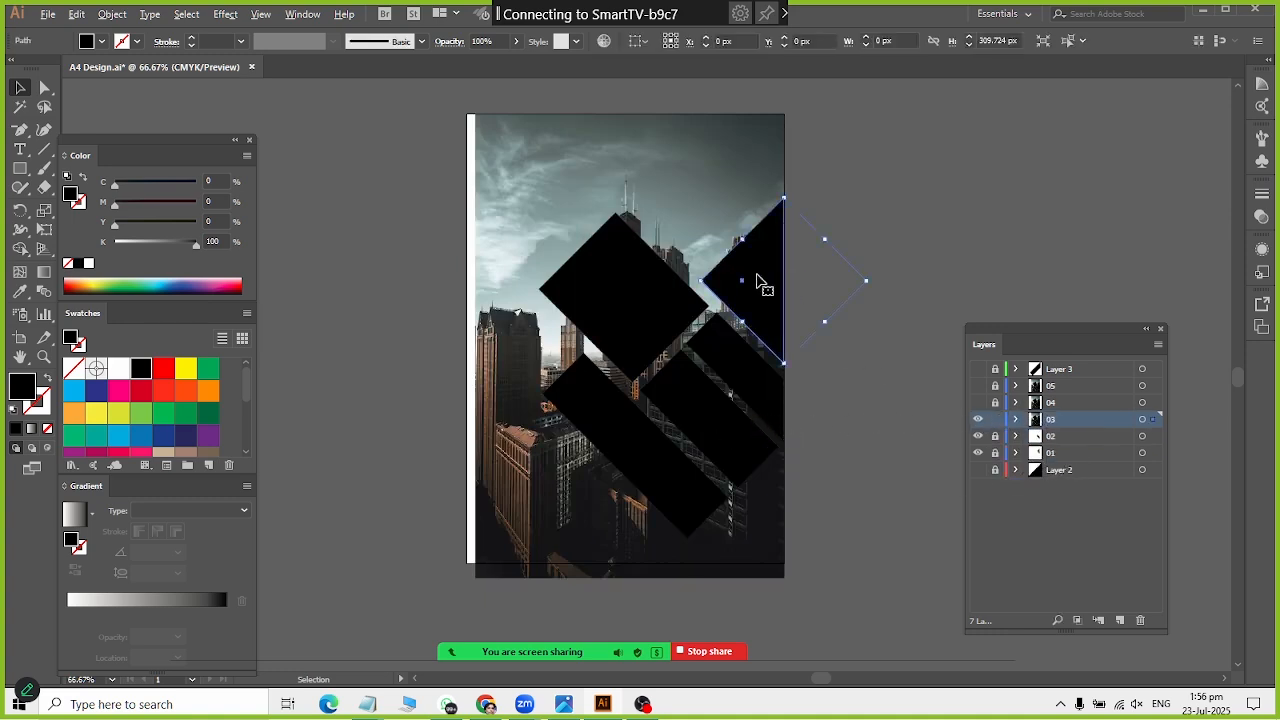
{"action": "key", "text": "Delete"}
{"action": "left_click", "coordinate": [729, 372]}
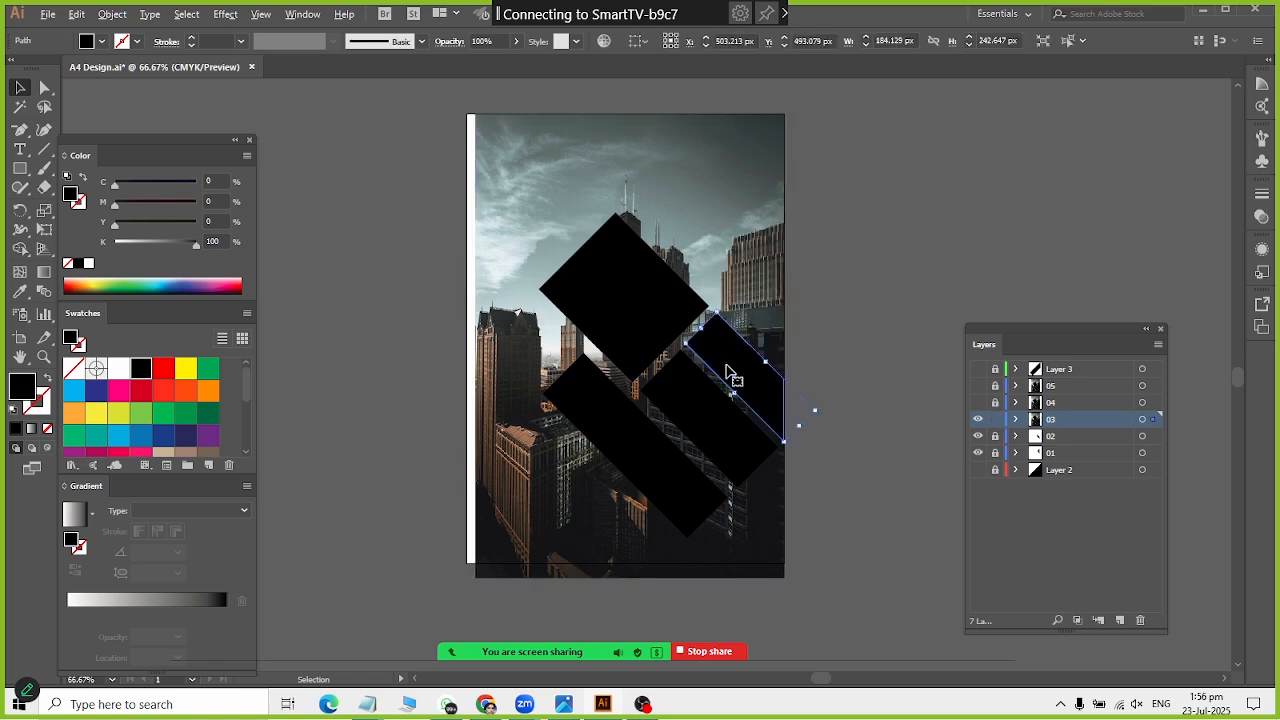
{"action": "key", "text": "Delete"}
Step: Make a clipping mask on layer 03 from the building photo and the short black bar
{"action": "left_click", "coordinate": [718, 410]}
{"action": "left_click", "coordinate": [757, 317], "text": "shift"}
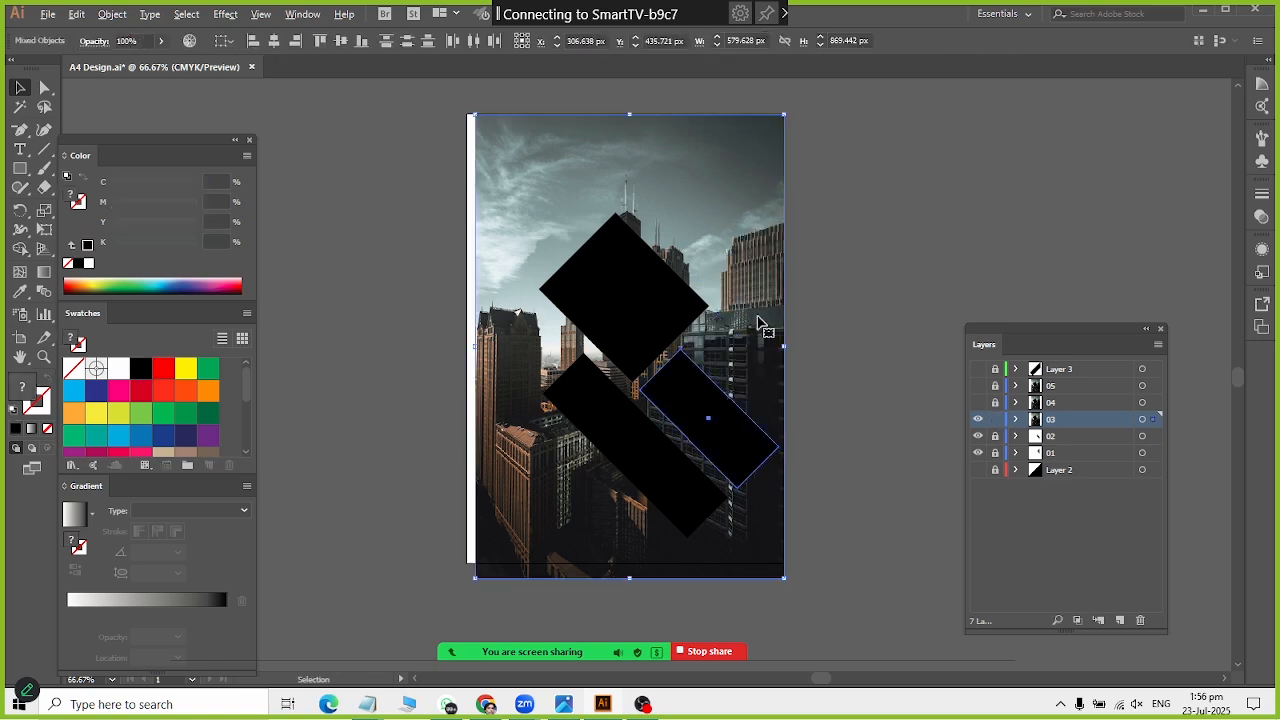
{"action": "right_click", "coordinate": [758, 320]}
{"action": "left_click", "coordinate": [808, 446]}
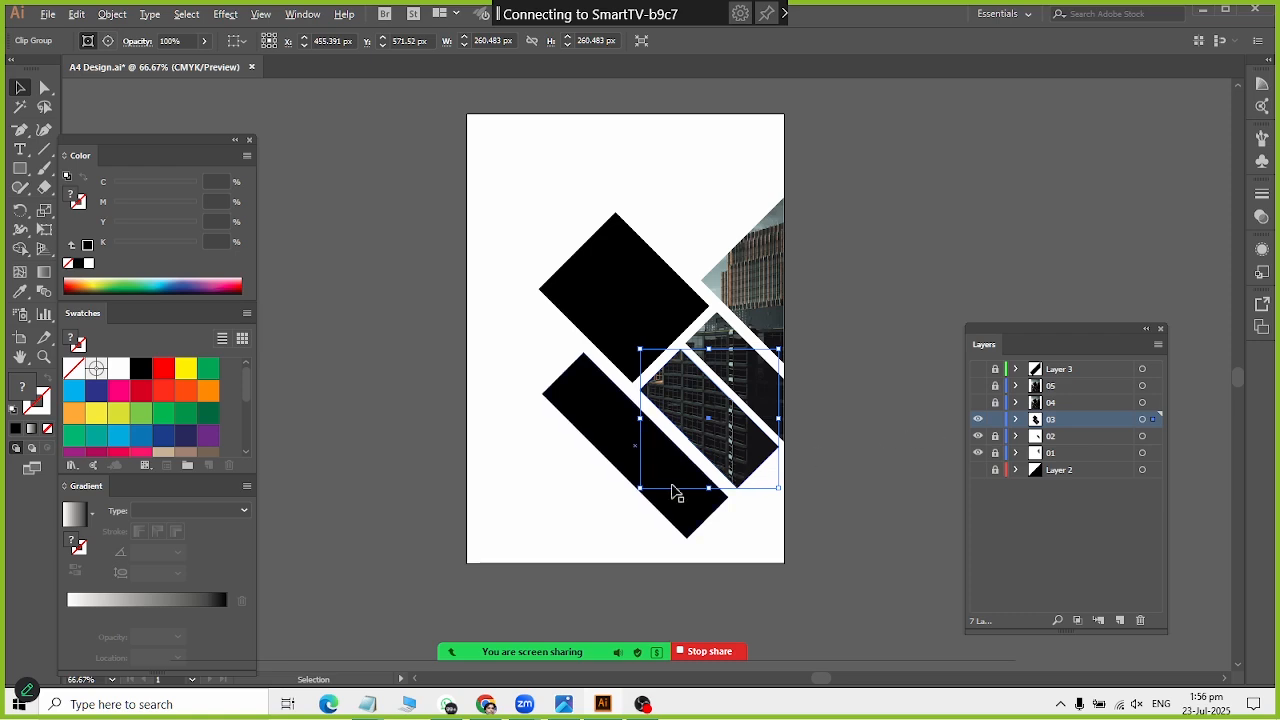
Step: Delete the long black bar and the black diamond from layer 03
{"action": "left_click", "coordinate": [688, 515]}
{"action": "key", "text": "Delete"}
{"action": "left_click", "coordinate": [663, 329]}
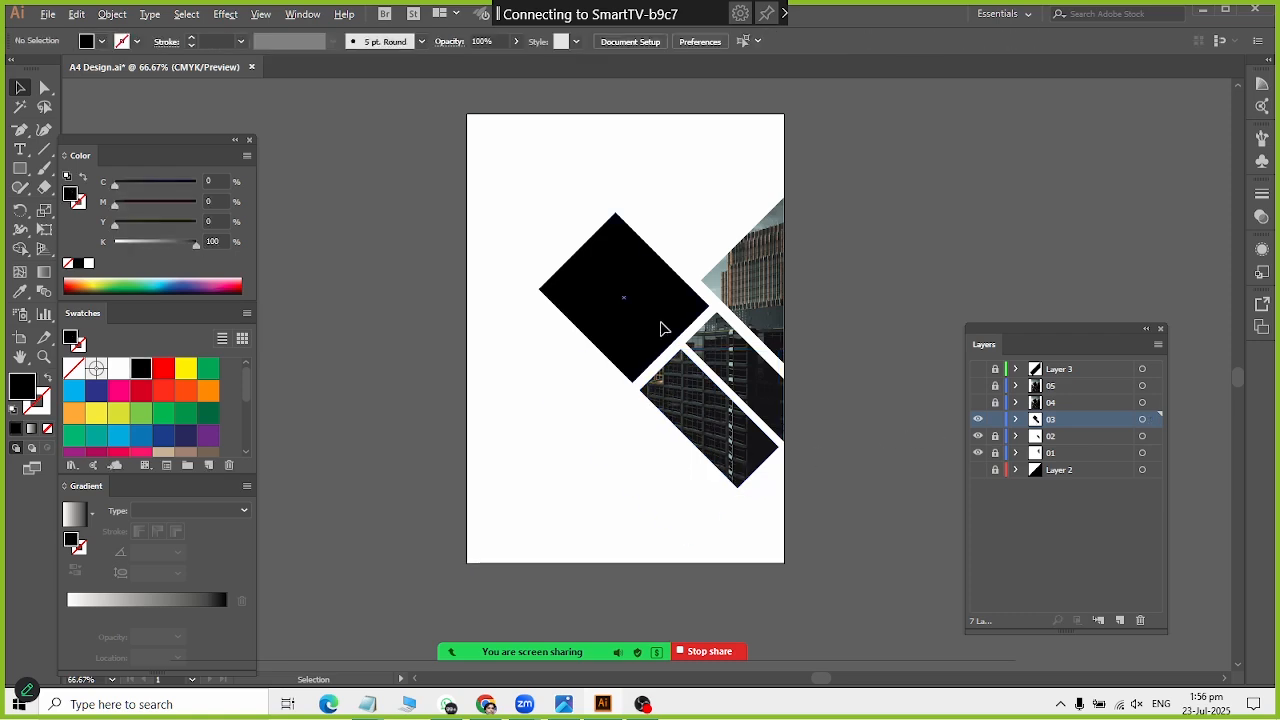
{"action": "key", "text": "Delete"}
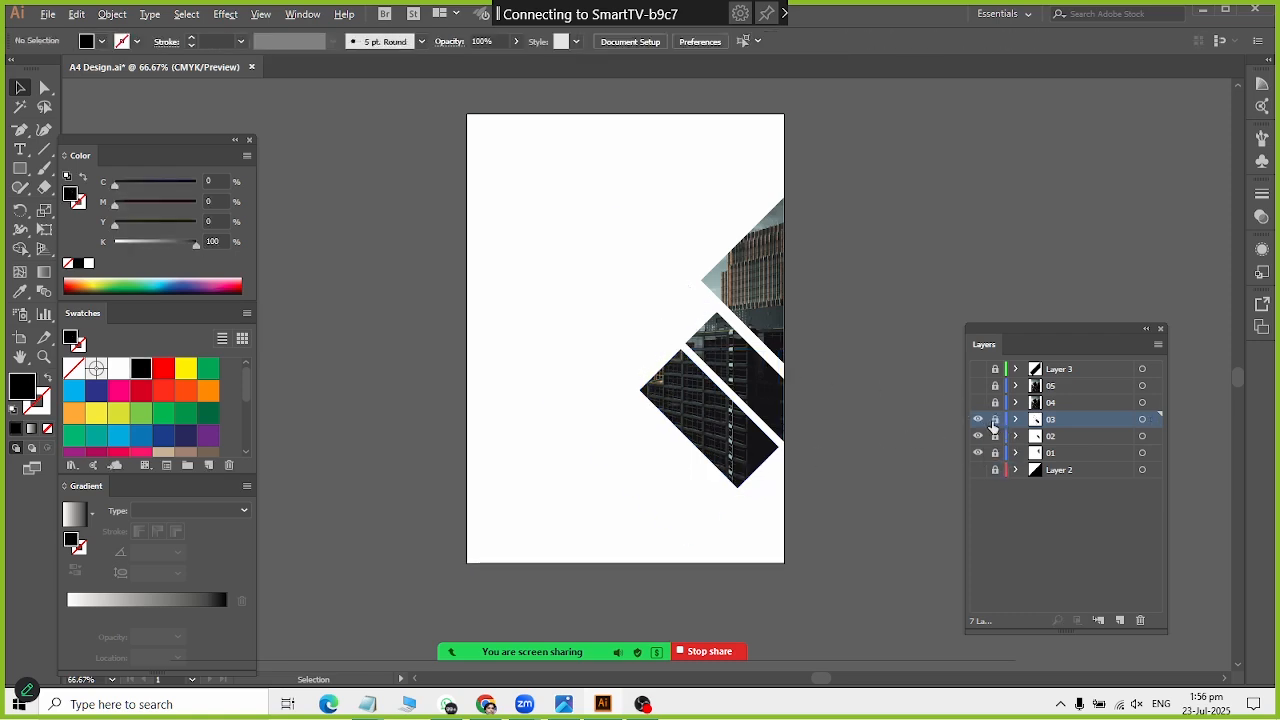
Step: With layer 04 shown and unlocked and layer 03 locked, clip layer 04's photo to the long black bar below the diamond
{"action": "left_click", "coordinate": [979, 403]}
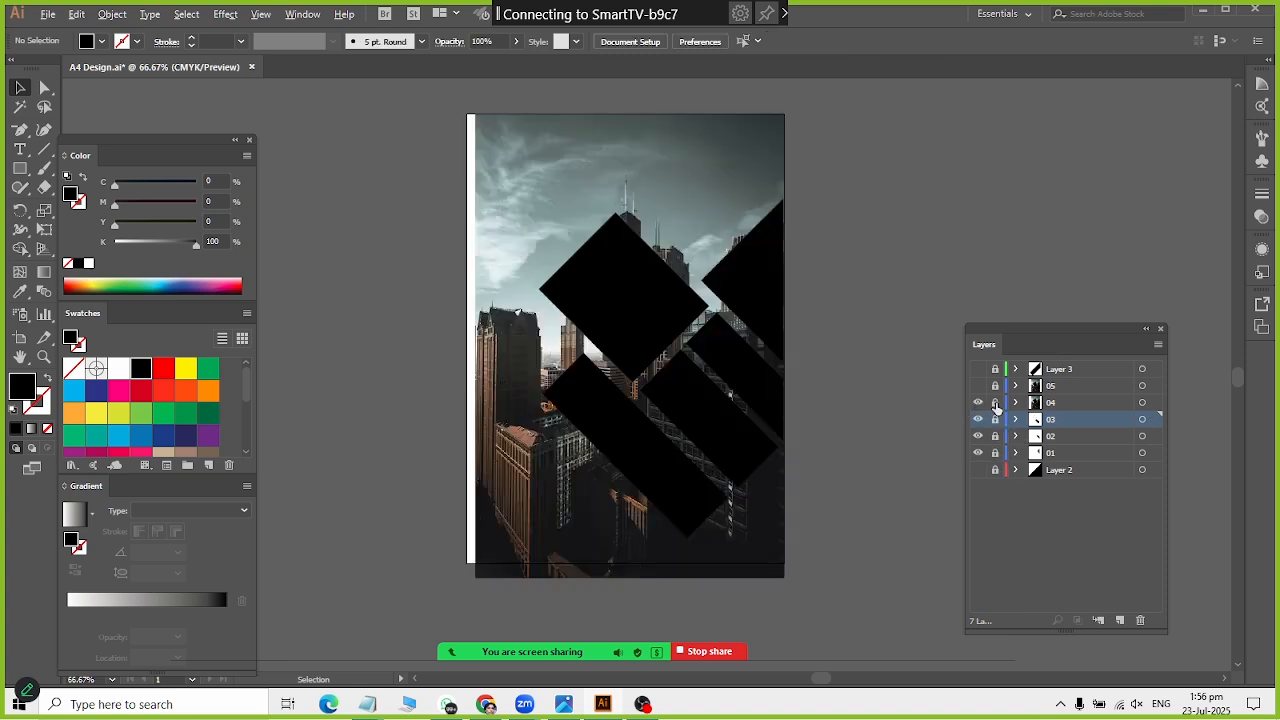
{"action": "left_click", "coordinate": [995, 403]}
{"action": "left_click", "coordinate": [688, 493]}
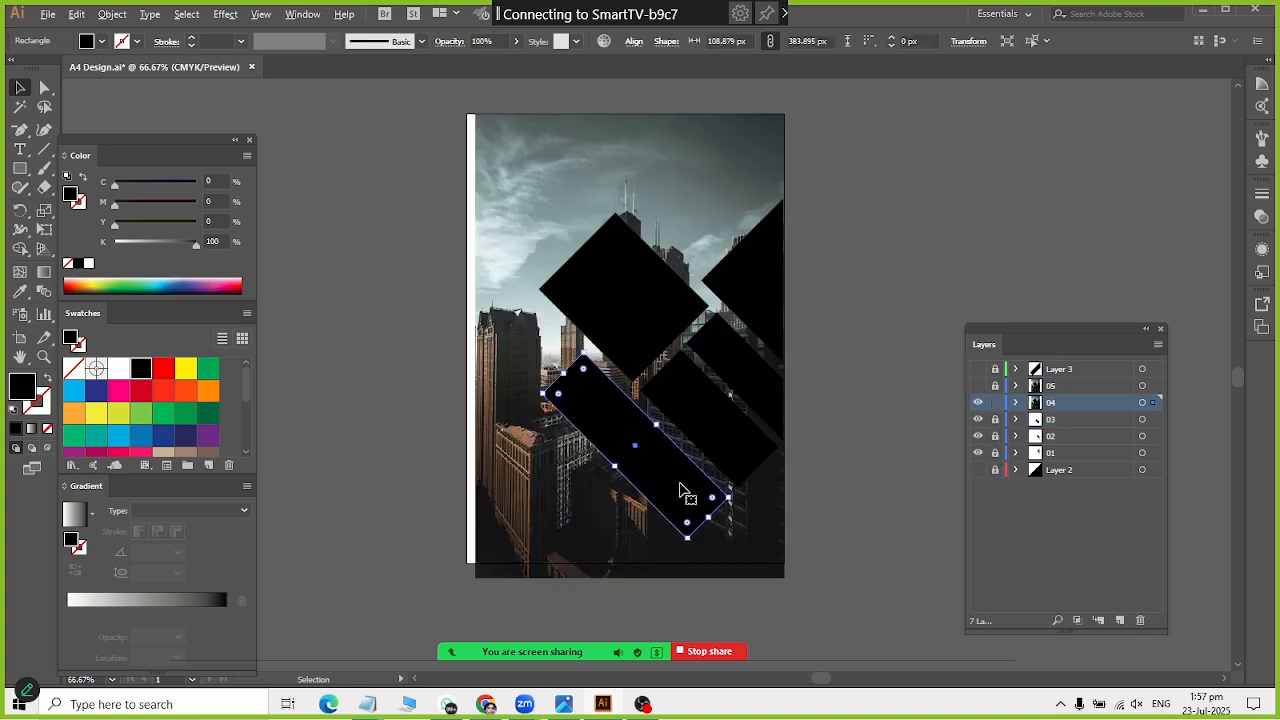
{"action": "left_click", "coordinate": [580, 519], "text": "shift"}
{"action": "right_click", "coordinate": [580, 519]}
{"action": "left_click", "coordinate": [680, 369]}
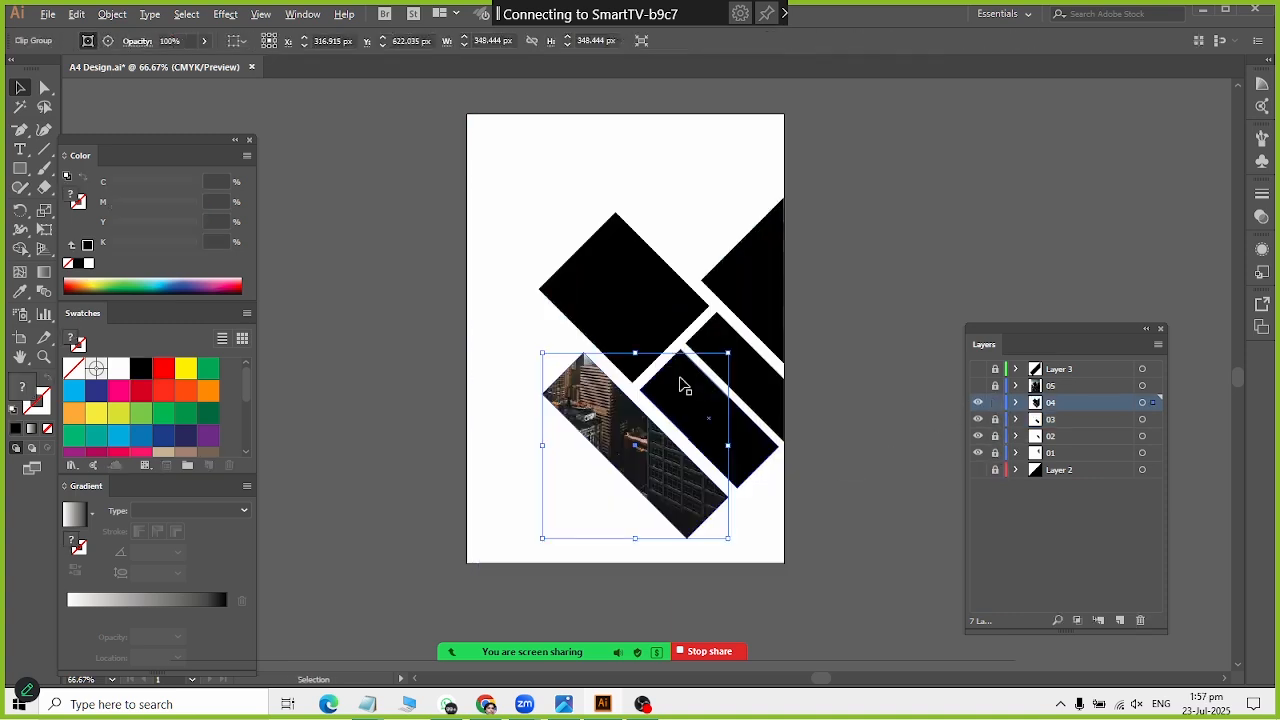
Step: Delete the four remaining black shapes from layer 04, keeping only the photo-filled long bar
{"action": "left_click", "coordinate": [757, 462]}
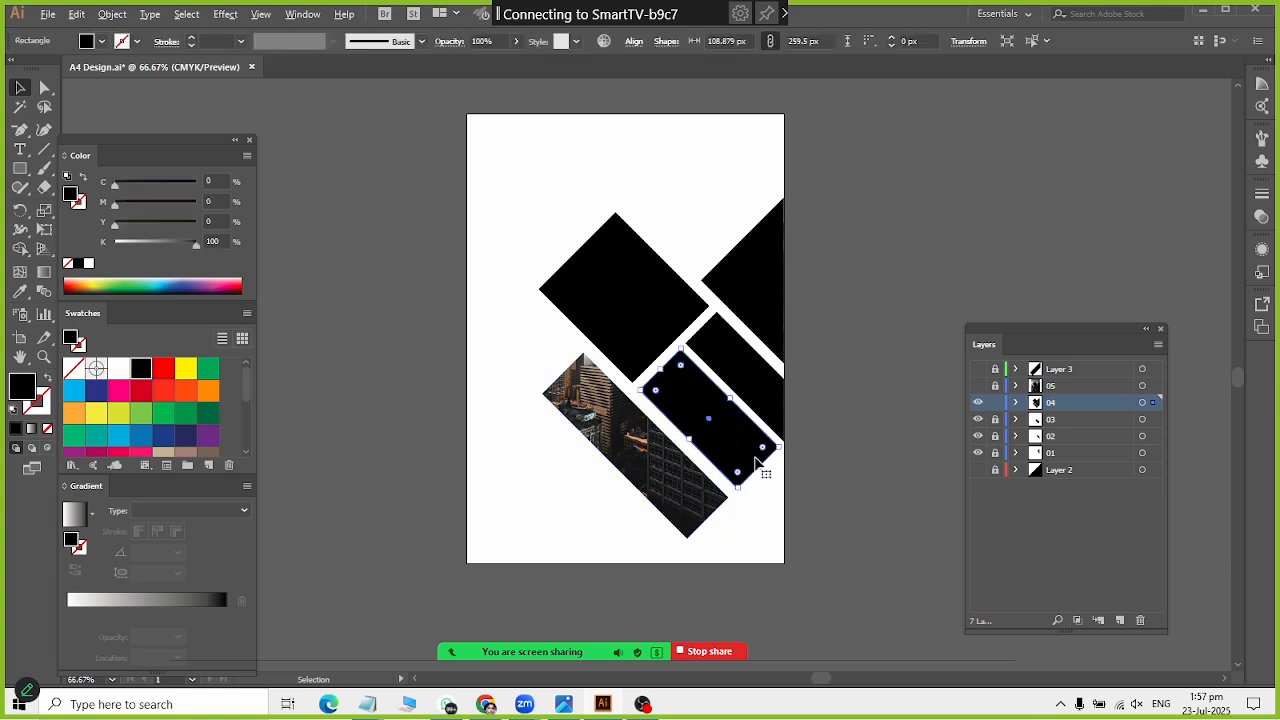
{"action": "key", "text": "Delete"}
{"action": "left_click", "coordinate": [767, 387]}
{"action": "key", "text": "Delete"}
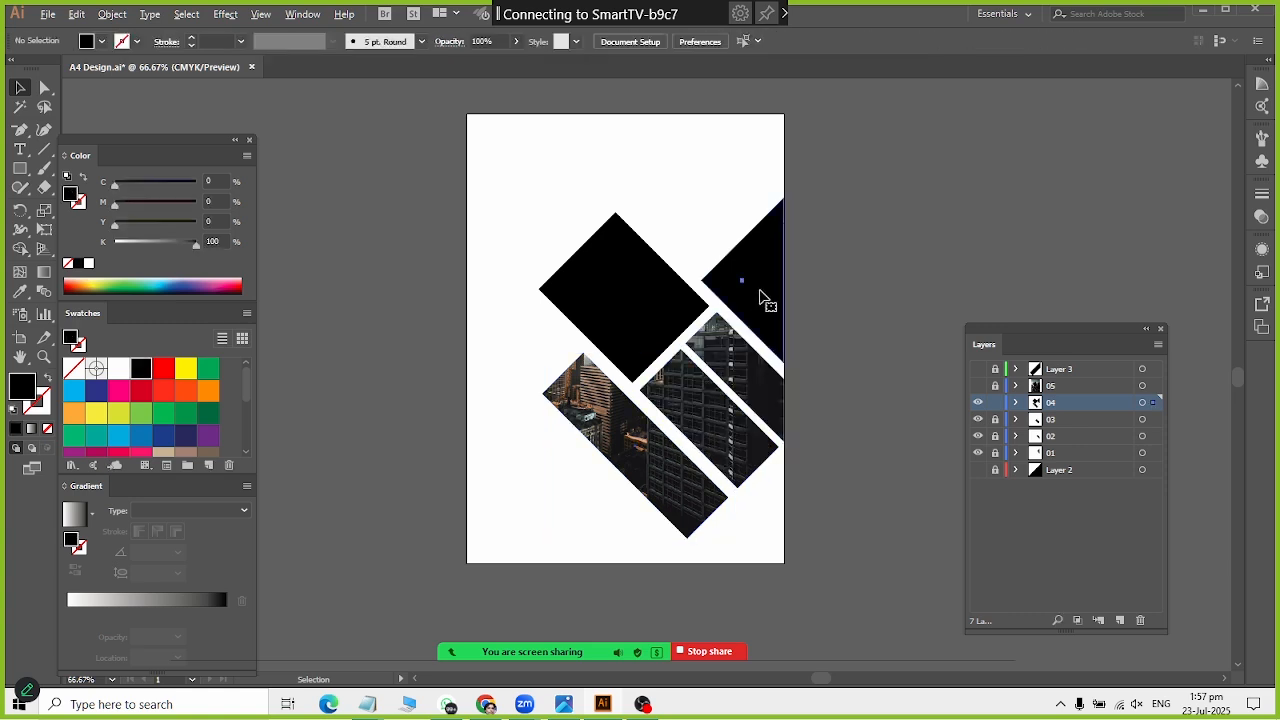
{"action": "left_click", "coordinate": [759, 290]}
{"action": "key", "text": "Delete"}
{"action": "left_click", "coordinate": [645, 305]}
{"action": "key", "text": "Delete"}
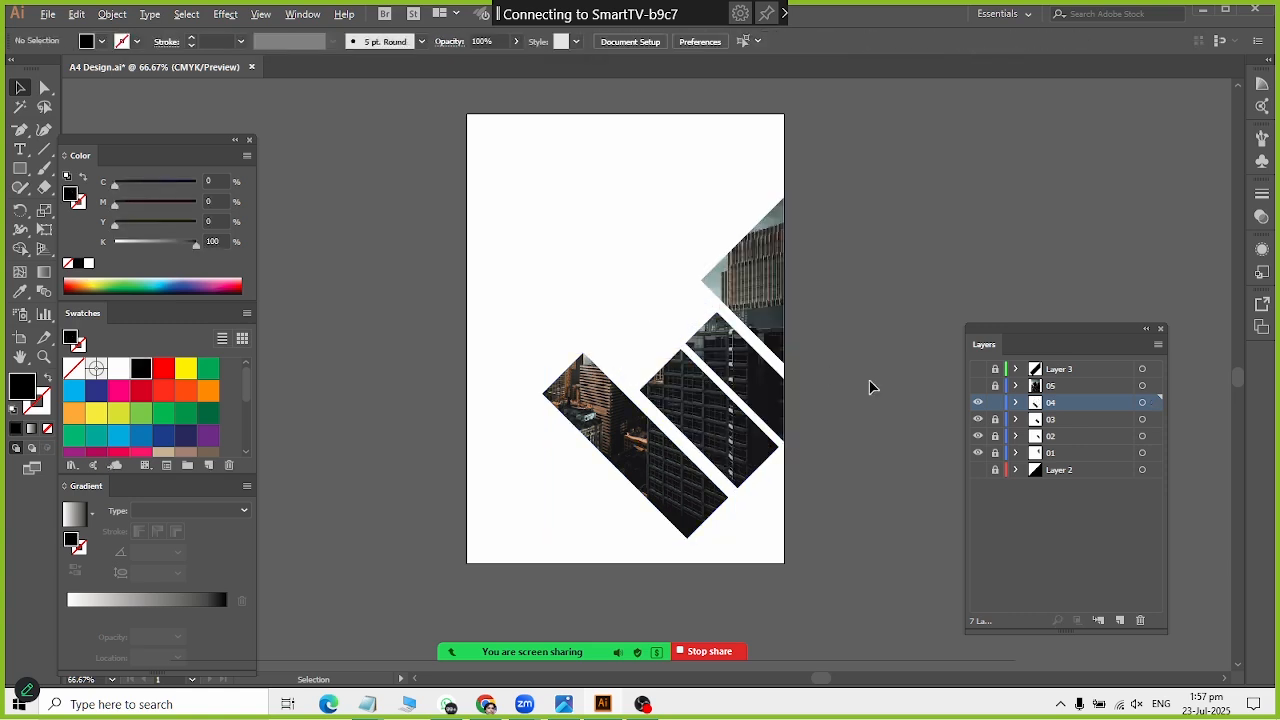
Step: Lock layer 04, then show, select and unlock layer 05
{"action": "left_click", "coordinate": [977, 386]}
{"action": "left_click", "coordinate": [1050, 386]}
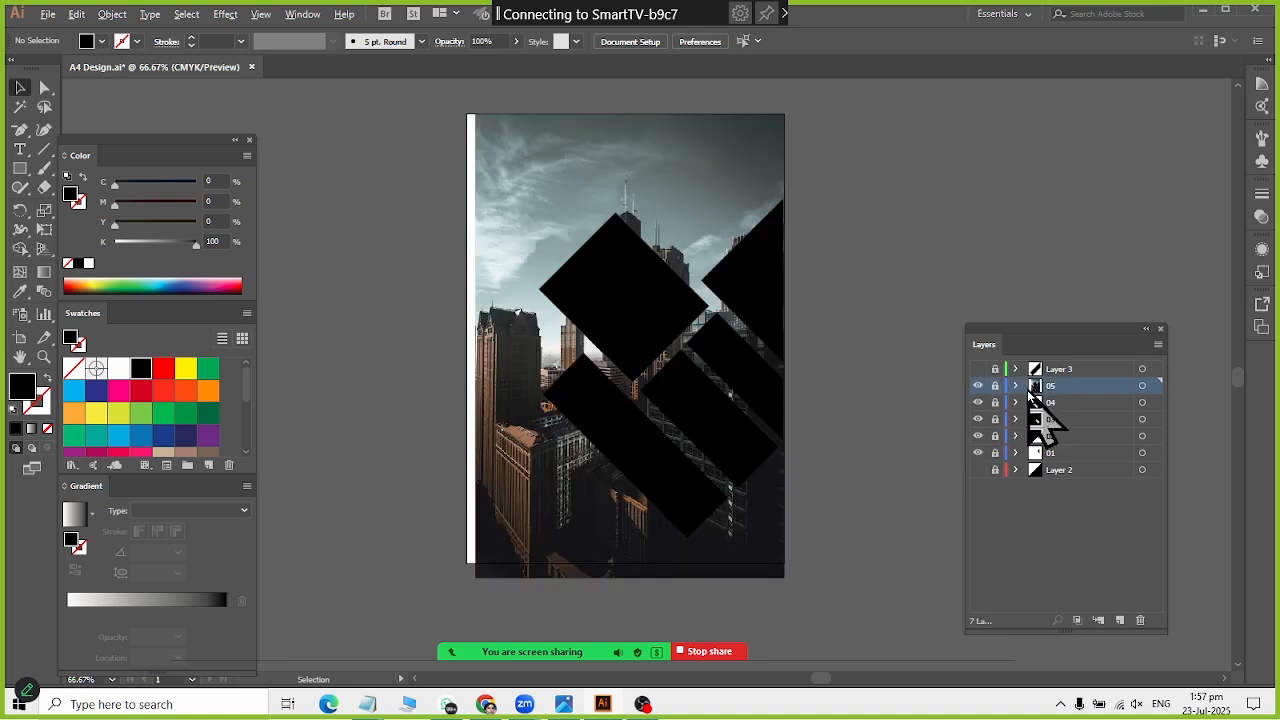
{"action": "left_click", "coordinate": [995, 386]}
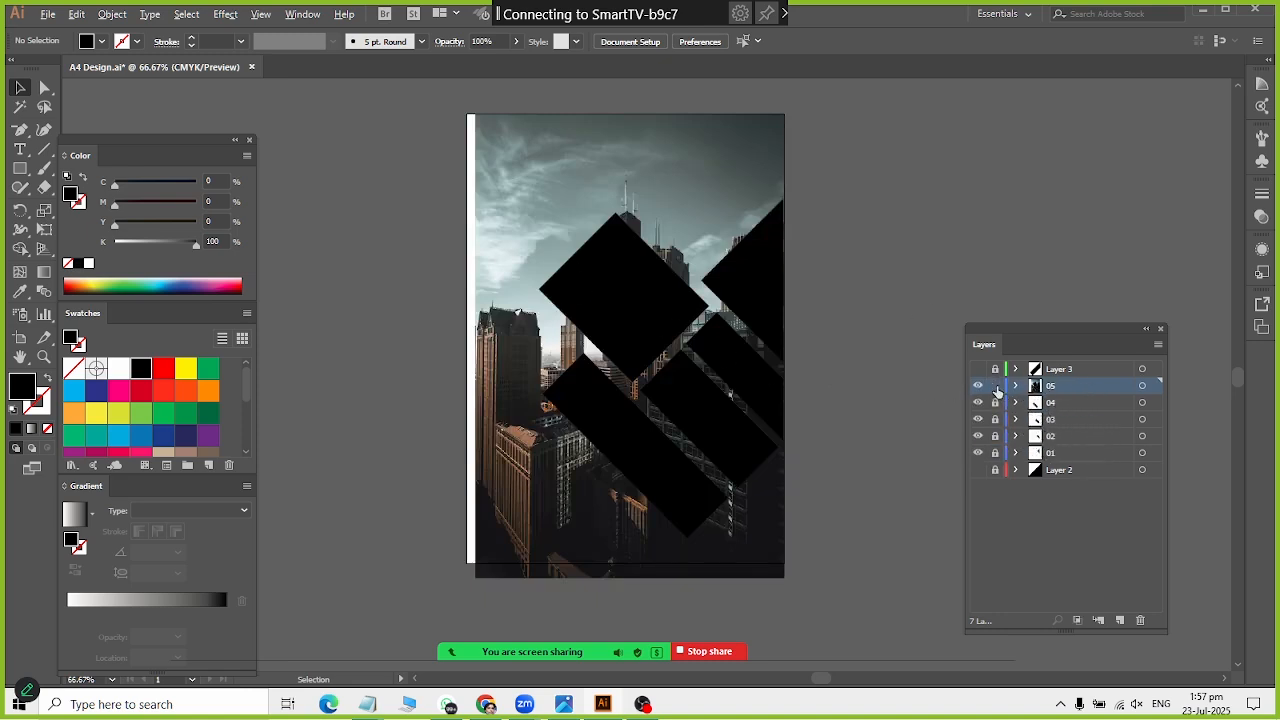
Step: Apply Make Pixel Perfect to the black diamond and the building photo on layer 05
{"action": "left_click", "coordinate": [632, 297]}
{"action": "left_click", "coordinate": [655, 213], "text": "shift"}
{"action": "right_click", "coordinate": [655, 213]}
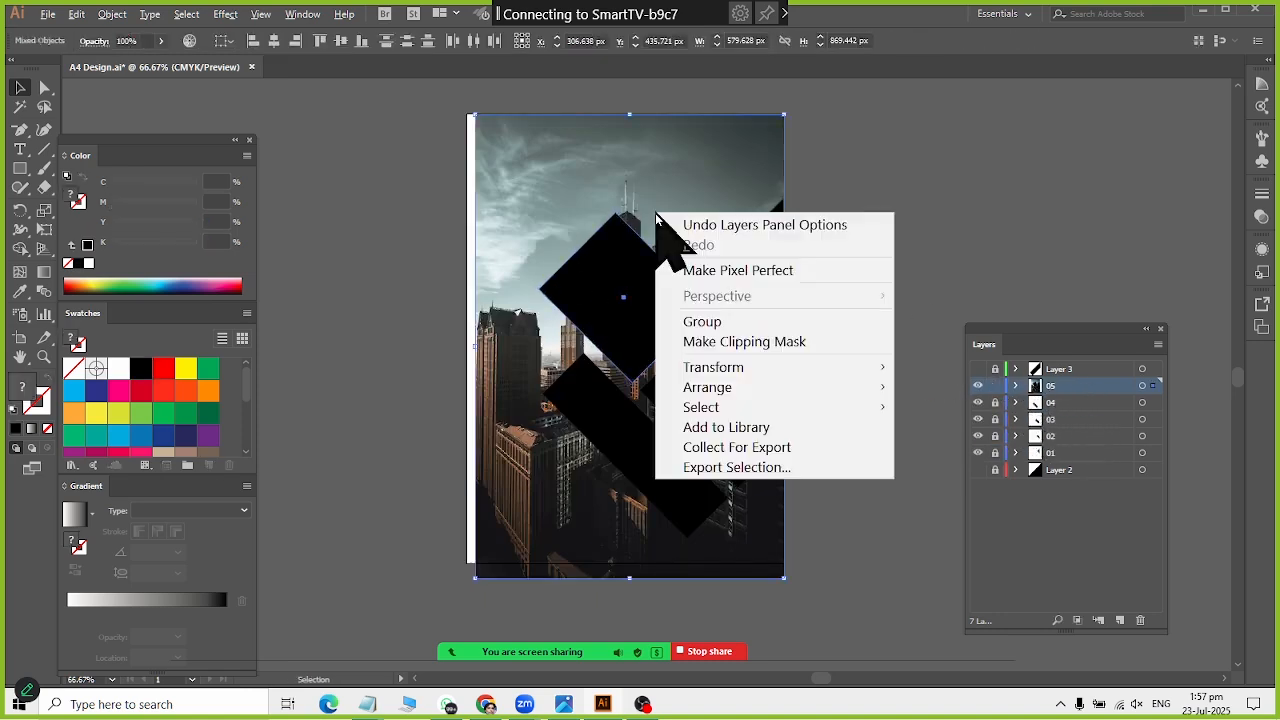
{"action": "left_click", "coordinate": [724, 277]}
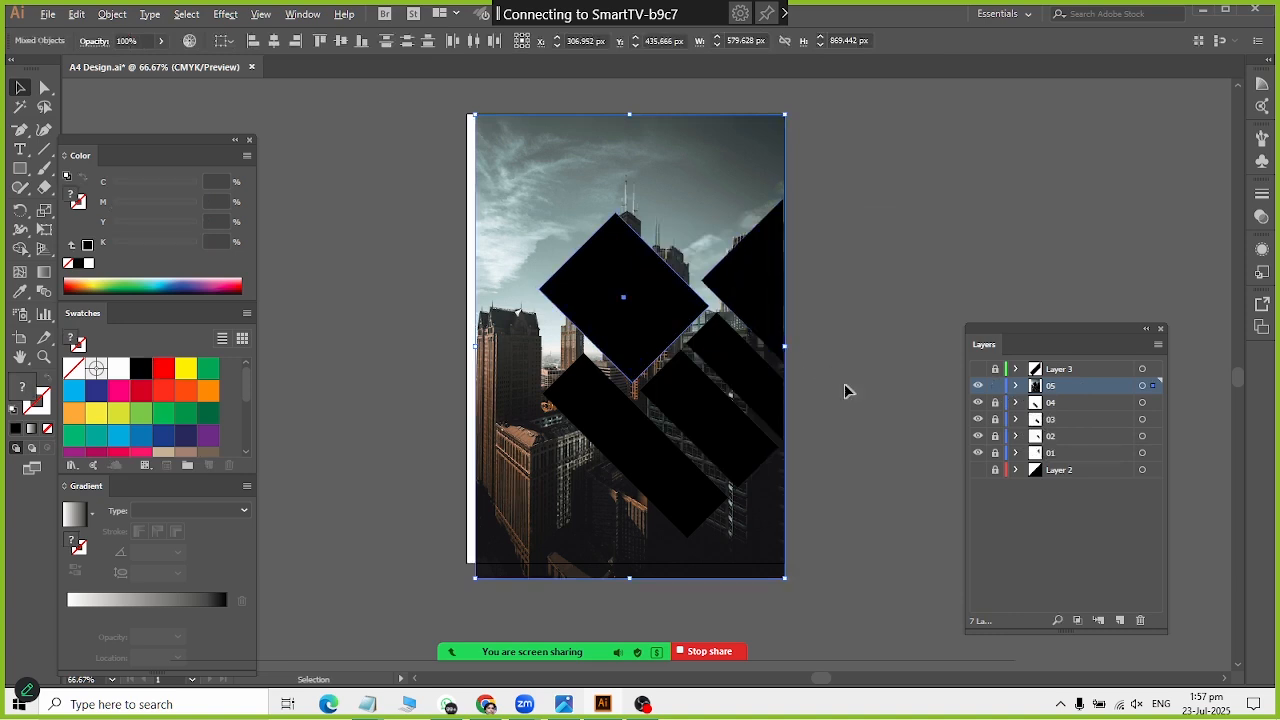
{"action": "left_click", "coordinate": [858, 384]}
{"action": "left_click", "coordinate": [662, 300]}
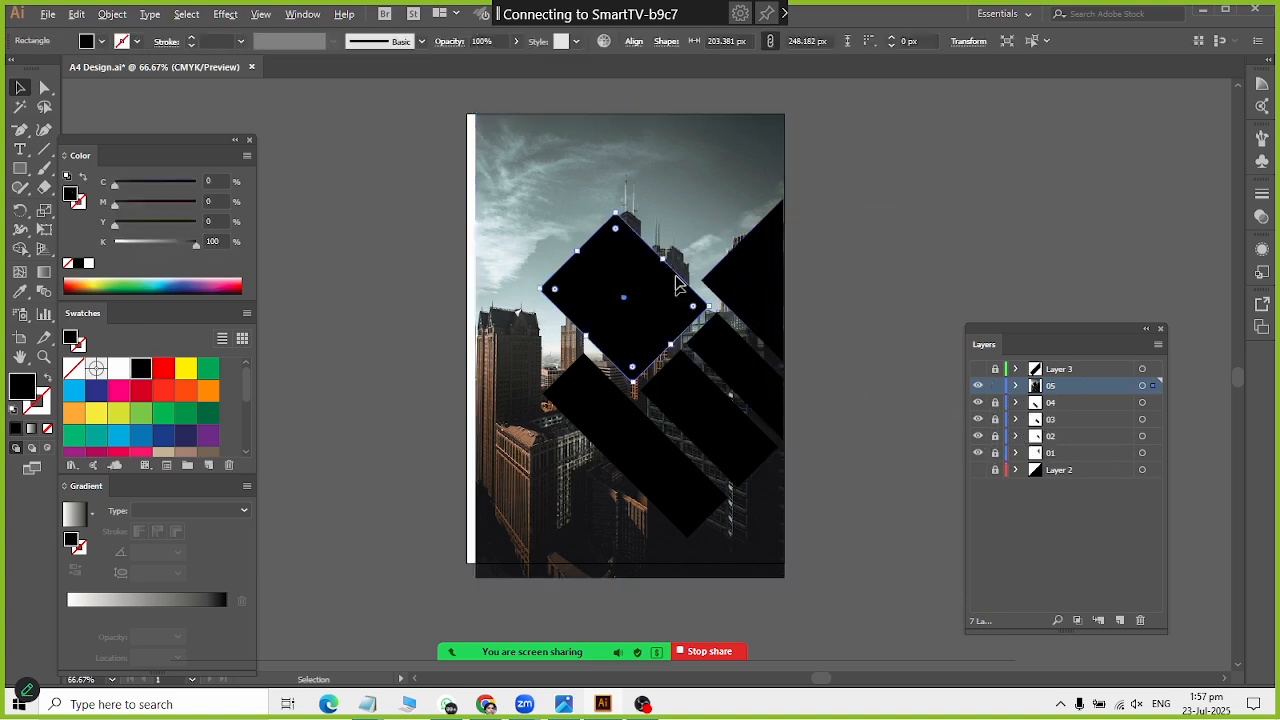
{"action": "left_click", "coordinate": [678, 238], "text": "shift"}
{"action": "right_click", "coordinate": [678, 238]}
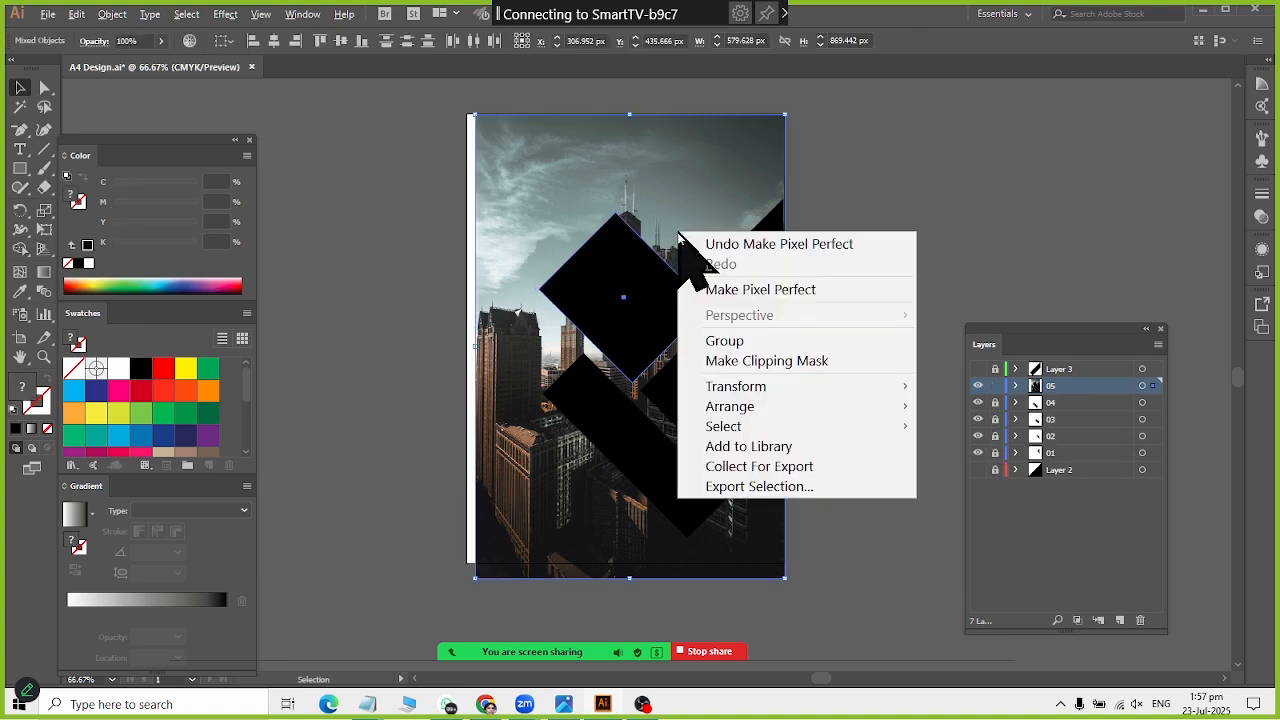
{"action": "left_click", "coordinate": [755, 294]}
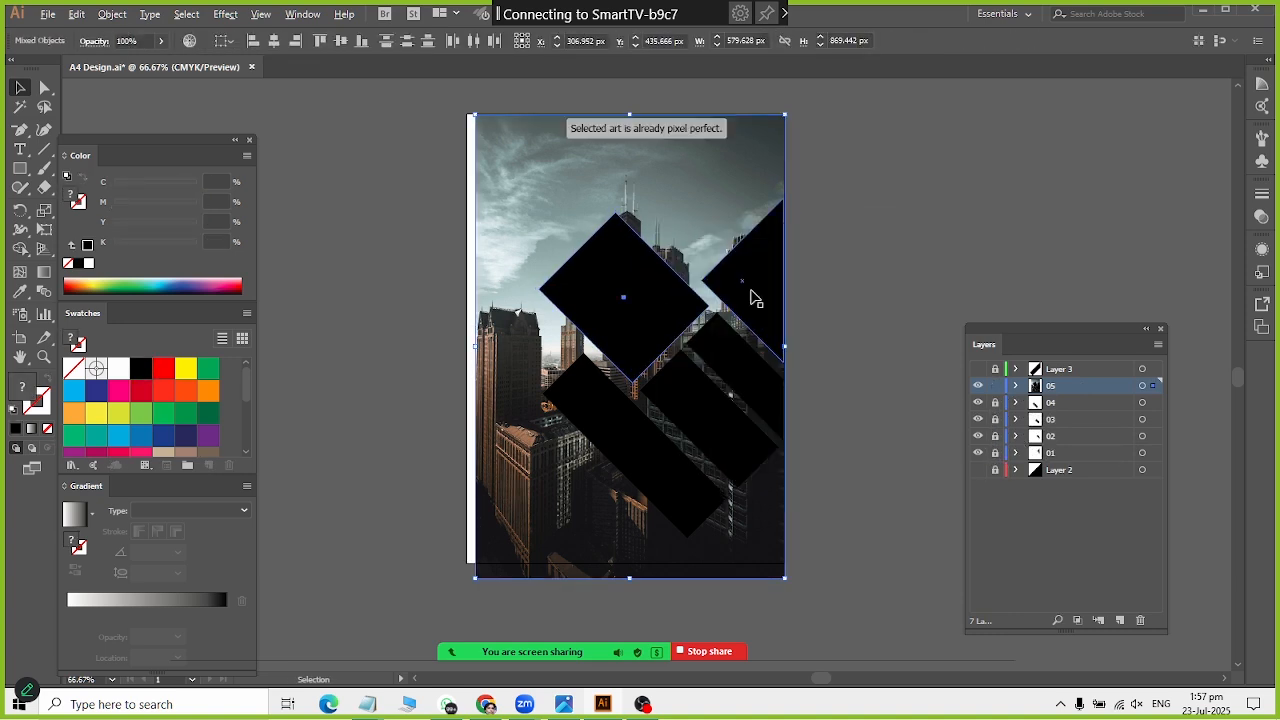
{"action": "left_click", "coordinate": [957, 360]}
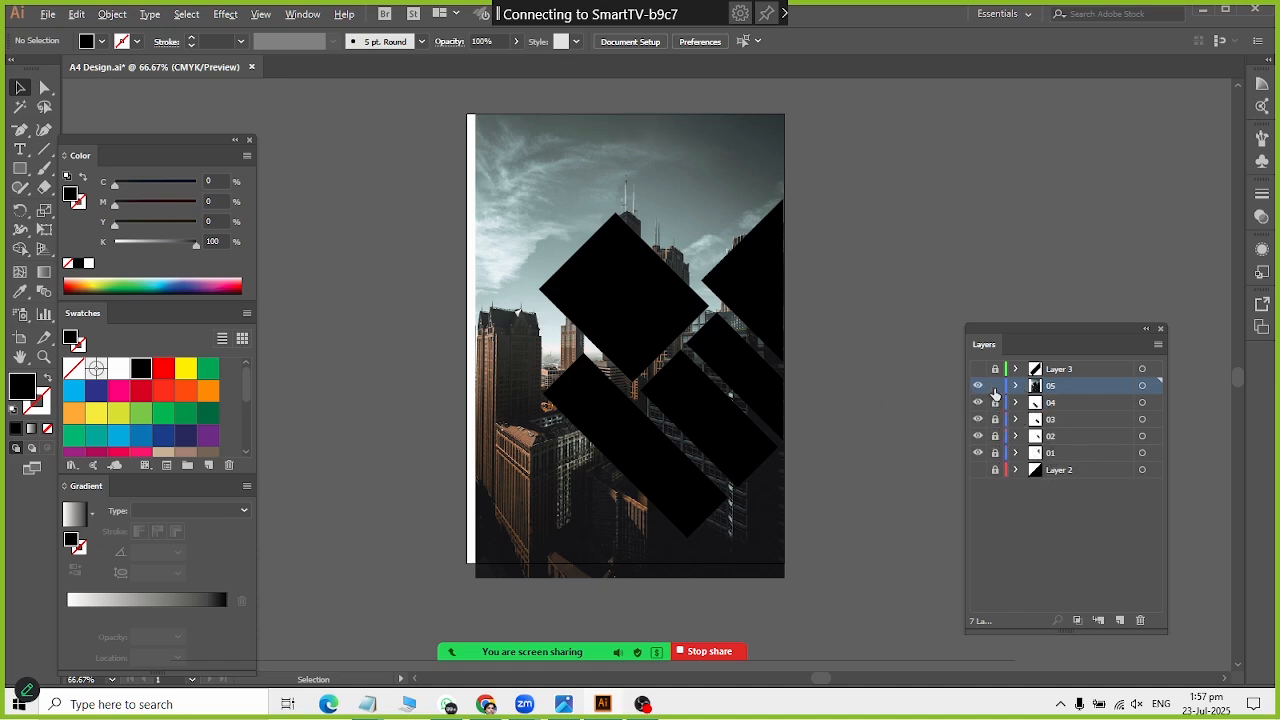
Step: Make a clipping mask on layer 05 from the building photo and the black diamond
{"action": "left_click", "coordinate": [672, 312]}
{"action": "key", "text": "ctrl+a"}
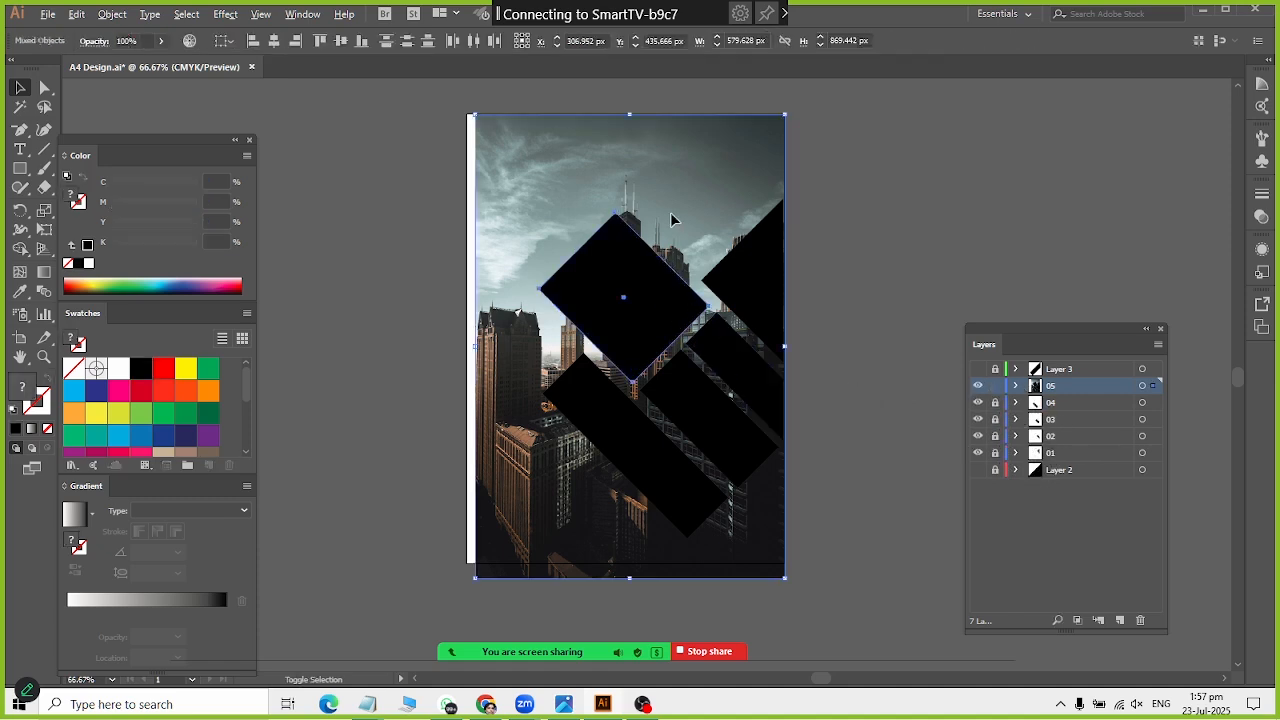
{"action": "right_click", "coordinate": [671, 216]}
{"action": "left_click", "coordinate": [740, 343]}
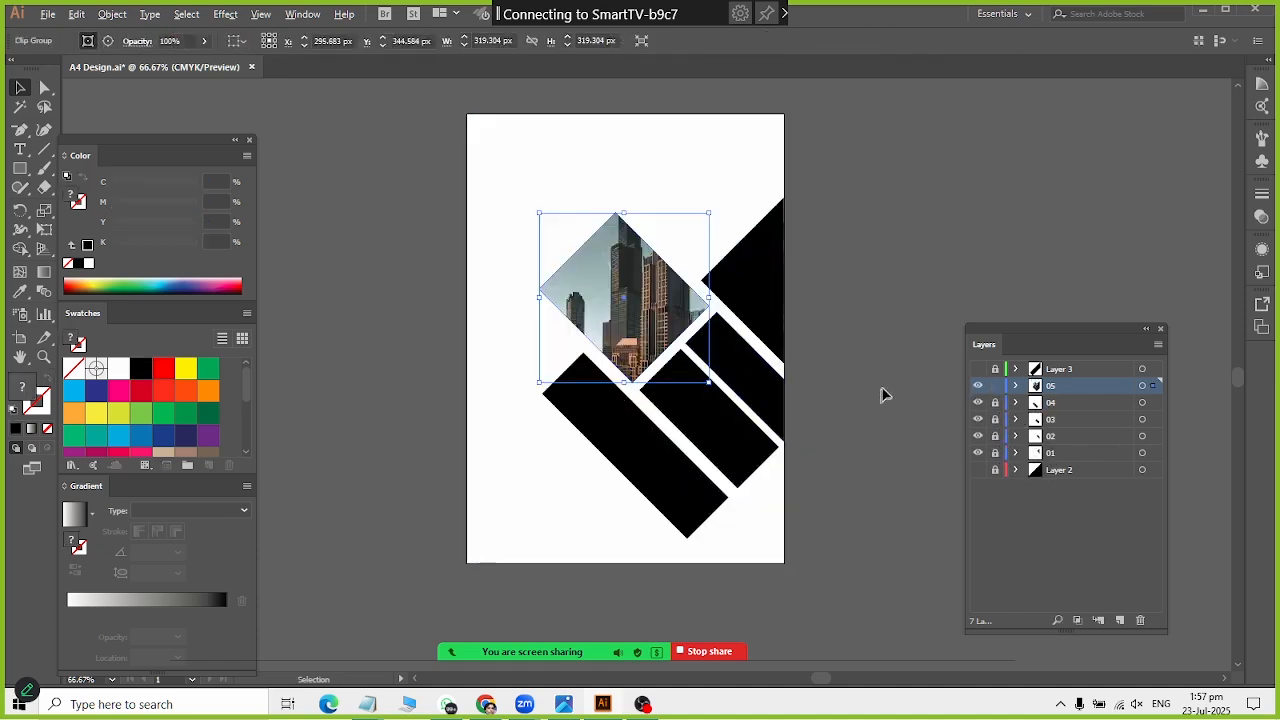
{"action": "left_click", "coordinate": [883, 394]}
Step: Delete the black triangle and the three black bars from layer 05, keeping only the photo-filled diamond
{"action": "left_click", "coordinate": [754, 311]}
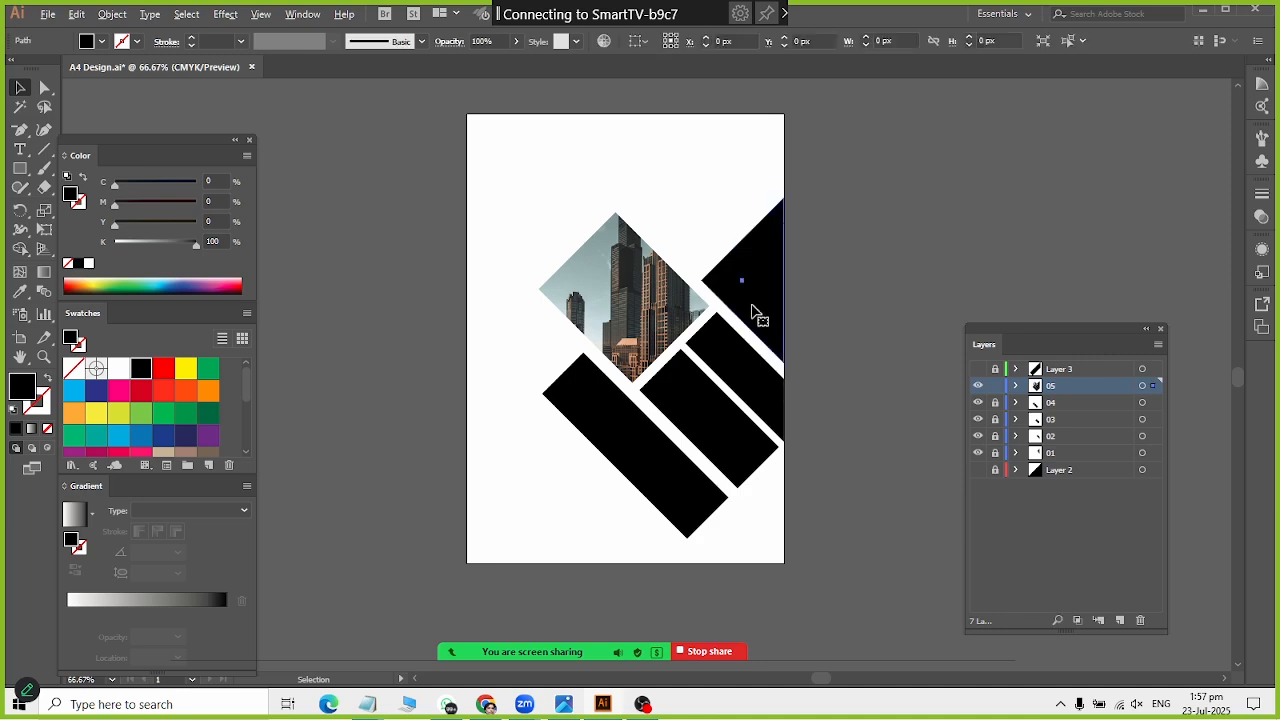
{"action": "key", "text": "Delete"}
{"action": "left_click", "coordinate": [728, 368]}
{"action": "key", "text": "Delete"}
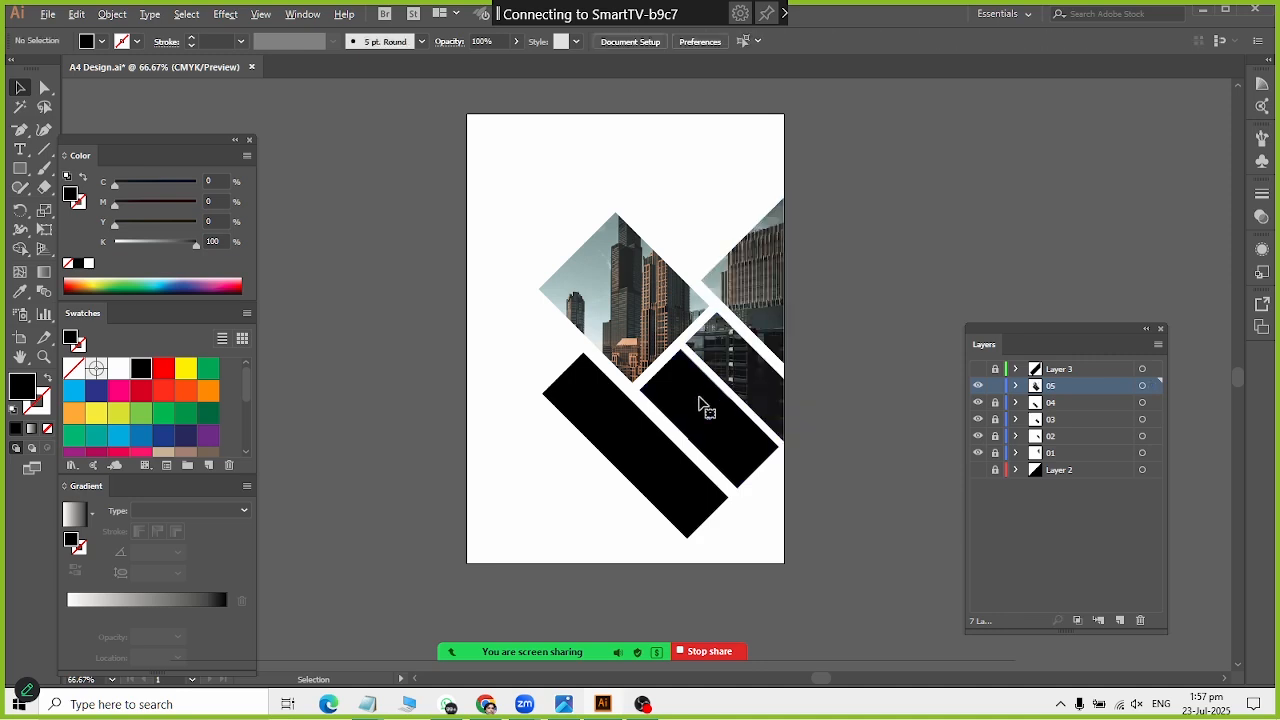
{"action": "left_click", "coordinate": [700, 403]}
{"action": "key", "text": "Delete"}
{"action": "left_click", "coordinate": [632, 437]}
{"action": "key", "text": "Delete"}
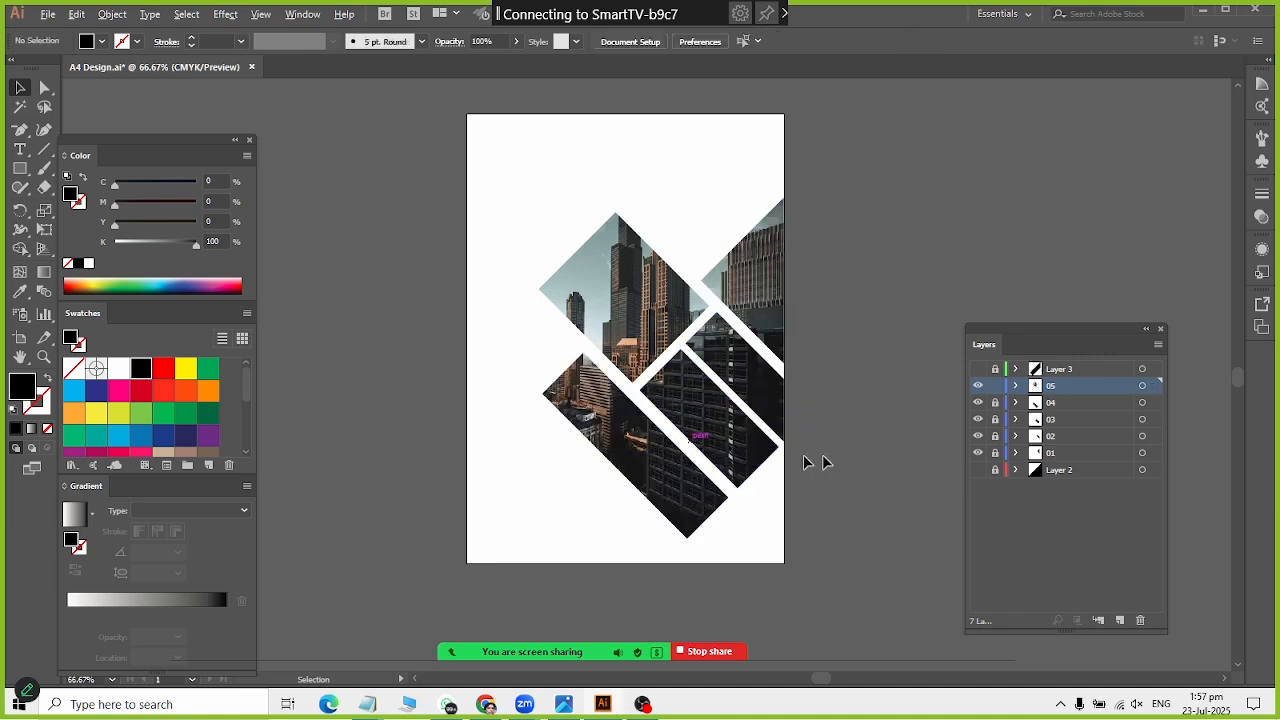
Step: Lock layer 05 and make Layer 3 and Layer 2 visible again
{"action": "left_click", "coordinate": [995, 386]}
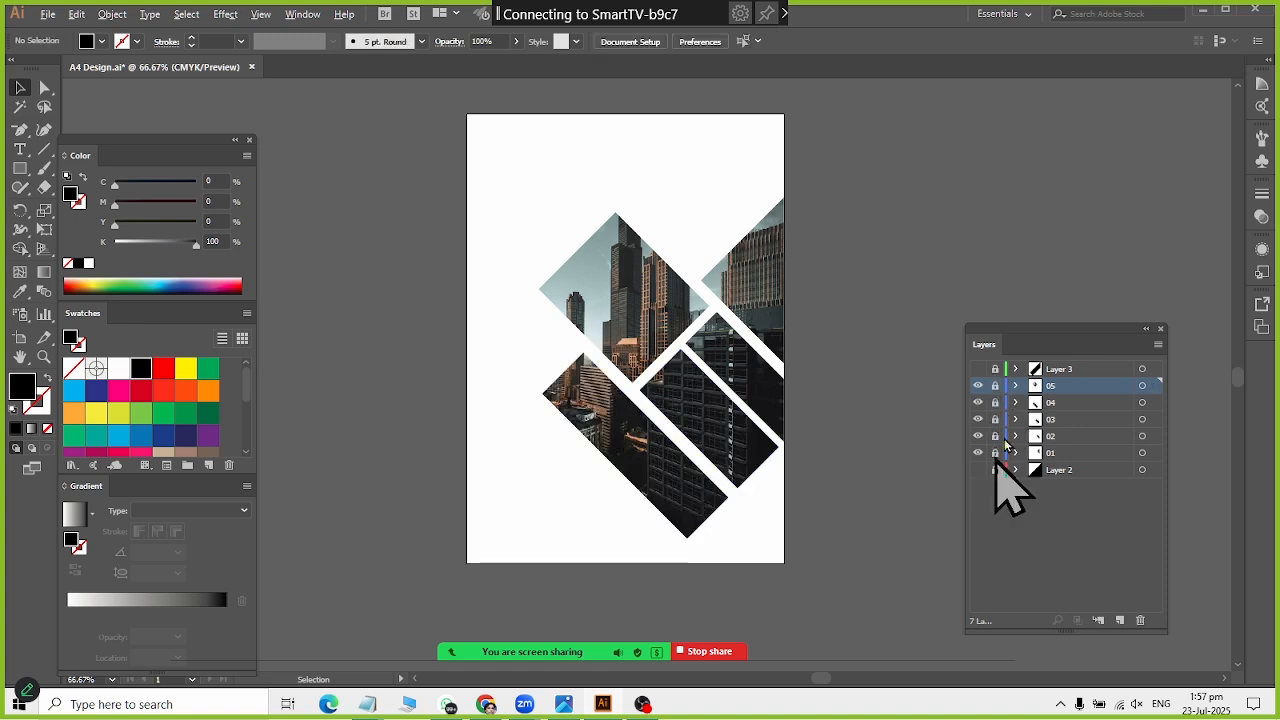
{"action": "left_click", "coordinate": [978, 369]}
{"action": "left_click", "coordinate": [978, 470]}
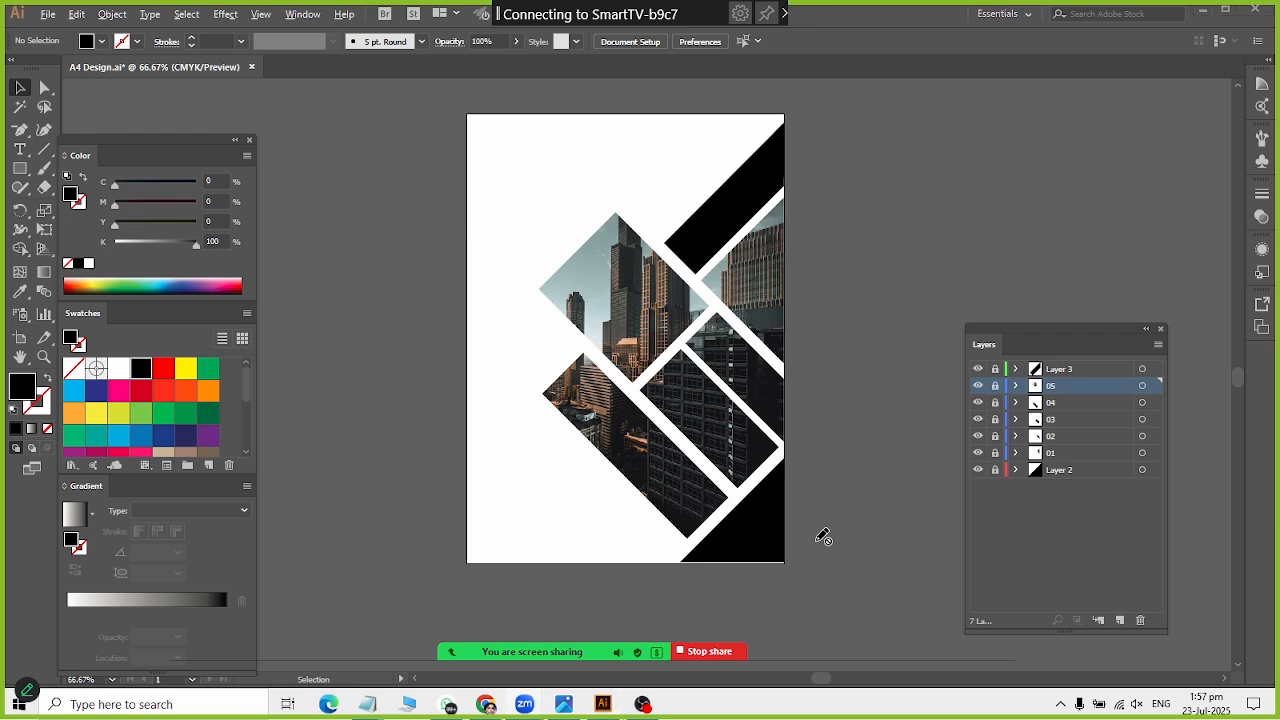
Step: Compare the Illustrator design with the reference cover page in the image viewer, ending back in Illustrator
{"action": "key", "text": "alt+Tab"}
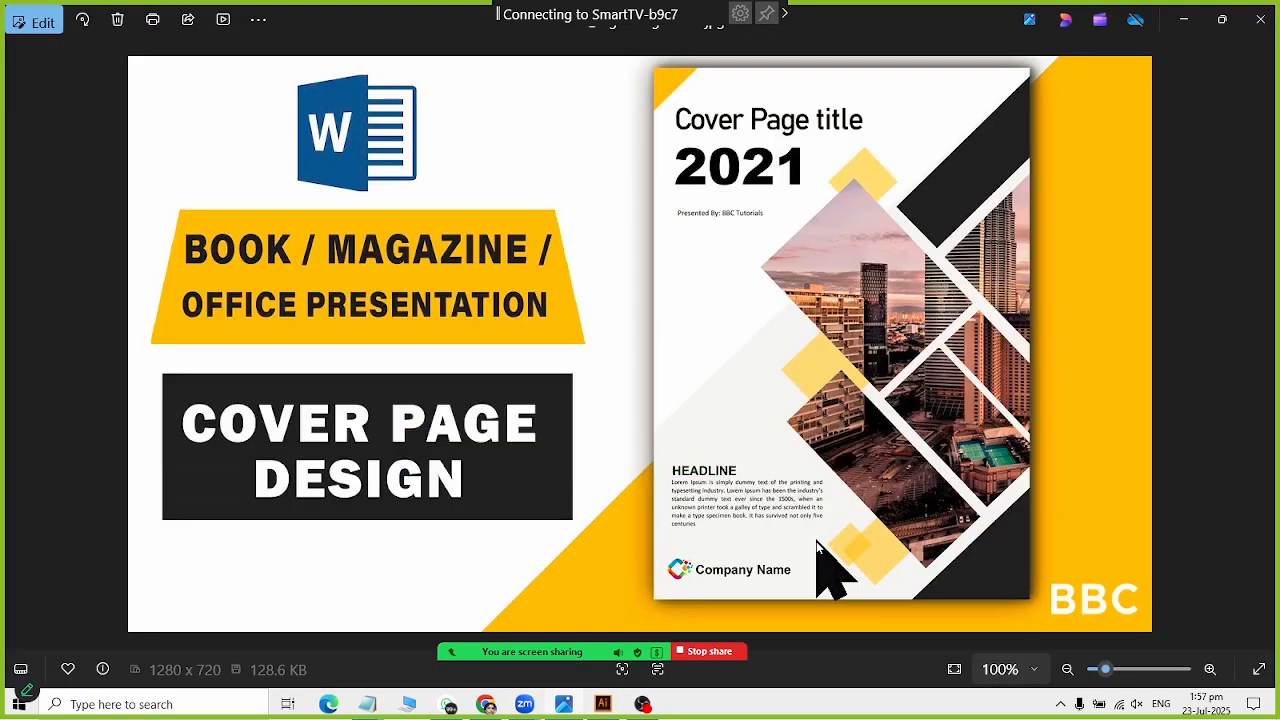
{"action": "key", "text": "alt+Tab"}
{"action": "key", "text": "alt+Tab"}
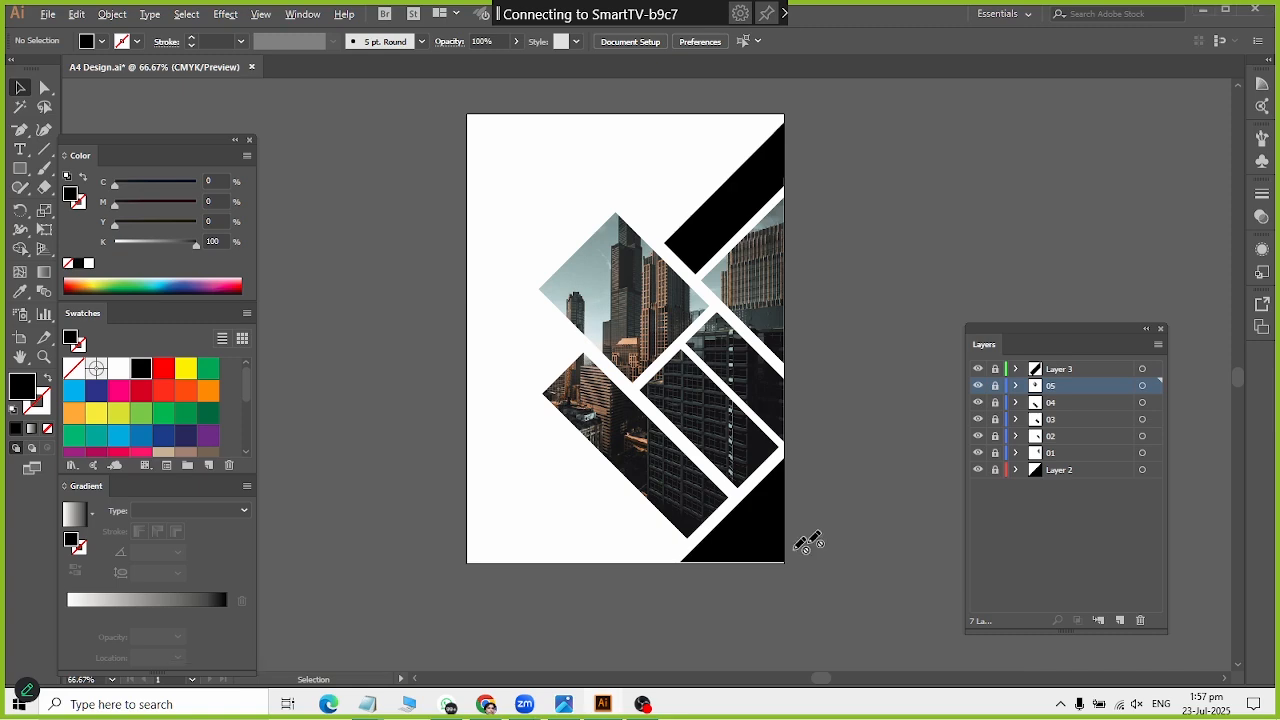
{"action": "key", "text": "alt+Tab"}
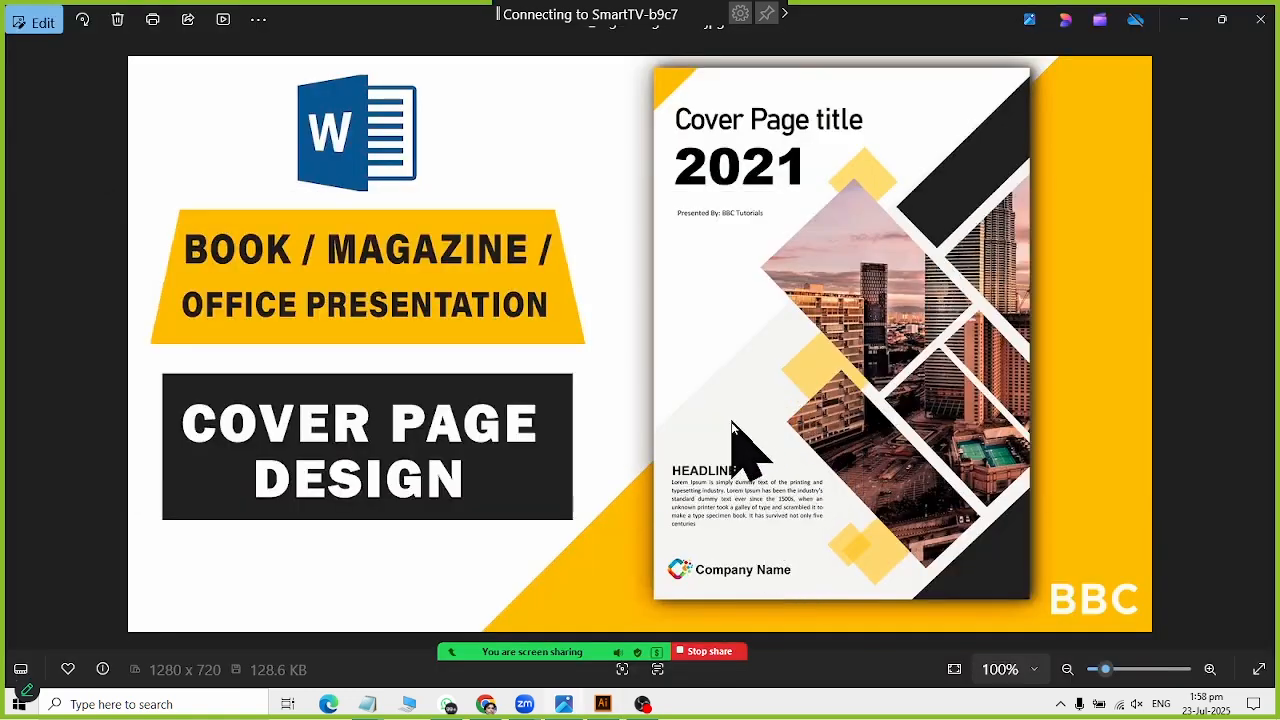
{"action": "key", "text": "alt+Tab"}
Step: Create a new layer and move it beneath Layer 2 in the layer stack
{"action": "left_click", "coordinate": [1075, 472]}
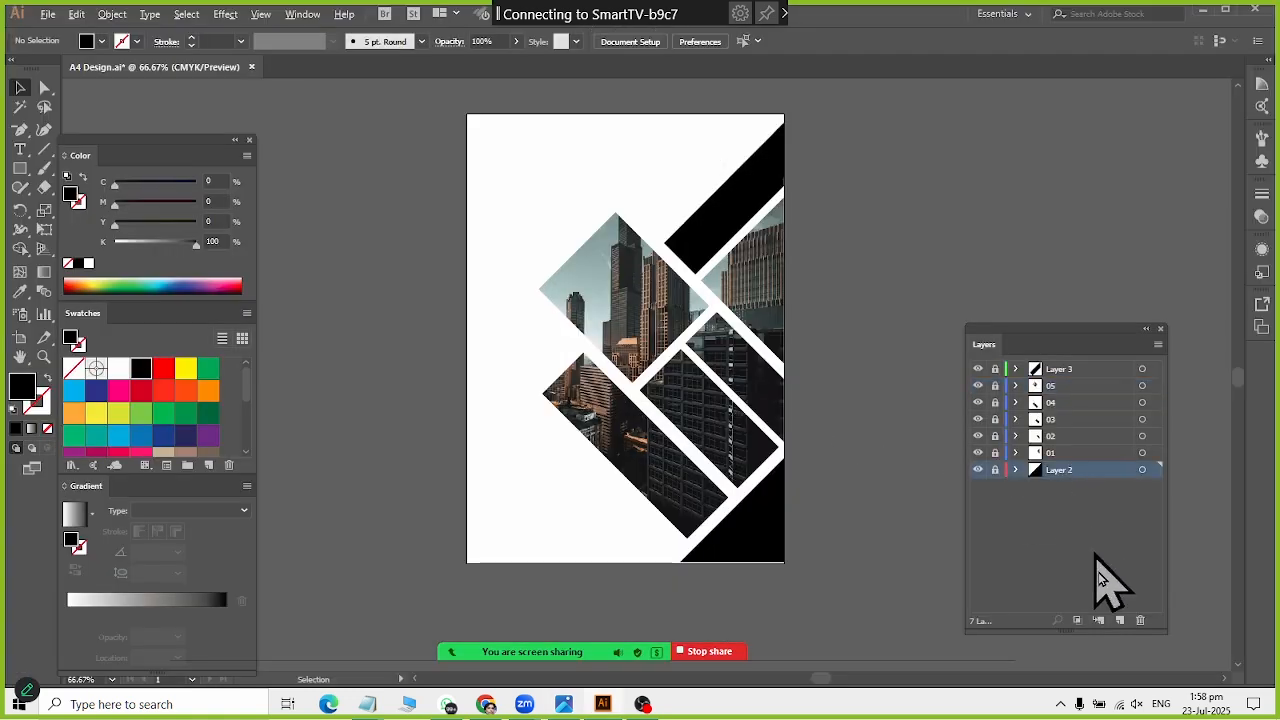
{"action": "left_click", "coordinate": [1118, 620]}
{"action": "left_click_drag", "start_coordinate": [1062, 472], "coordinate": [1068, 508]}
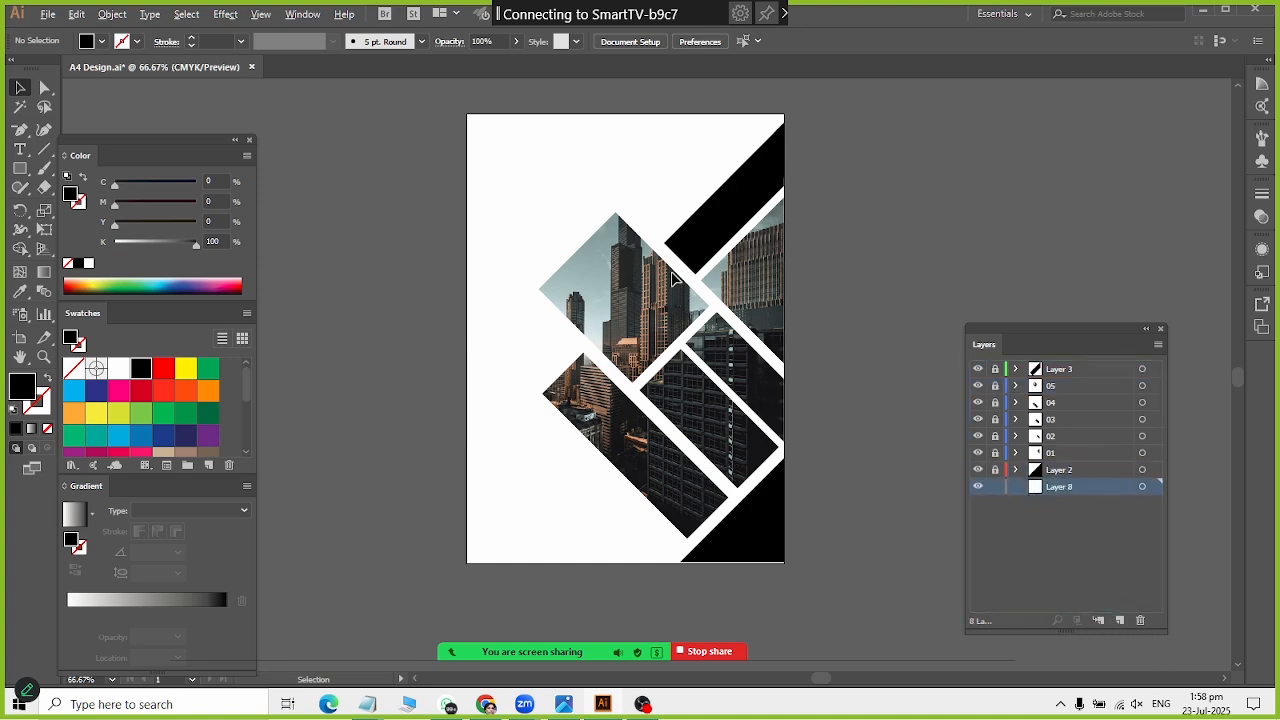
Step: Draw a rectangle about 596 by 832 px over the page on Layer 8 and fill it with the 10% black swatch
{"action": "key", "text": "alt+Tab"}
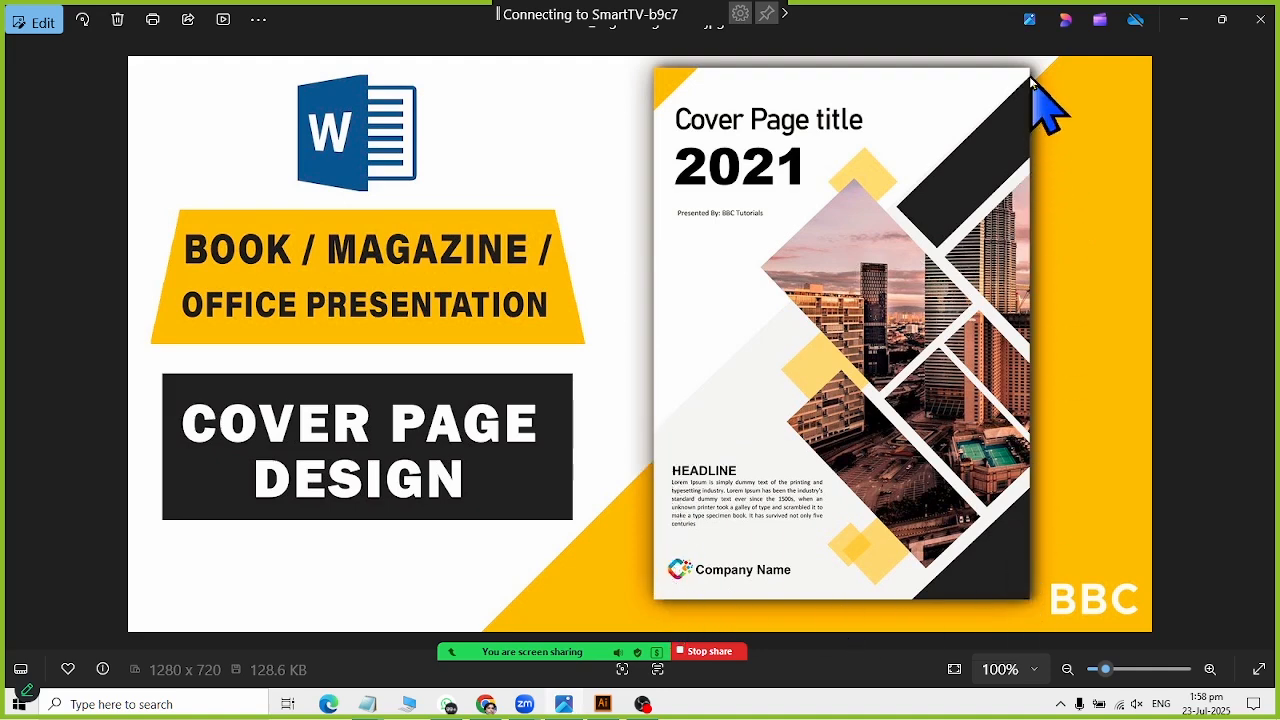
{"action": "key", "text": "alt+Tab"}
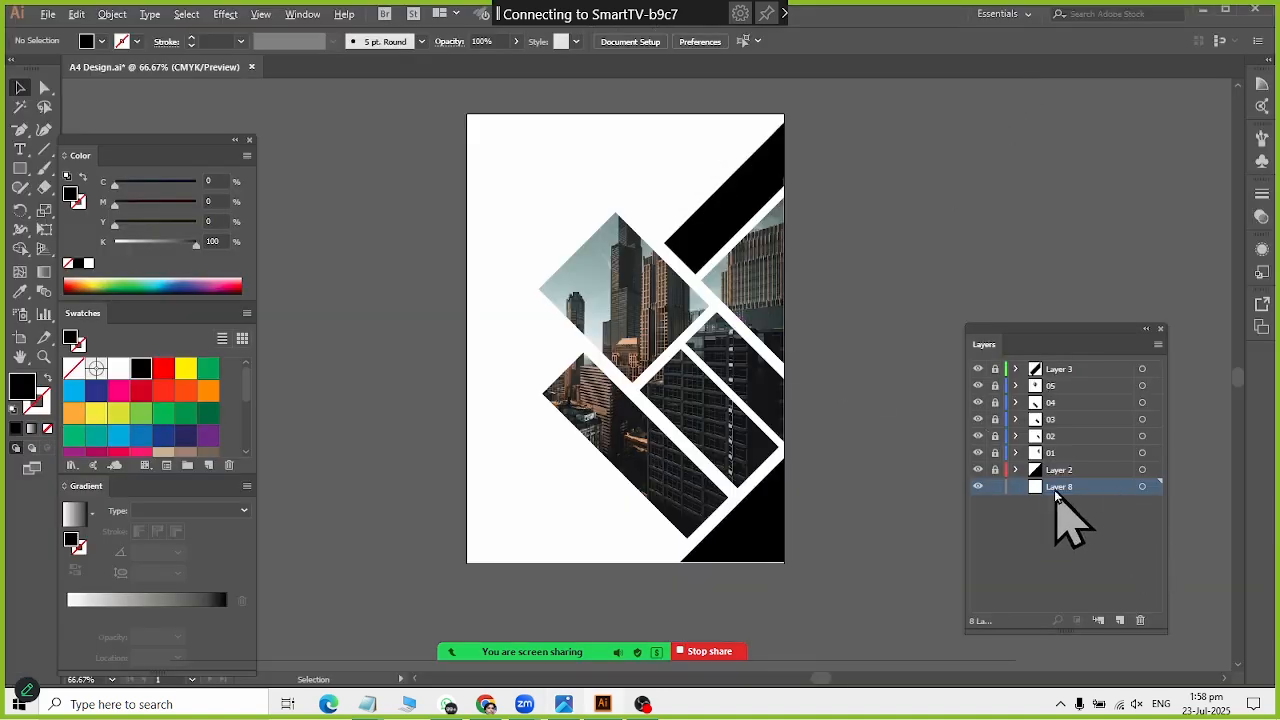
{"action": "left_click", "coordinate": [20, 167]}
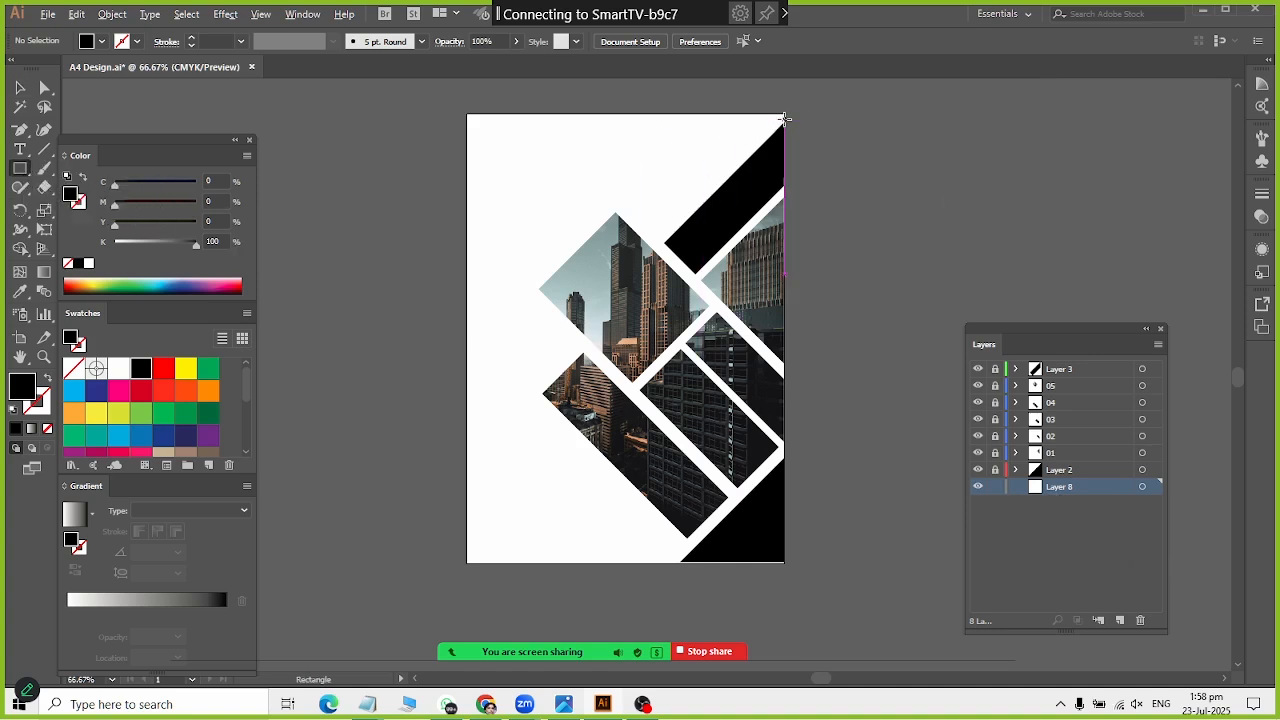
{"action": "left_click_drag", "start_coordinate": [785, 118], "coordinate": [466, 563]}
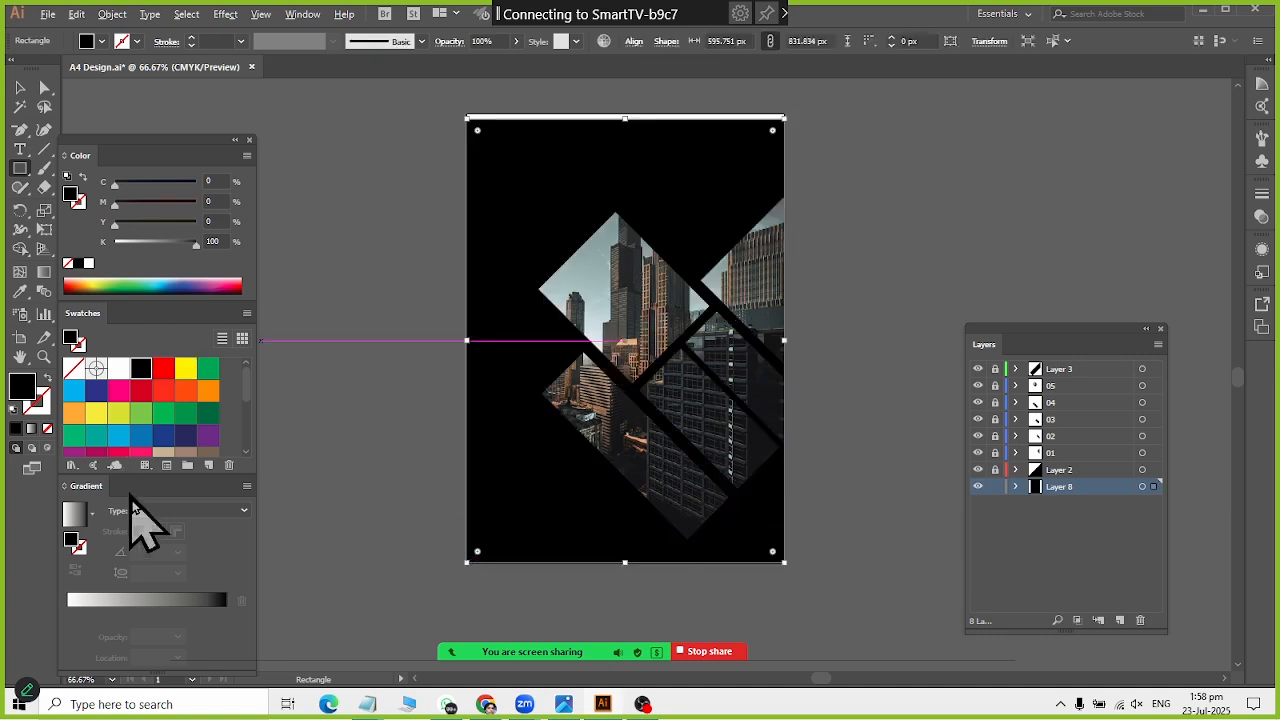
{"action": "scroll", "coordinate": [172, 445], "scroll_direction": "down", "scroll_amount": 2}
{"action": "scroll", "coordinate": [173, 450], "scroll_direction": "down", "scroll_amount": 2}
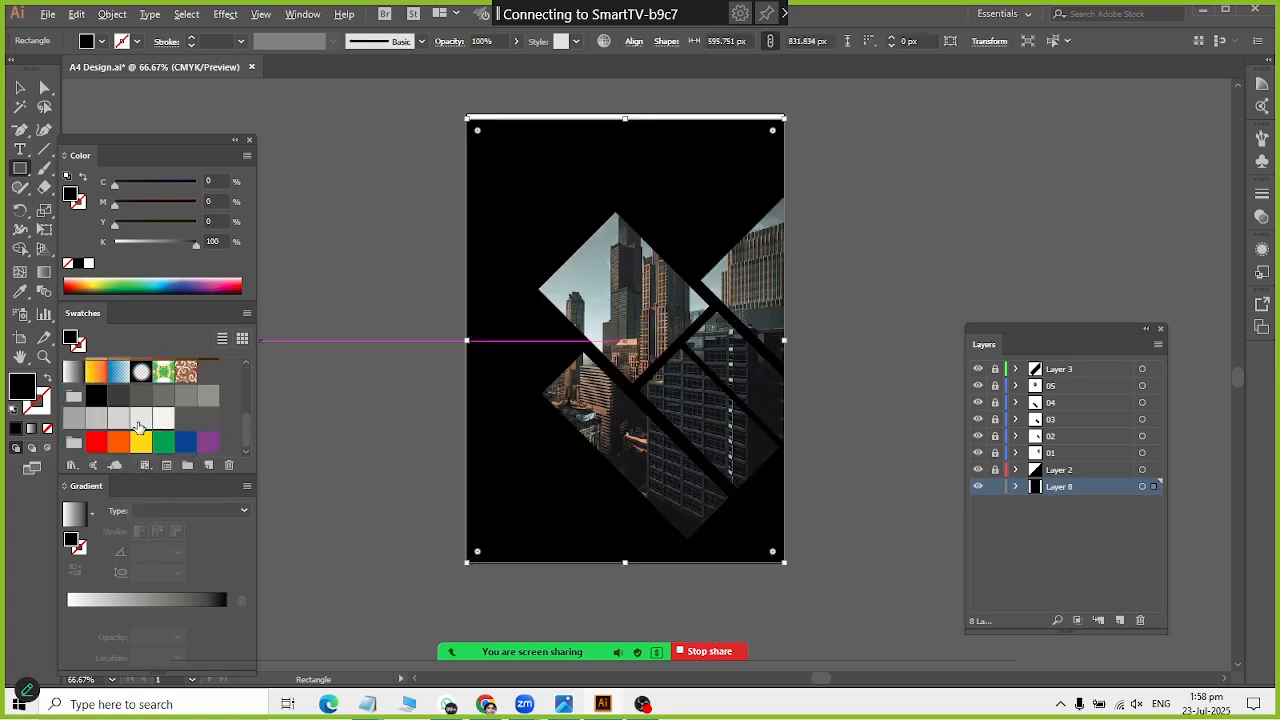
{"action": "left_click", "coordinate": [140, 419]}
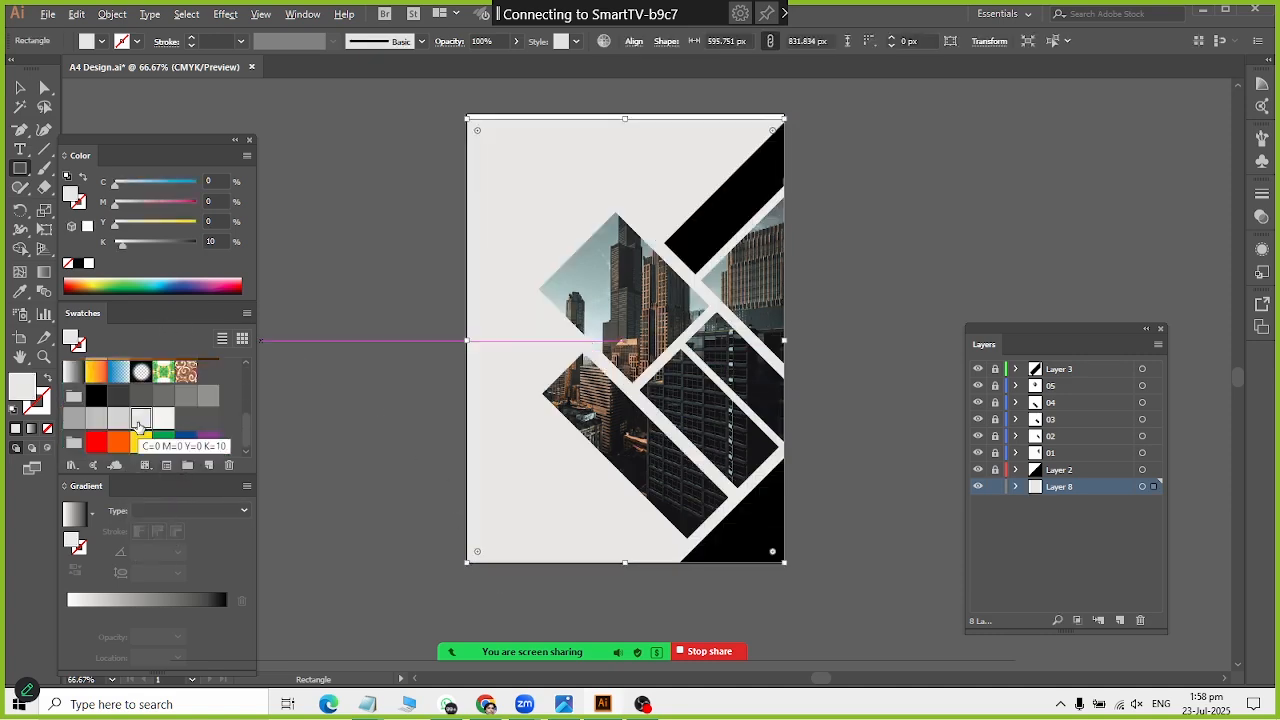
Step: Move the grey rectangle's top-left anchor straight down about 595 px to form a diagonal edge, and save the document
{"action": "left_click", "coordinate": [44, 88]}
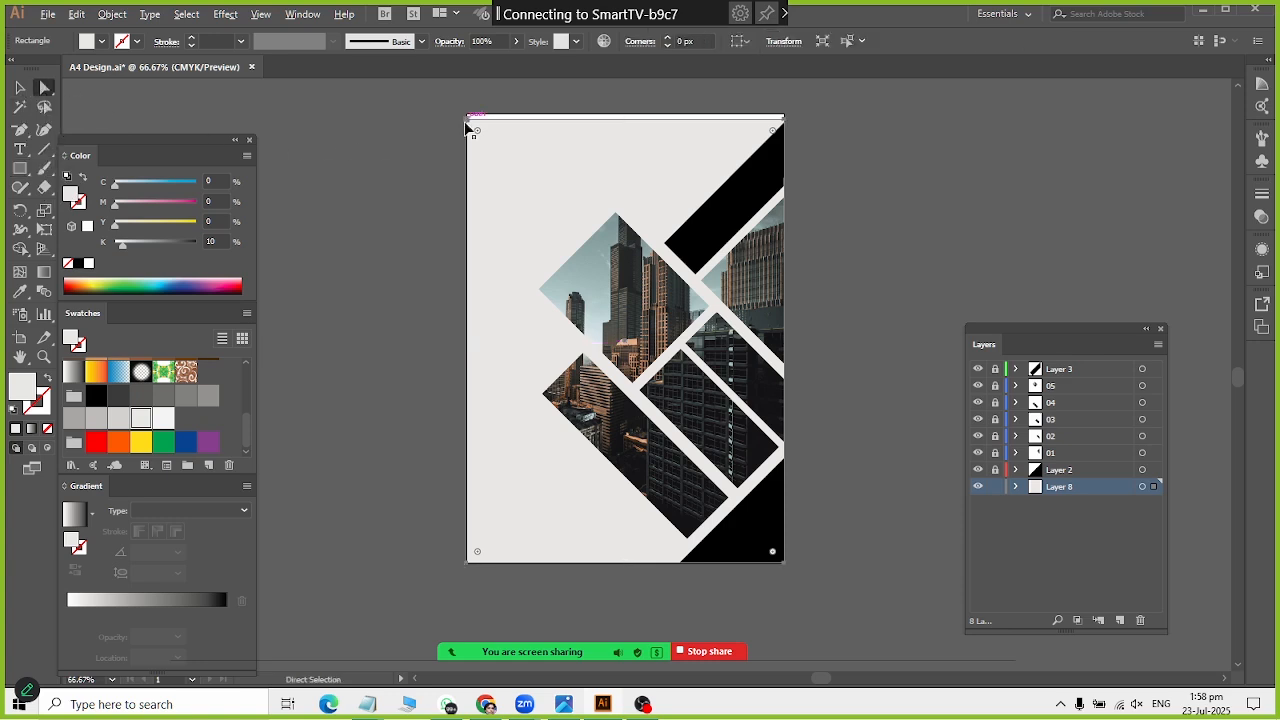
{"action": "left_click_drag", "start_coordinate": [466, 121], "coordinate": [468, 444]}
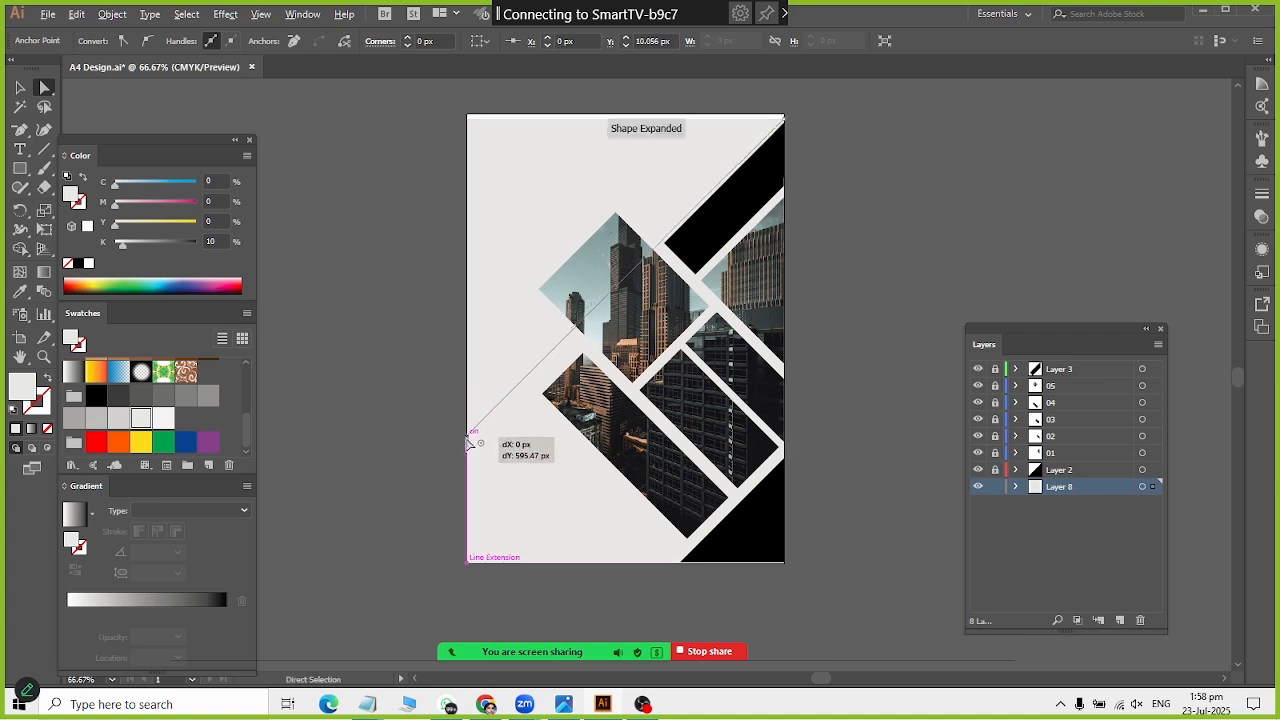
{"action": "key", "text": "alt+Tab"}
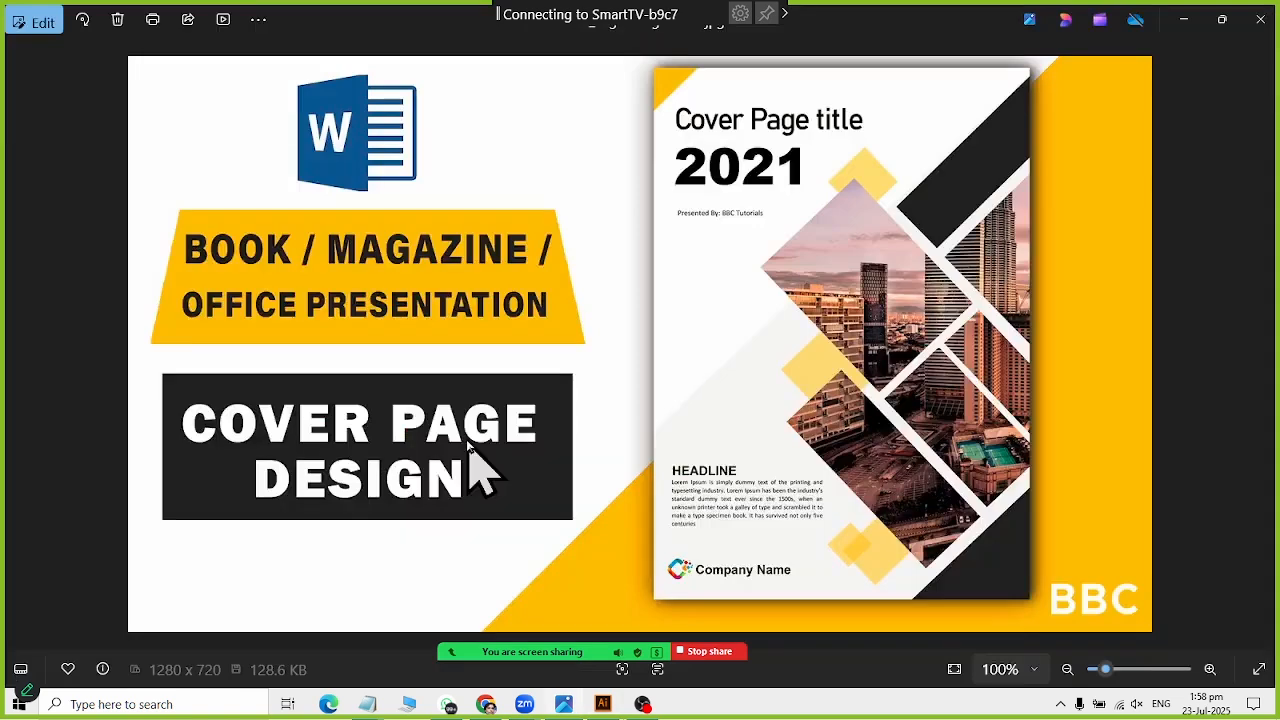
{"action": "key", "text": "alt+Tab"}
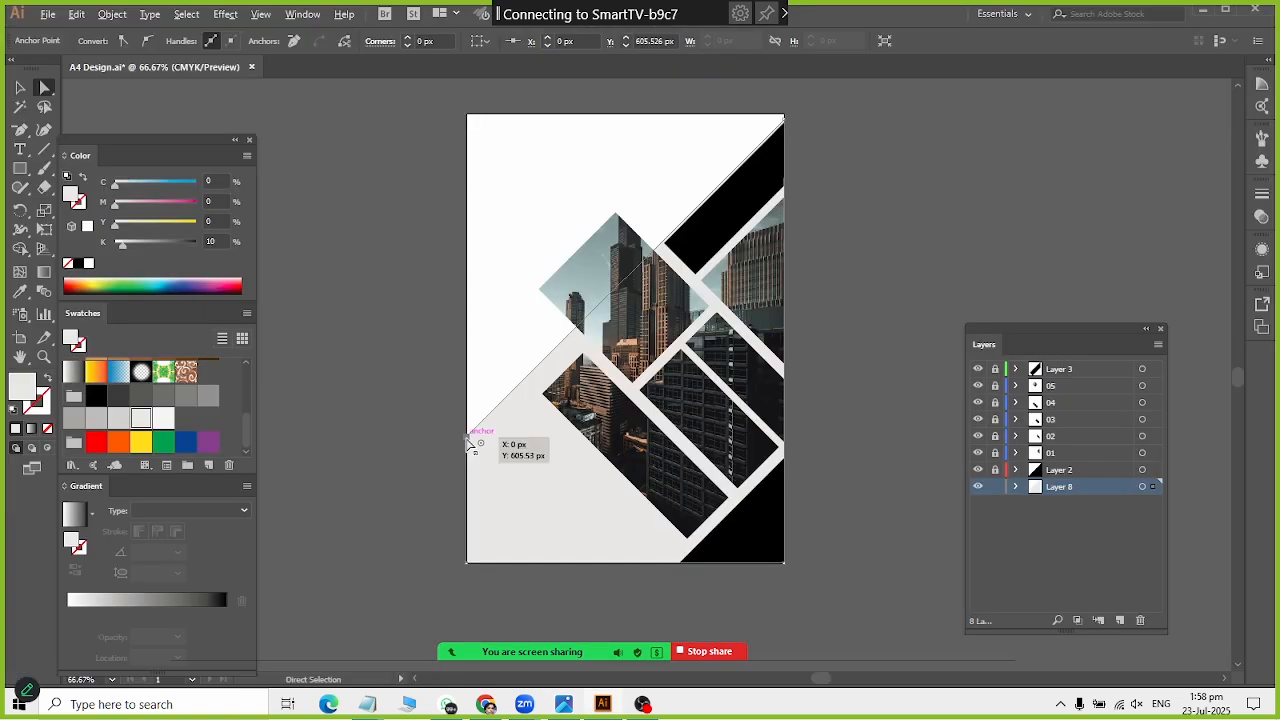
{"action": "key", "text": "ctrl"}
{"action": "key", "text": "alt+Tab"}
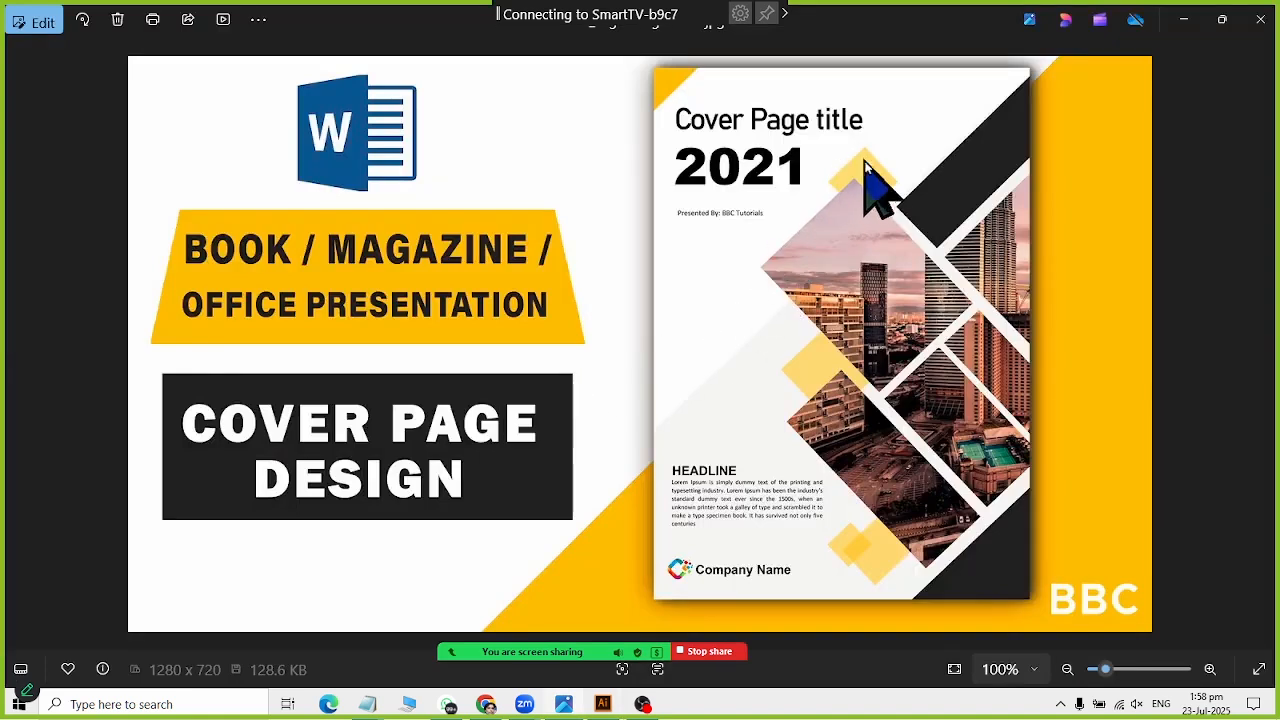
{"action": "key", "text": "alt+Tab"}
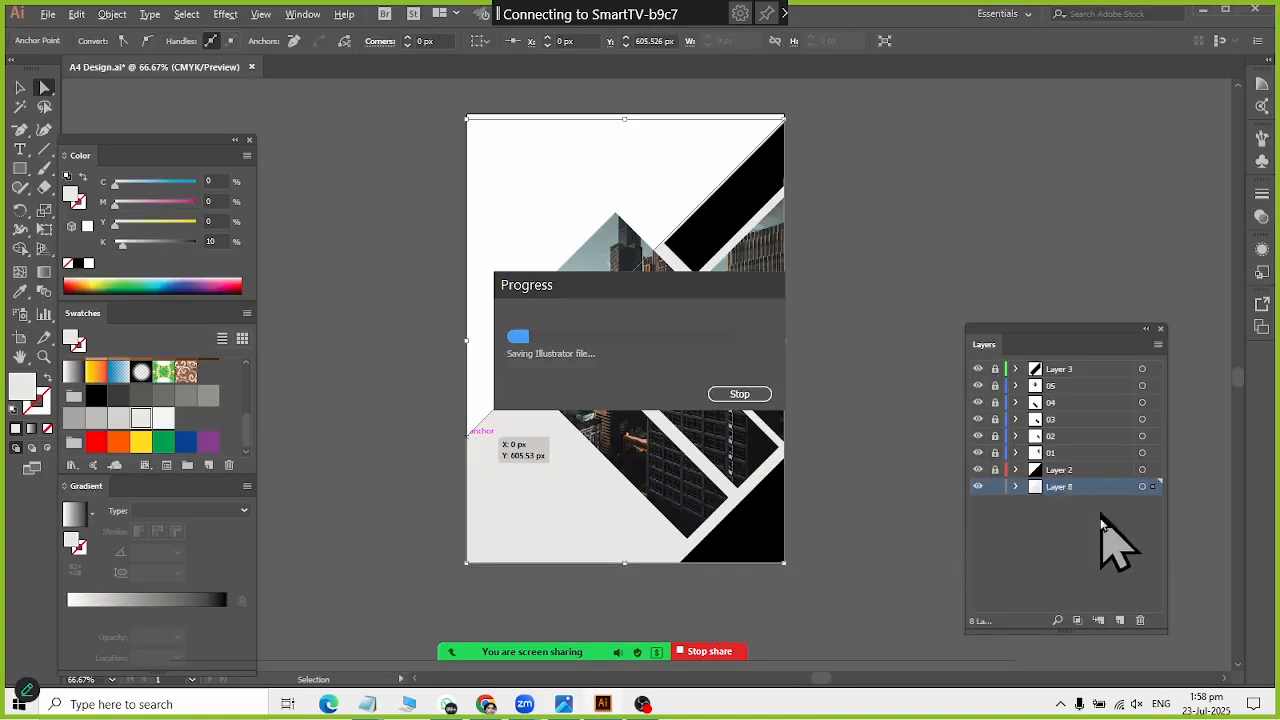
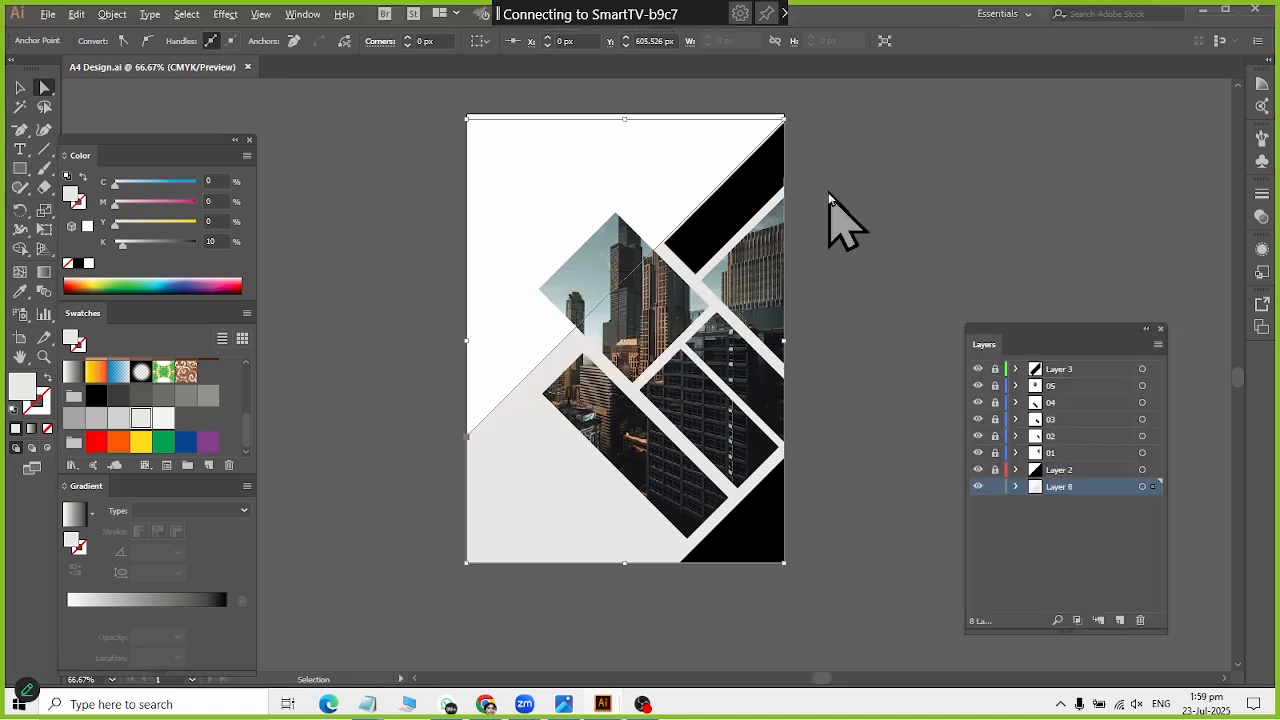
Step: Lock Layer 8 and create a new layer directly above it
{"action": "left_click", "coordinate": [828, 192]}
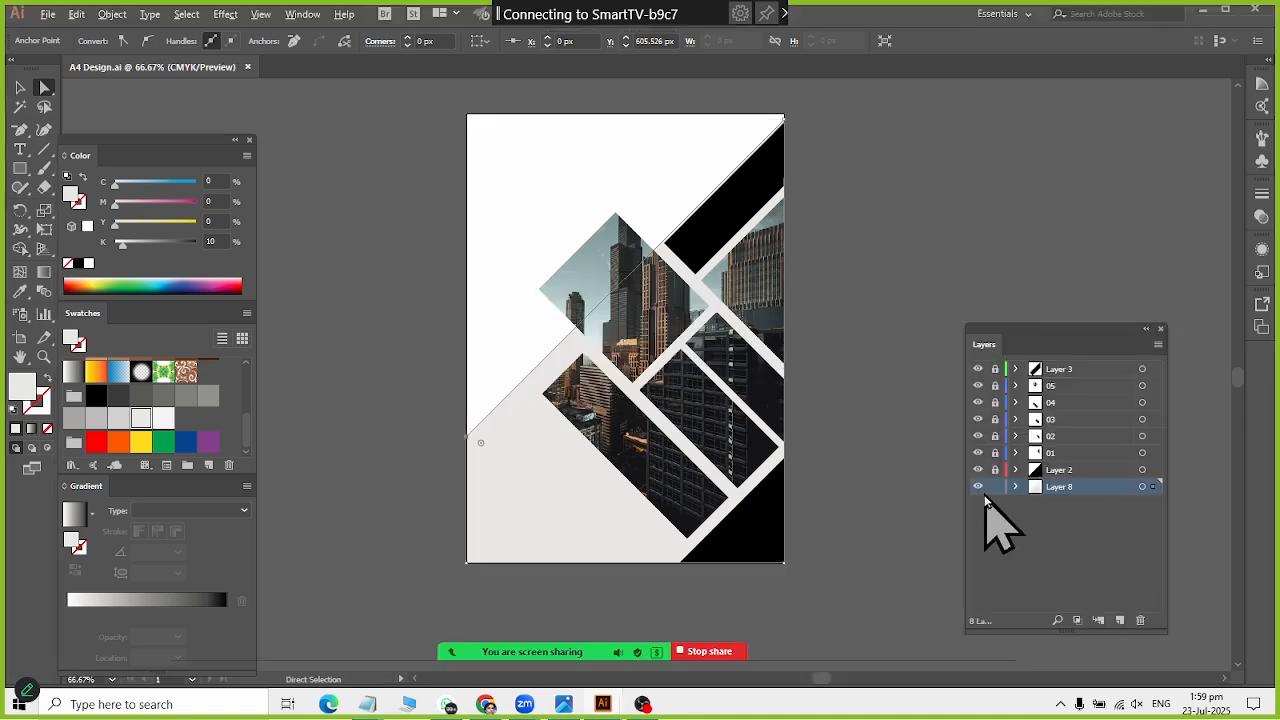
{"action": "key", "text": "Delete"}
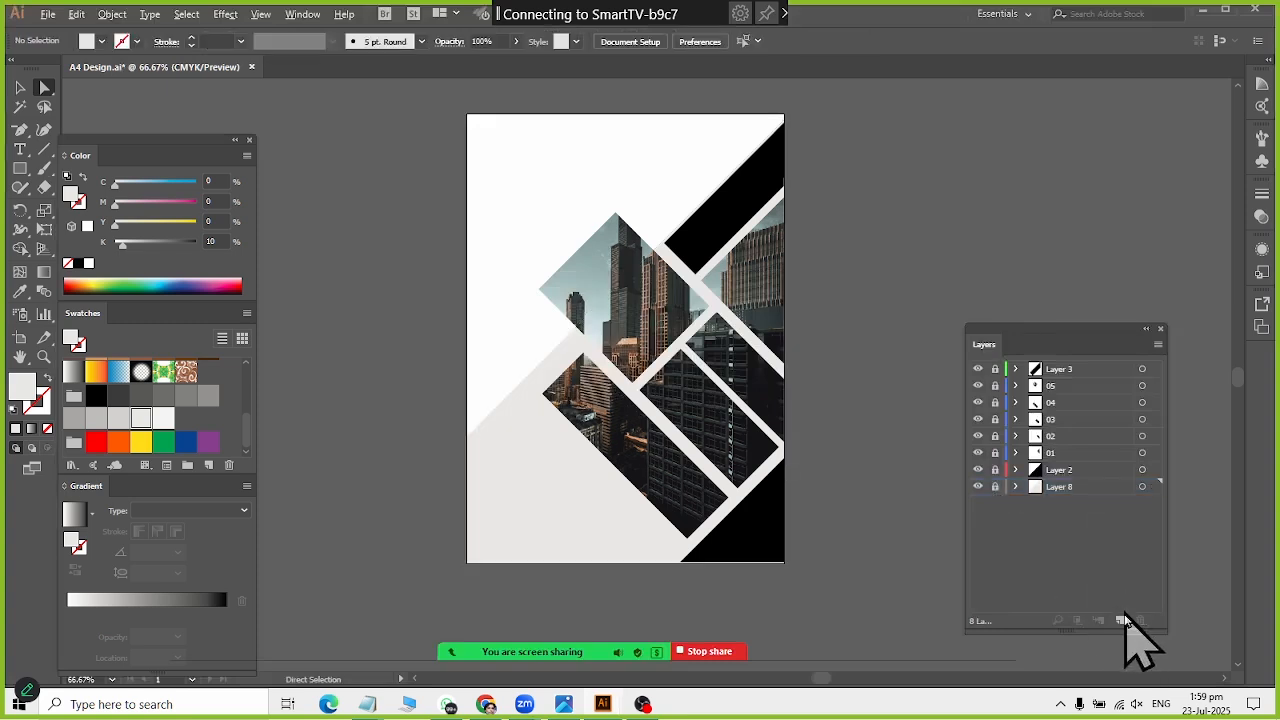
{"action": "left_click", "coordinate": [1121, 620]}
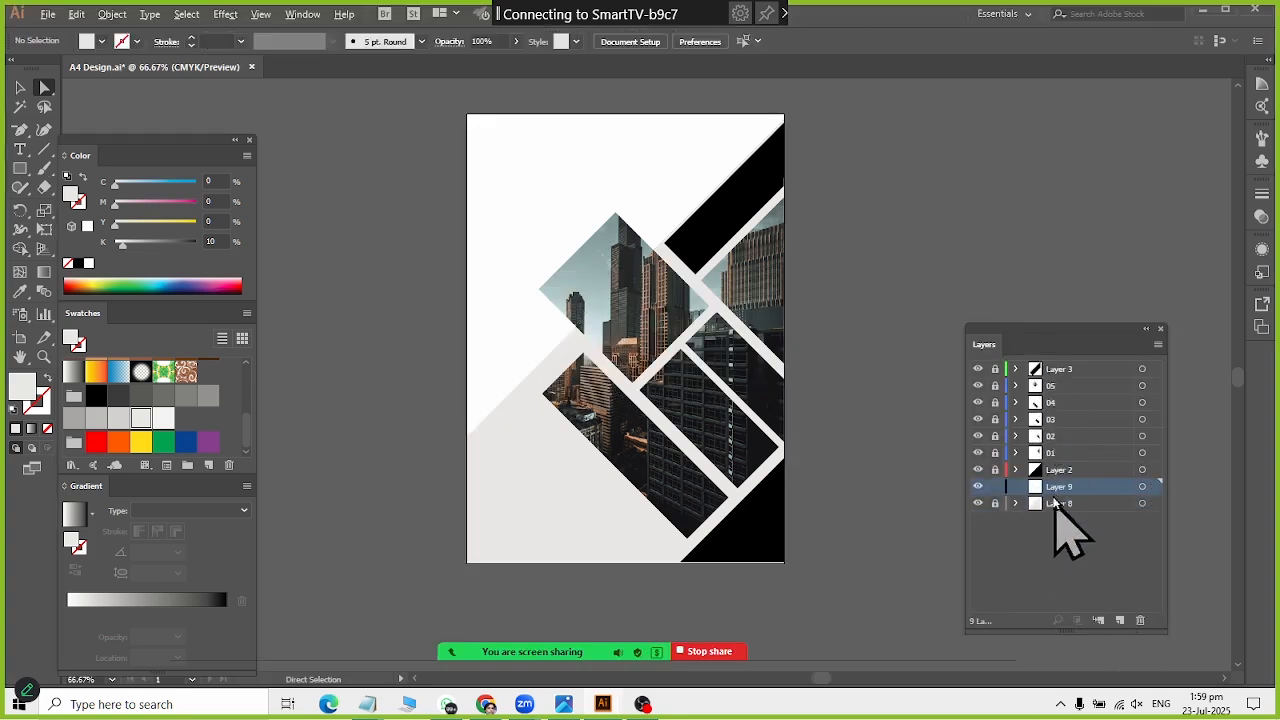
Step: Draw a square in the page's blank upper-left area, rotated 45° into a diamond and scaled to about 75 px per side
{"action": "left_click", "coordinate": [24, 181]}
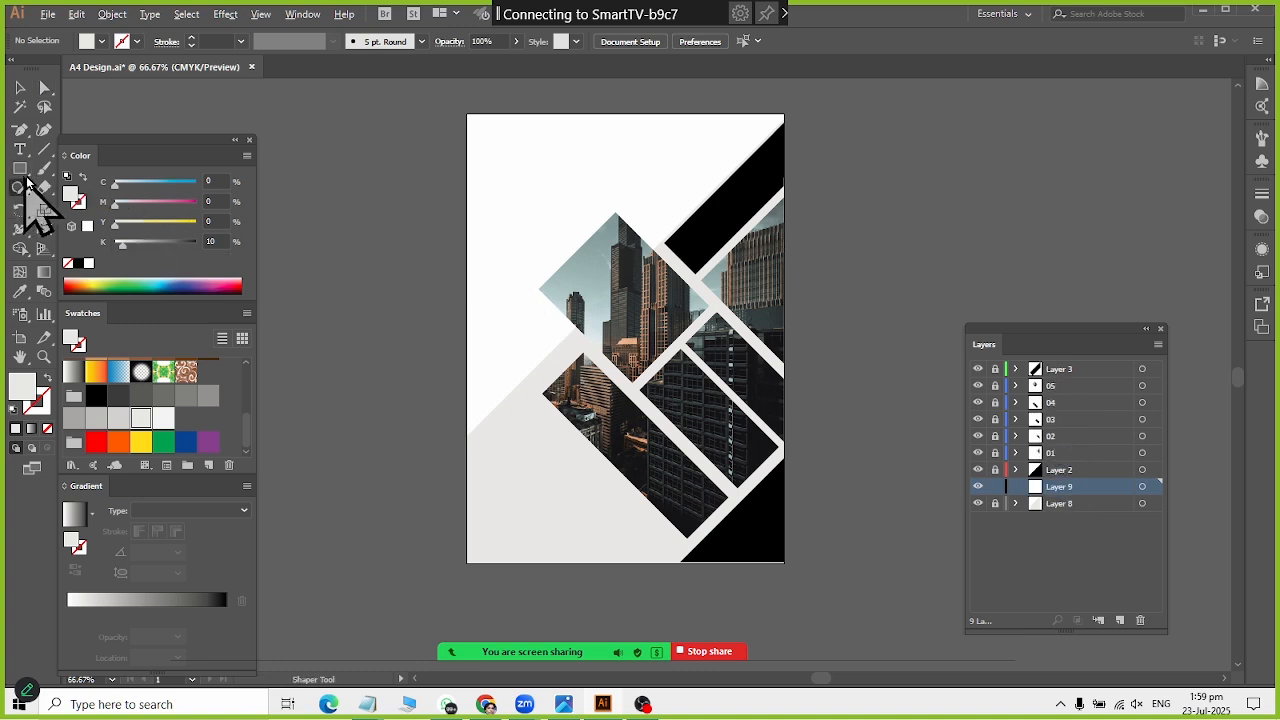
{"action": "left_click", "coordinate": [20, 168]}
{"action": "left_click_drag", "start_coordinate": [495, 177], "coordinate": [515, 241]}
{"action": "left_click", "coordinate": [20, 87]}
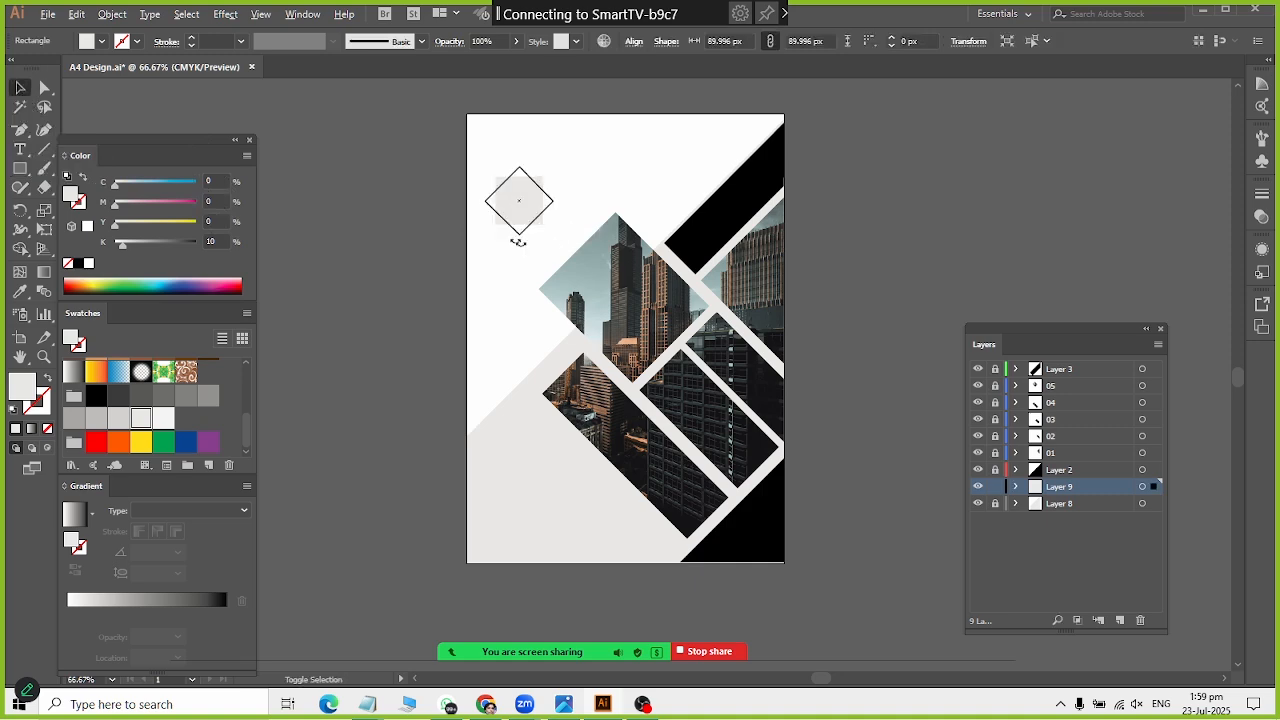
{"action": "key", "text": "alt+Tab"}
{"action": "key", "text": "alt+Tab"}
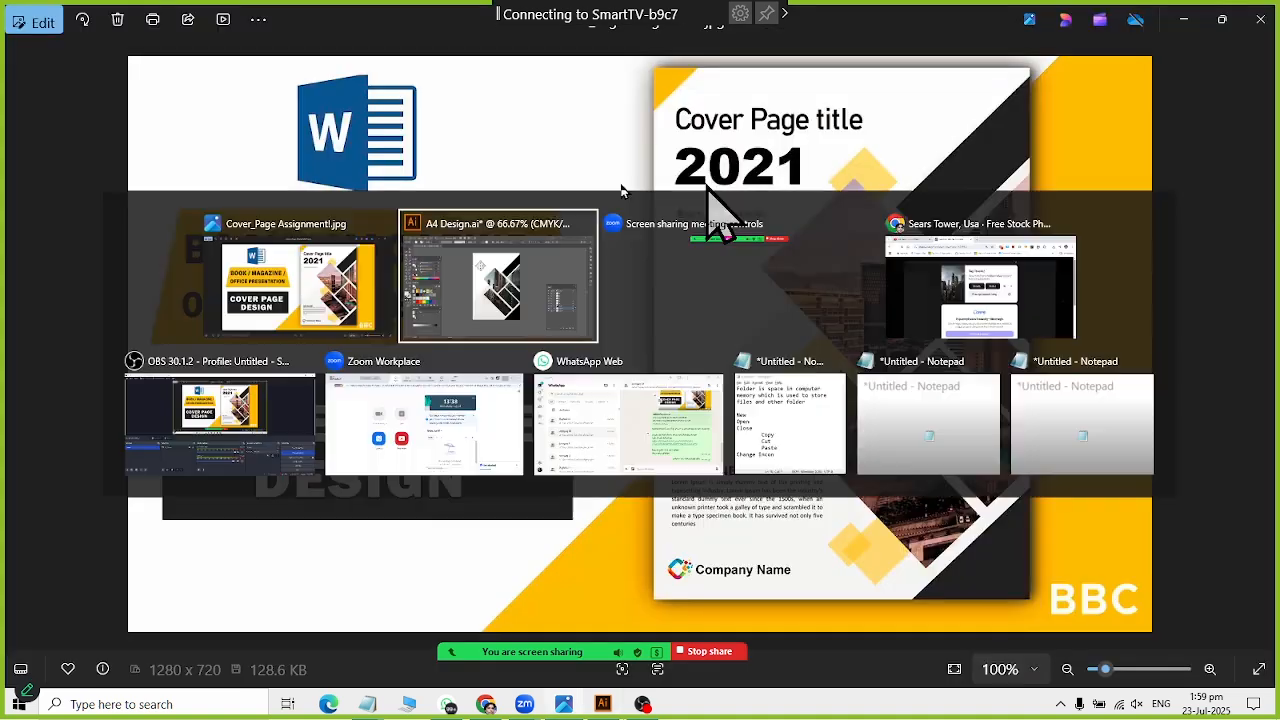
{"action": "scroll", "coordinate": [539, 225], "scroll_direction": "up", "scroll_amount": 2}
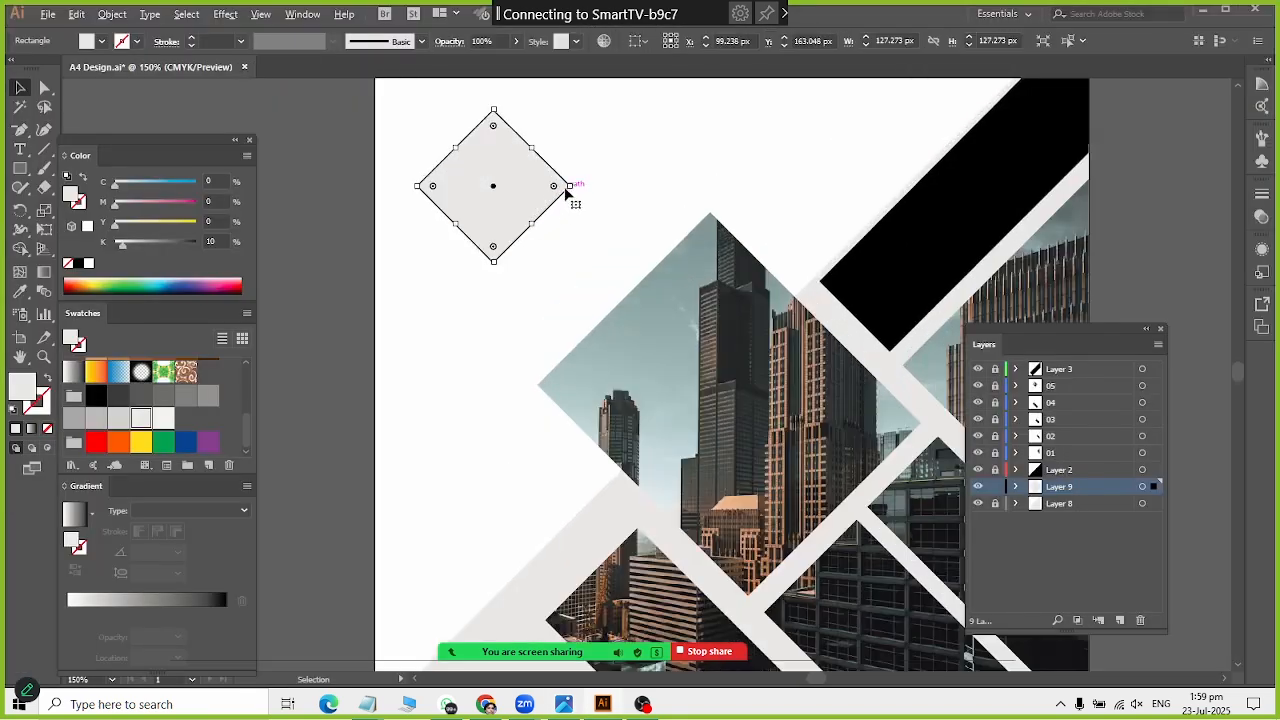
{"action": "left_click_drag", "start_coordinate": [573, 186], "coordinate": [560, 186]}
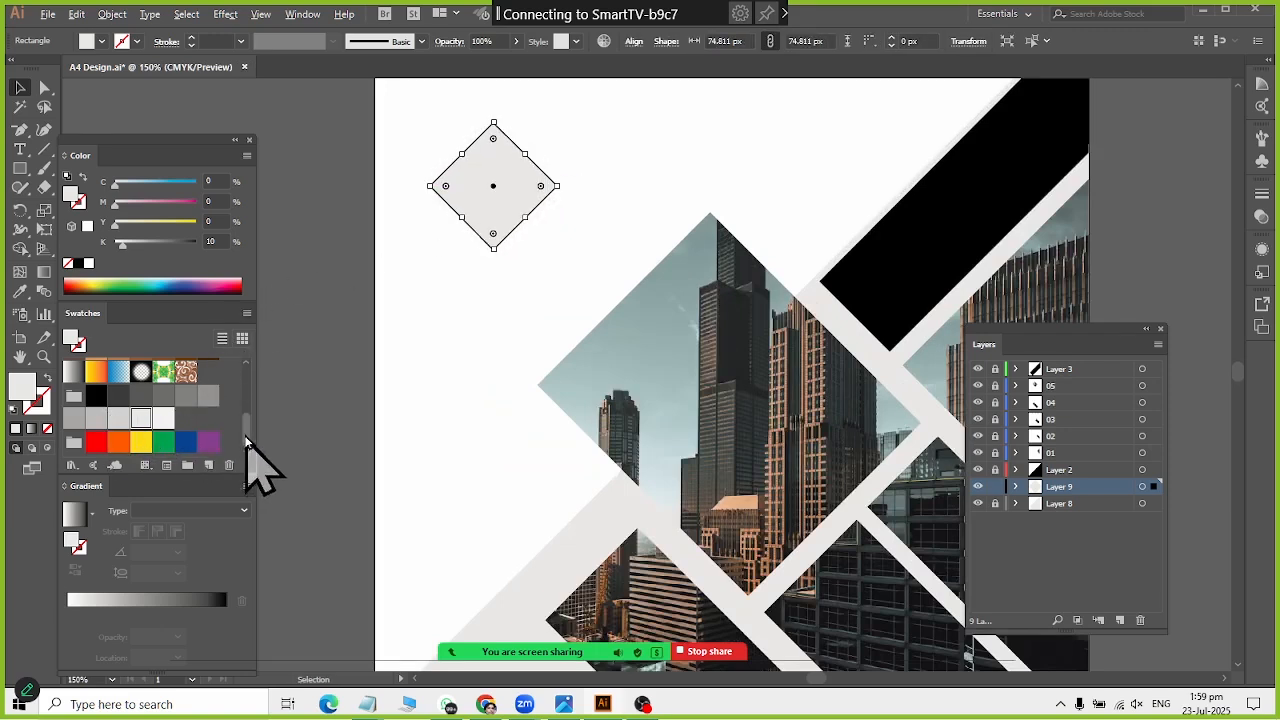
Step: Fill the small diamond with the orange swatch (M=35, Y=85) and raise its yellow value to 100%
{"action": "left_click_drag", "start_coordinate": [250, 441], "coordinate": [250, 385]}
{"action": "left_click", "coordinate": [95, 418]}
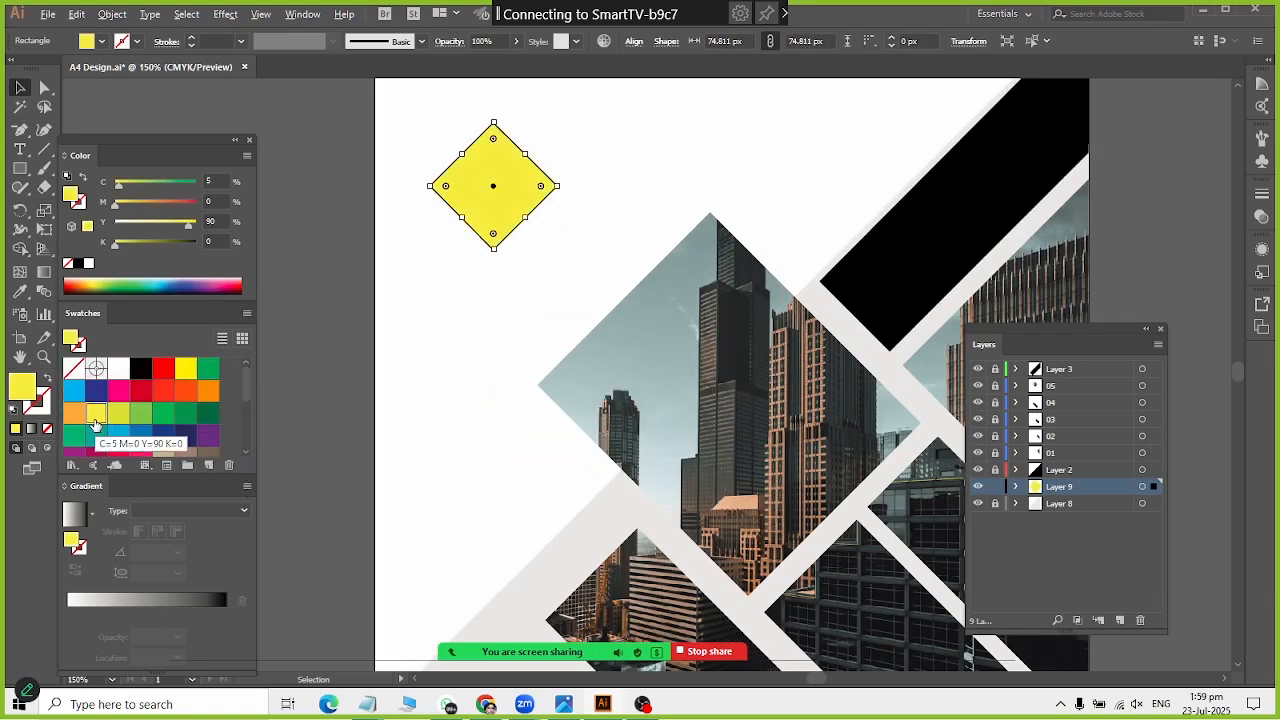
{"action": "left_click", "coordinate": [72, 420]}
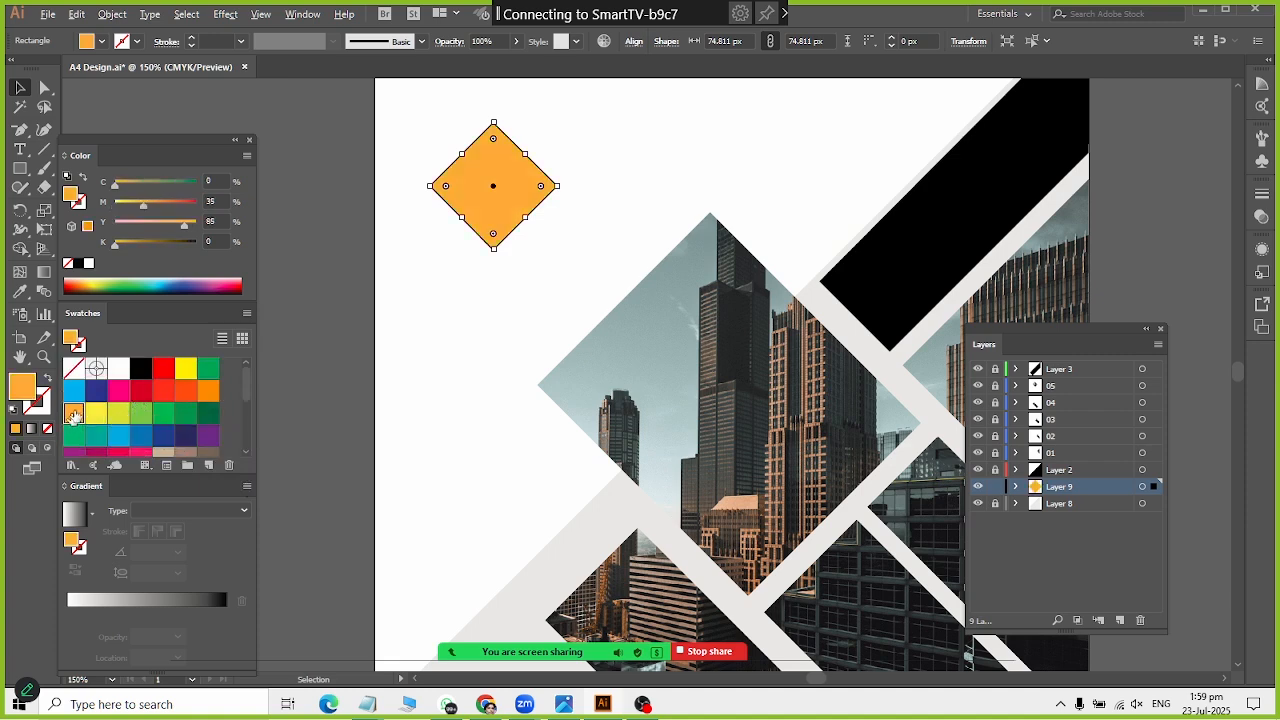
{"action": "left_click_drag", "start_coordinate": [188, 238], "coordinate": [200, 238]}
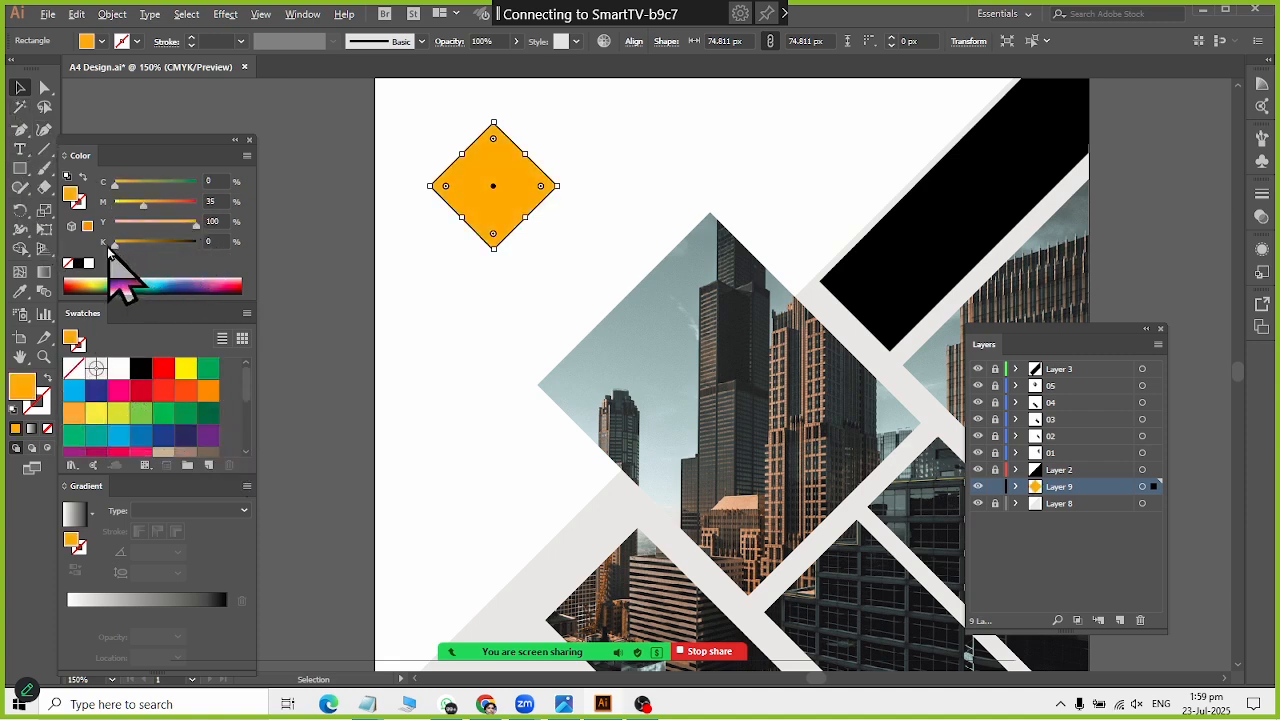
Step: Switch the colour sliders to HSB and lower the diamond's fill saturation to 58%
{"action": "left_click", "coordinate": [246, 157]}
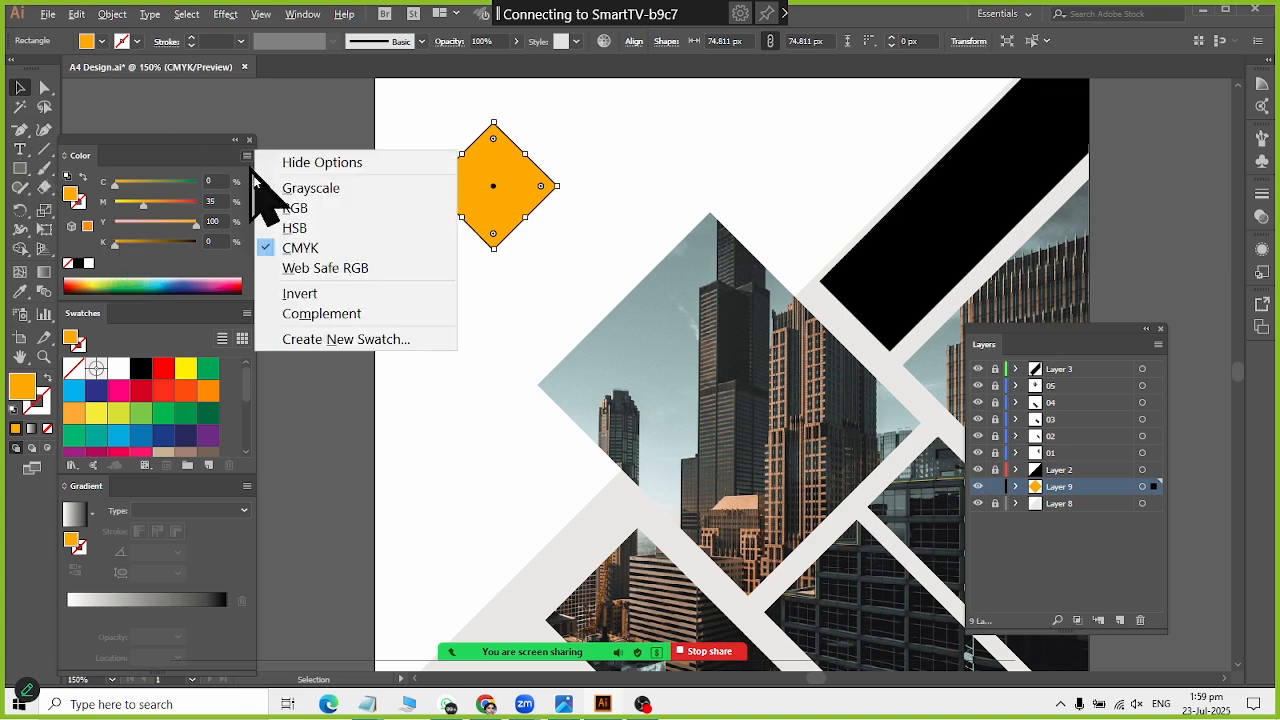
{"action": "left_click", "coordinate": [300, 229]}
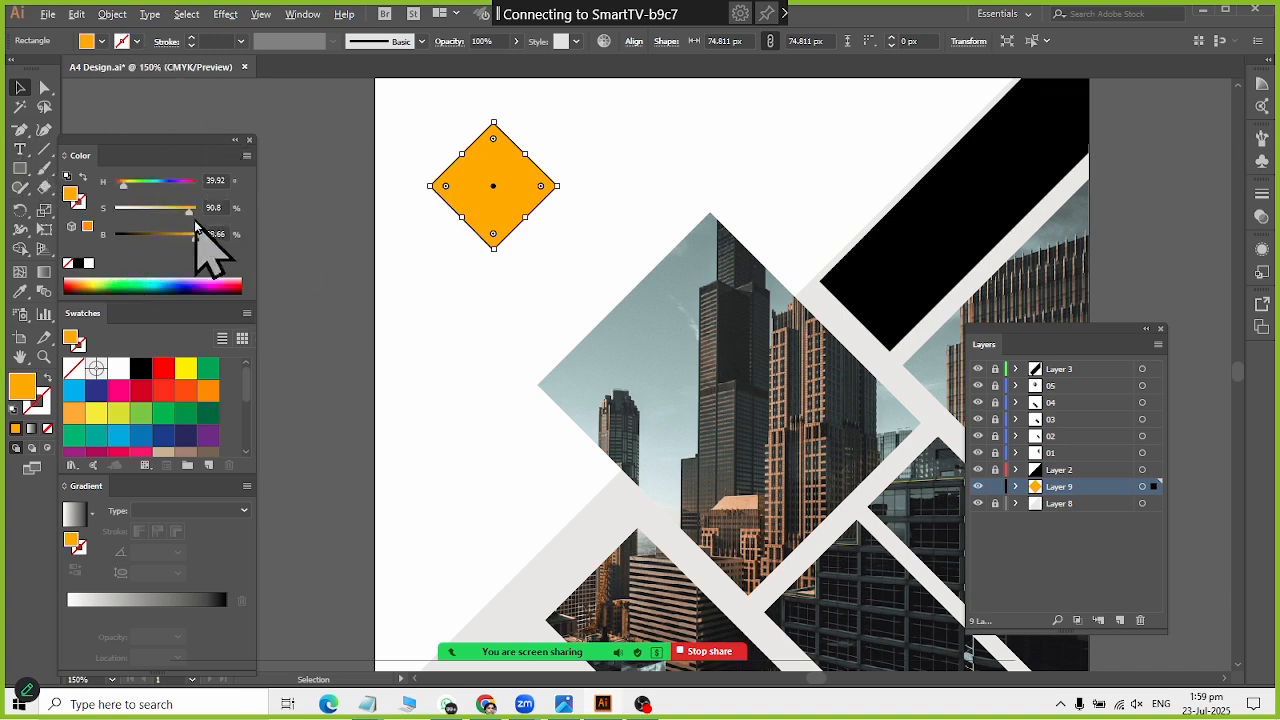
{"action": "left_click_drag", "start_coordinate": [191, 213], "coordinate": [162, 214]}
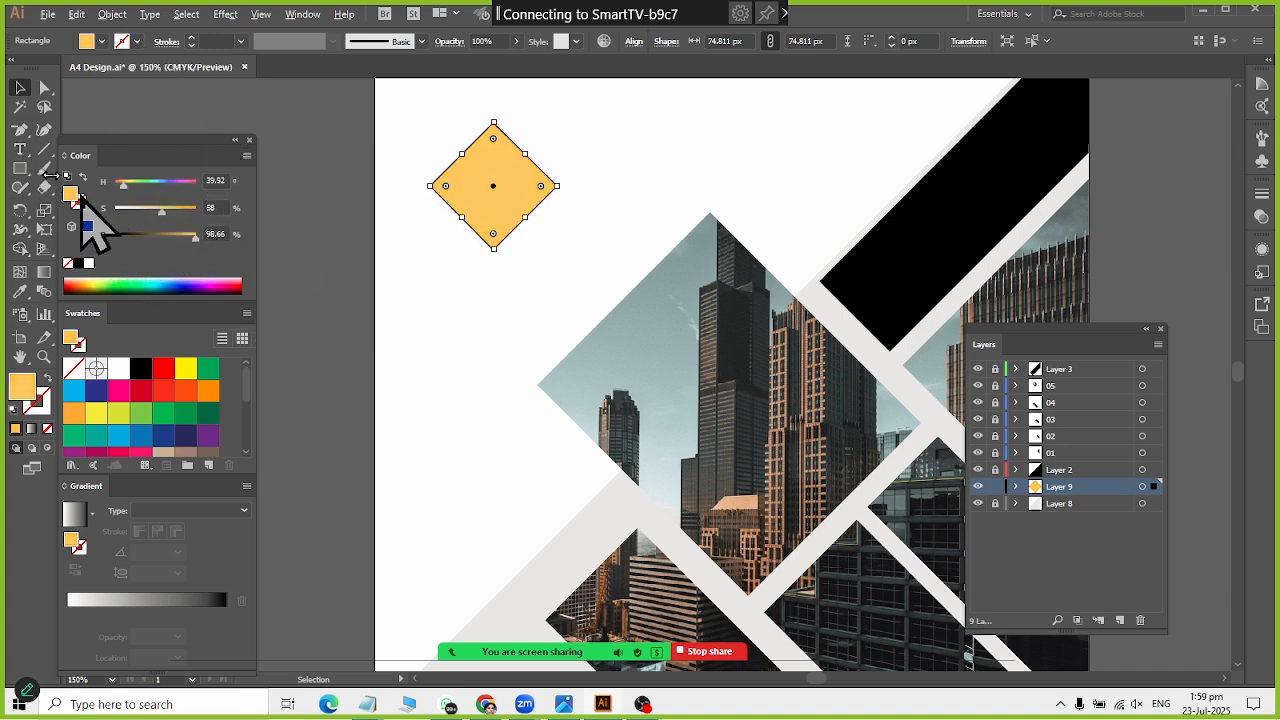
{"action": "left_click", "coordinate": [356, 236]}
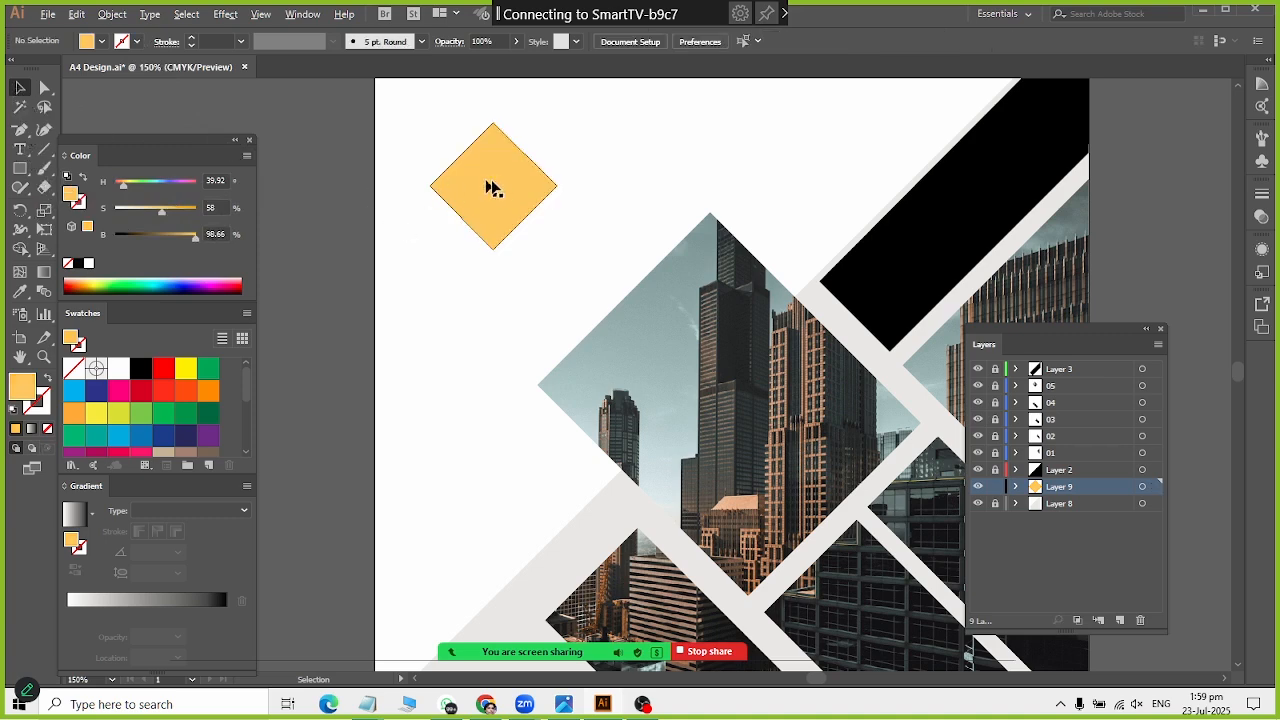
Step: Move the orange diamond behind the top corner of the large photo diamond, slightly right of its tip as in the reference
{"action": "left_click_drag", "start_coordinate": [495, 186], "coordinate": [722, 234]}
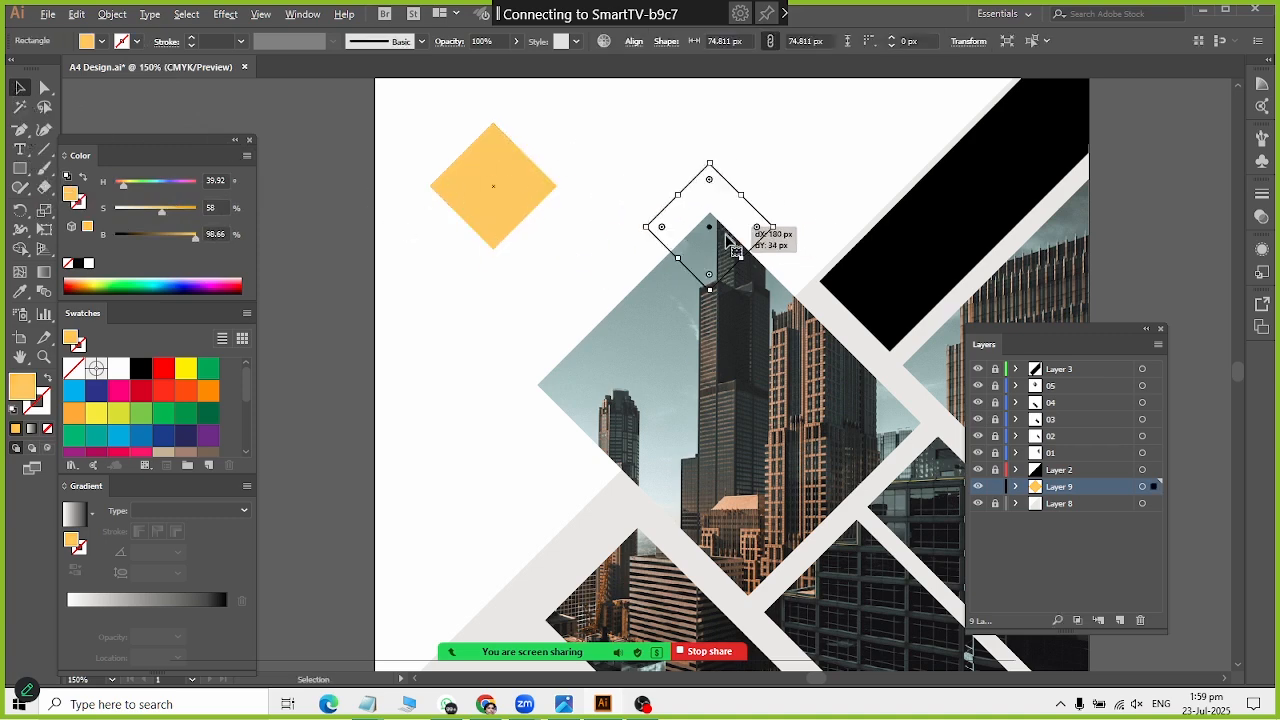
{"action": "key", "text": "alt+Tab"}
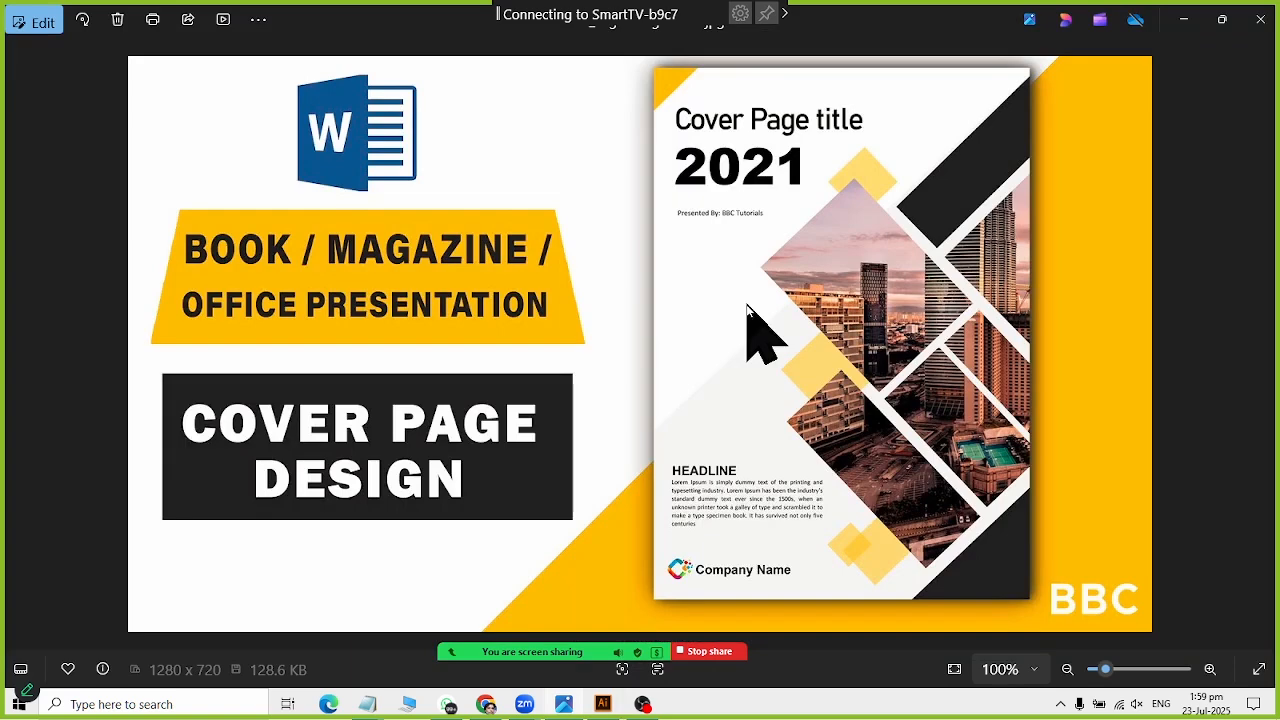
{"action": "key", "text": "alt+Tab"}
{"action": "left_click_drag", "start_coordinate": [733, 214], "coordinate": [753, 215]}
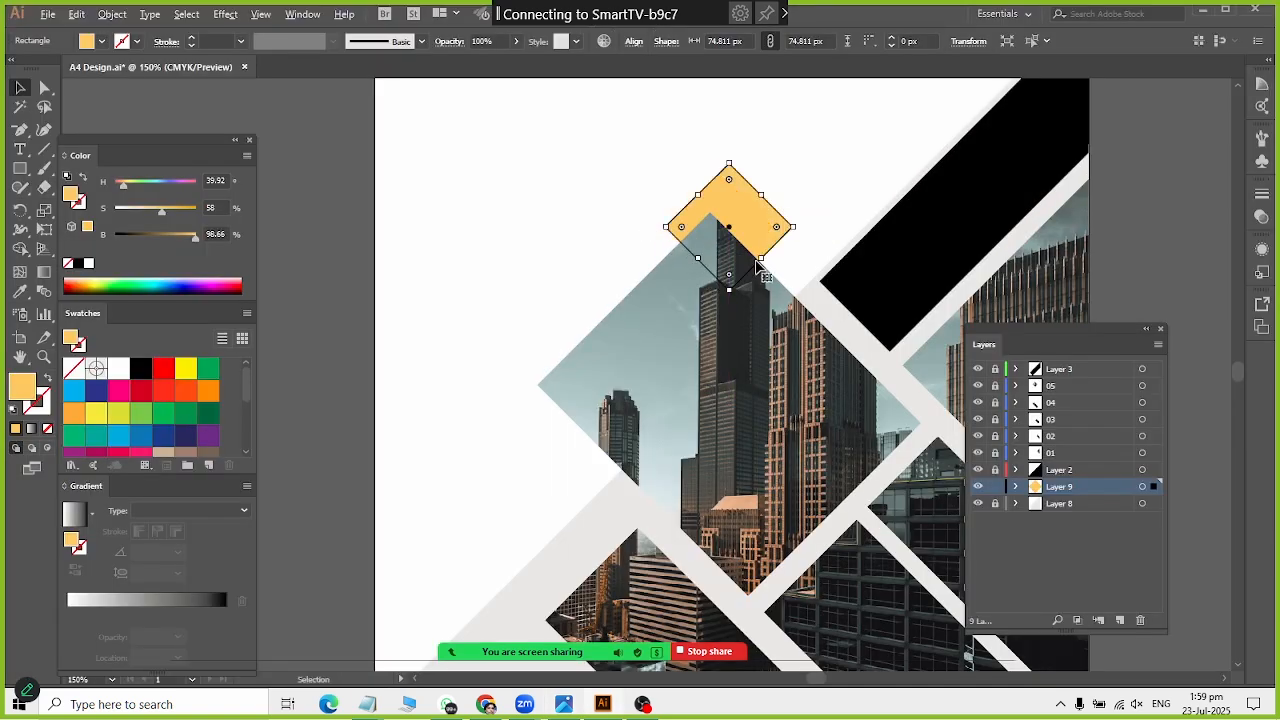
{"action": "scroll", "coordinate": [762, 272], "scroll_direction": "down", "scroll_amount": 3}
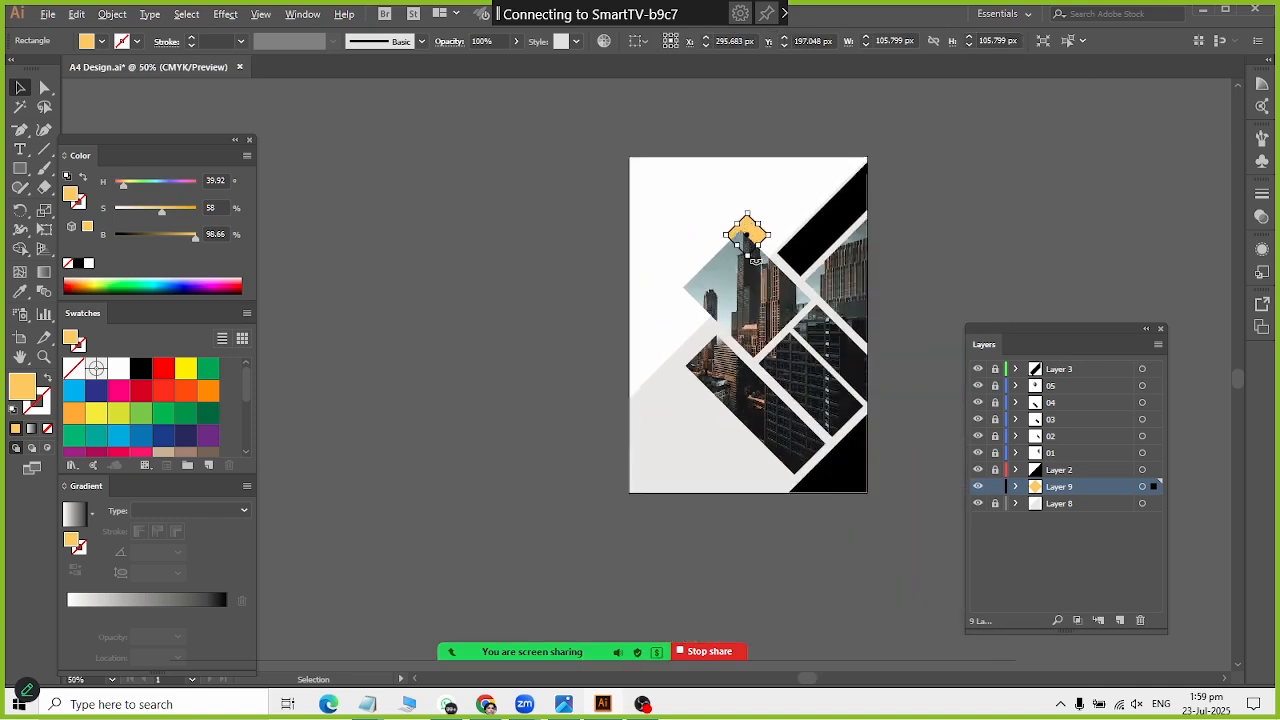
Step: Copy the orange diamond behind the top corner of the lower-left photo strip and enlarge the copy to about 99 px per side
{"action": "key", "text": "alt+Tab"}
{"action": "key", "text": "alt+Tab"}
{"action": "left_click_drag", "start_coordinate": [755, 240], "coordinate": [728, 346]}
{"action": "left_click", "coordinate": [689, 91]}
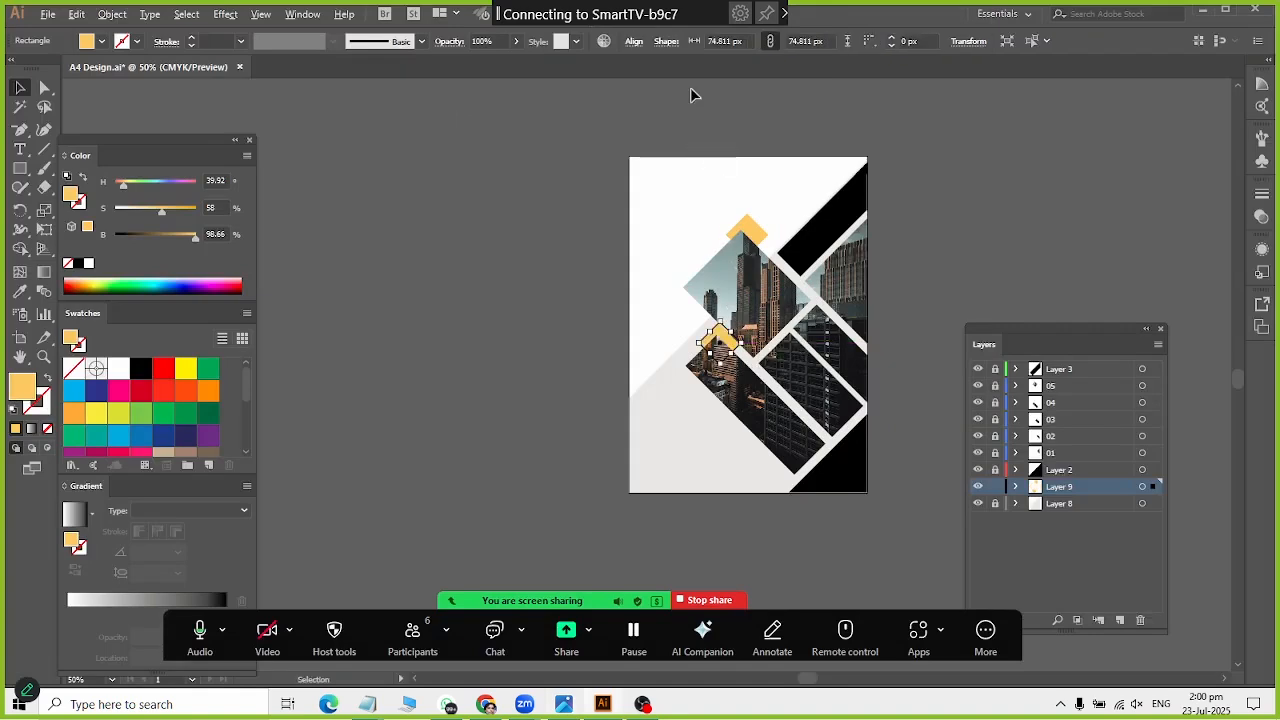
{"action": "key", "text": "alt+Tab"}
{"action": "key", "text": "alt+Tab"}
{"action": "left_click_drag", "start_coordinate": [742, 343], "coordinate": [749, 343]}
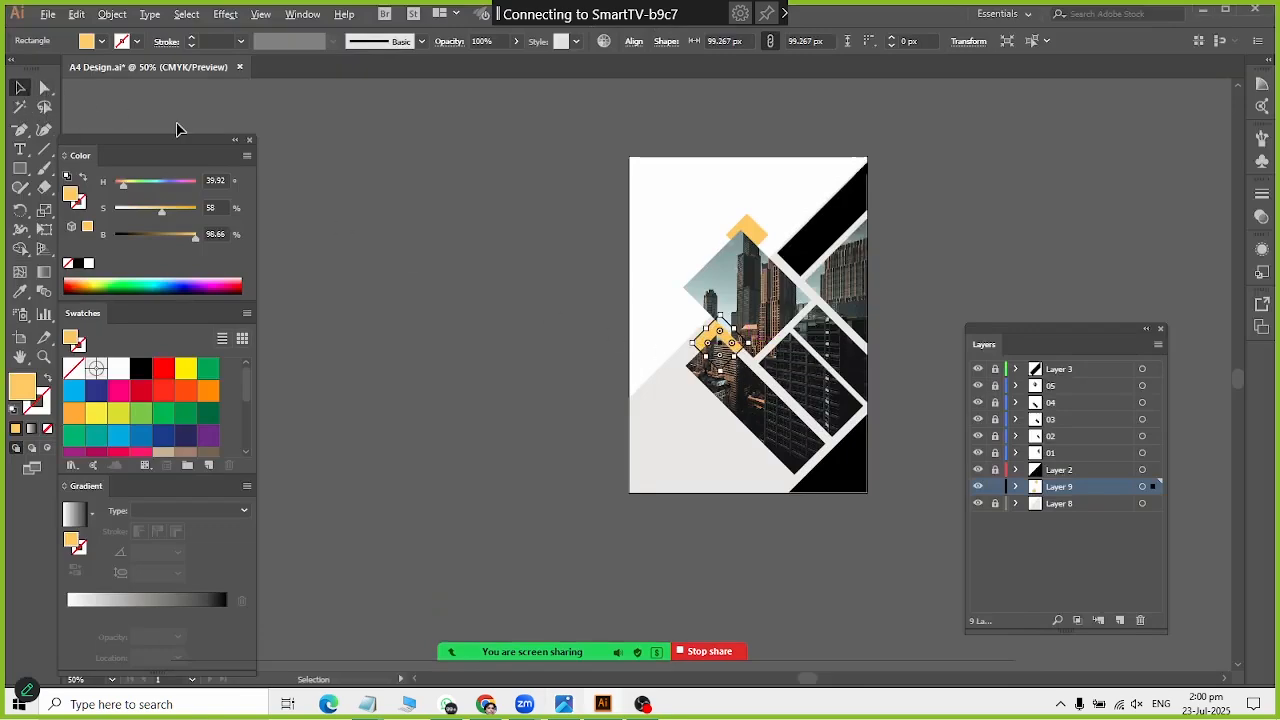
Step: Place another copy of the upper orange diamond below the lower-left photo strip, near the bottom of the page
{"action": "key", "text": "alt+Tab"}
{"action": "key", "text": "alt+Tab"}
{"action": "left_click_drag", "start_coordinate": [752, 240], "coordinate": [757, 452]}
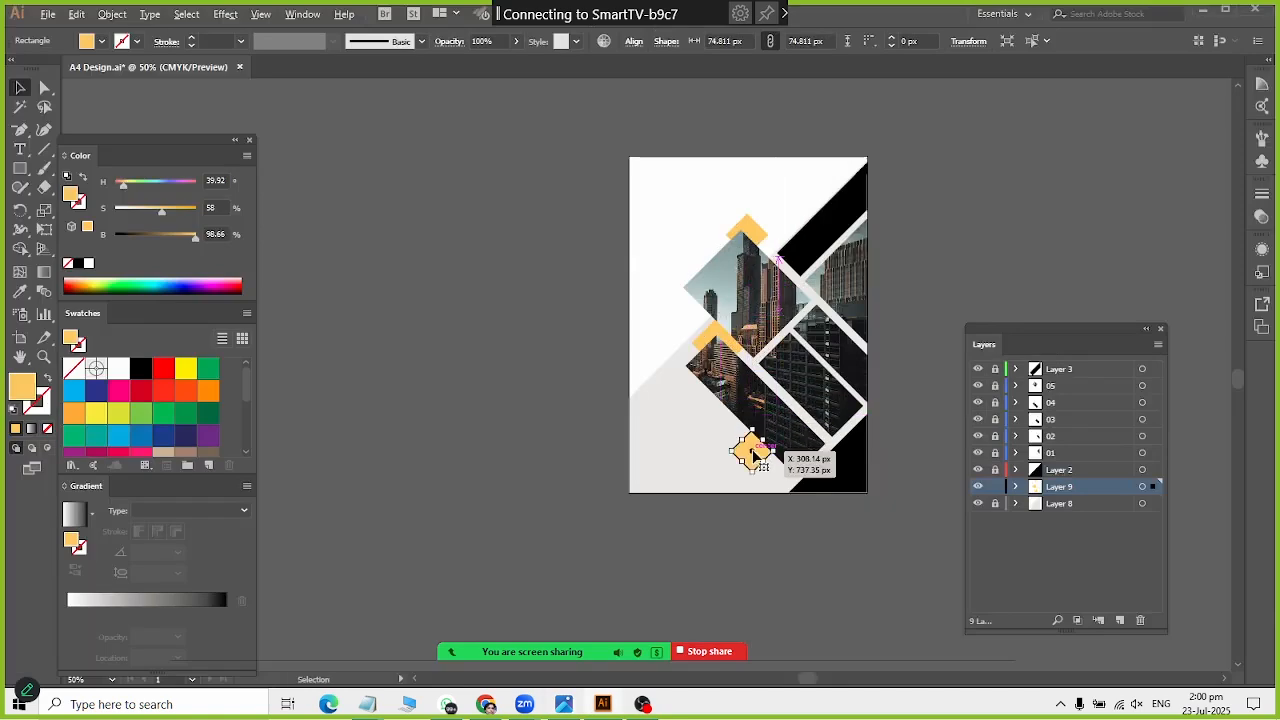
Step: Add a smaller copy of the lowest orange diamond, about 42 px per side, overlapping its left corner as in the reference
{"action": "key", "text": "alt+Tab"}
{"action": "key", "text": "alt+Tab"}
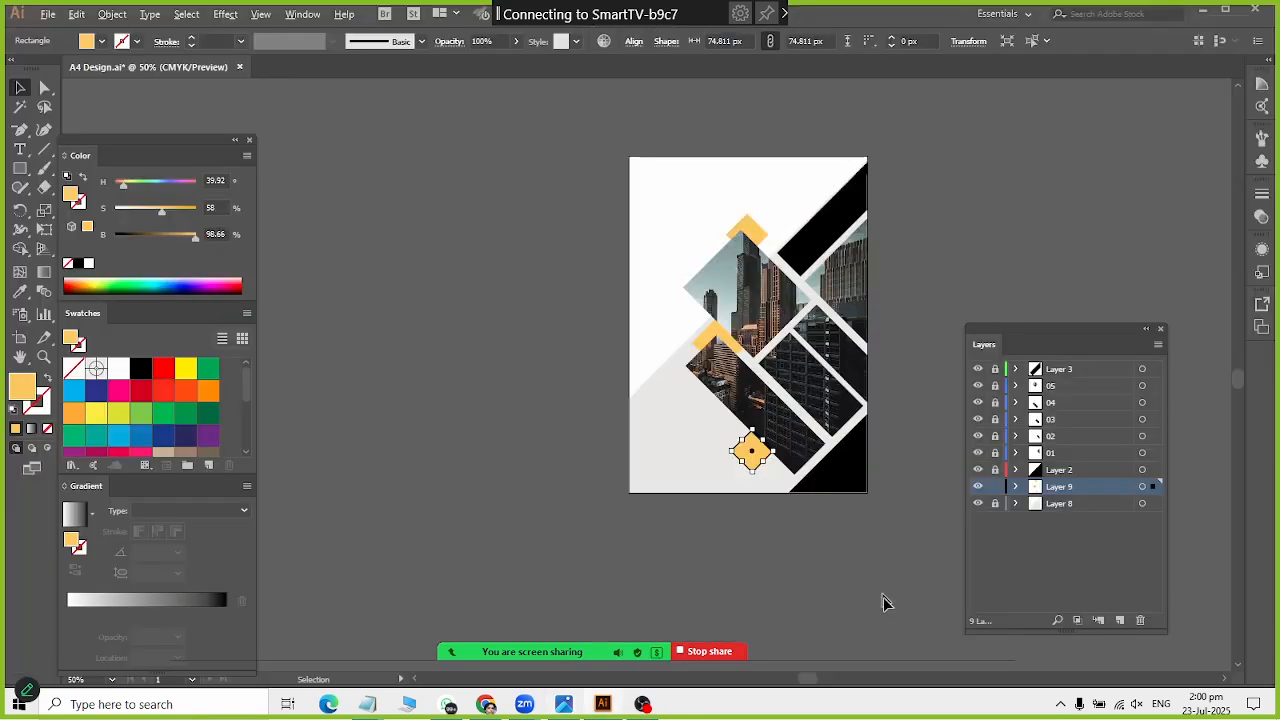
{"action": "scroll", "coordinate": [883, 604], "scroll_direction": "up", "scroll_amount": 1}
{"action": "scroll", "coordinate": [711, 411], "scroll_direction": "up", "scroll_amount": 2}
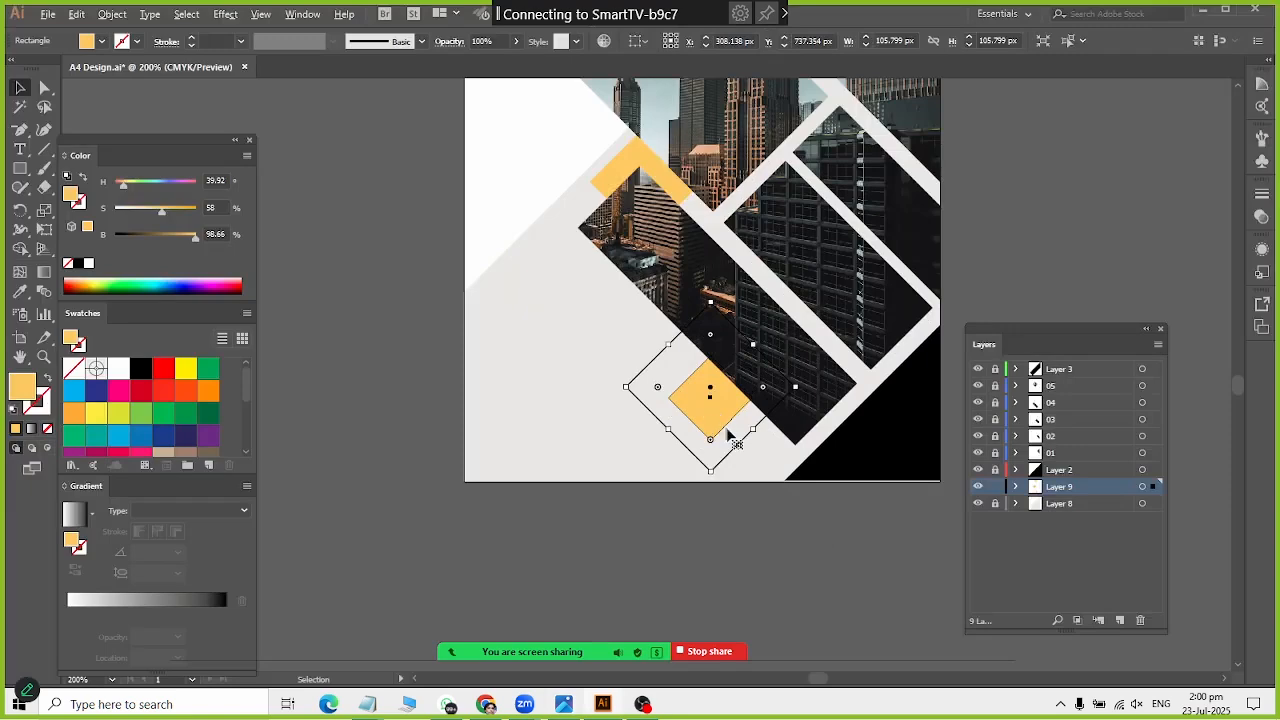
{"action": "key", "text": "alt+Tab"}
{"action": "key", "text": "alt+Tab"}
{"action": "scroll", "coordinate": [749, 465], "scroll_direction": "up", "scroll_amount": 1}
{"action": "left_click_drag", "start_coordinate": [746, 405], "coordinate": [659, 430]}
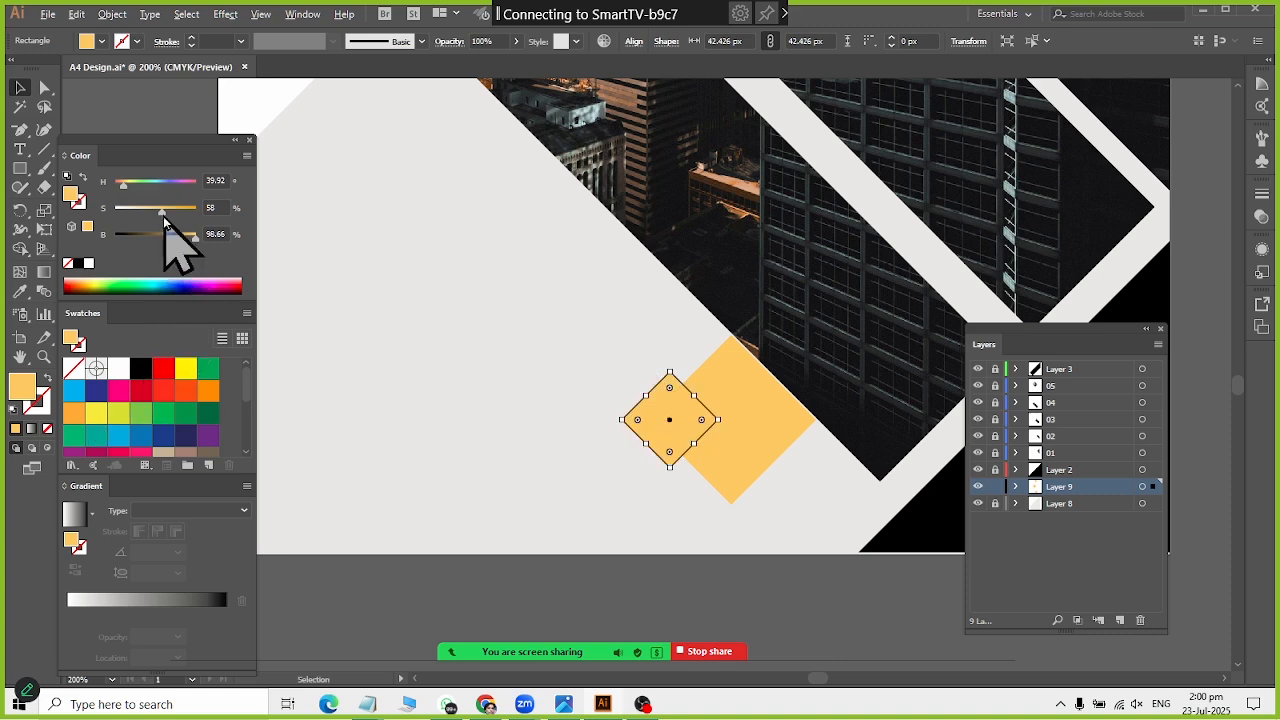
Step: Raise the small diamond's fill saturation to 98% and compare its colour with the reference image
{"action": "left_click_drag", "start_coordinate": [162, 212], "coordinate": [196, 214]}
{"action": "key", "text": "alt+Tab"}
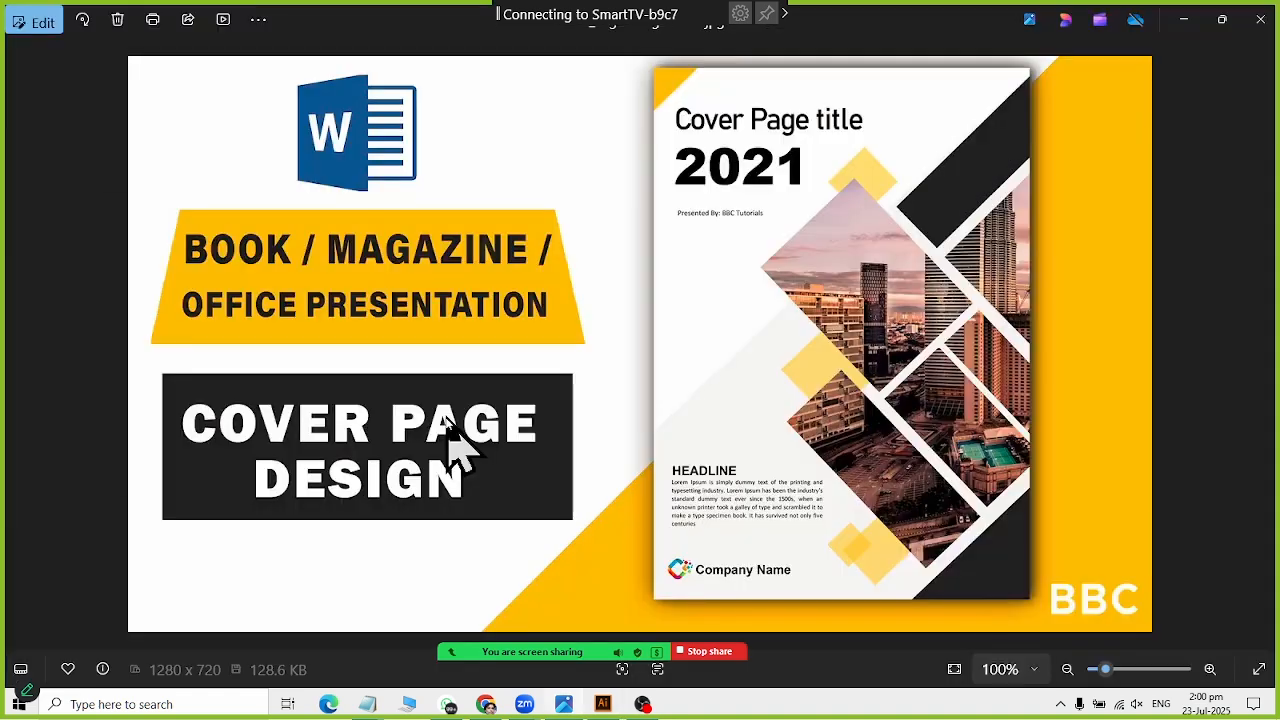
{"action": "key", "text": "alt+Tab"}
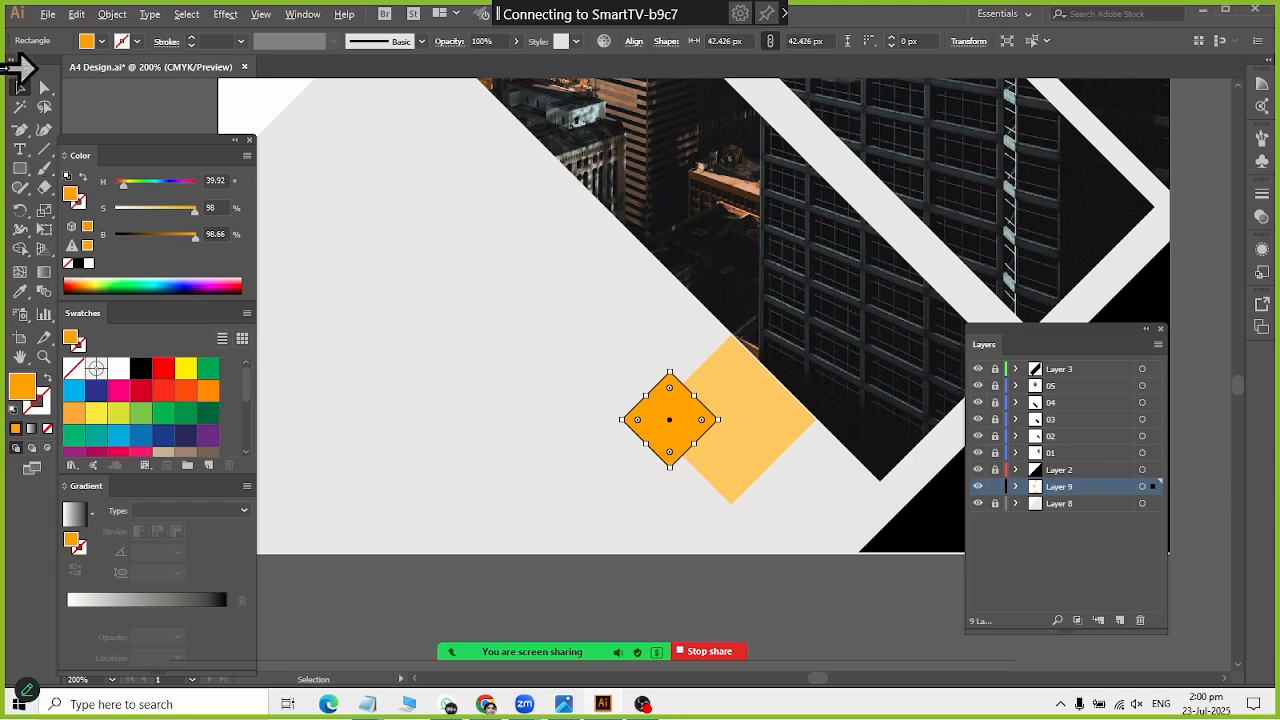
{"action": "left_click", "coordinate": [481, 441]}
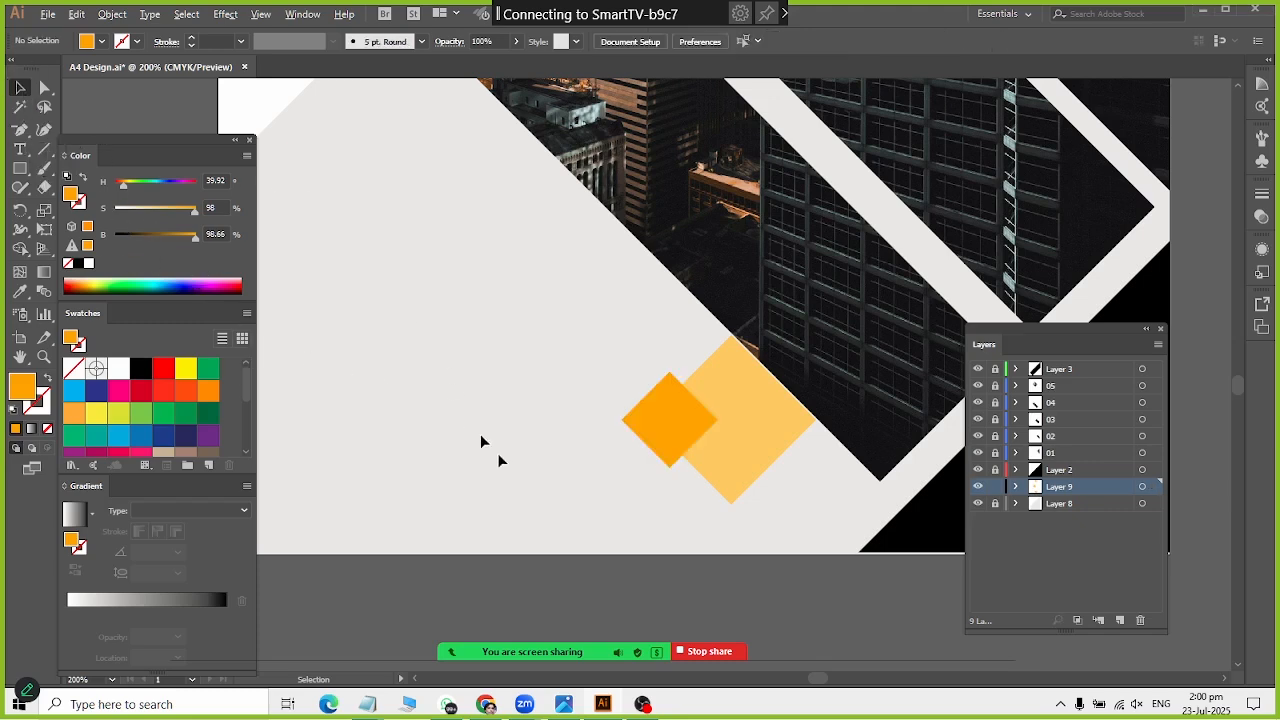
Step: Recolour the larger diamond near the page bottom with the light orange swatch
{"action": "left_click", "coordinate": [697, 440]}
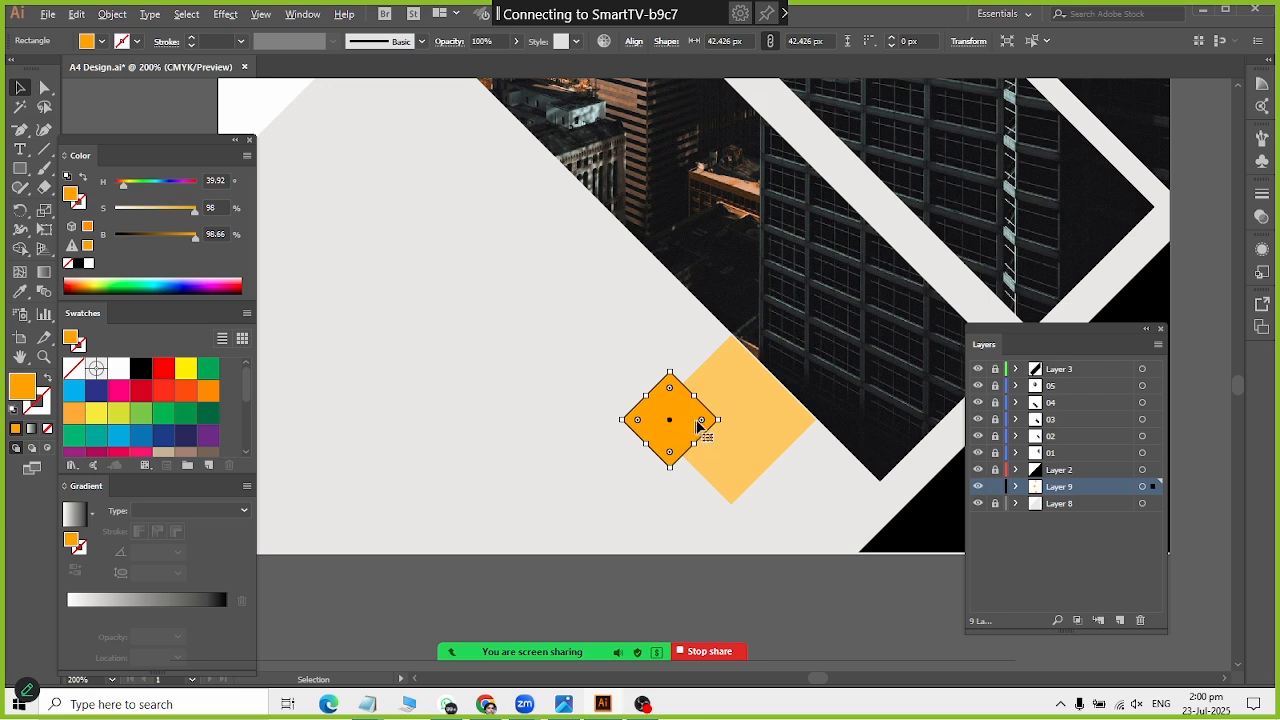
{"action": "left_click", "coordinate": [743, 437]}
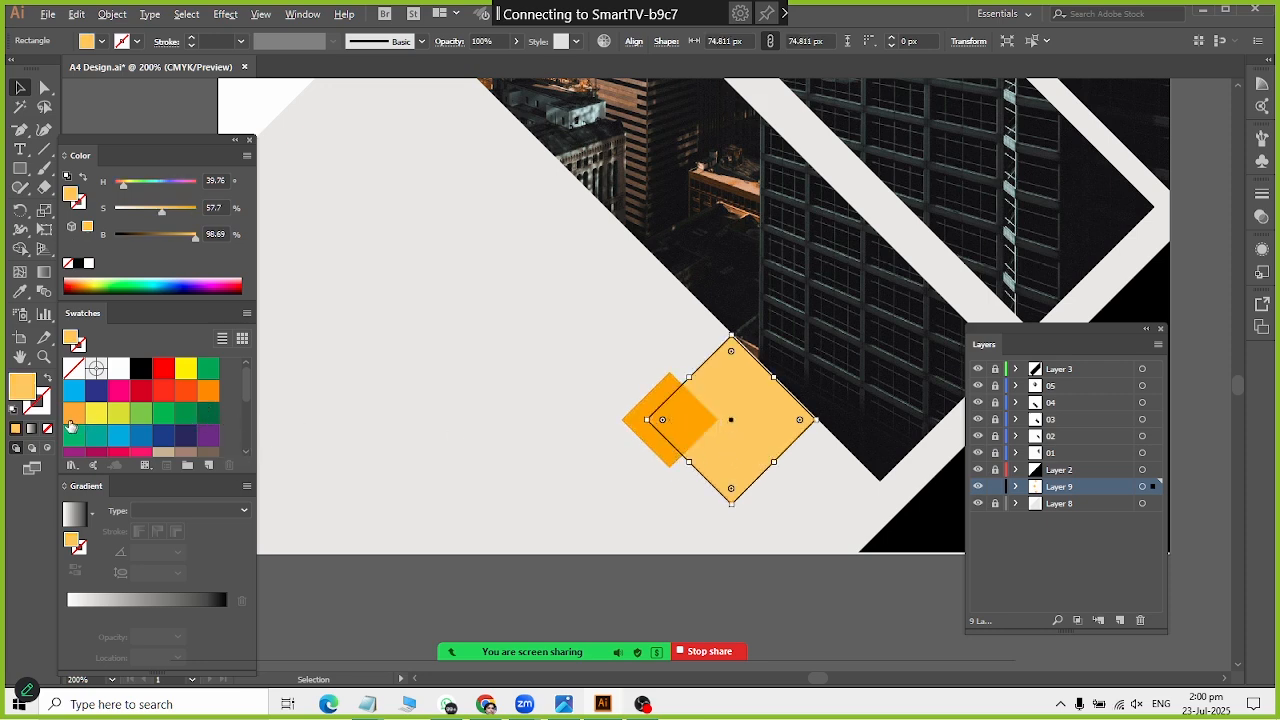
{"action": "left_click", "coordinate": [73, 414]}
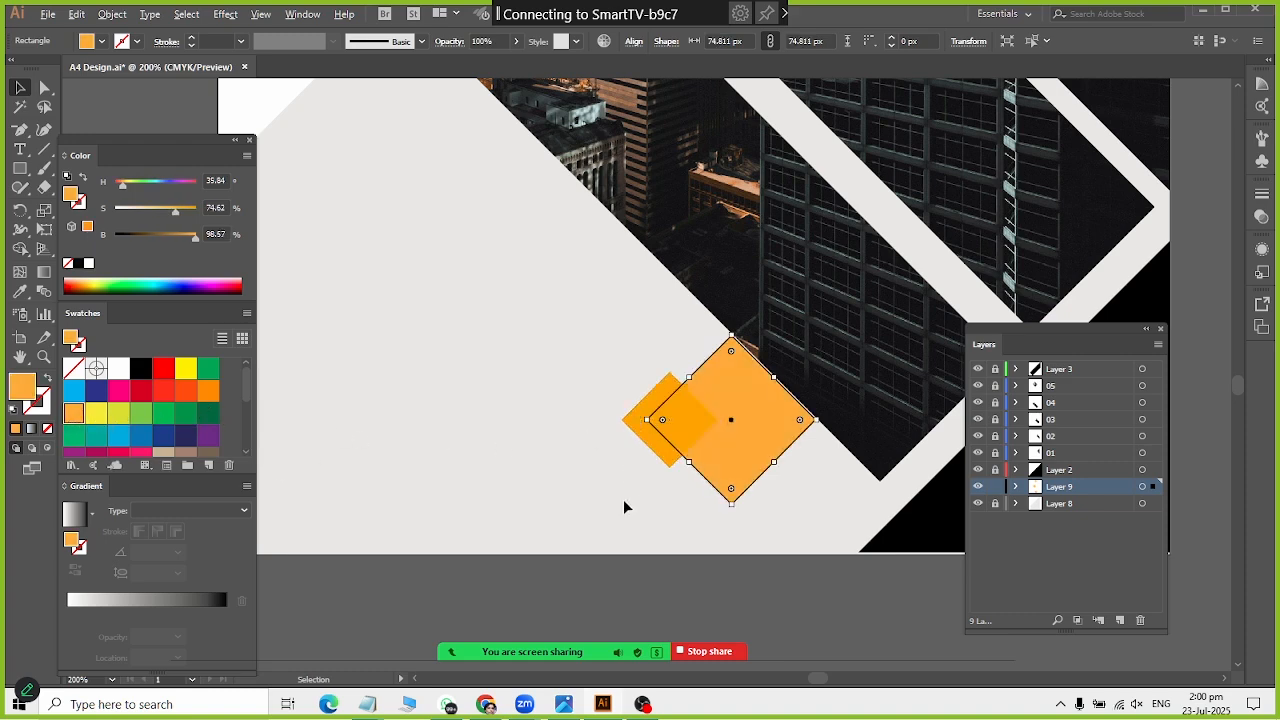
Step: Lower the small overlapping diamond's opacity to 52%
{"action": "left_click", "coordinate": [634, 428]}
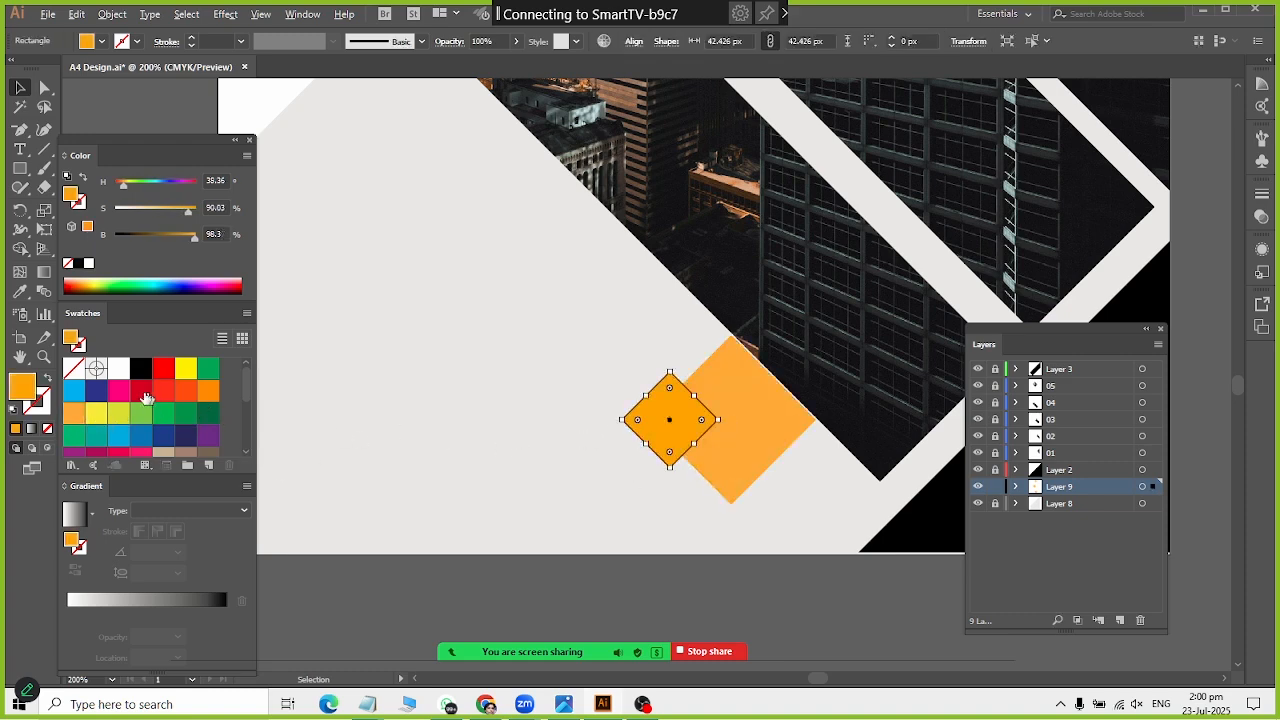
{"action": "left_click", "coordinate": [303, 14]}
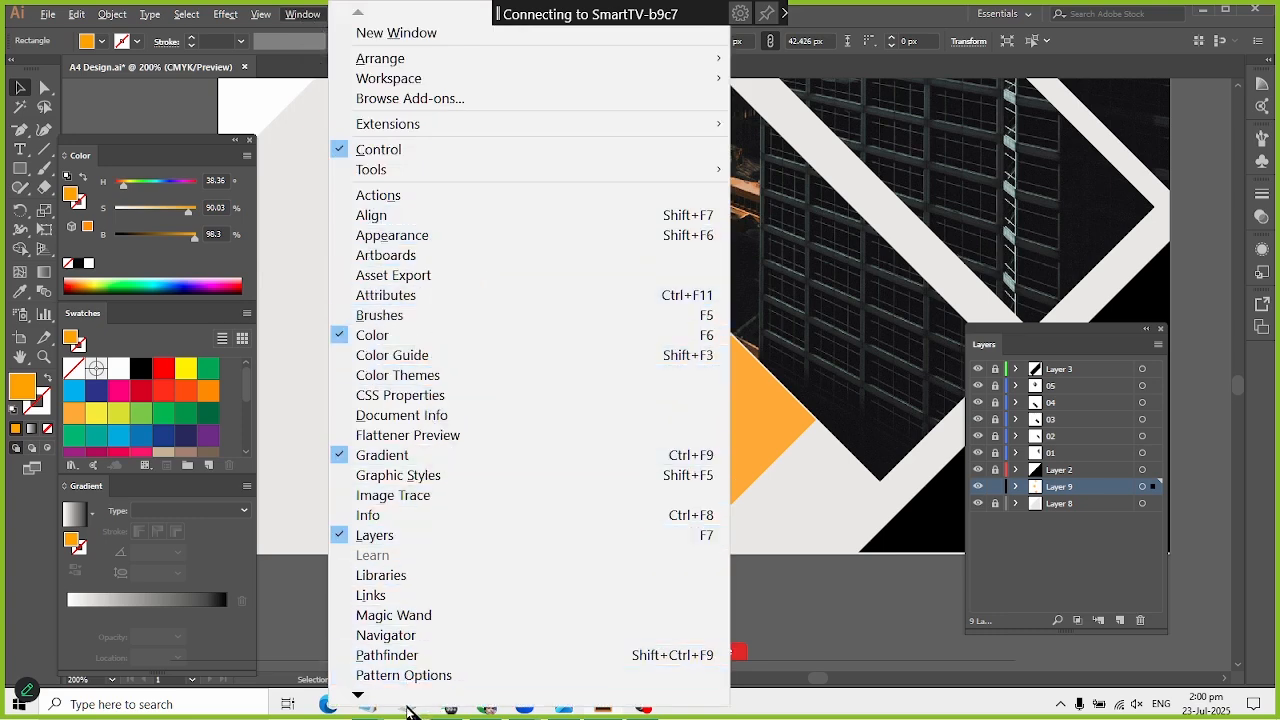
{"action": "mouse_move", "coordinate": [390, 698]}
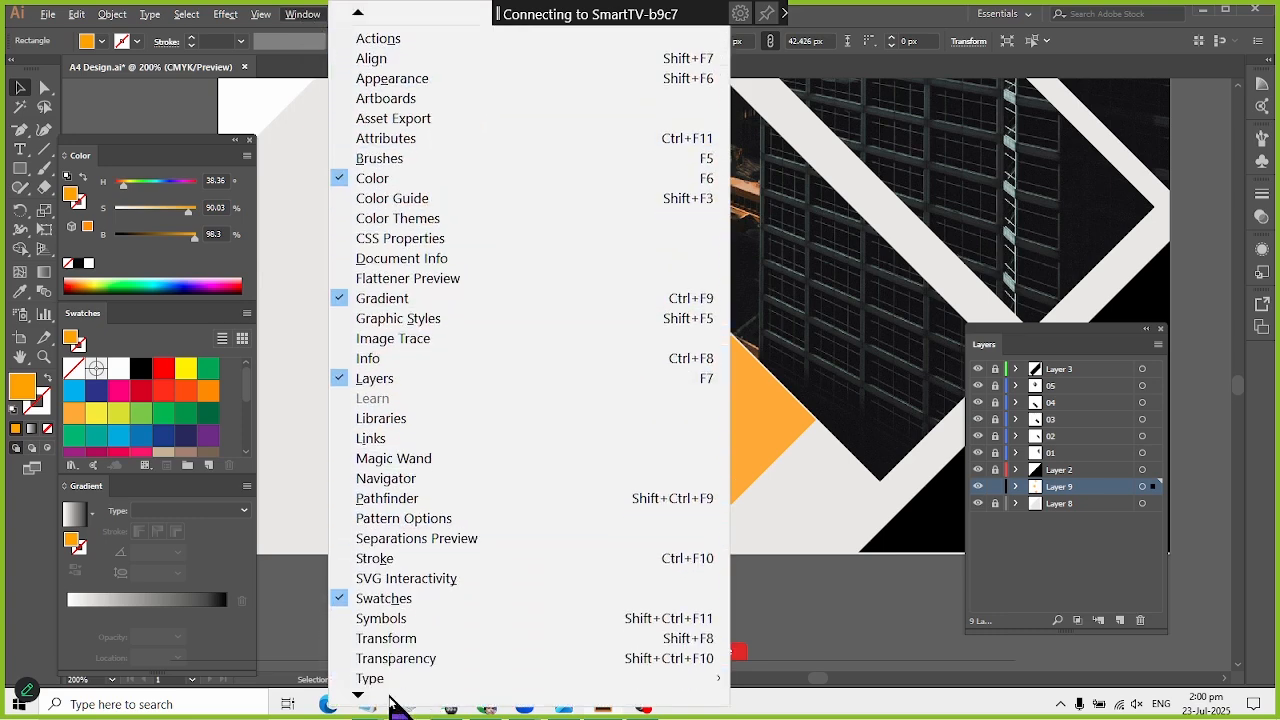
{"action": "left_click", "coordinate": [395, 632]}
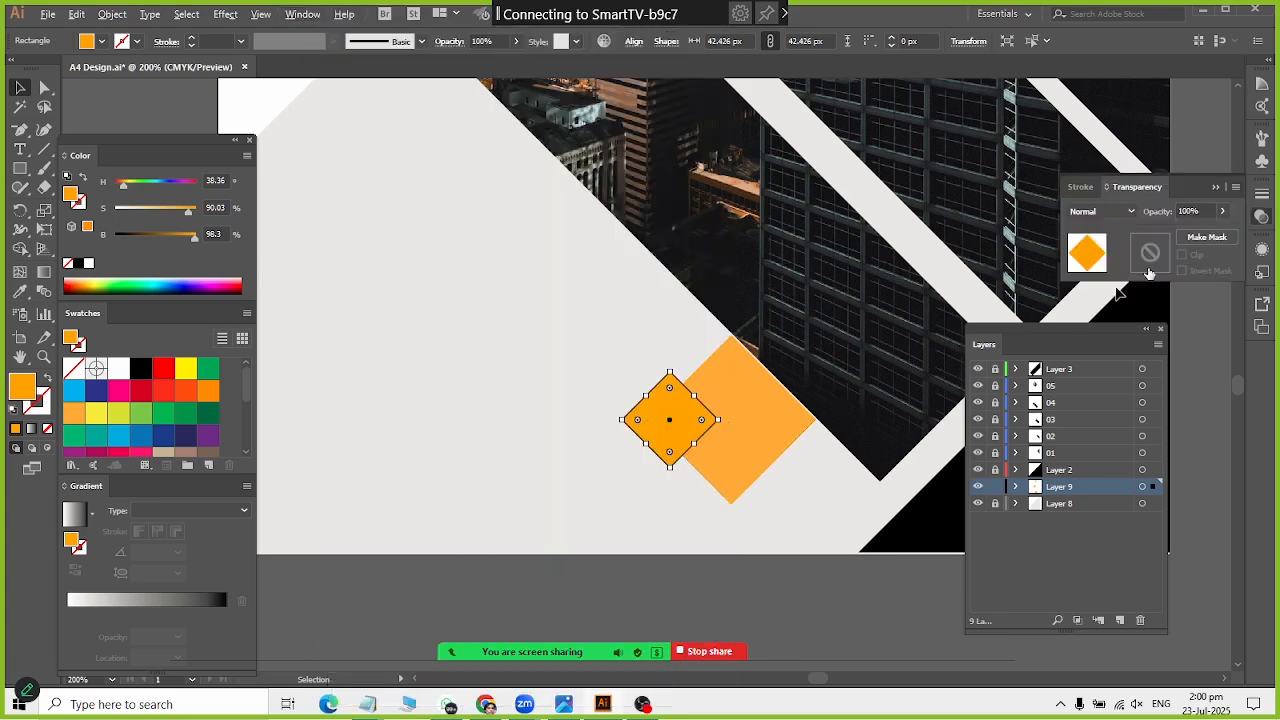
{"action": "left_click", "coordinate": [1222, 211]}
{"action": "left_click_drag", "start_coordinate": [1230, 231], "coordinate": [1197, 238]}
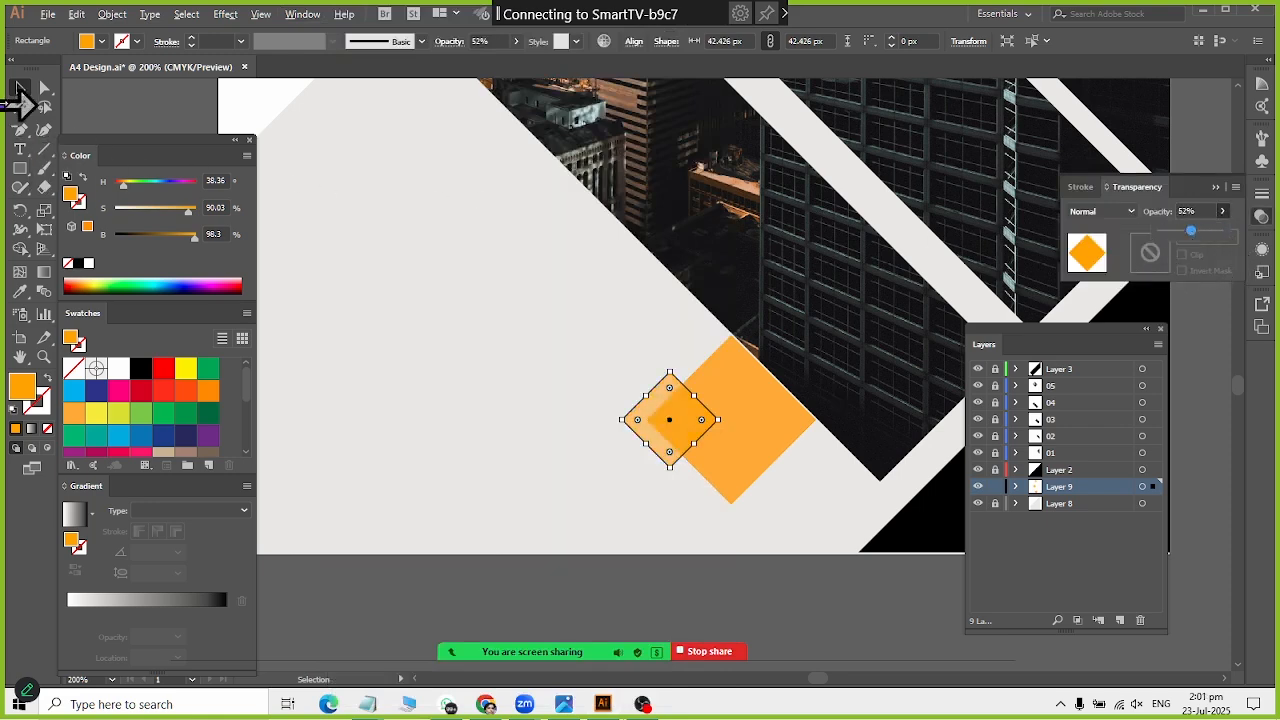
Step: Shift the semi-transparent small diamond slightly left so it overlaps less of the larger diamond
{"action": "left_click", "coordinate": [20, 88]}
{"action": "left_click", "coordinate": [603, 619]}
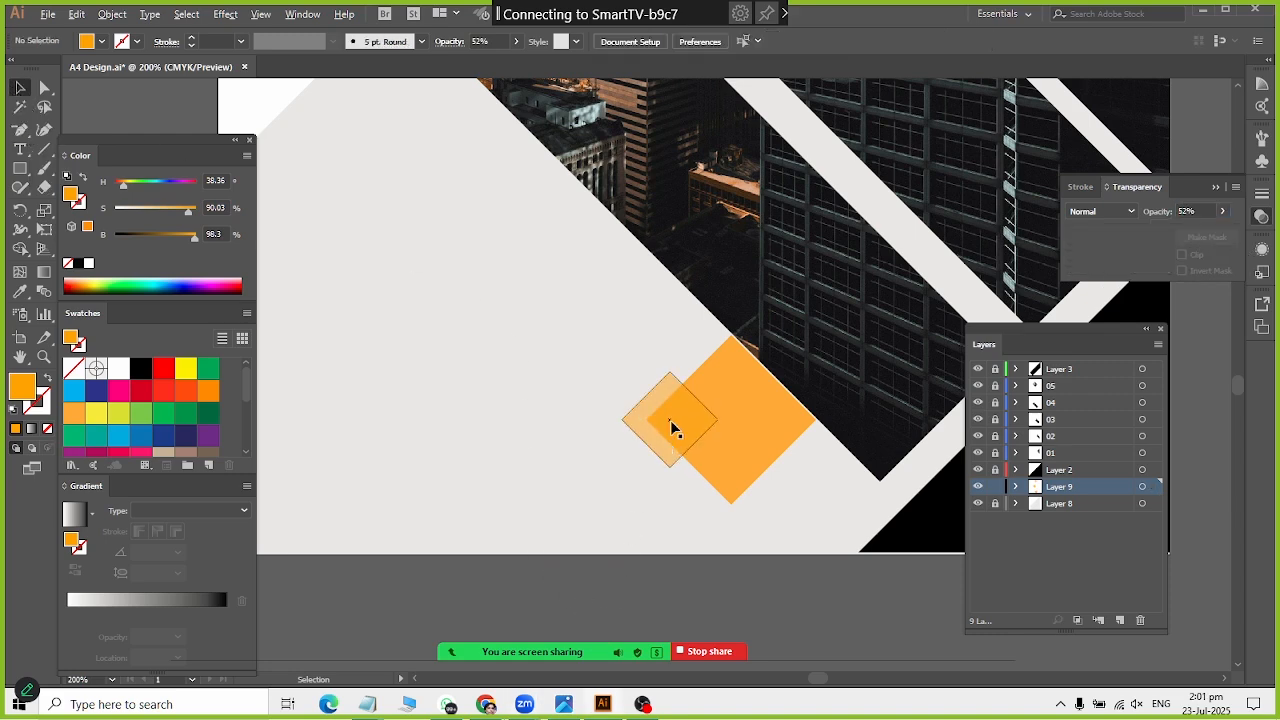
{"action": "left_click_drag", "start_coordinate": [672, 423], "coordinate": [657, 427]}
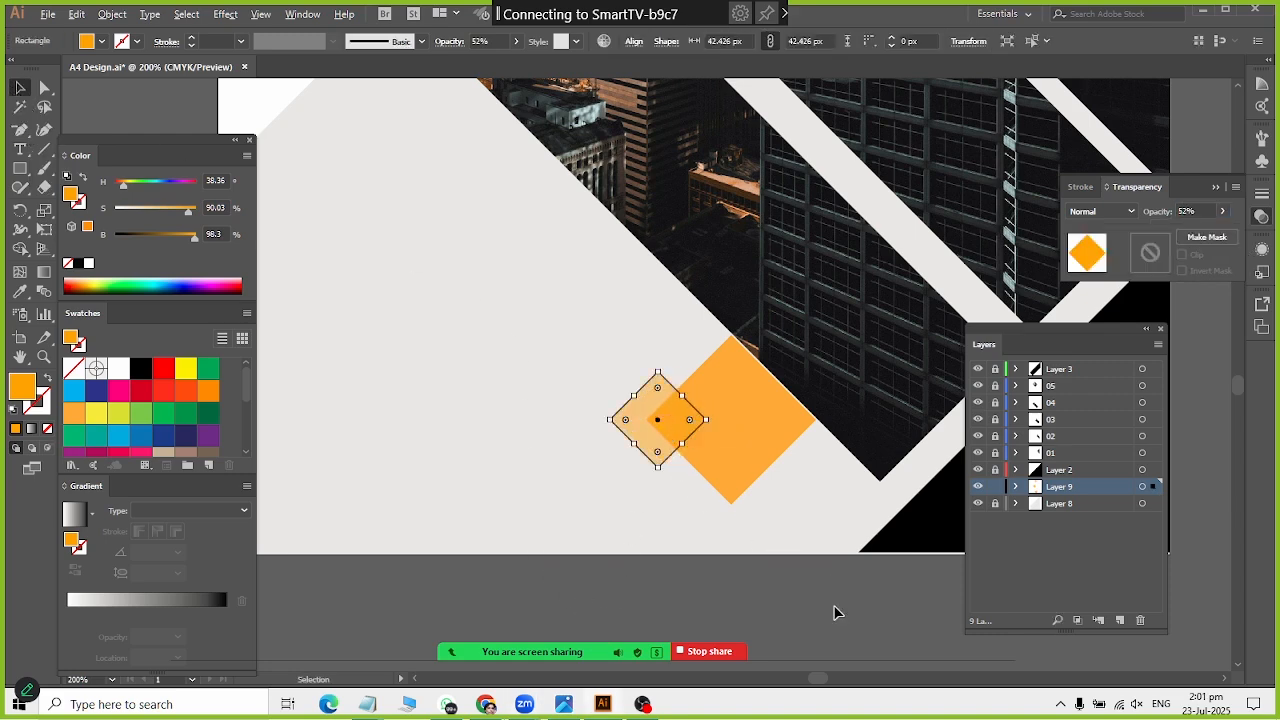
{"action": "left_click", "coordinate": [834, 611]}
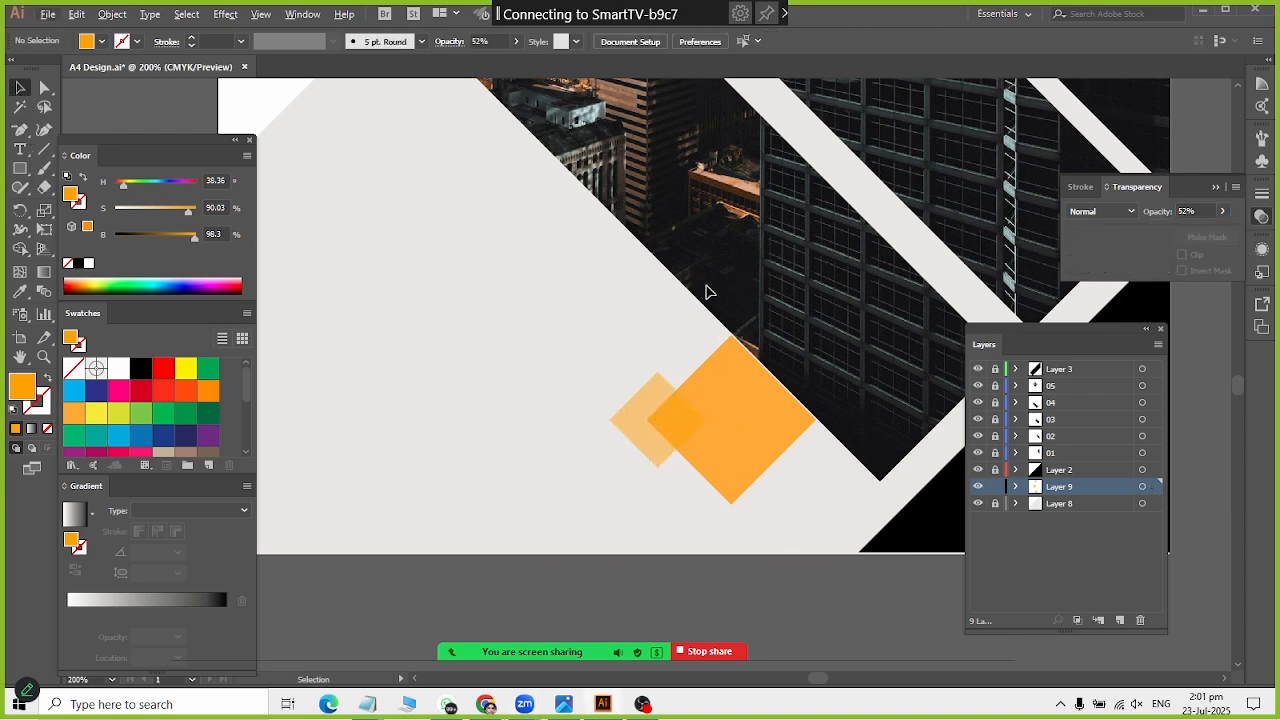
Step: Lock Layer 9 with the orange diamonds and switch to the reference cover image to compare the whole page
{"action": "scroll", "coordinate": [705, 286], "scroll_direction": "down", "scroll_amount": 5}
{"action": "scroll", "coordinate": [706, 290], "scroll_direction": "up", "scroll_amount": 5}
{"action": "scroll", "coordinate": [708, 290], "scroll_direction": "down", "scroll_amount": 3}
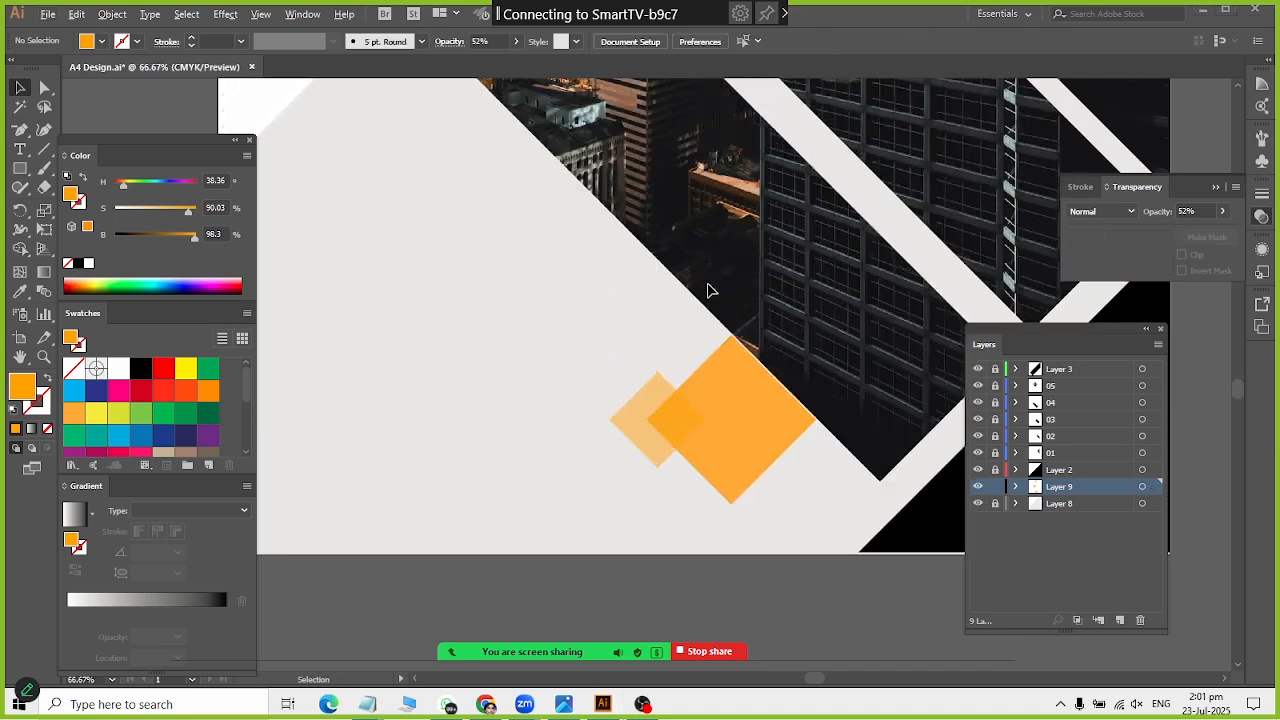
{"action": "key", "text": "super"}
{"action": "scroll", "coordinate": [706, 288], "scroll_direction": "up", "scroll_amount": 2}
{"action": "left_click", "coordinate": [920, 227]}
{"action": "scroll", "coordinate": [919, 226], "scroll_direction": "up", "scroll_amount": 3}
{"action": "scroll", "coordinate": [918, 225], "scroll_direction": "down", "scroll_amount": 1}
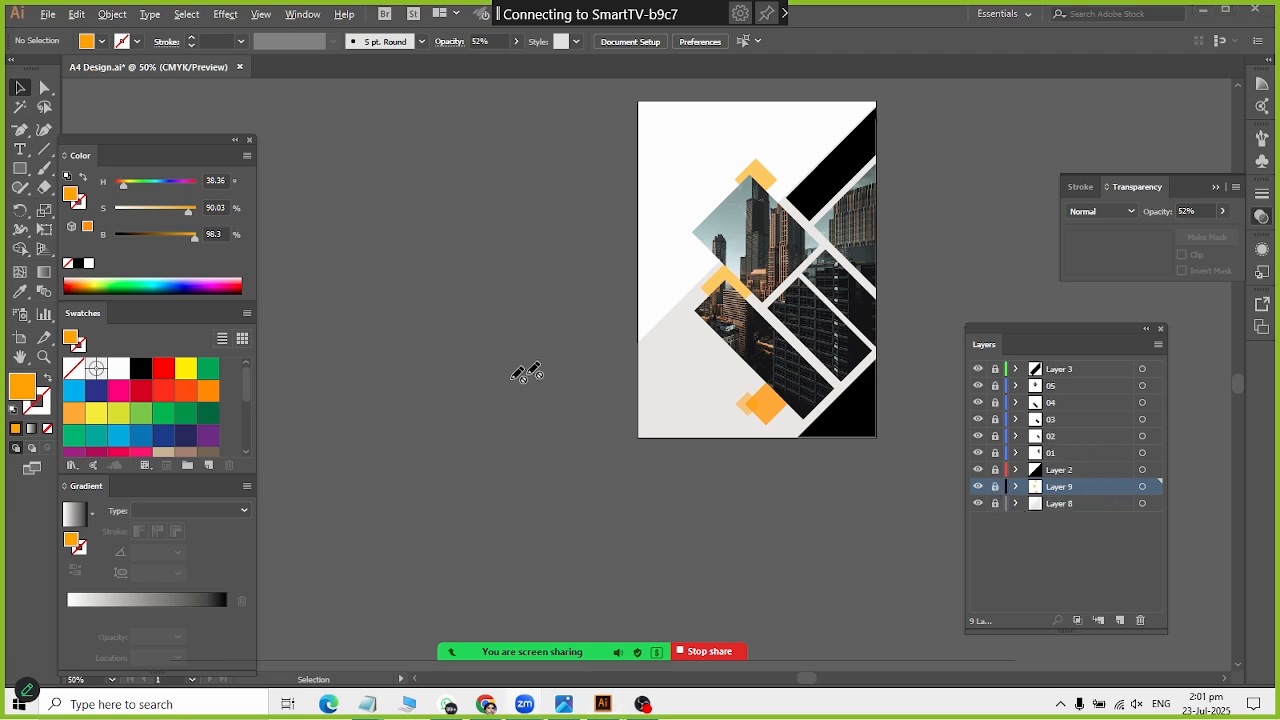
{"action": "key", "text": "alt+Tab"}
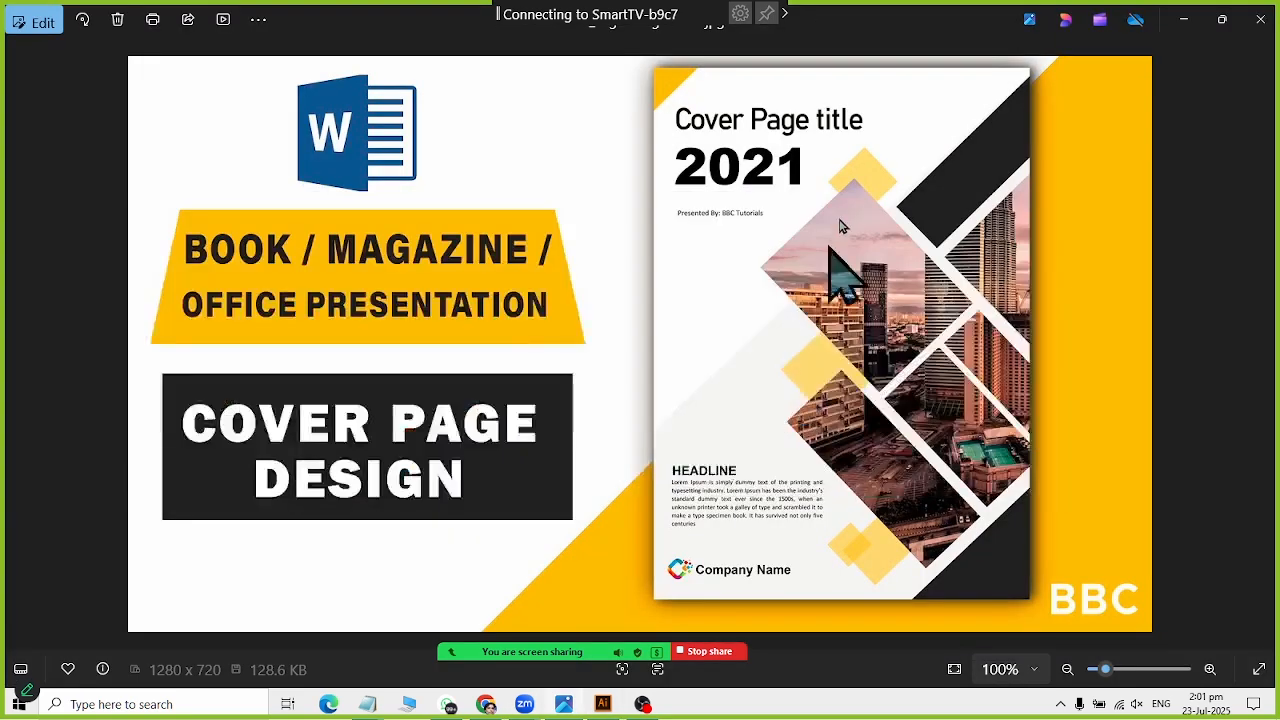